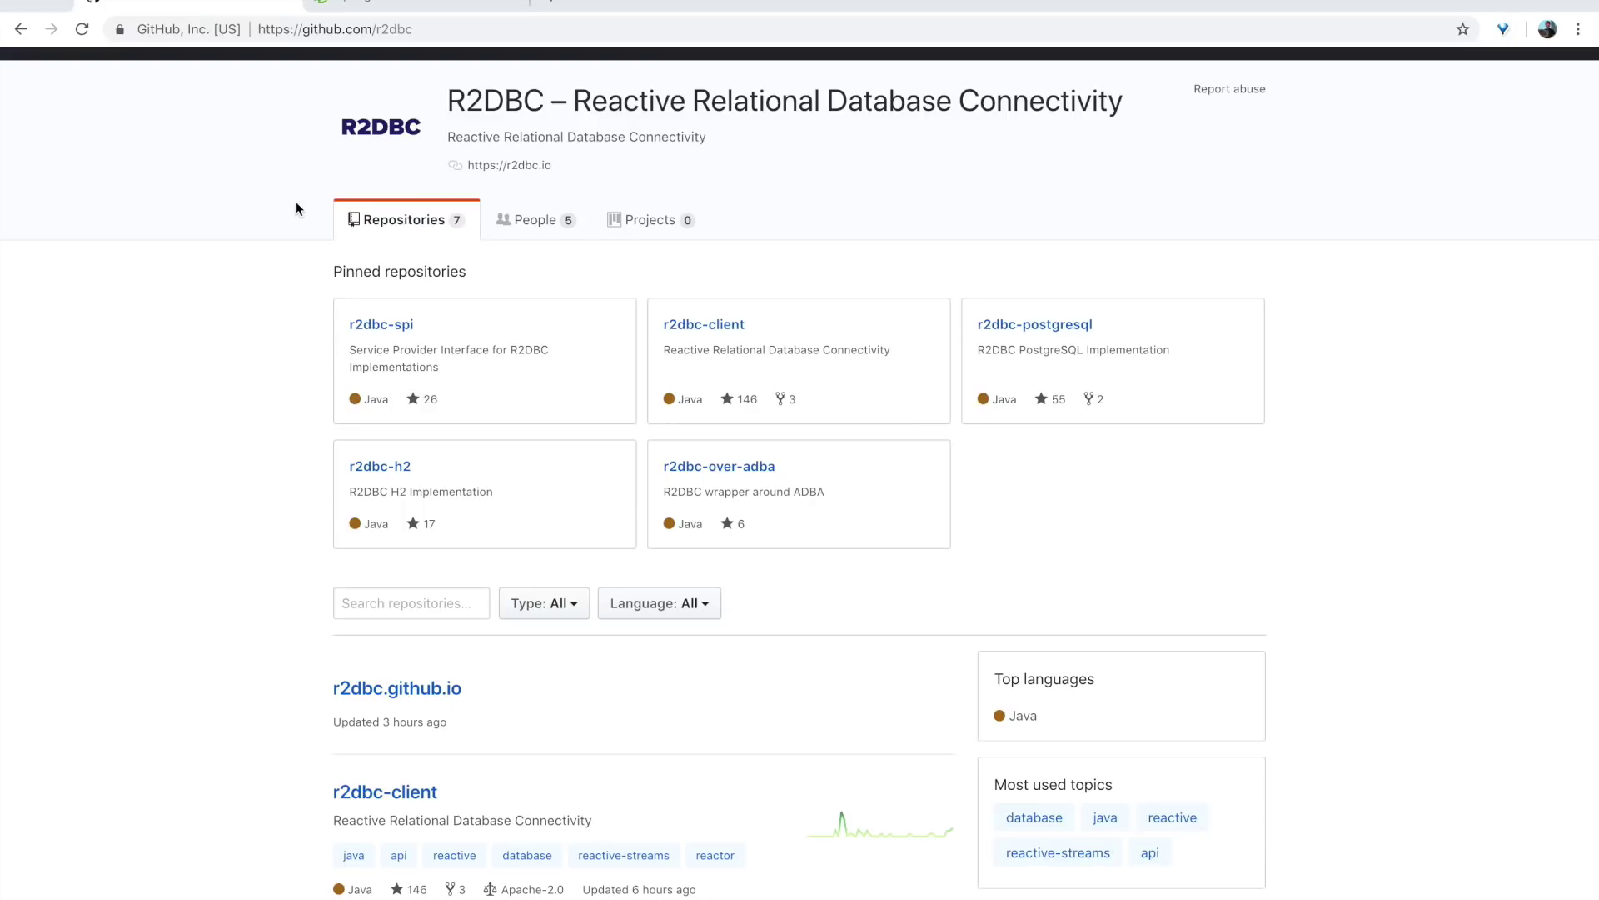
Select Spring Boot 2.1.0 M4 with group com.thehecklers and artifact coffee-service
key(ctrl+Tab)
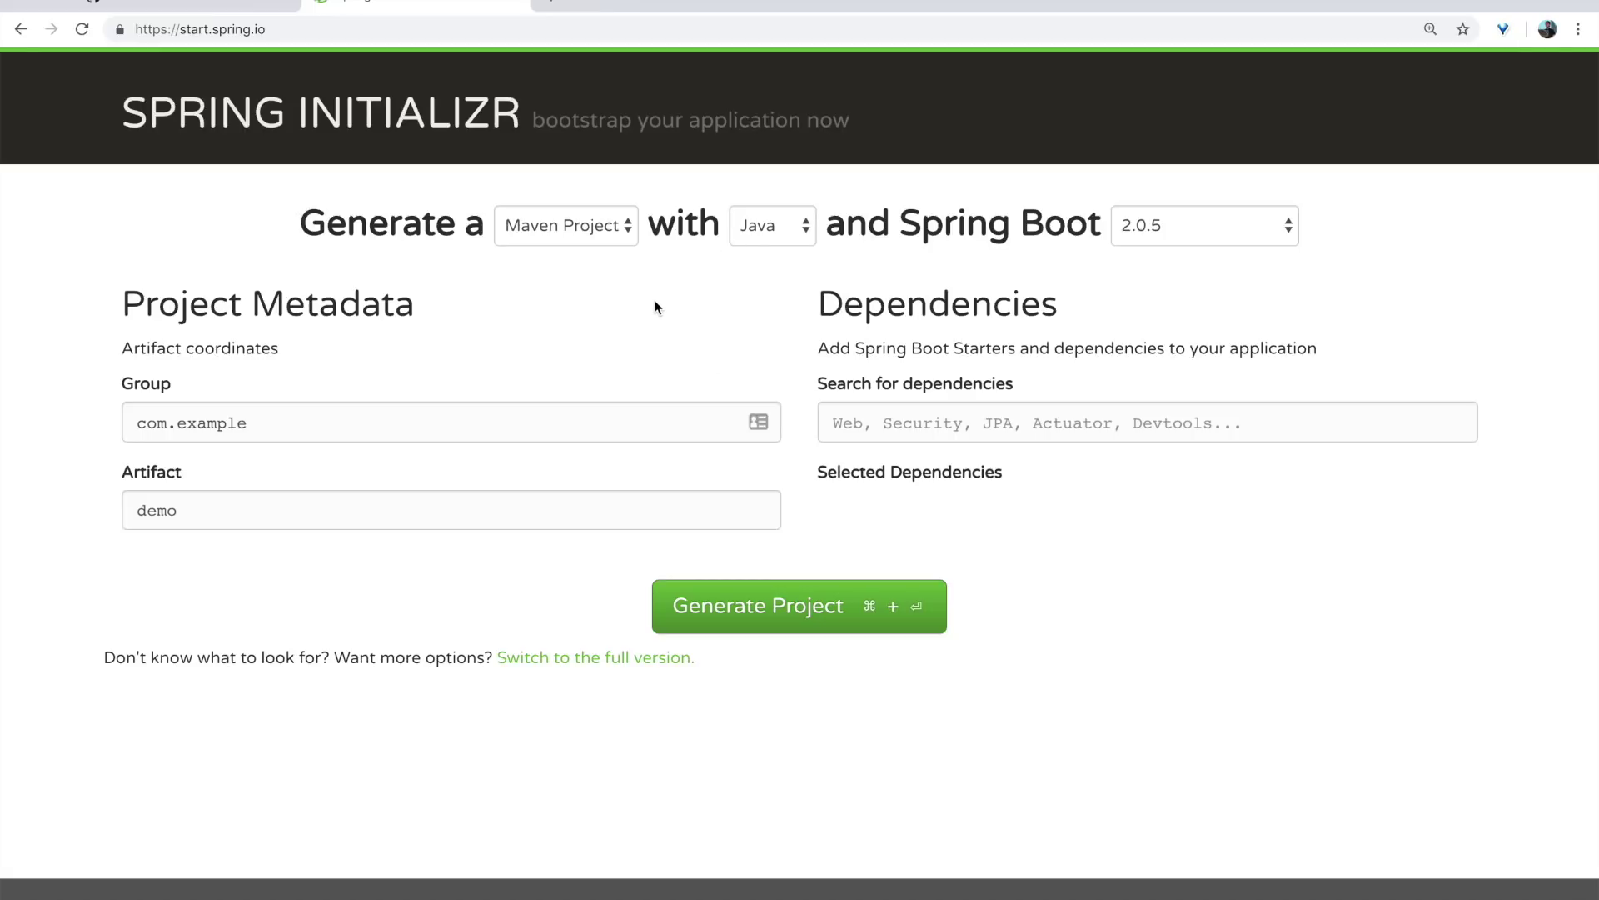
click(1246, 229)
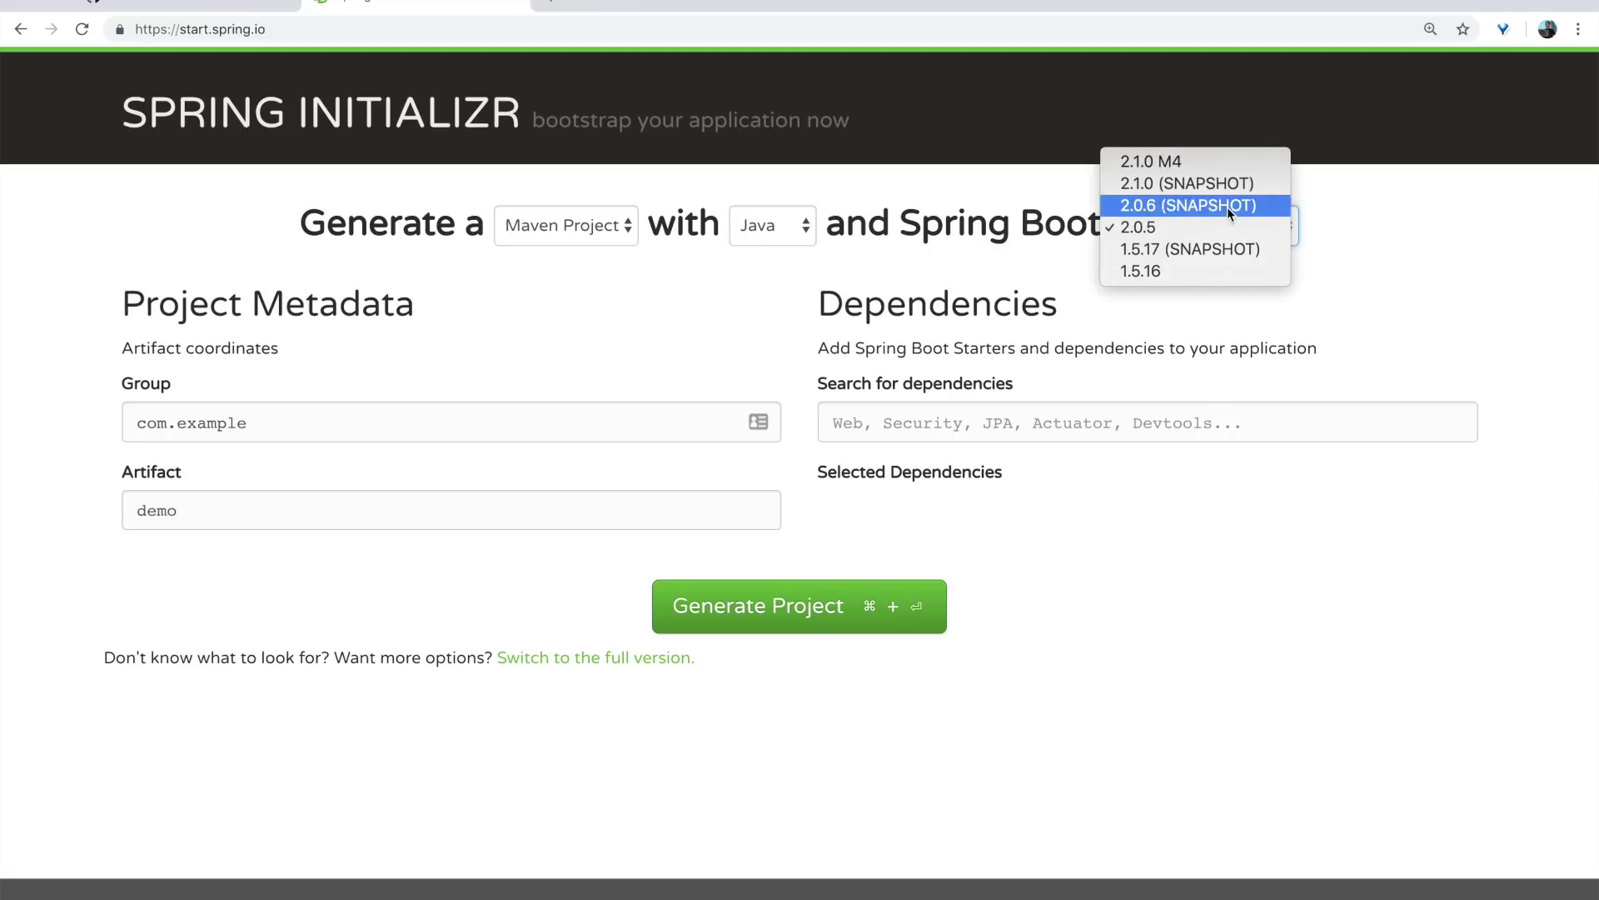
click(1217, 164)
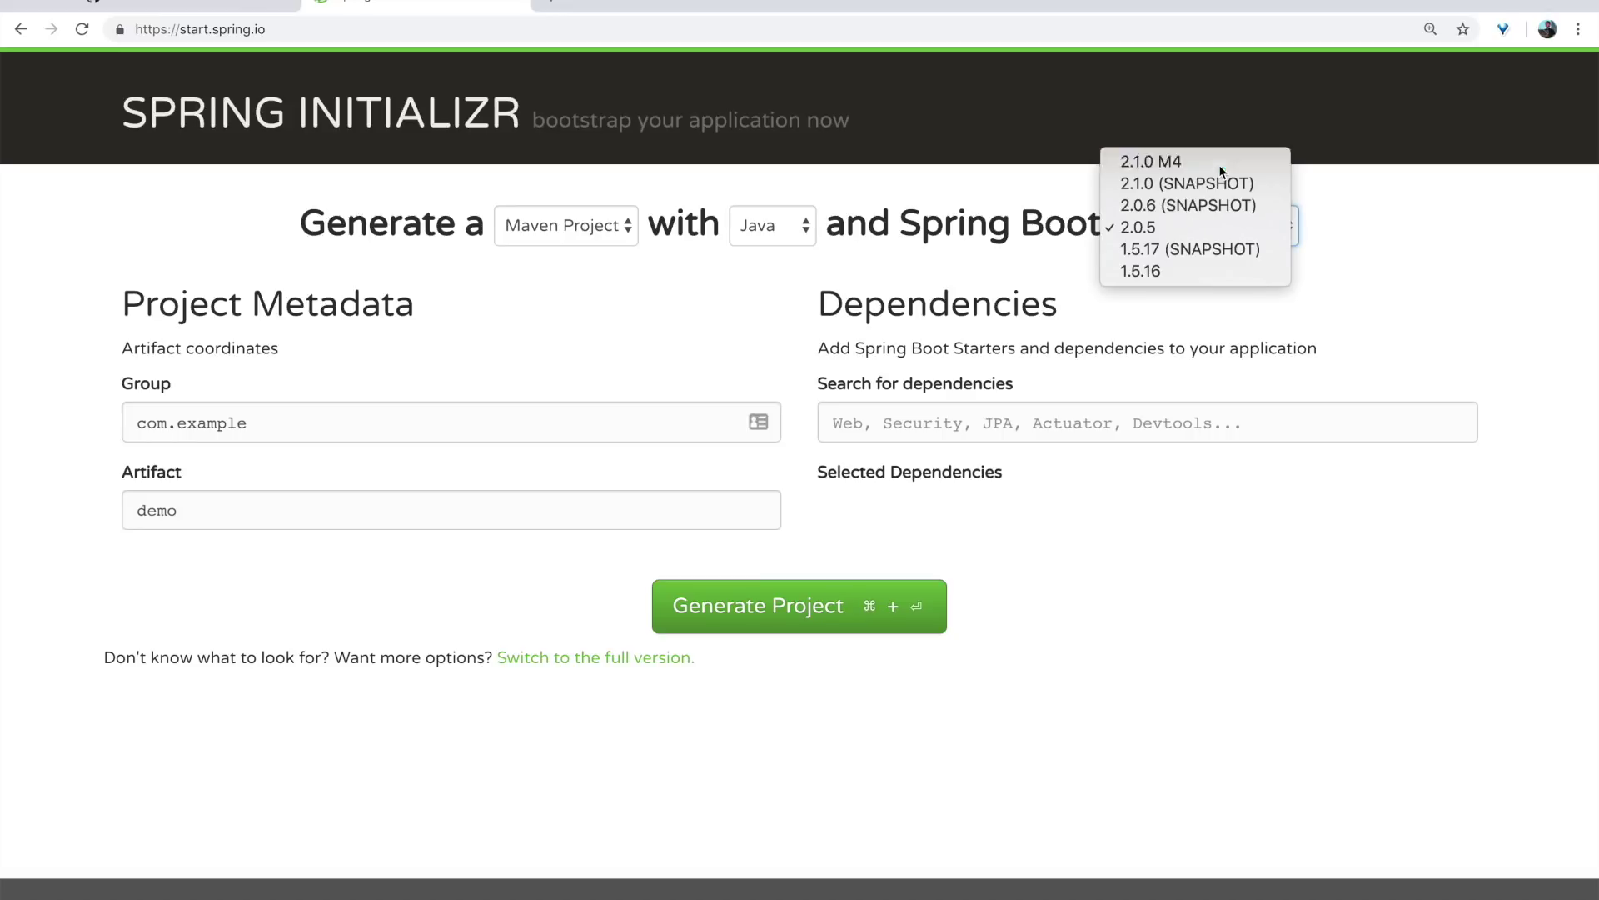
double_click(230, 427)
text(thehec)
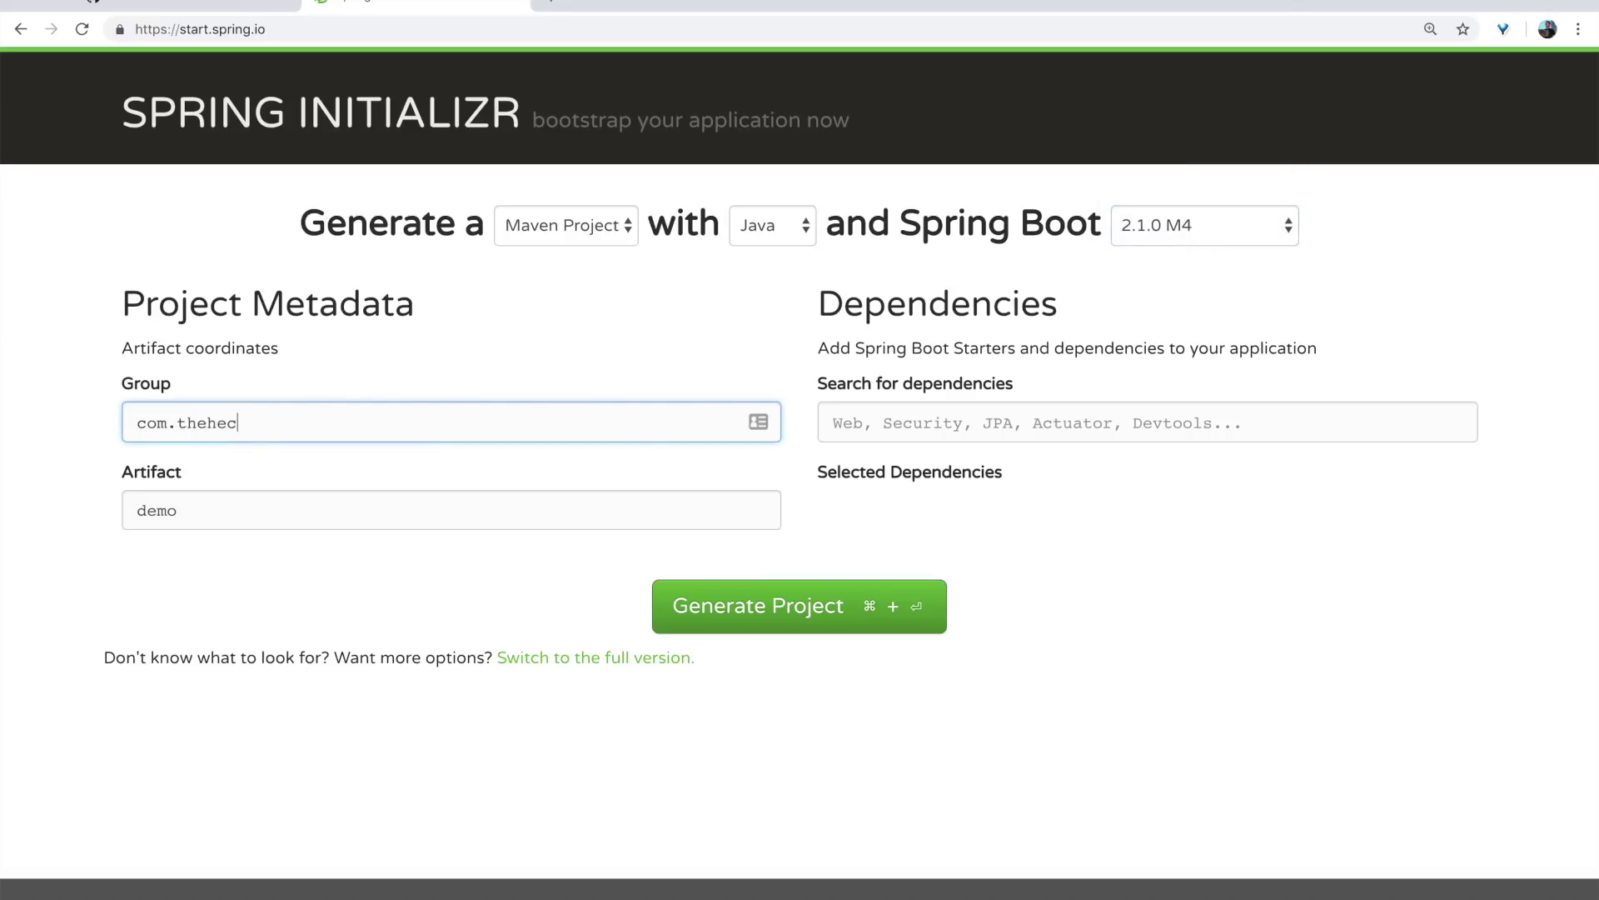
text(klers)
key(Tab)
text(c)
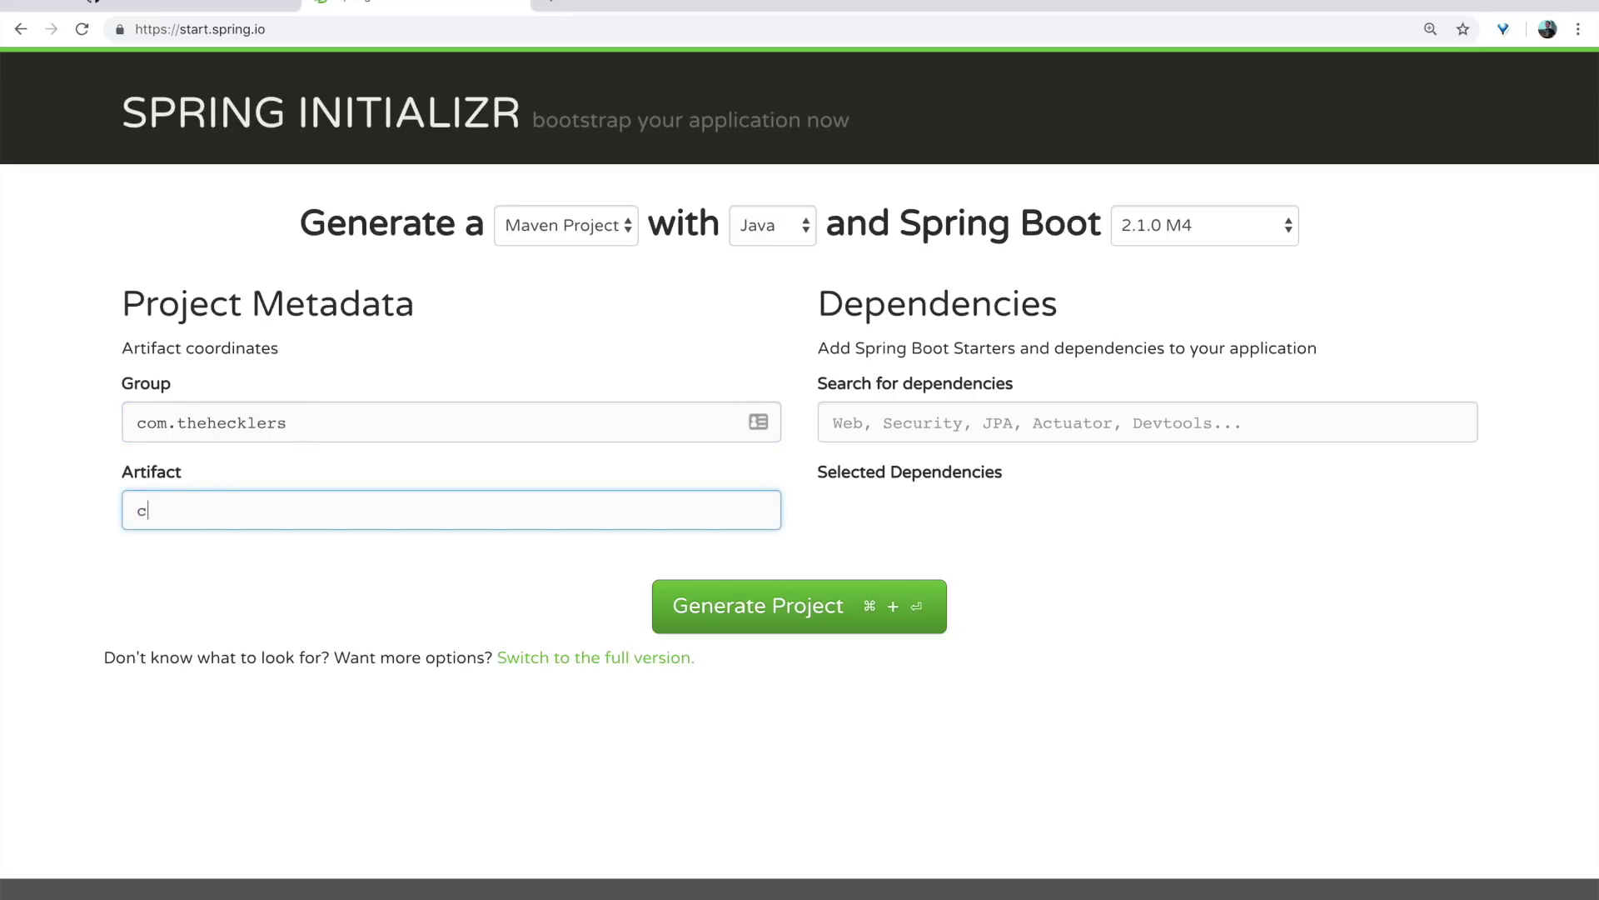
text(offee-s)
text(ervice)
Add Reactive Web and Lombok dependencies and generate the project archive
key(Tab)
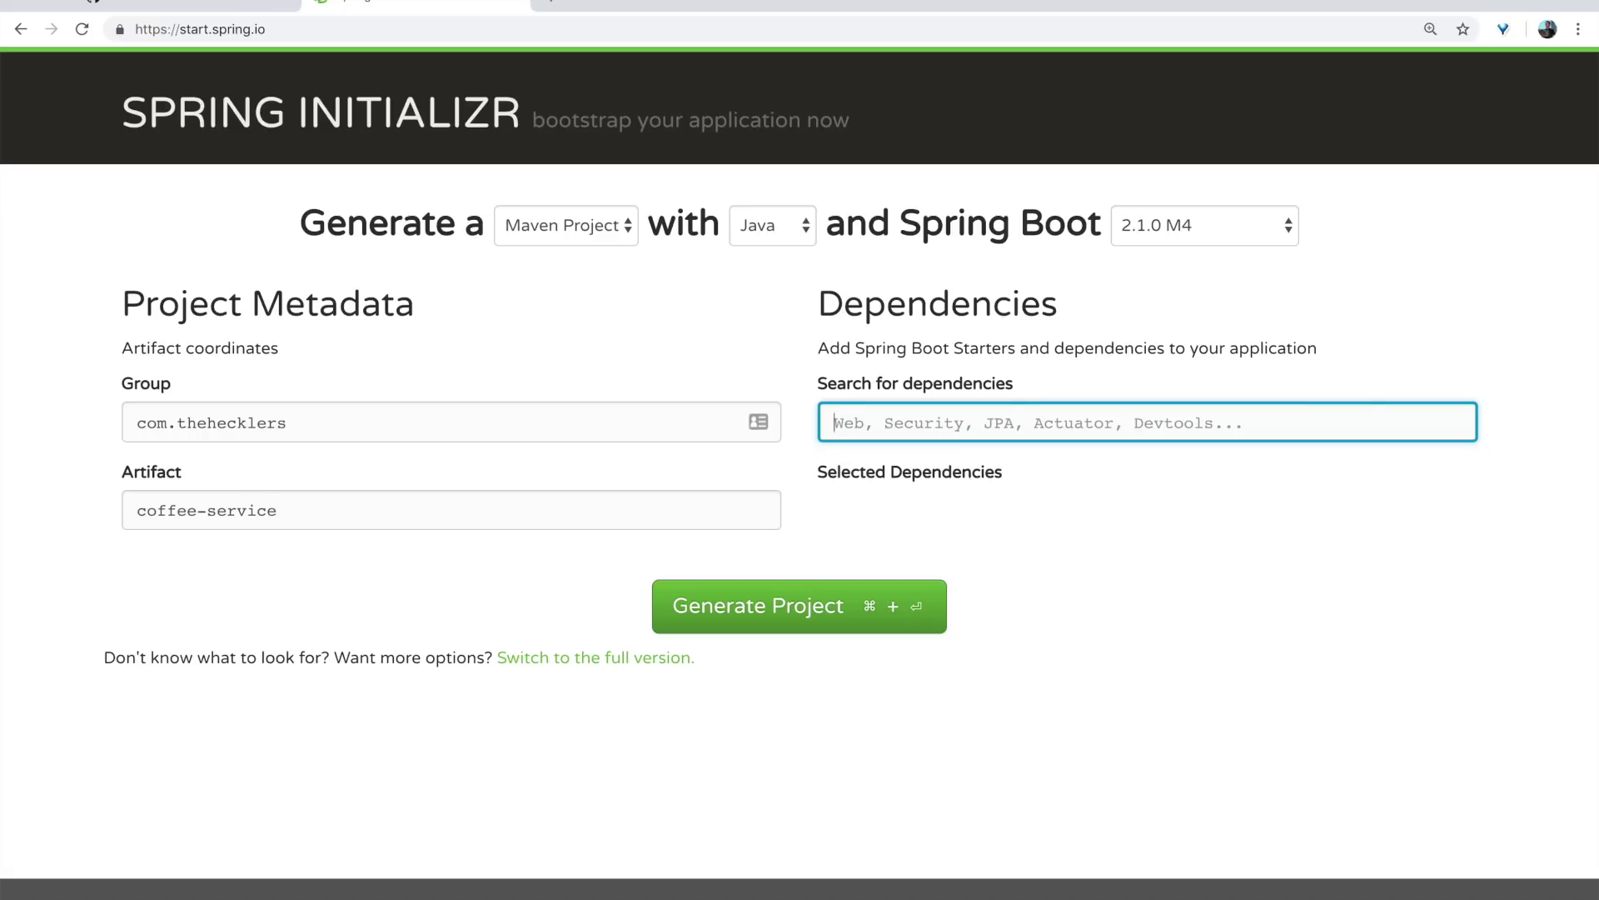
text(reac)
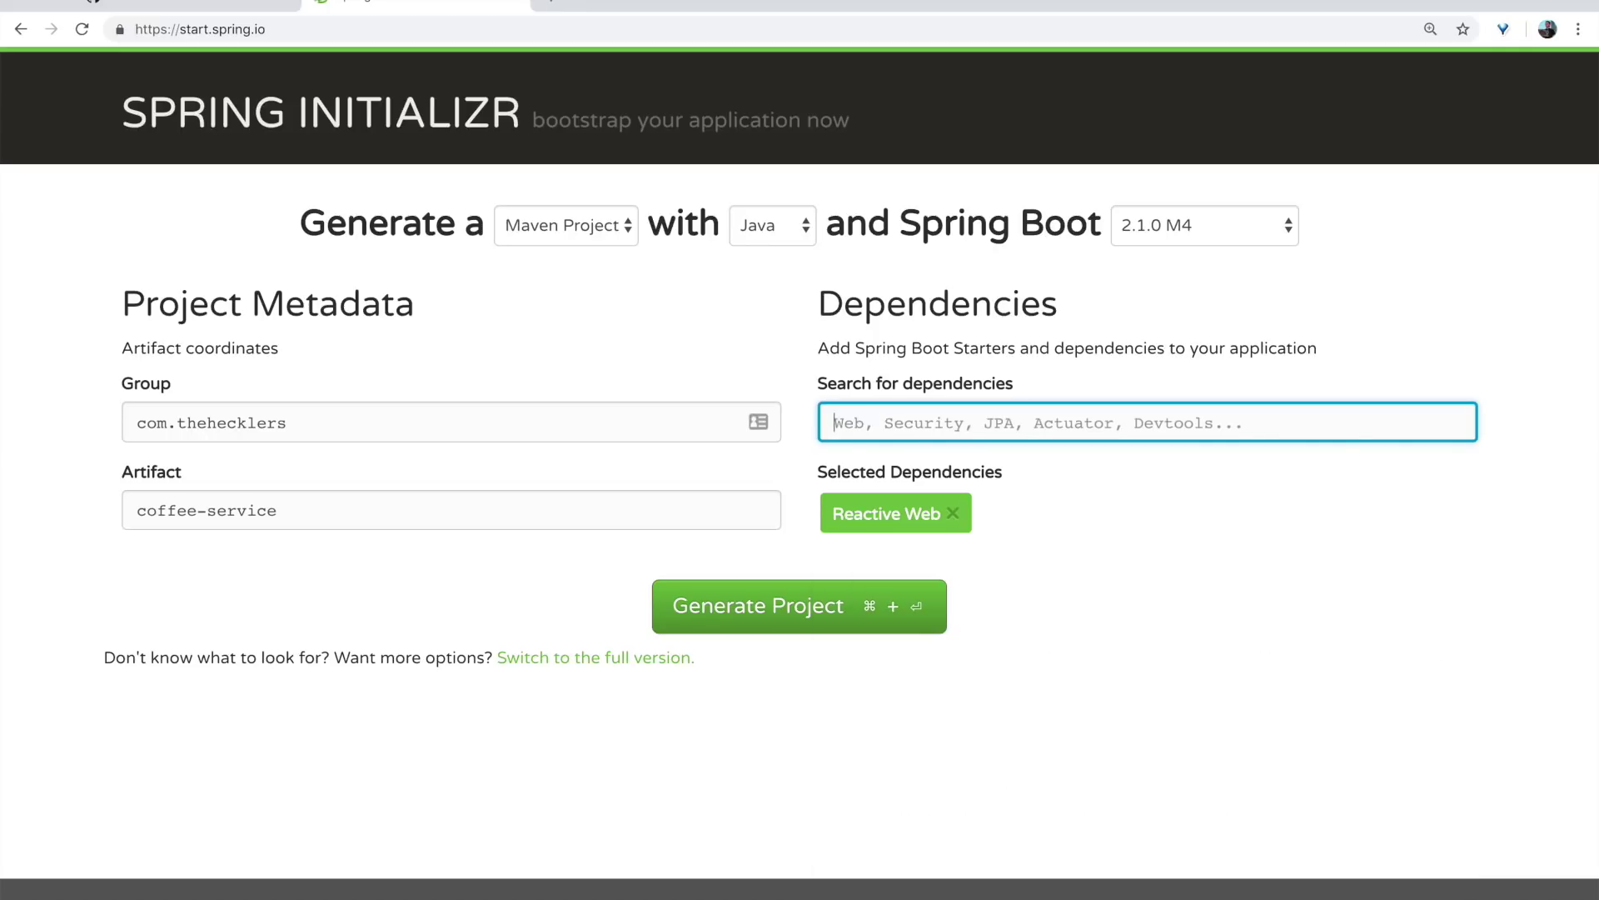
text(lomb)
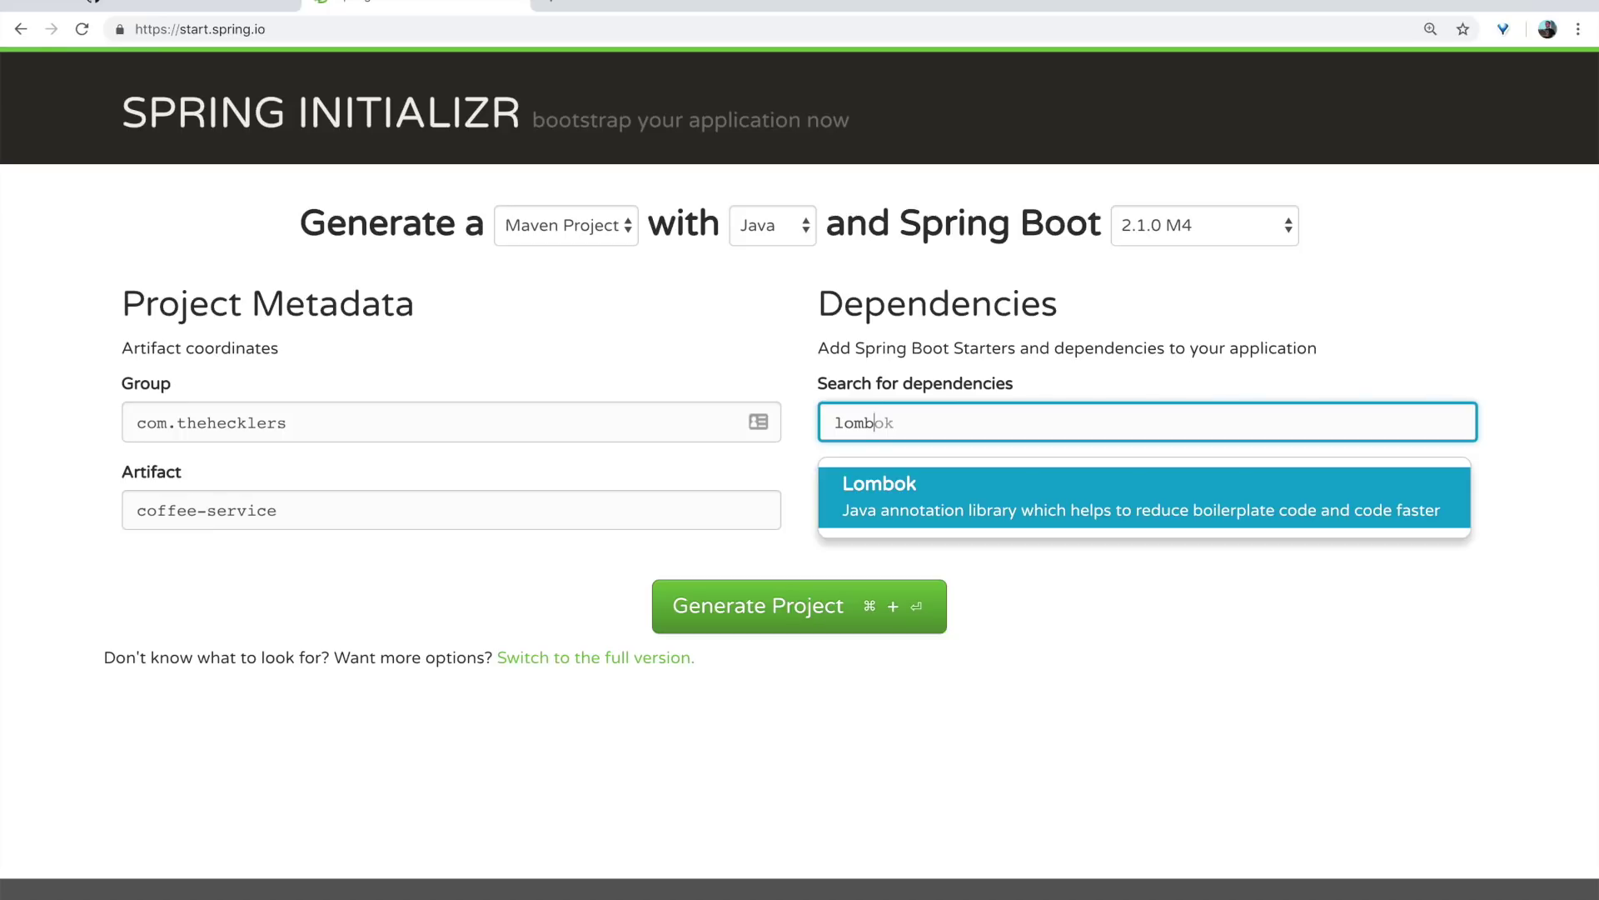
key(Return)
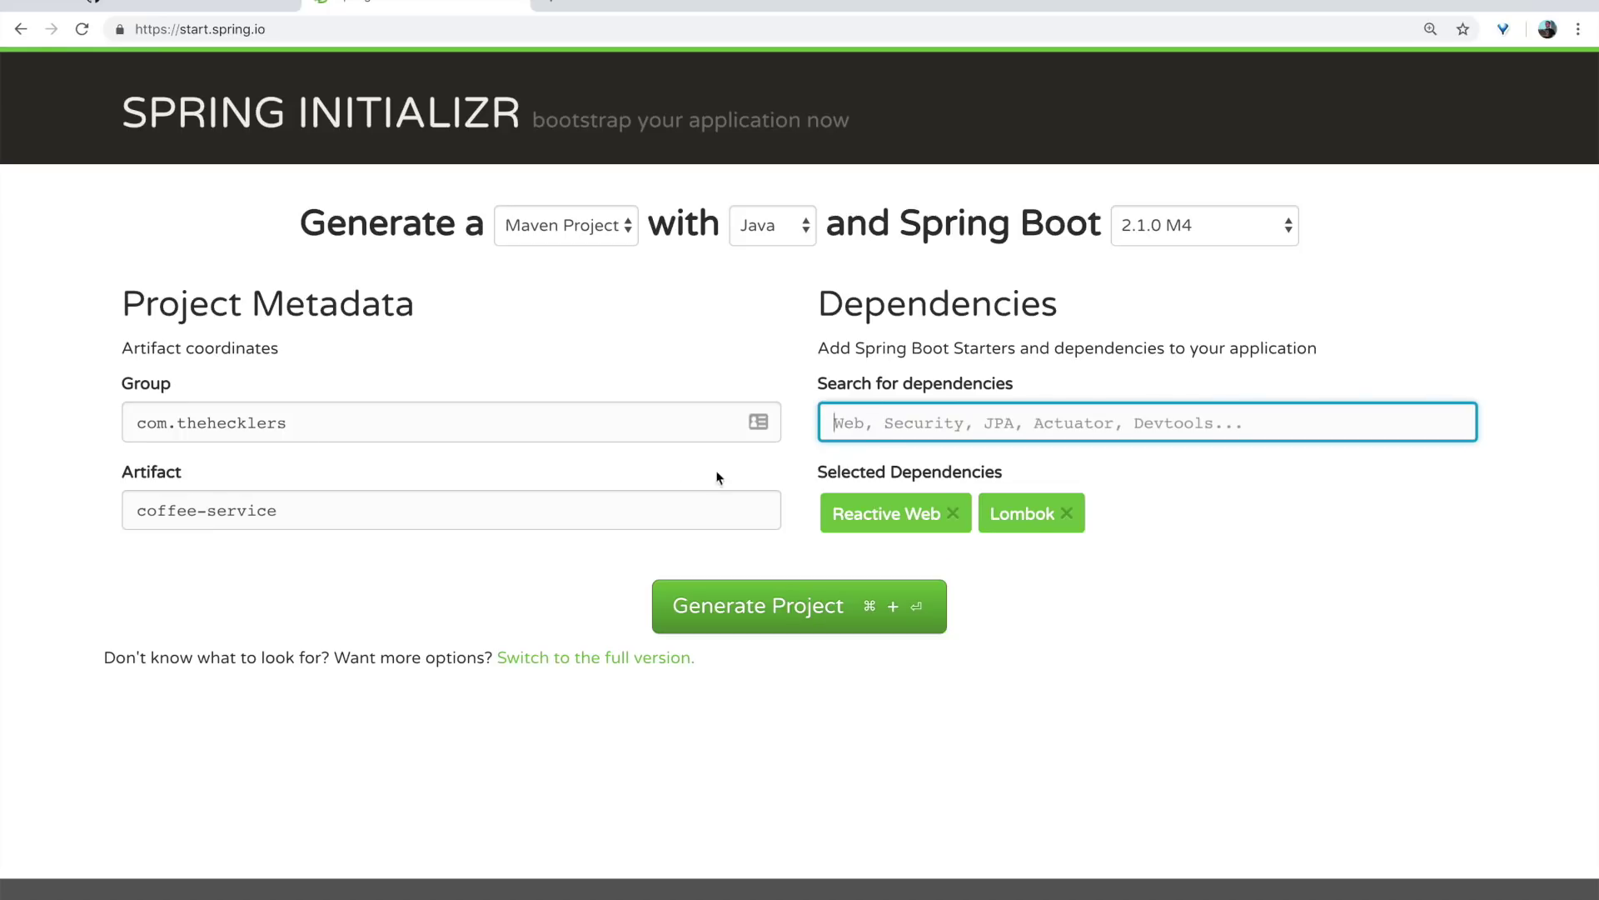
click(707, 617)
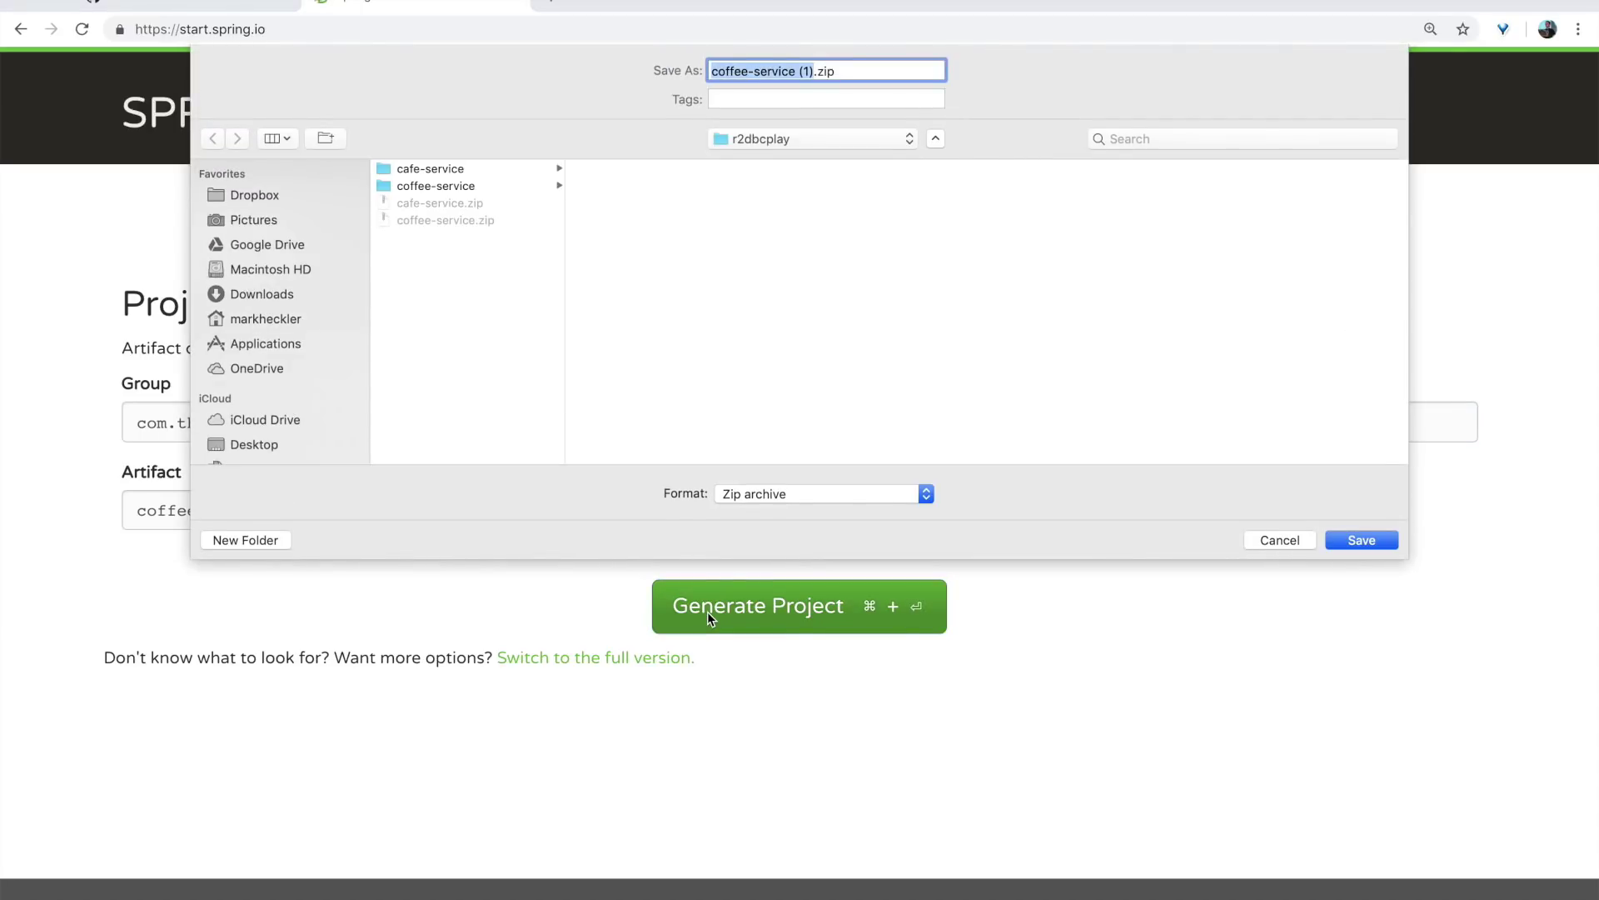
Save the archive to the Desktop as coffee-service.zip, dropping the ' (1)' suffix
key(super+shift+o)
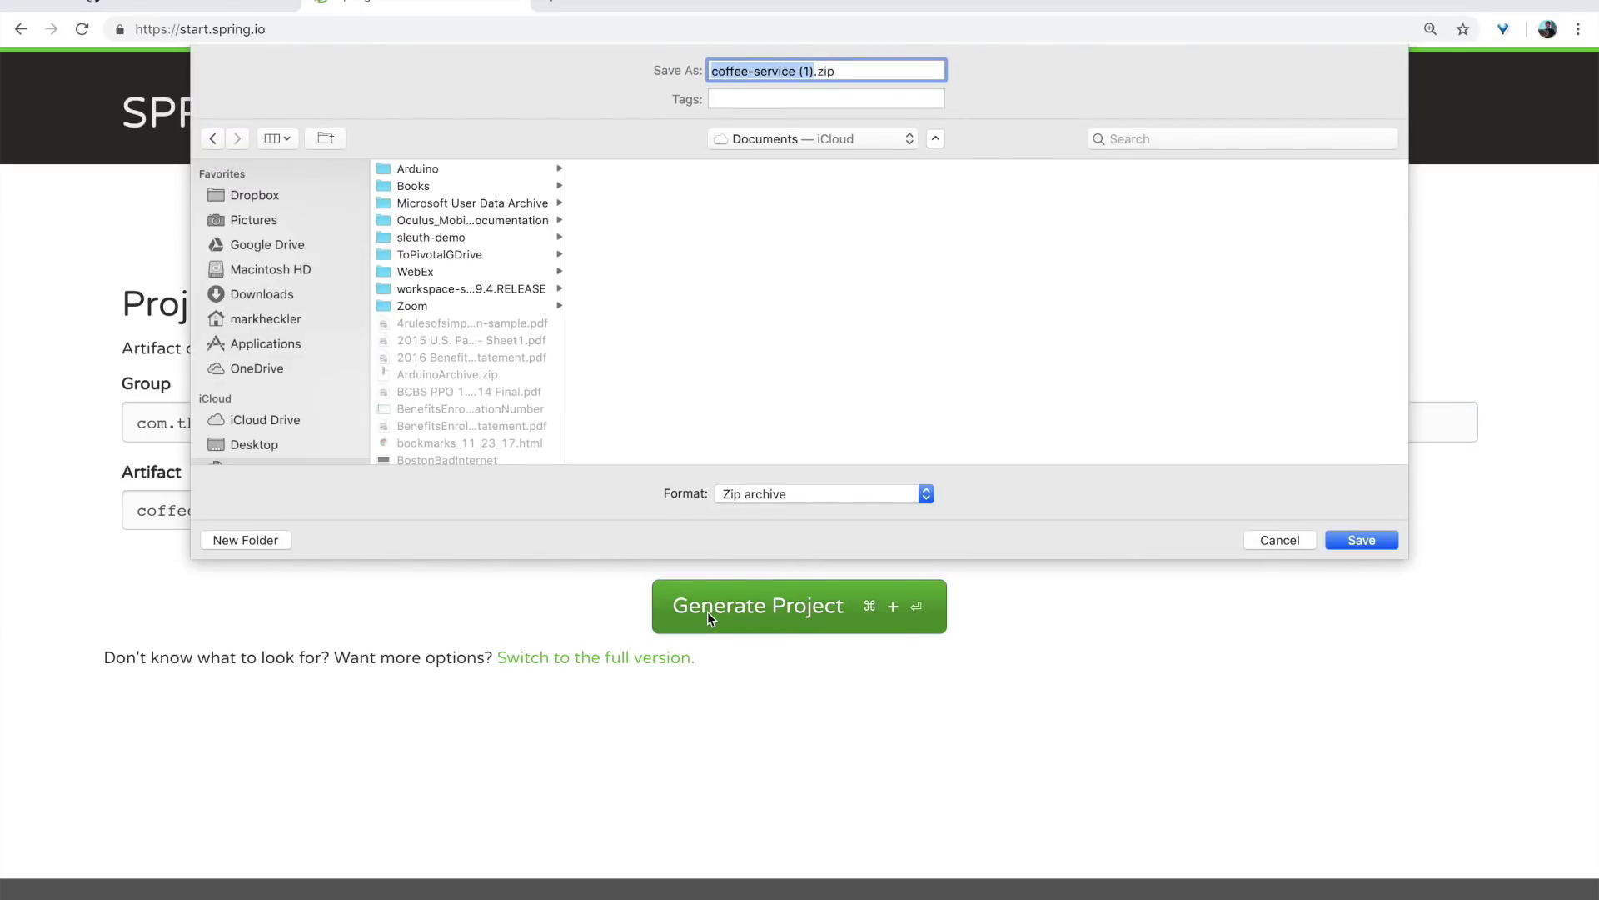
key(super+shift+h)
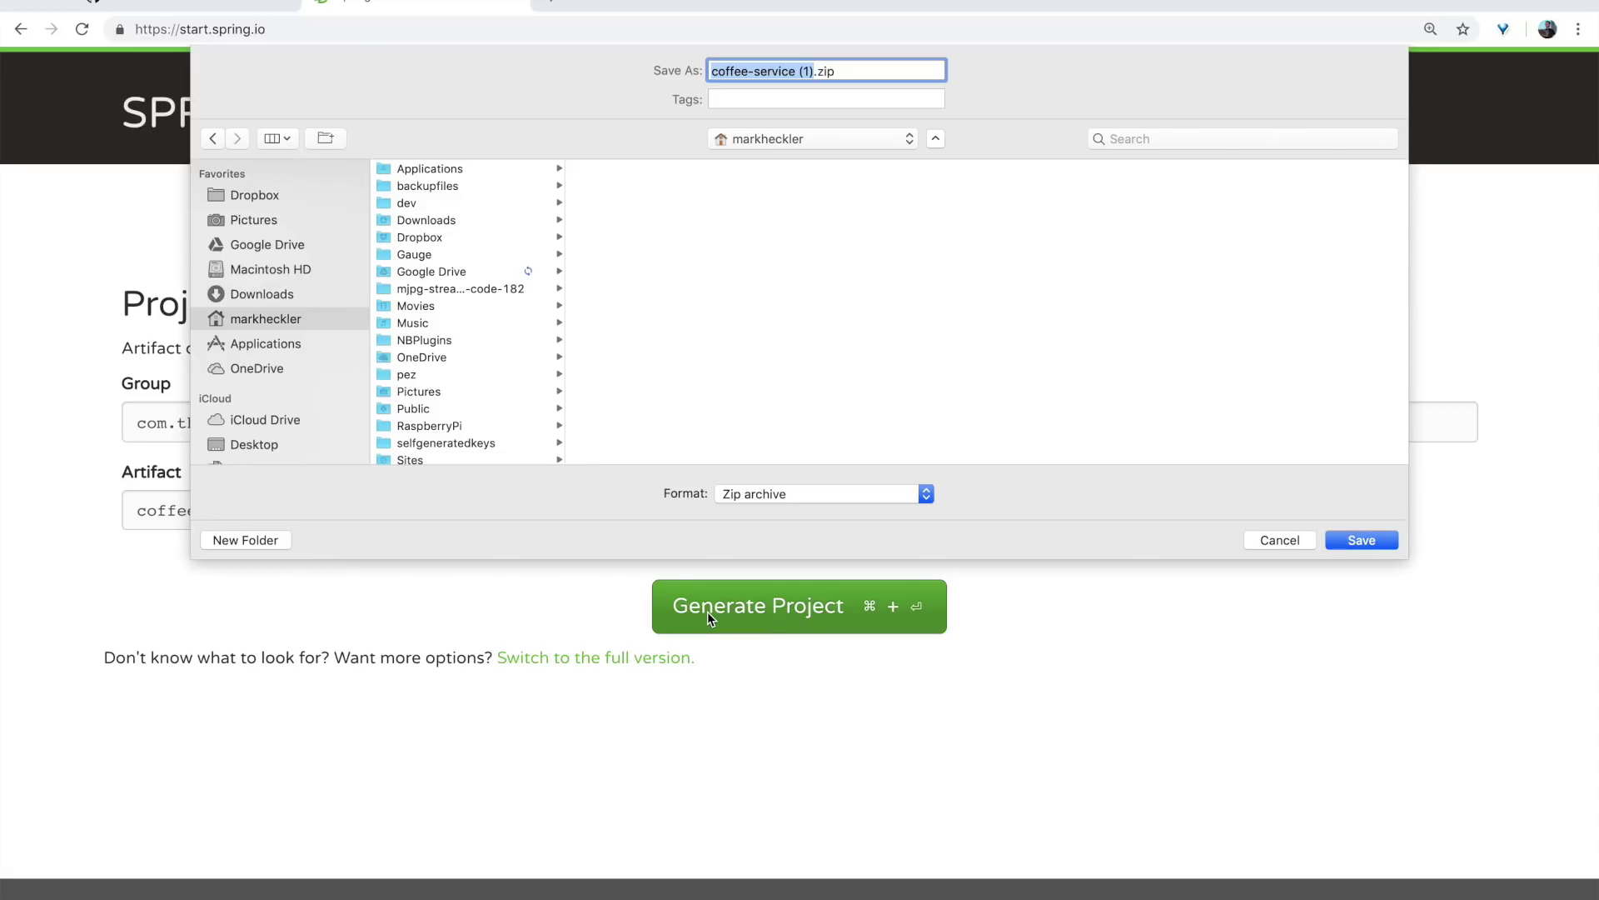
key(super+shift+d)
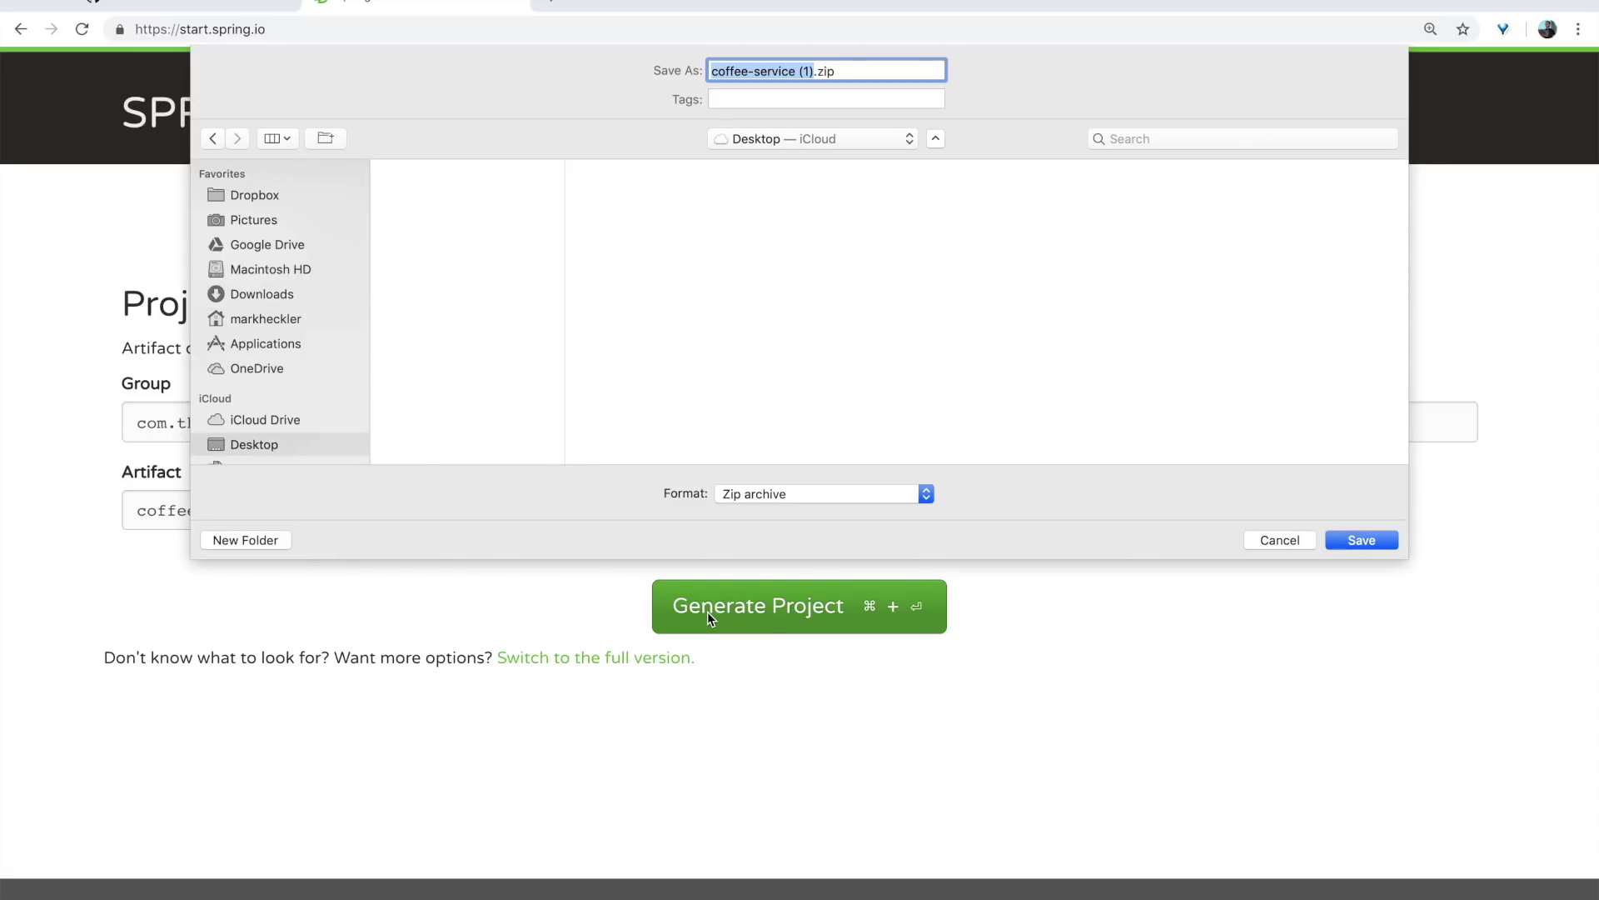
key(Right)
key(BackSpace)
key(BackSpace)
key(BackSpace)
key(BackSpace)
key(Return)
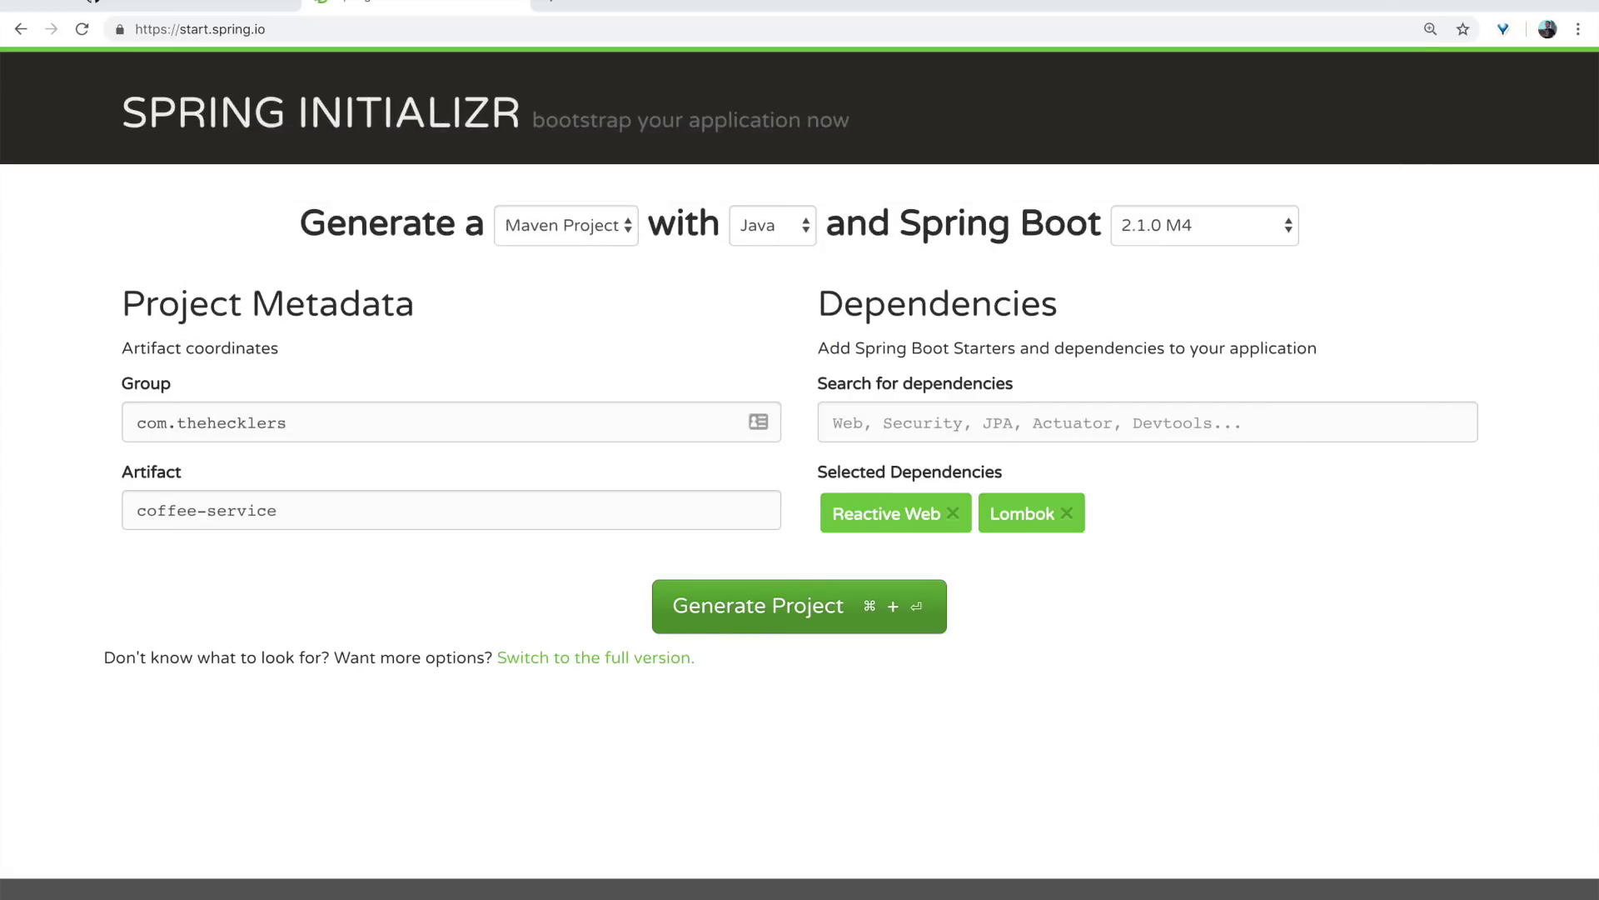
Unzip coffee-service.zip in Finder and open its pom.xml in IntelliJ IDEA
key(super+Tab)
key(super+Tab)
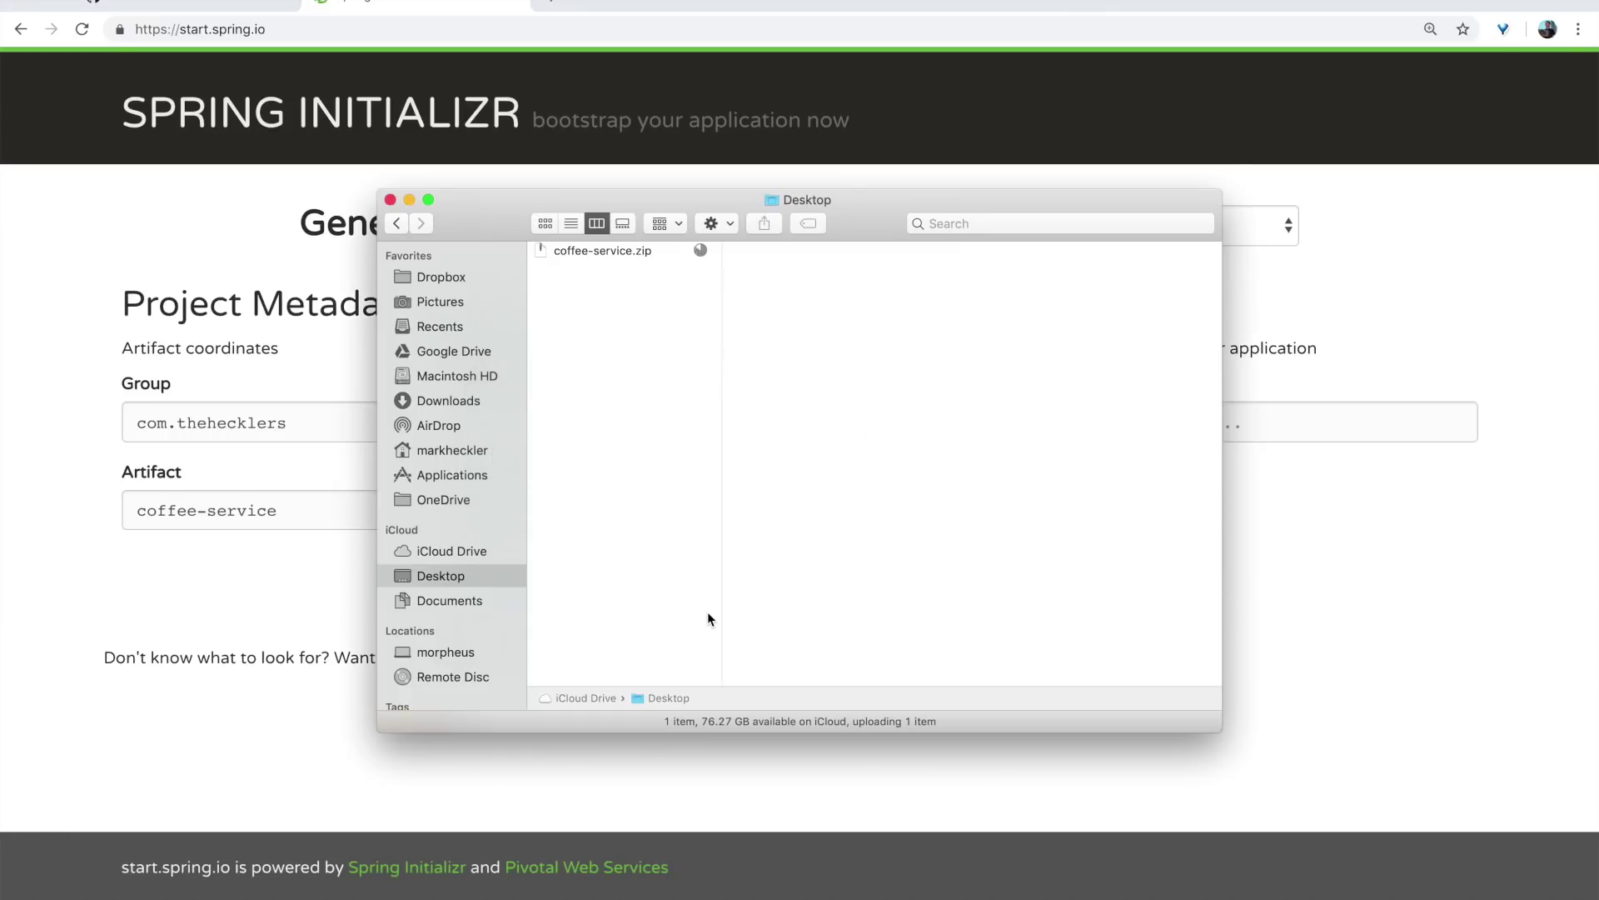
key(Down)
key(super+o)
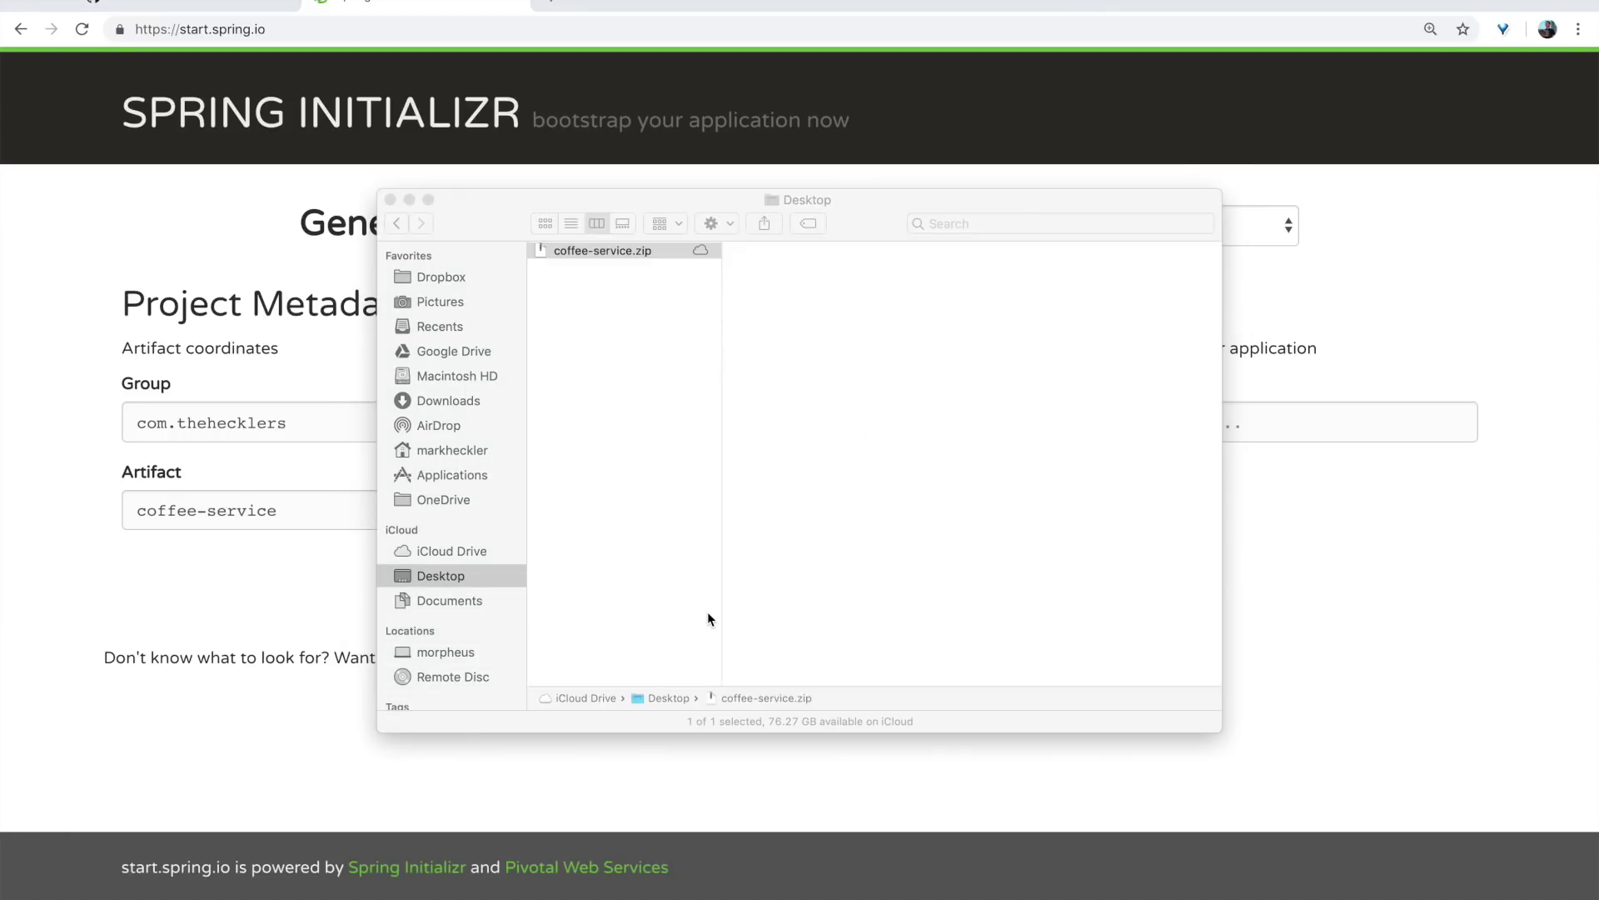
key(Up)
key(Right)
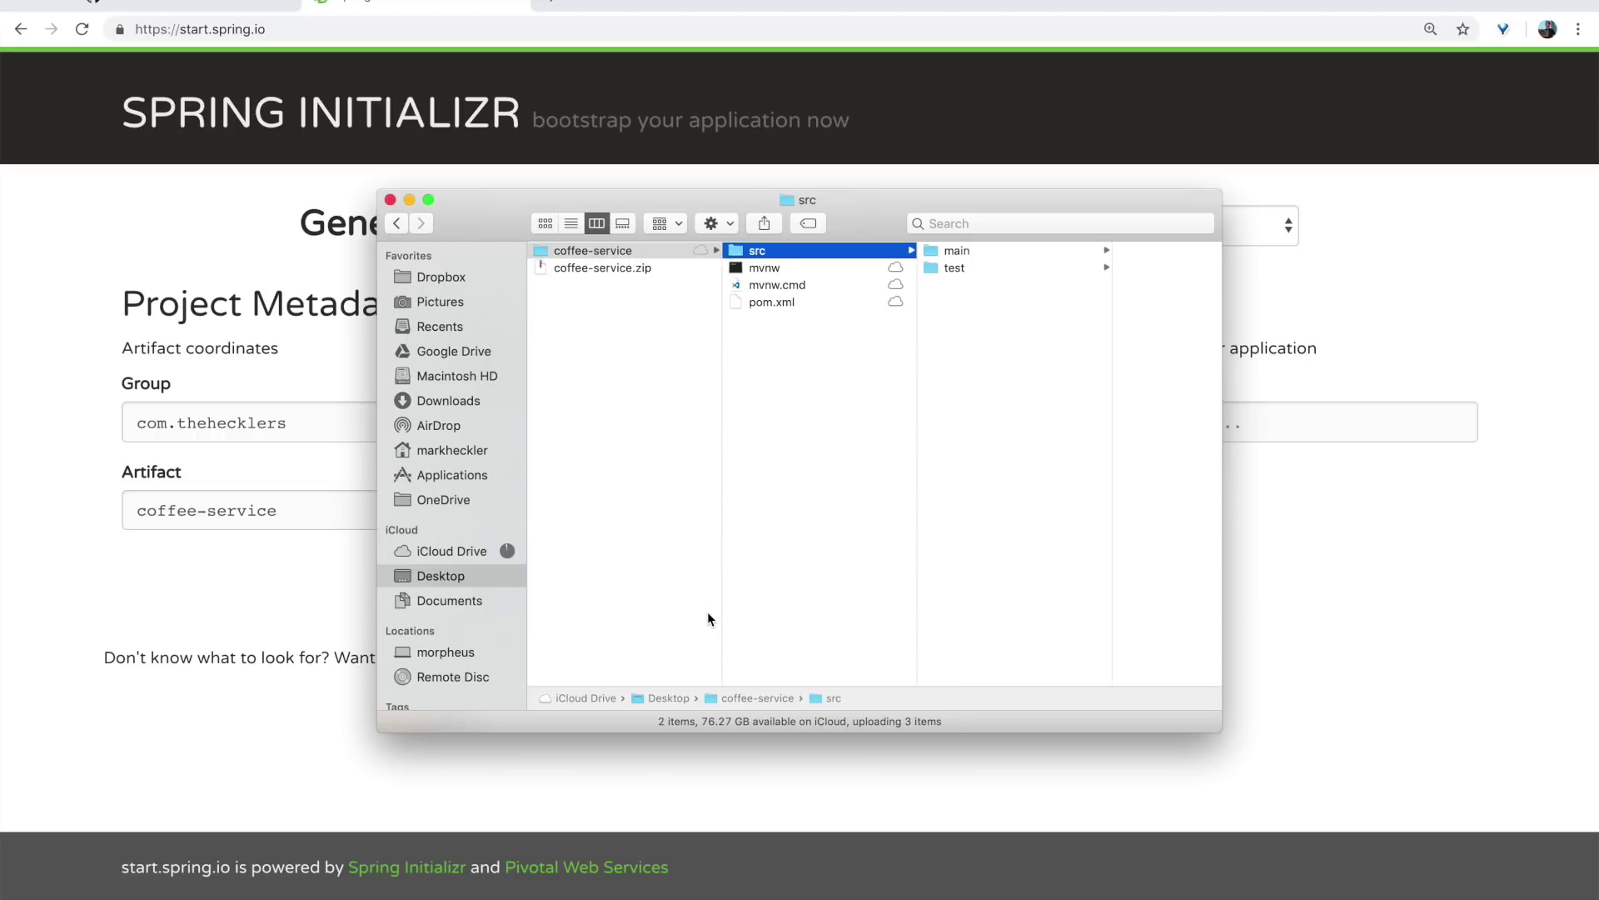
key(Down)
key(Down)
key(Down)
key(super+o)
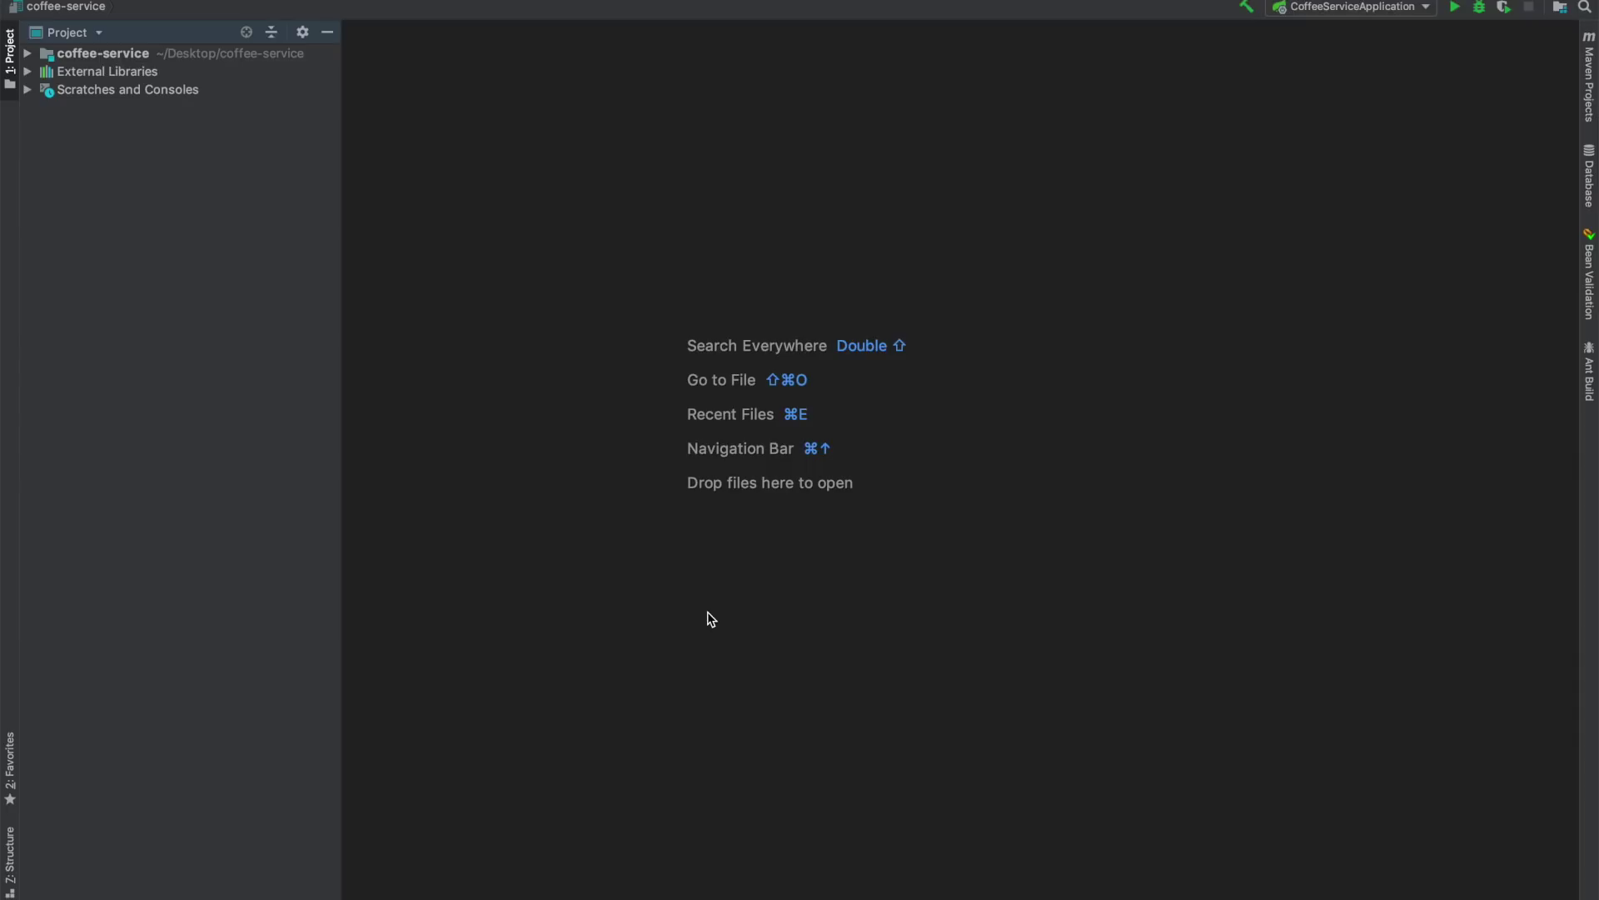
Open pom.xml through file search and reformat the whole file
key(super+shift+o)
text(pom)
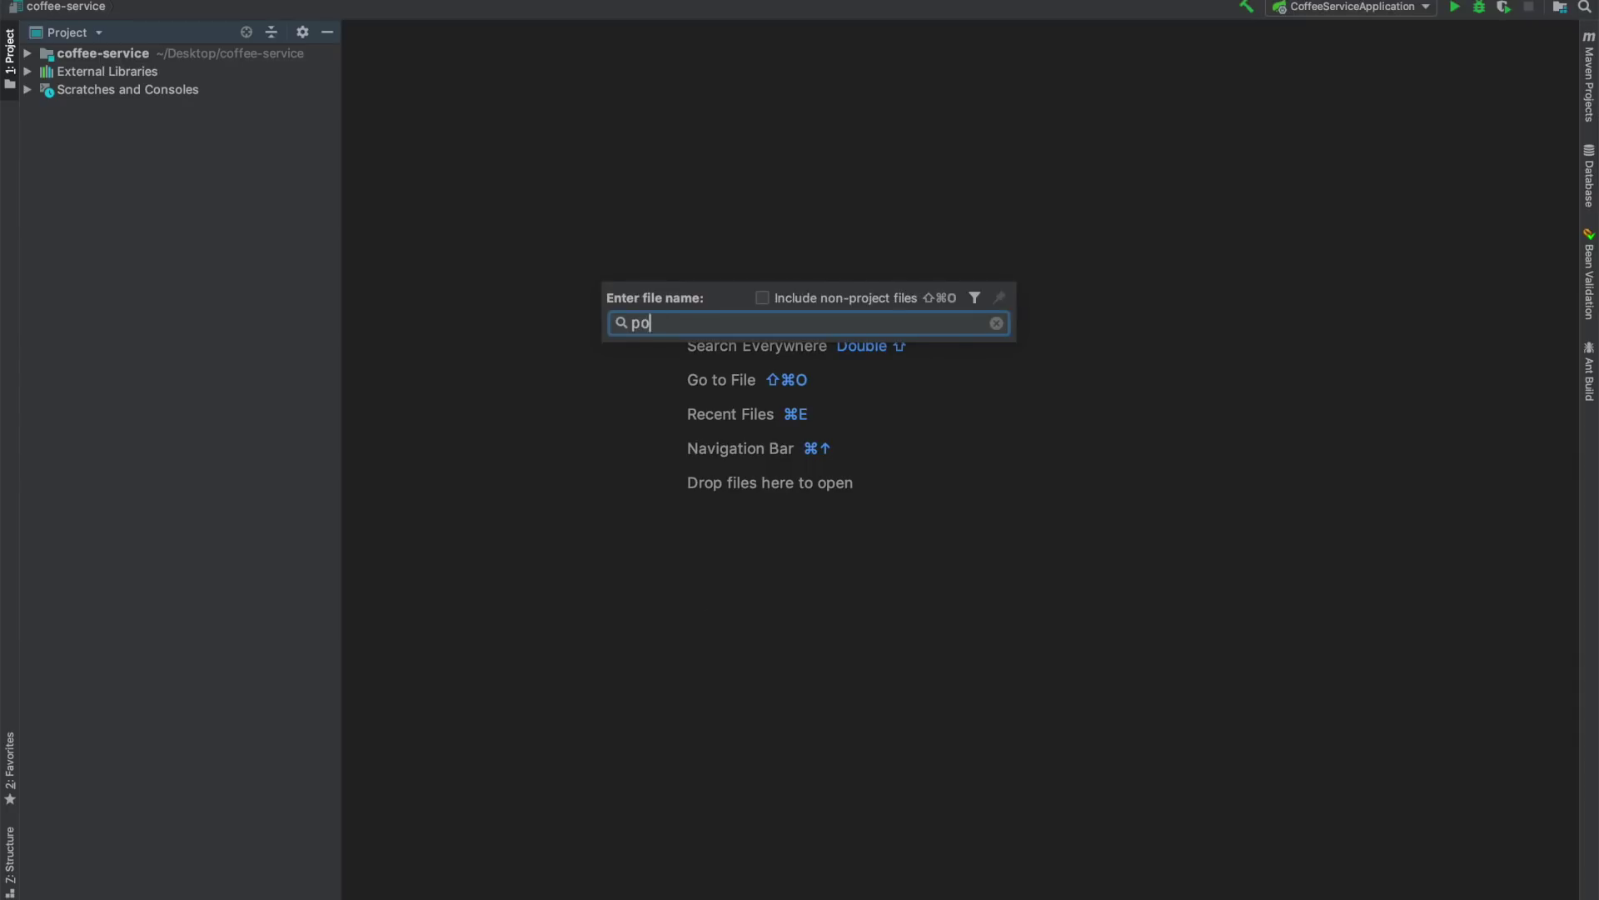
key(Return)
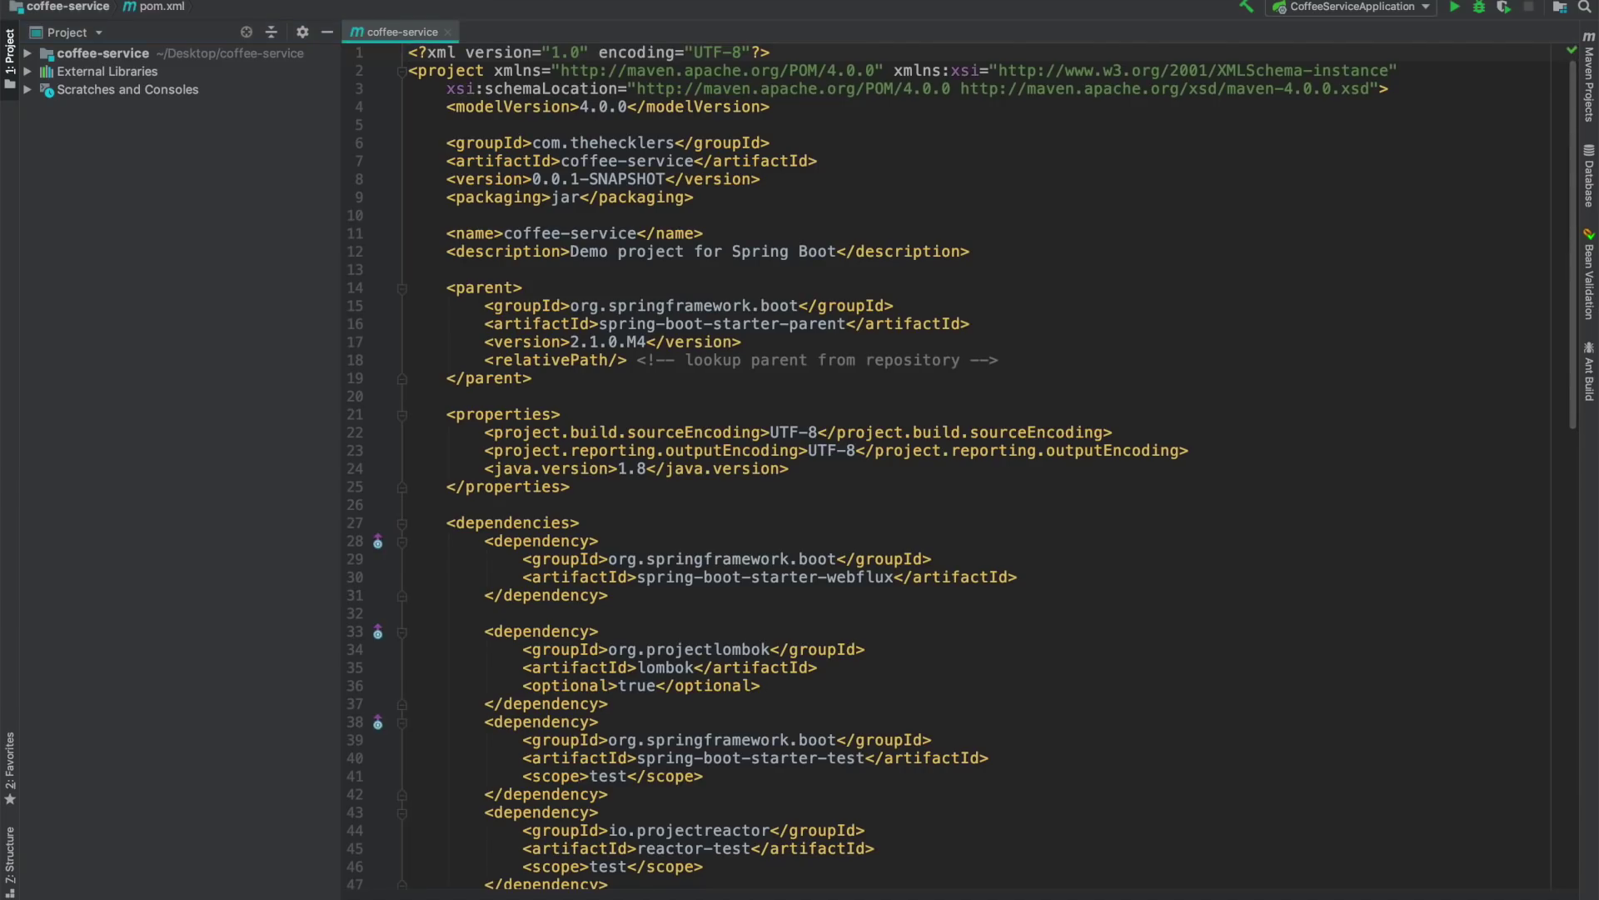
key(super+alt+l)
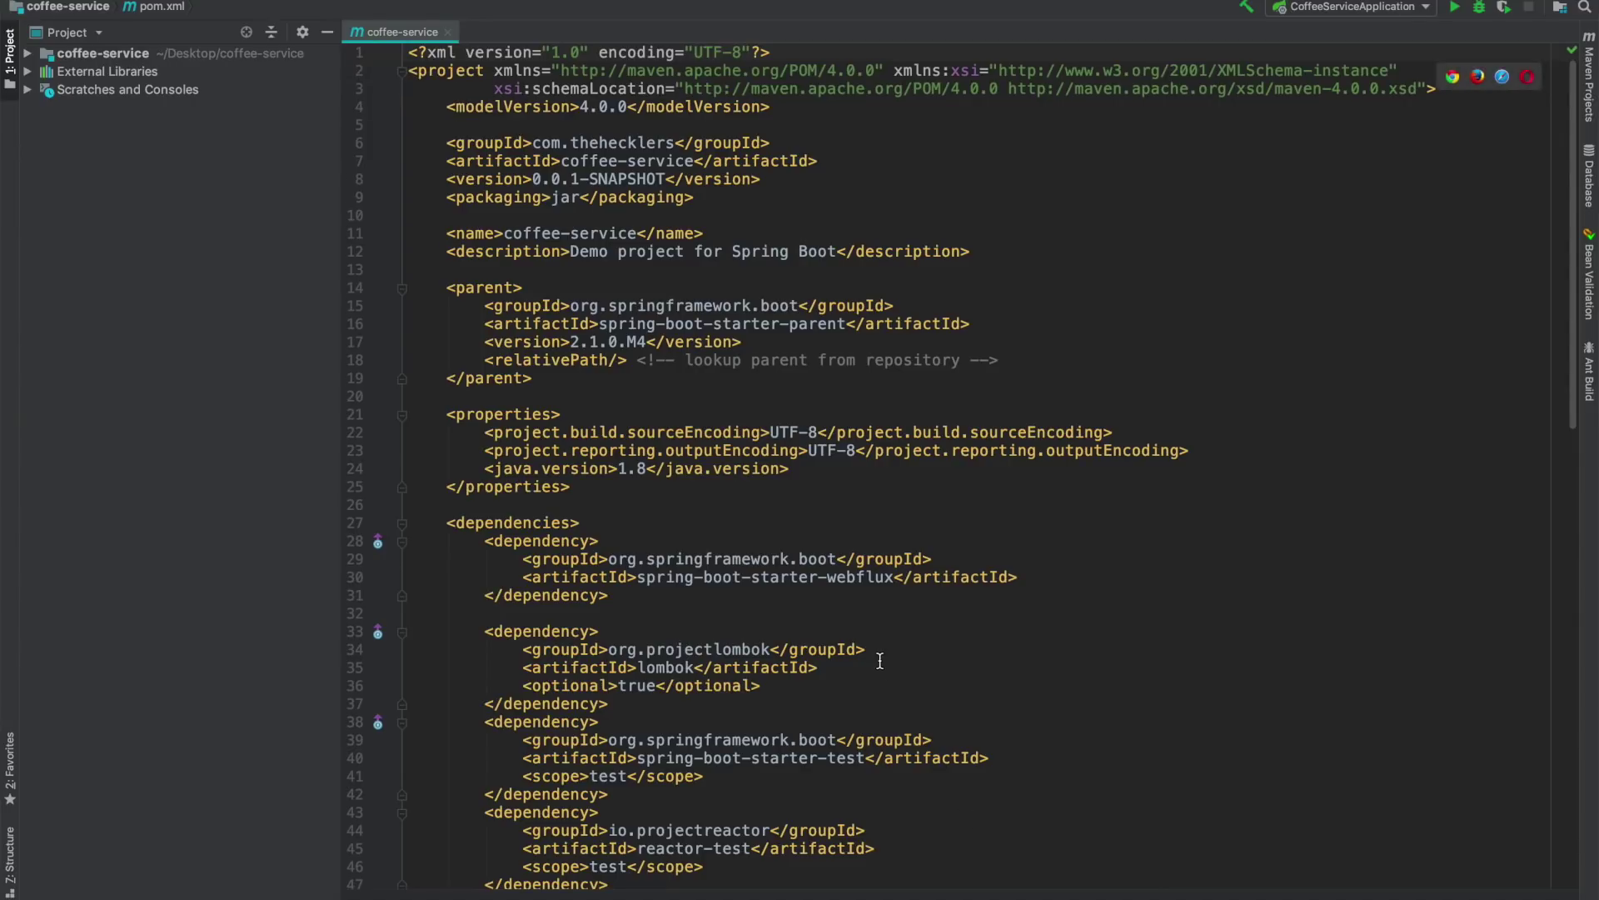
scroll(879, 662, down, 1)
scroll(878, 660, down, 10)
scroll(880, 660, down, 3)
scroll(880, 659, down, 3)
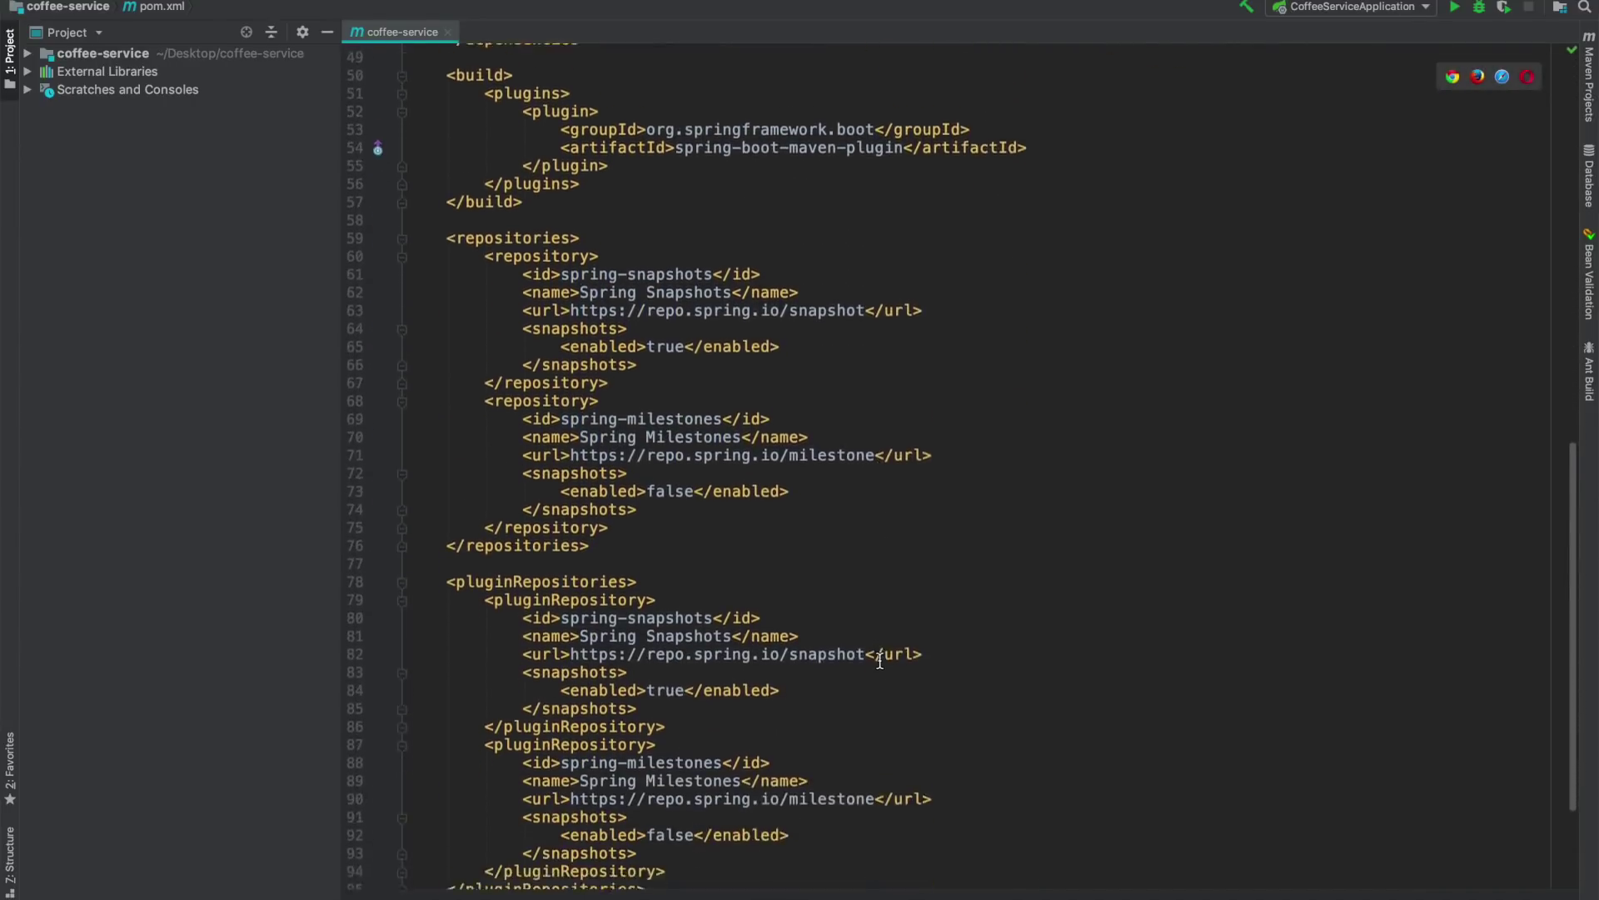
scroll(880, 660, down, 2)
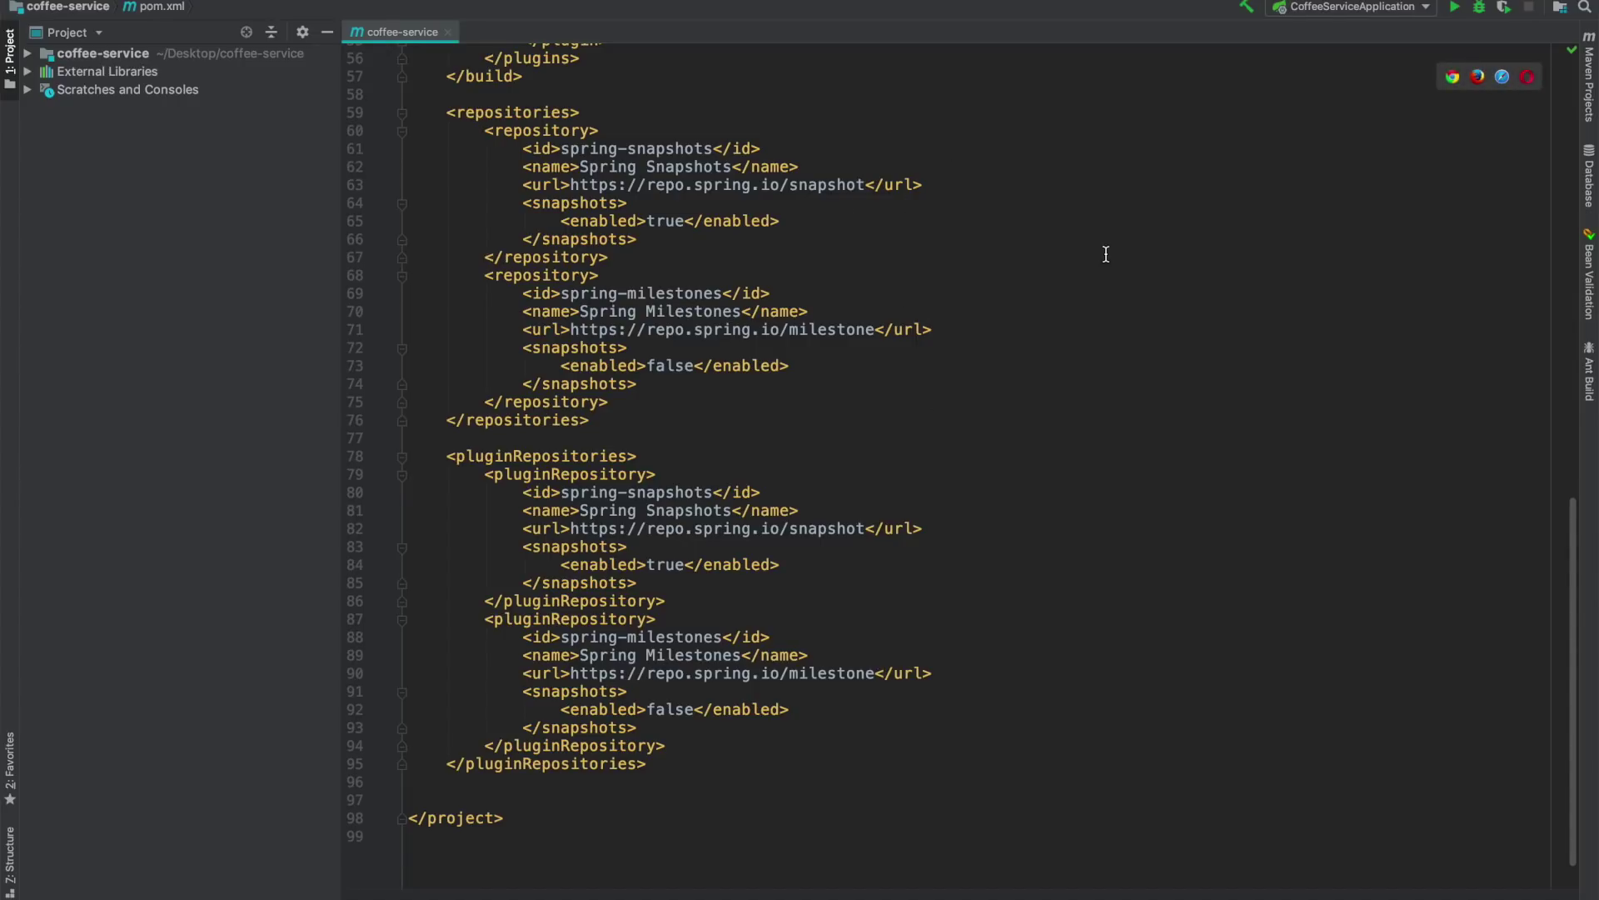
scroll(1105, 253, up, 3)
scroll(1105, 254, up, 1)
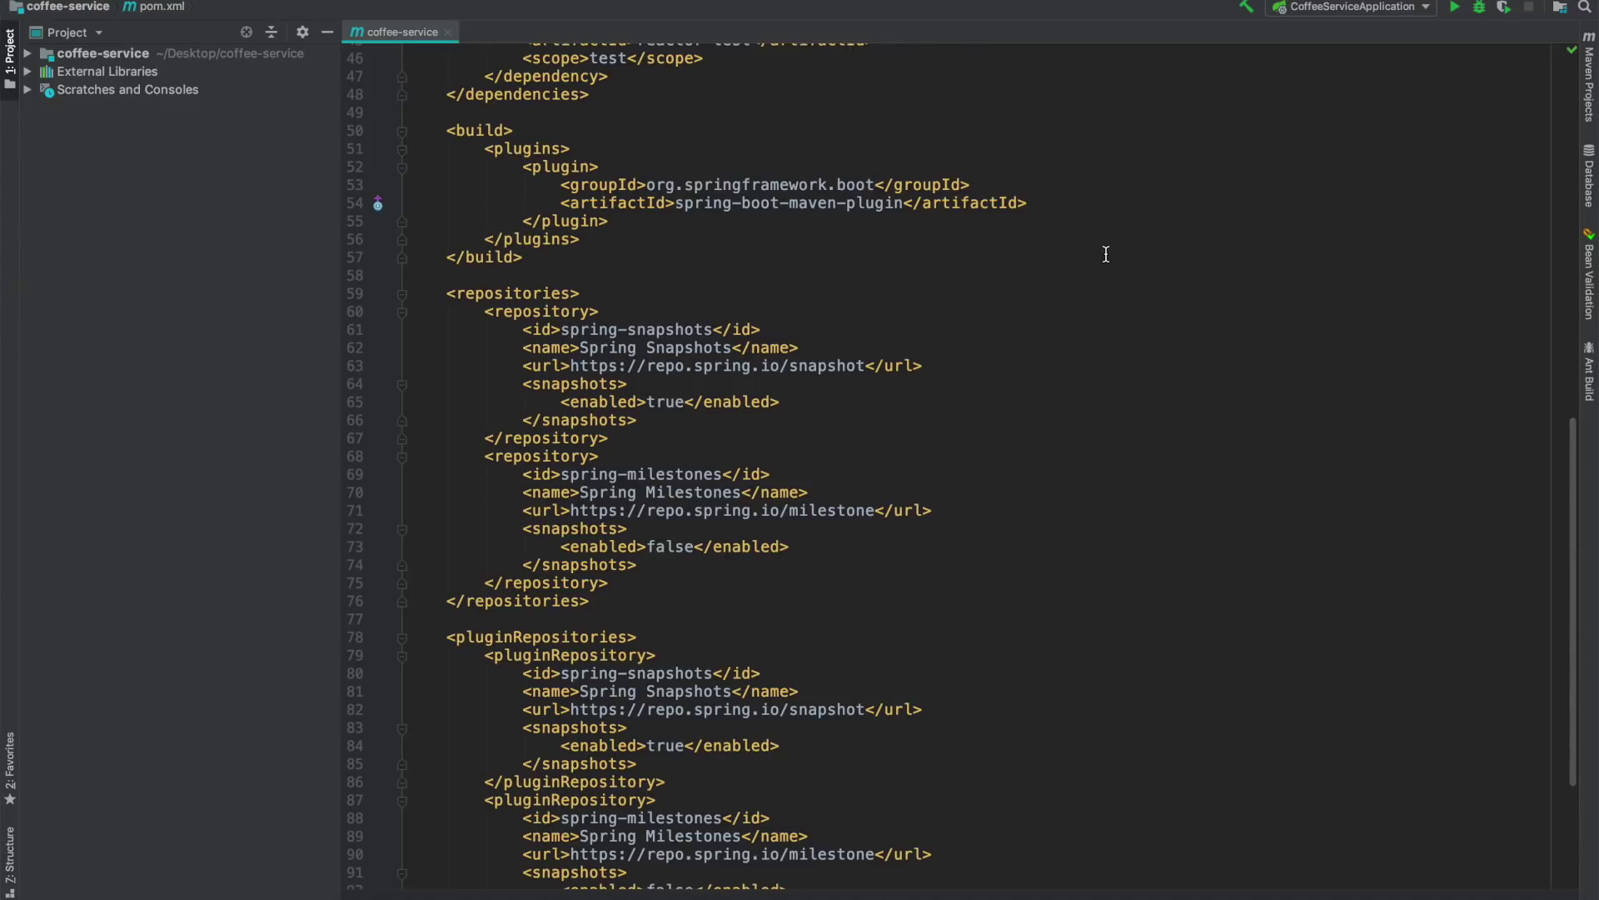
scroll(1105, 254, up, 5)
scroll(1105, 254, up, 1)
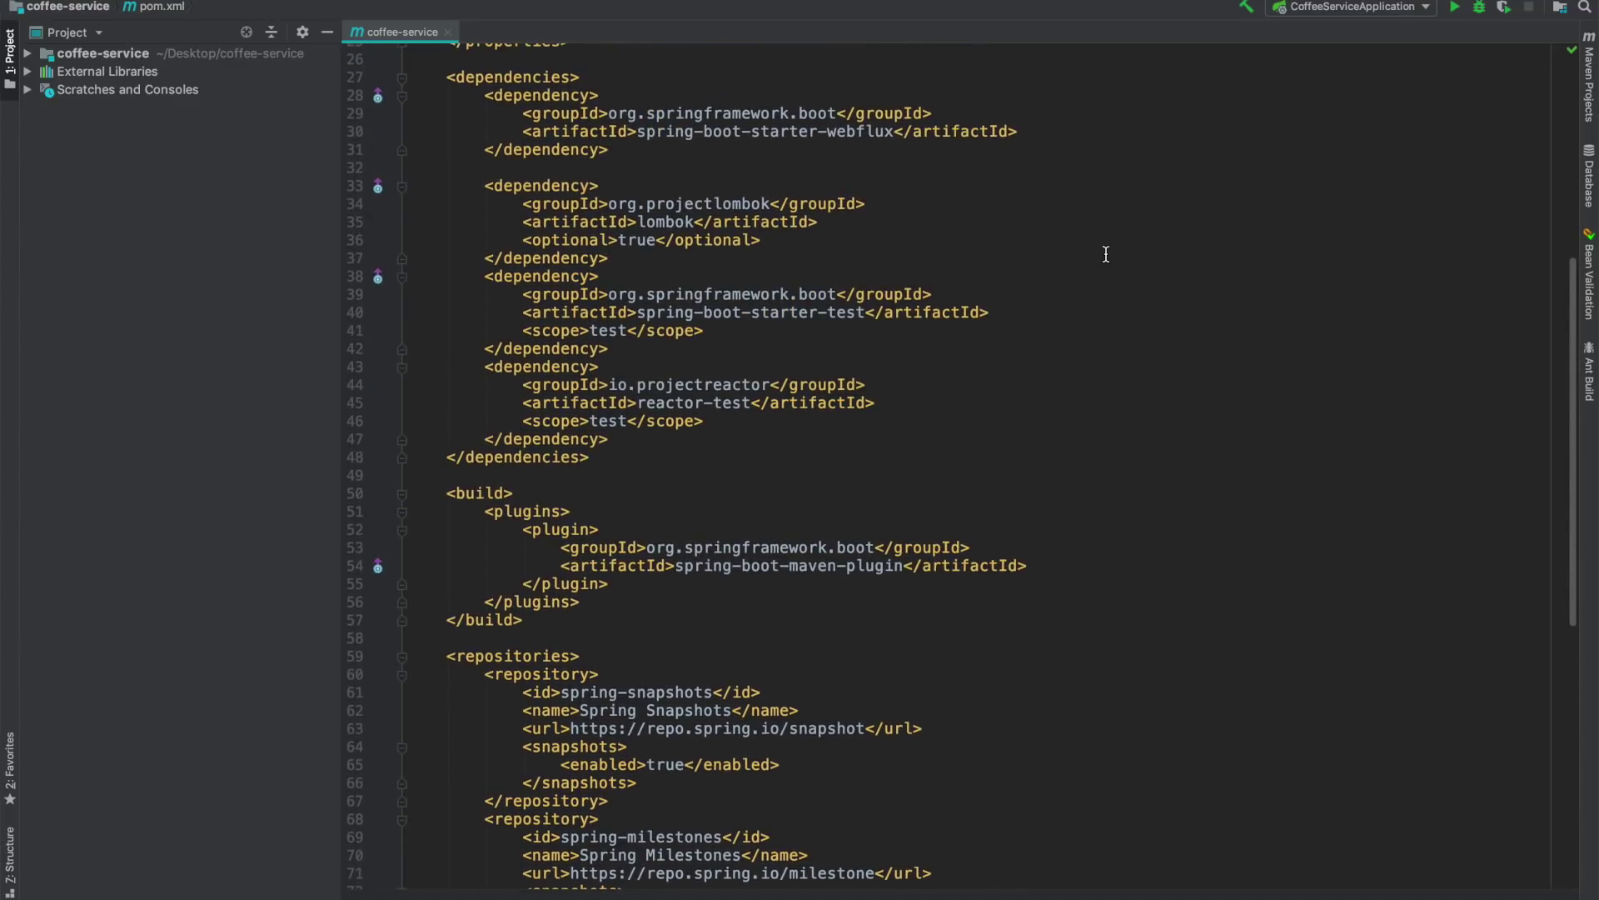
scroll(1105, 254, up, 2)
scroll(1105, 254, up, 3)
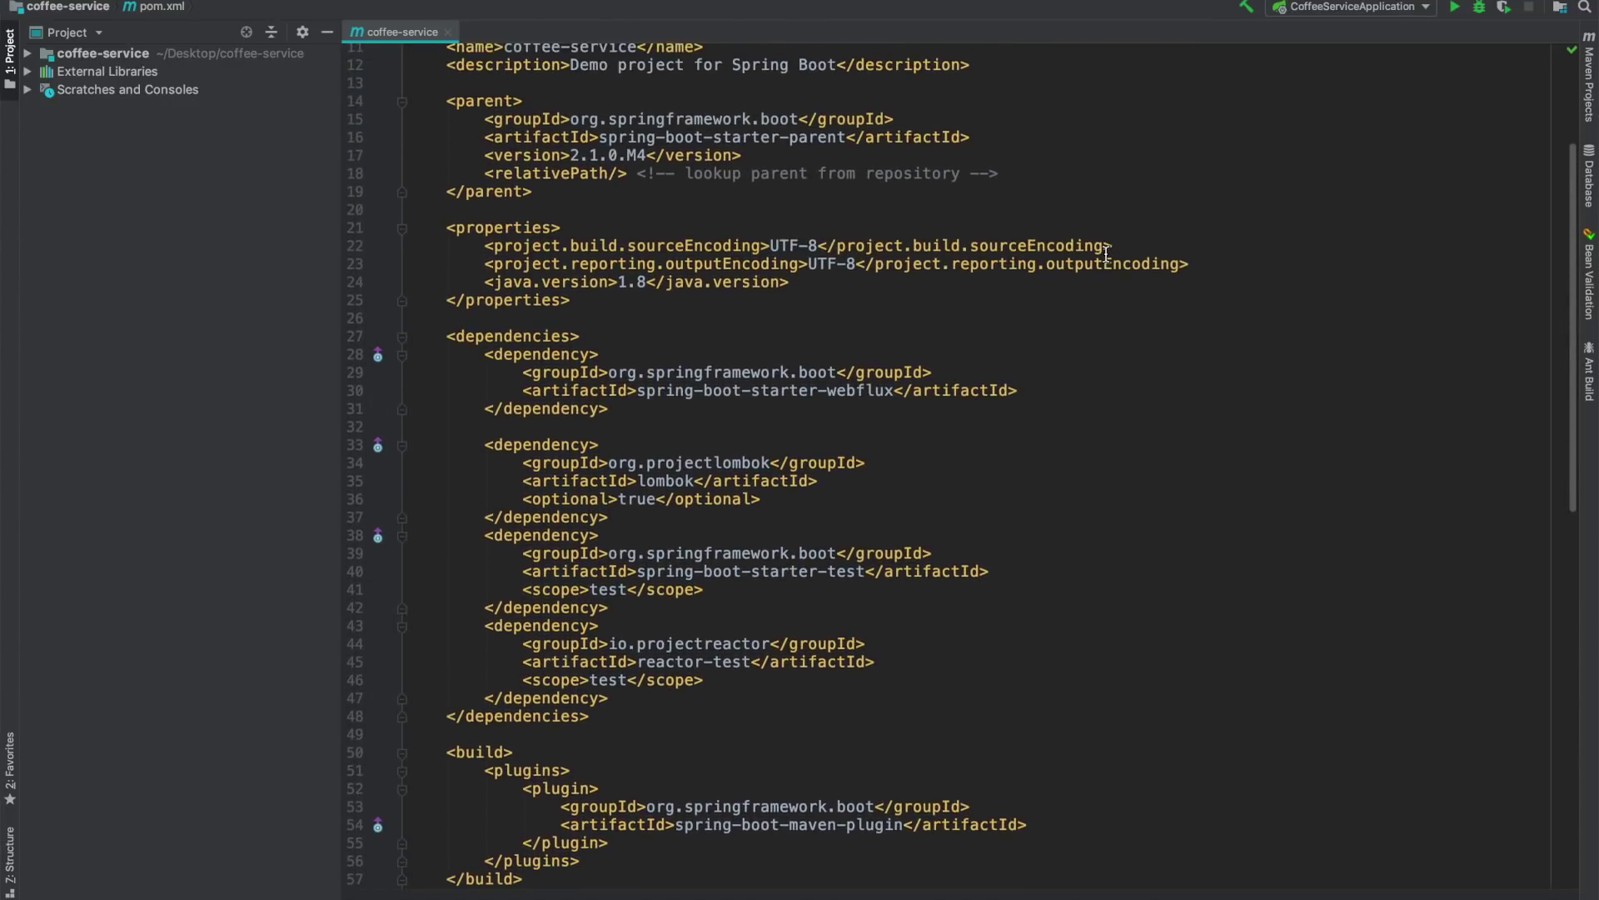
Add the spring-data-jdbc dependency at version 1.0.0.r2dbc-SNAPSHOT to pom.xml
click(811, 425)
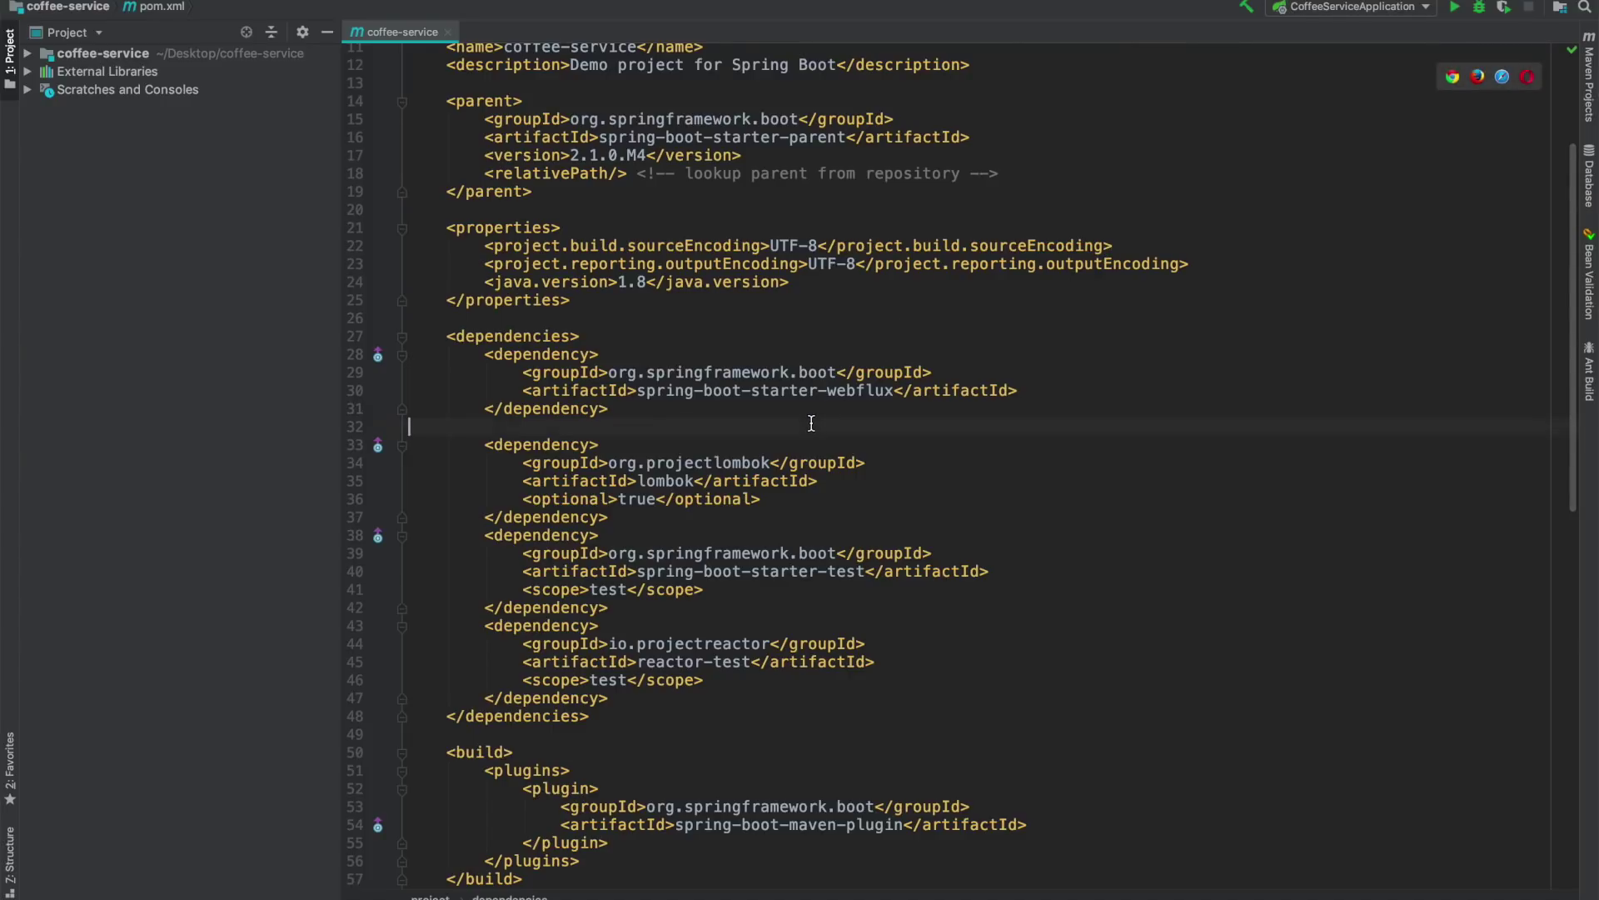
key(Tab)
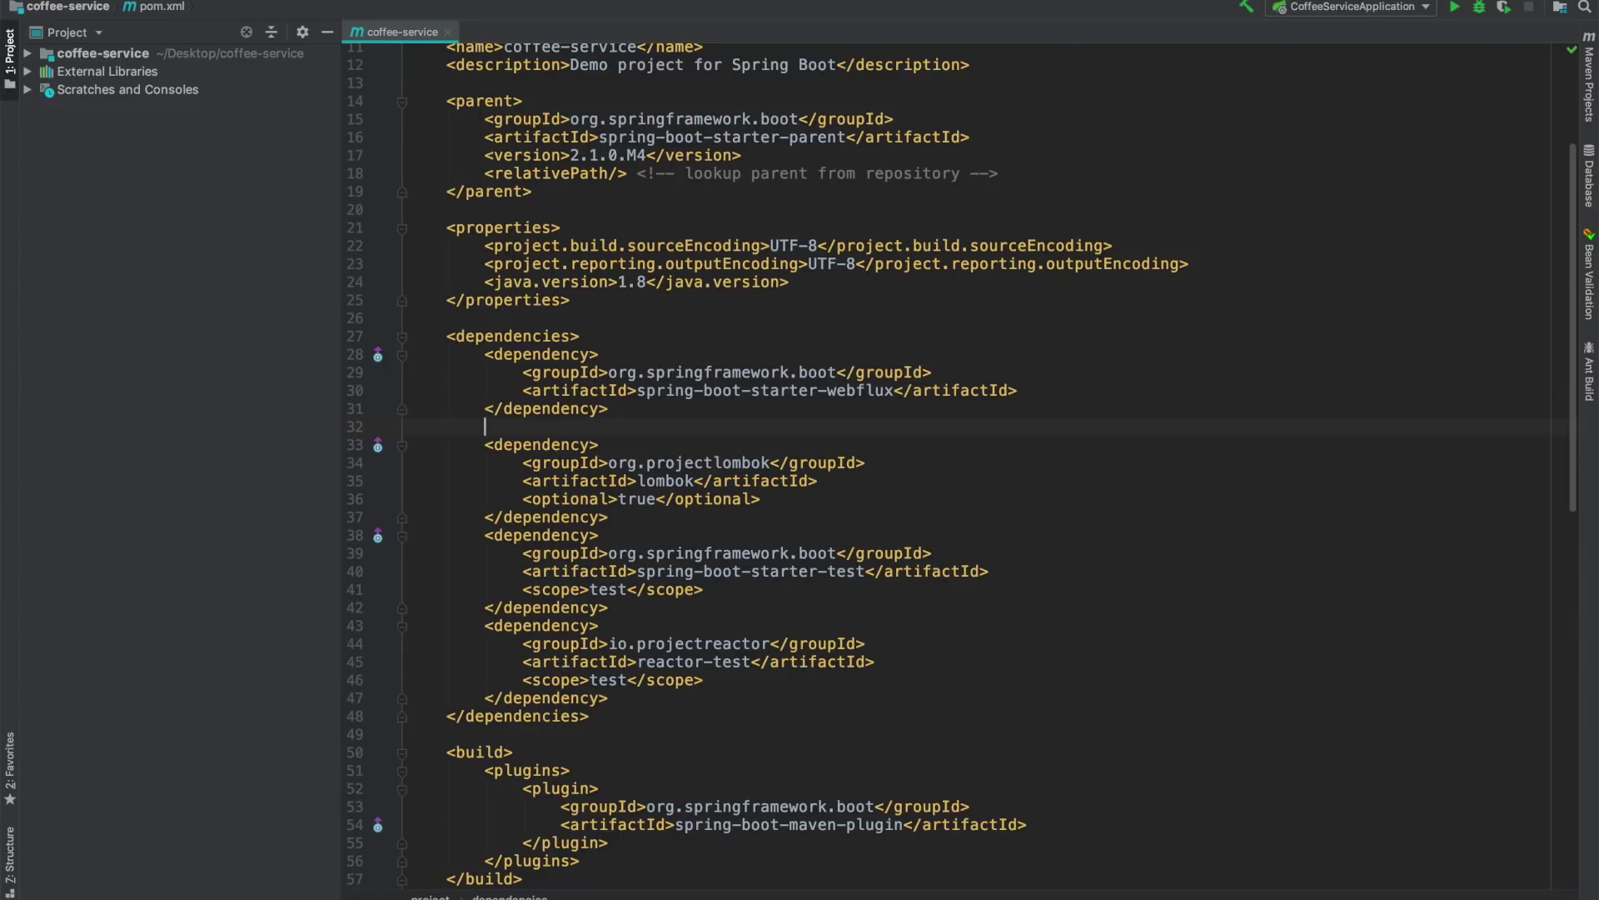
text(<)
key(Return)
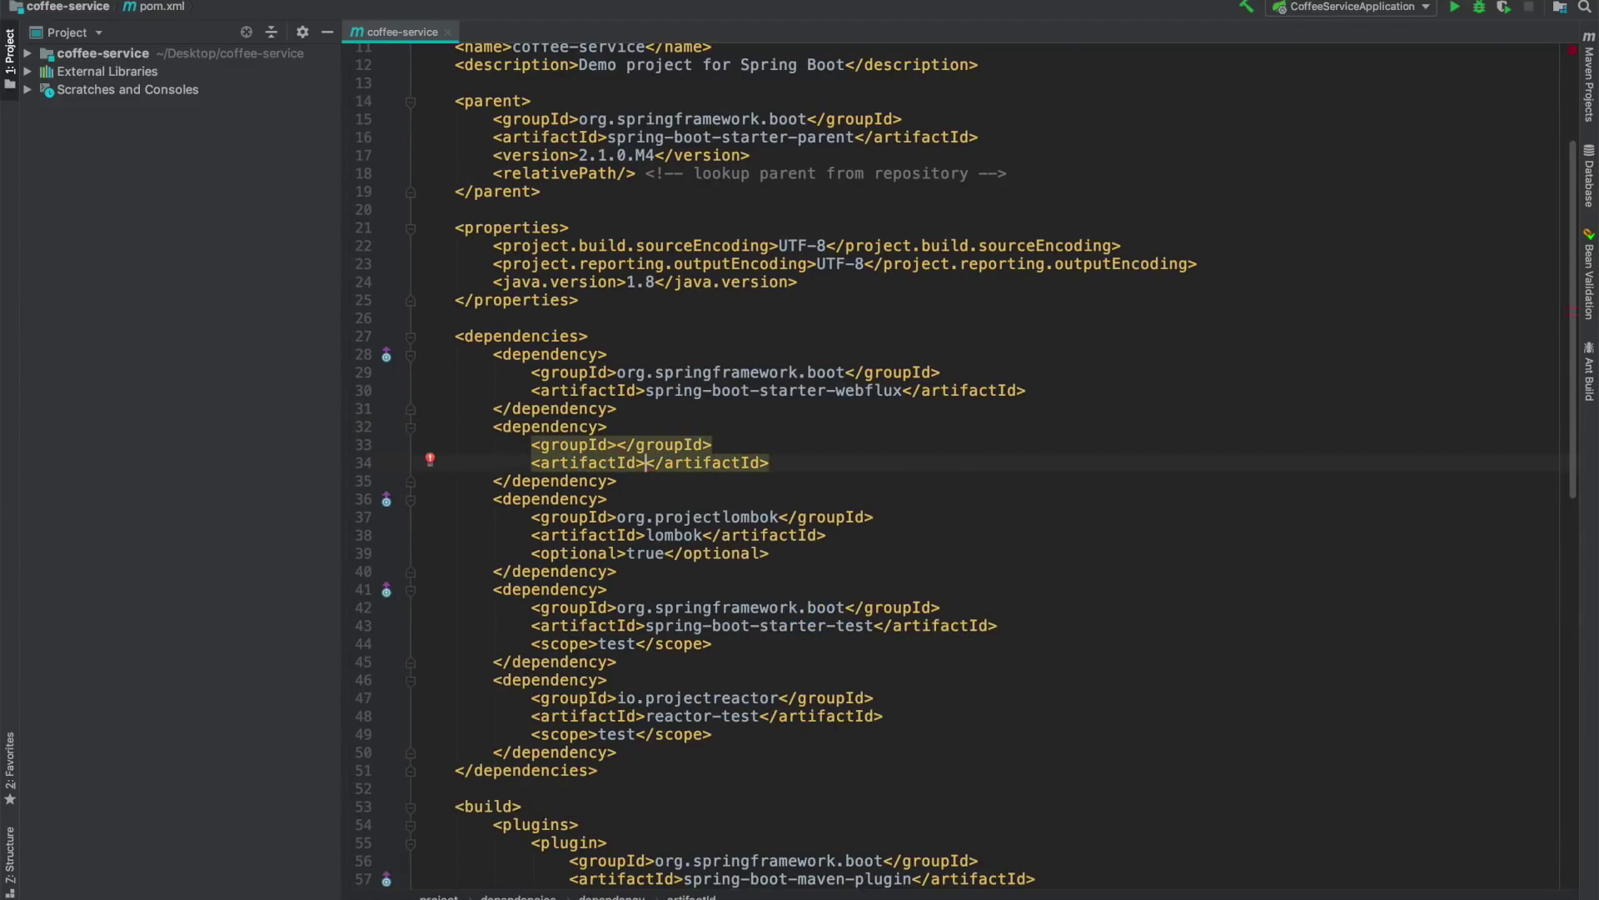
text(s)
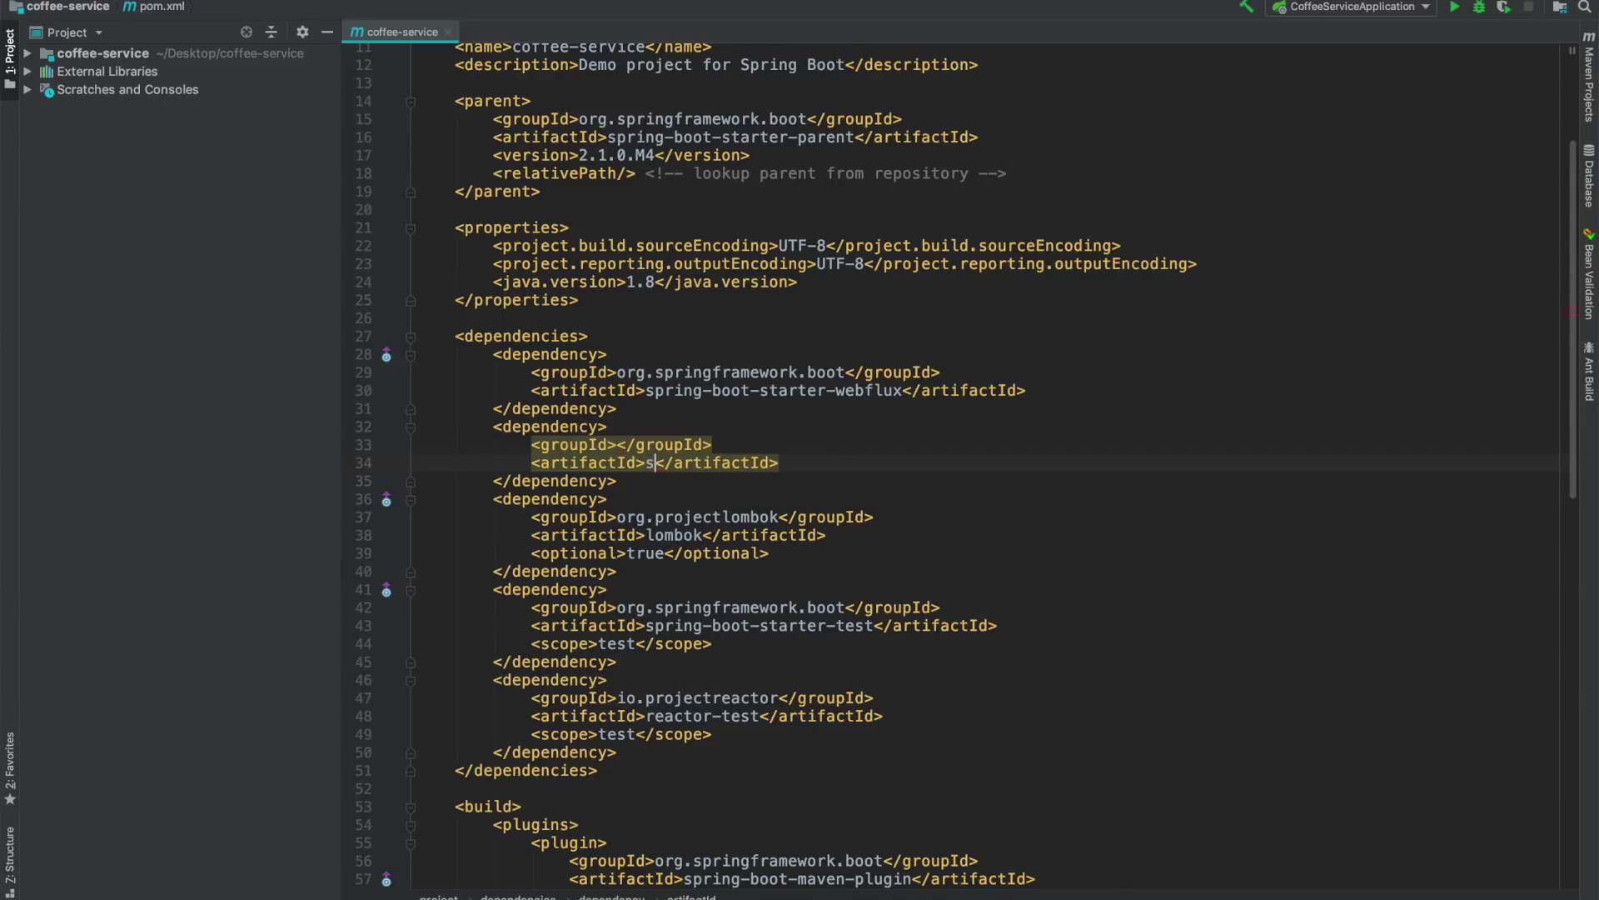
text(pring-data-j)
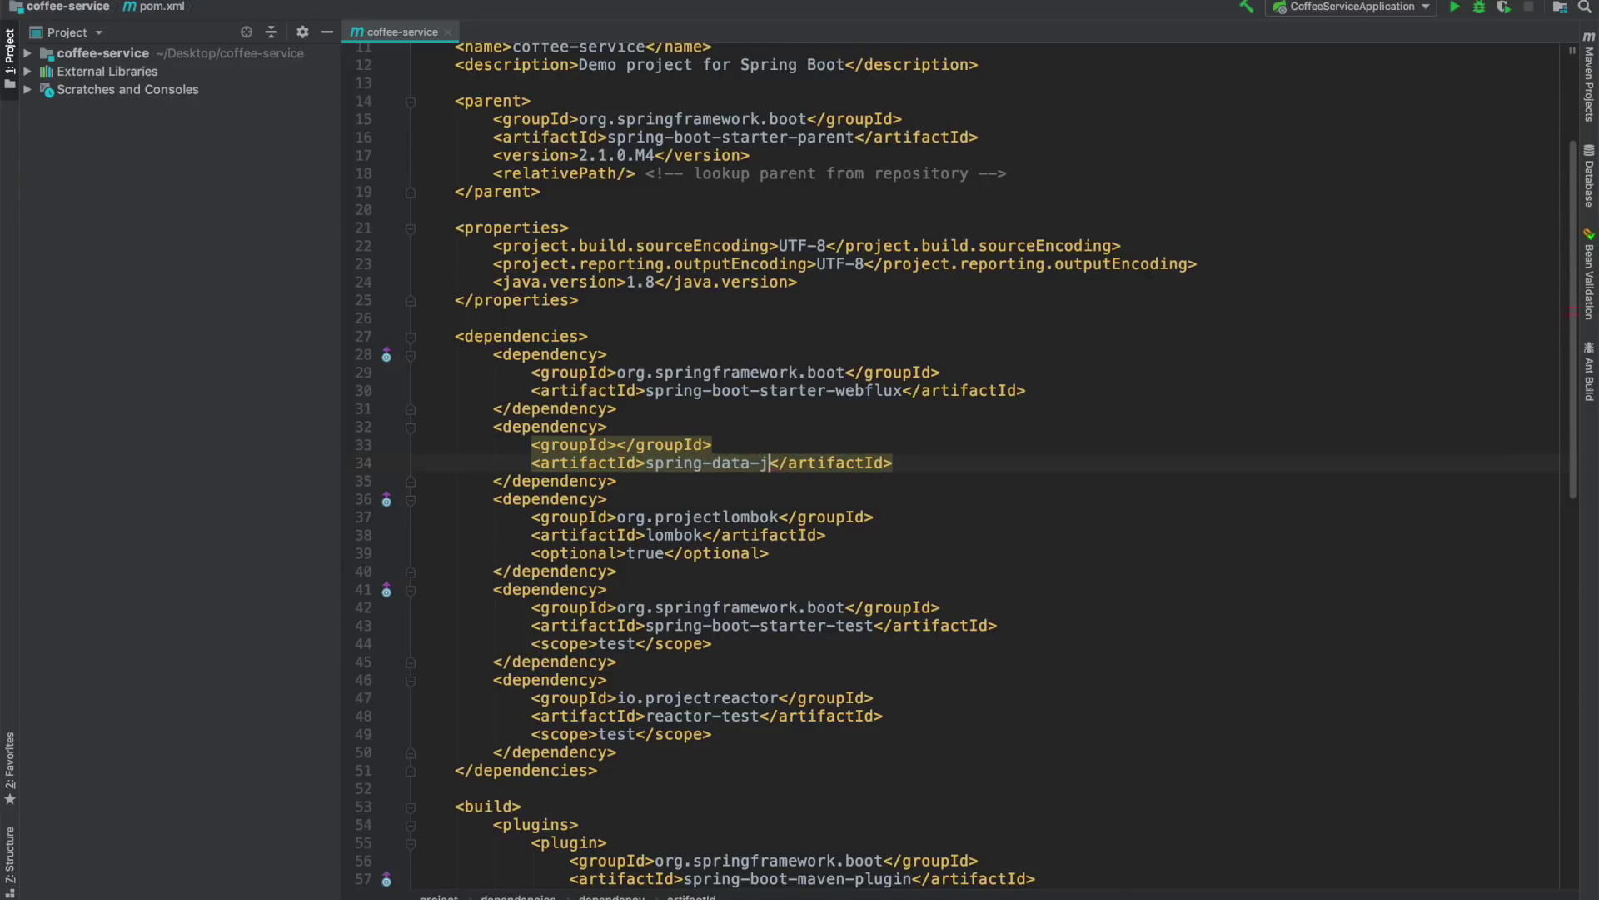
text(dbc)
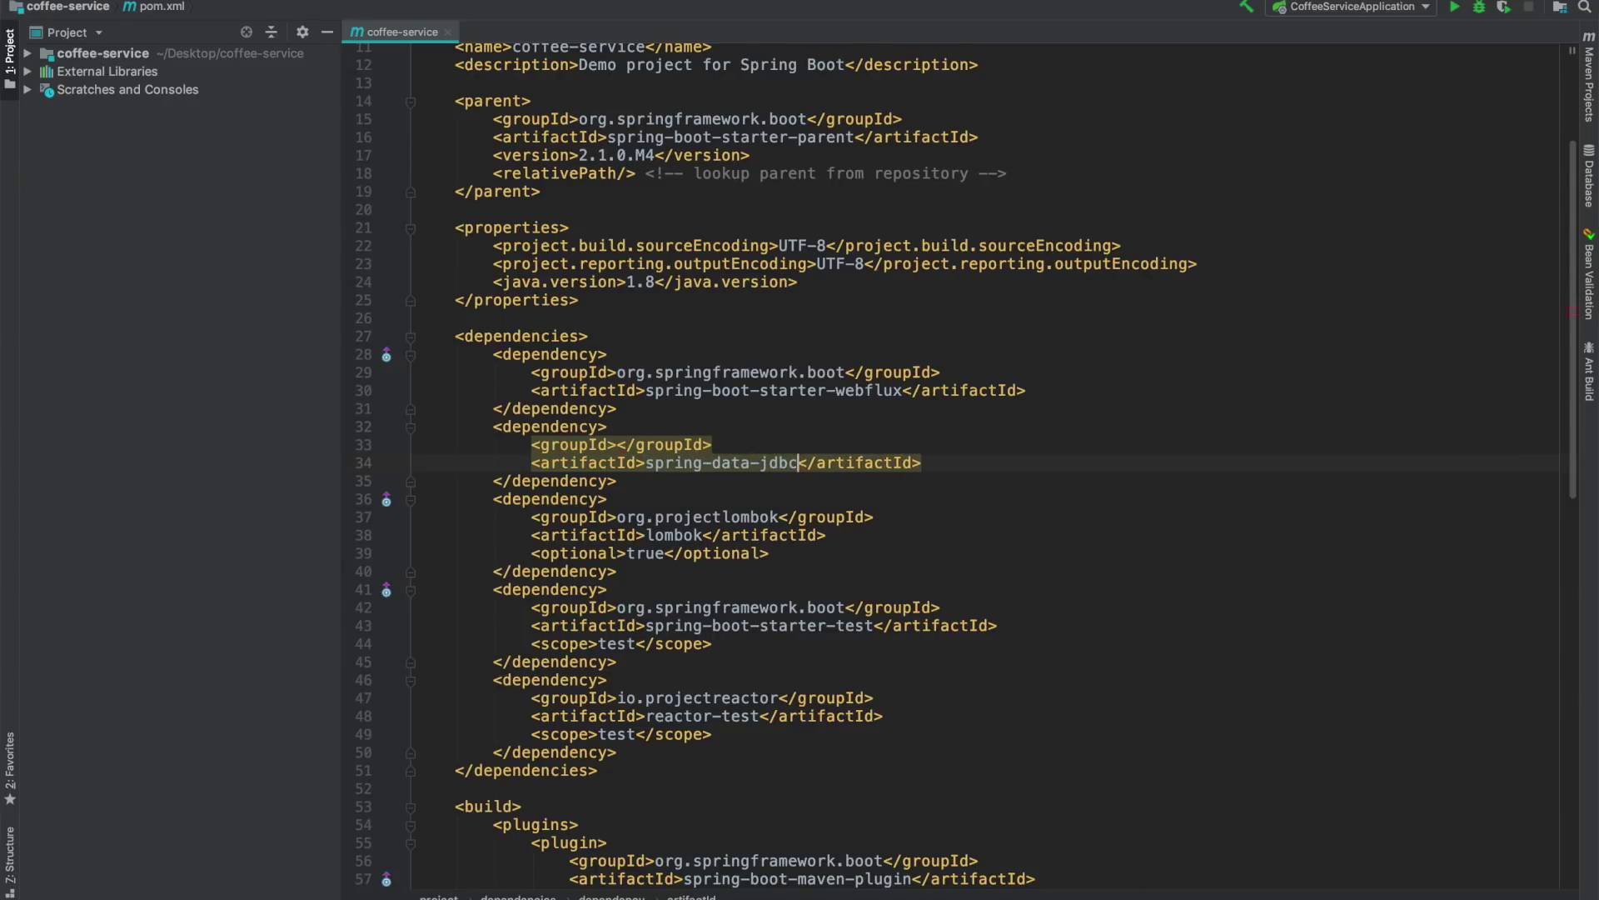
key(ctrl+space)
key(Return)
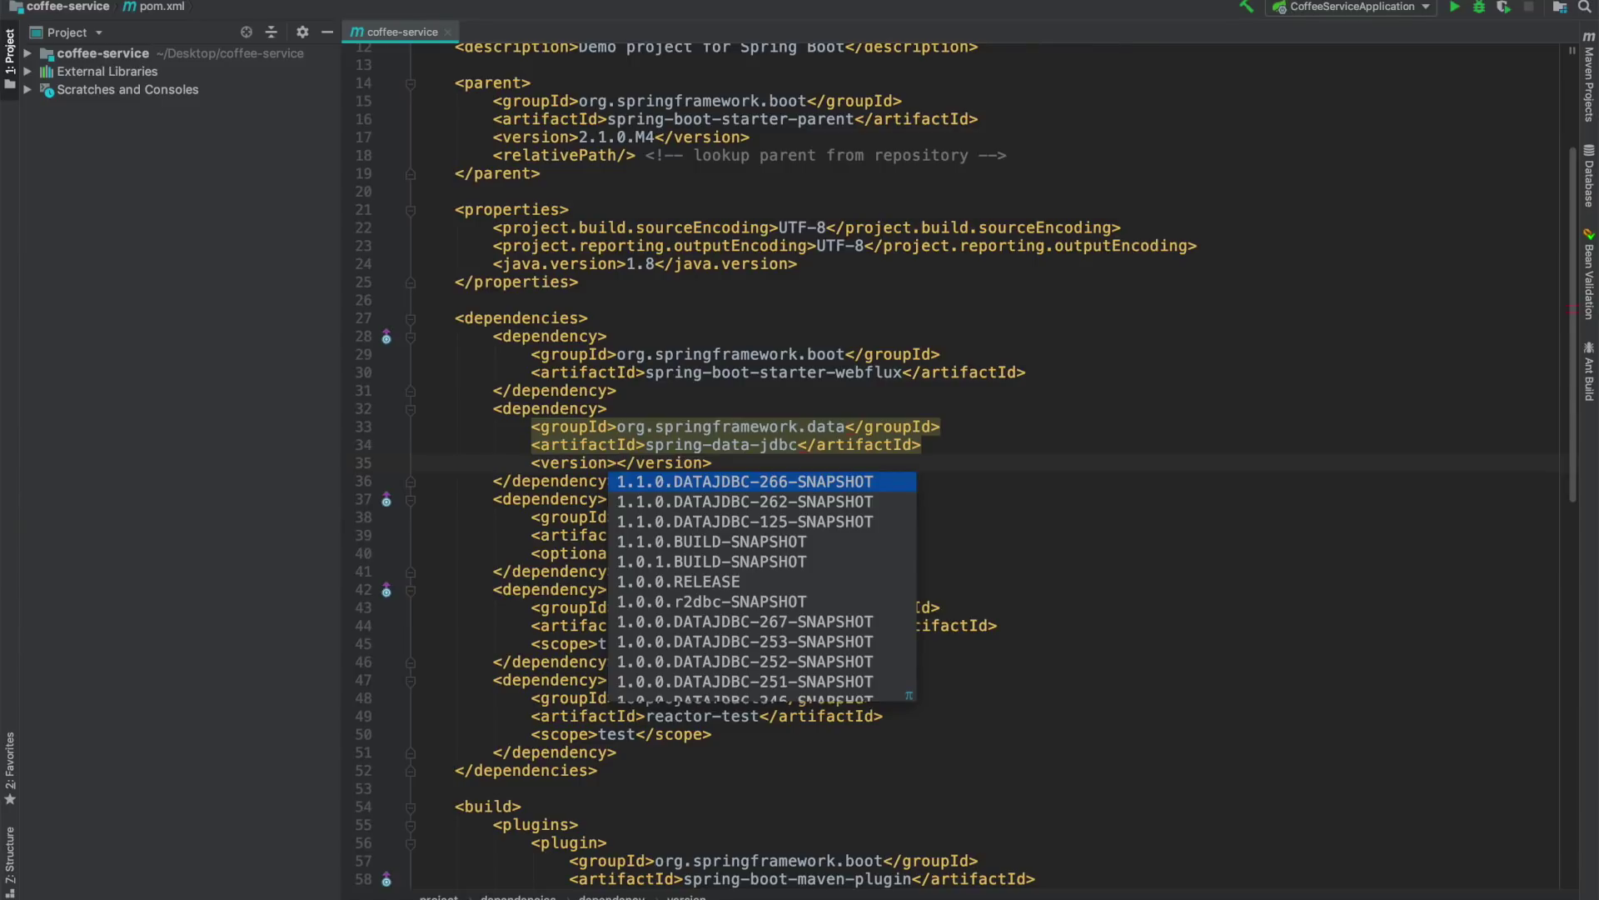
text(1.1.0.0)
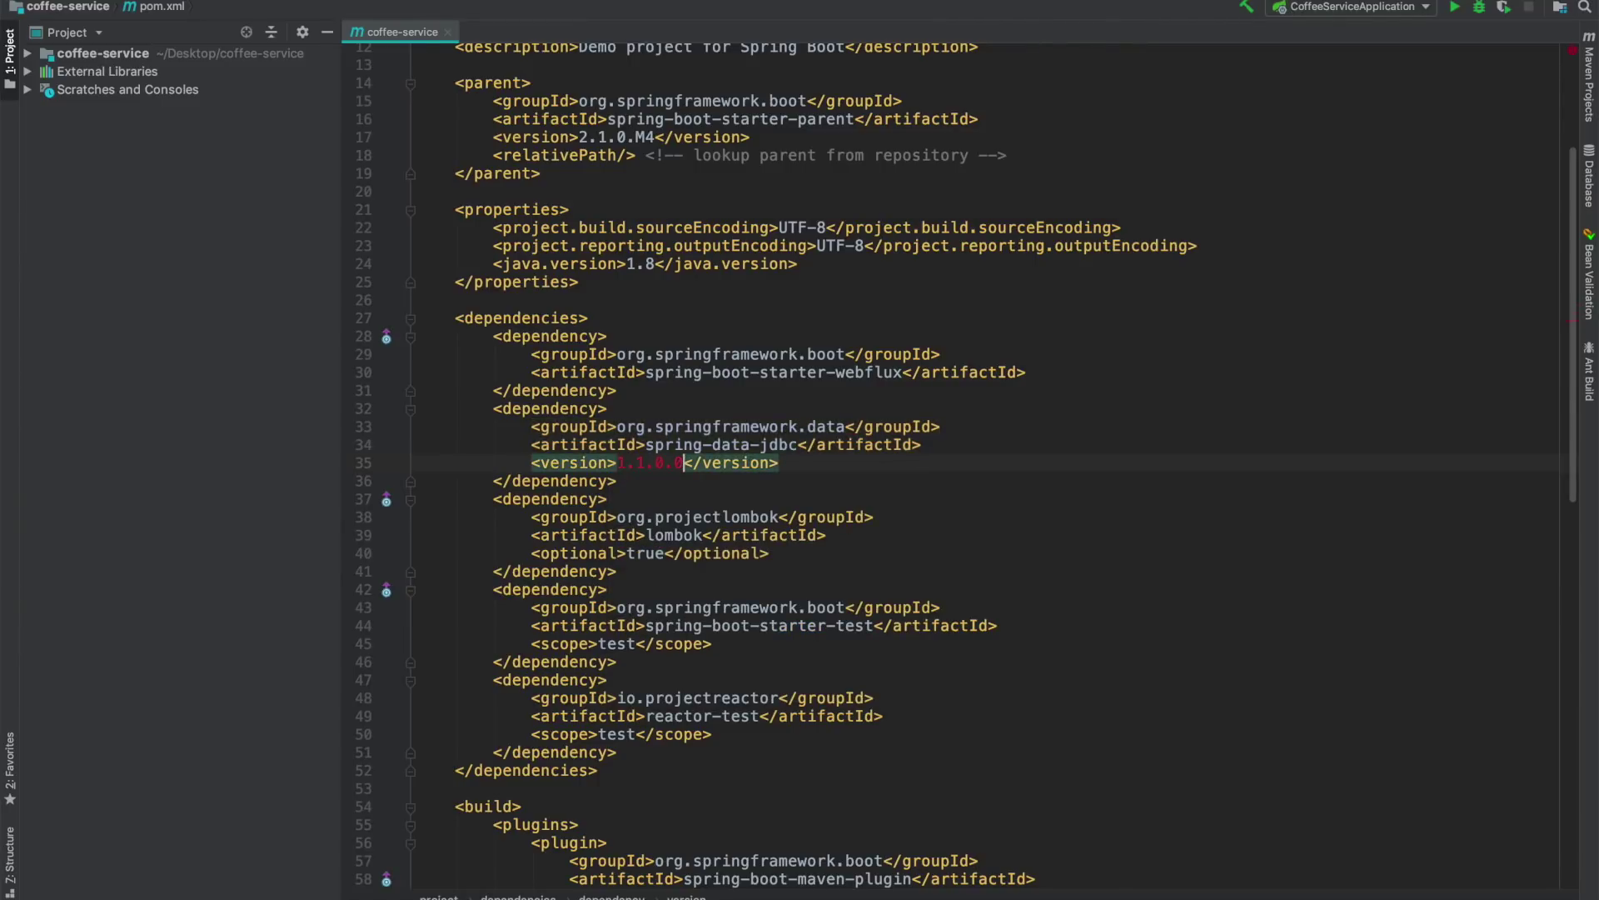
key(BackSpace)
key(BackSpace)
key(BackSpace)
key(BackSpace)
key(BackSpace)
key(BackSpace)
key(BackSpace)
text(1.0)
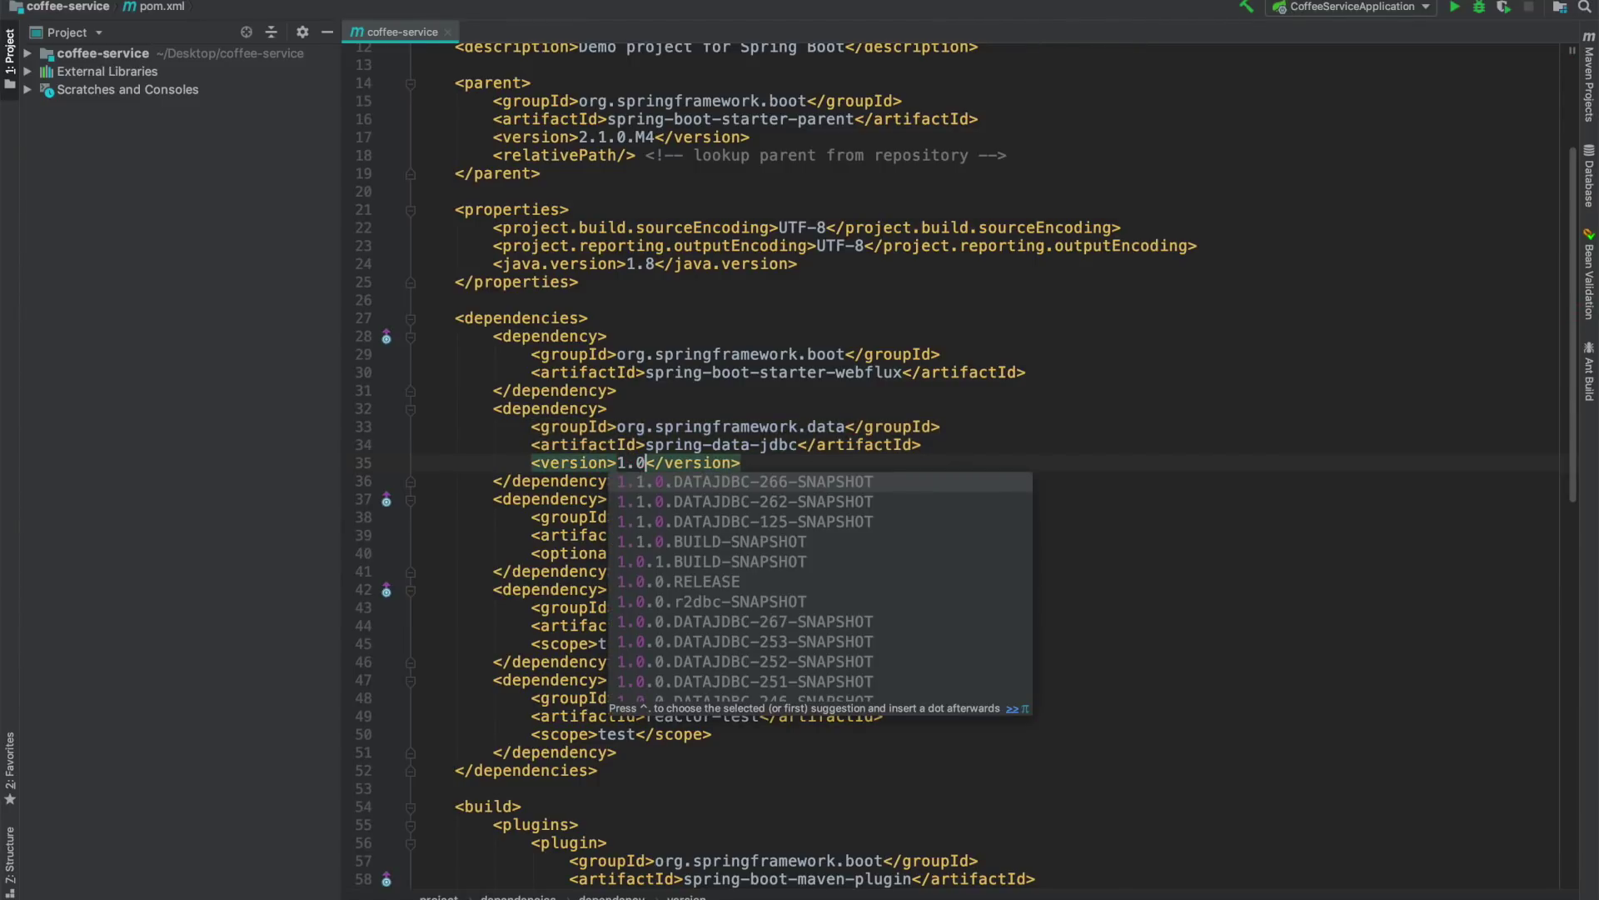
text(.0)
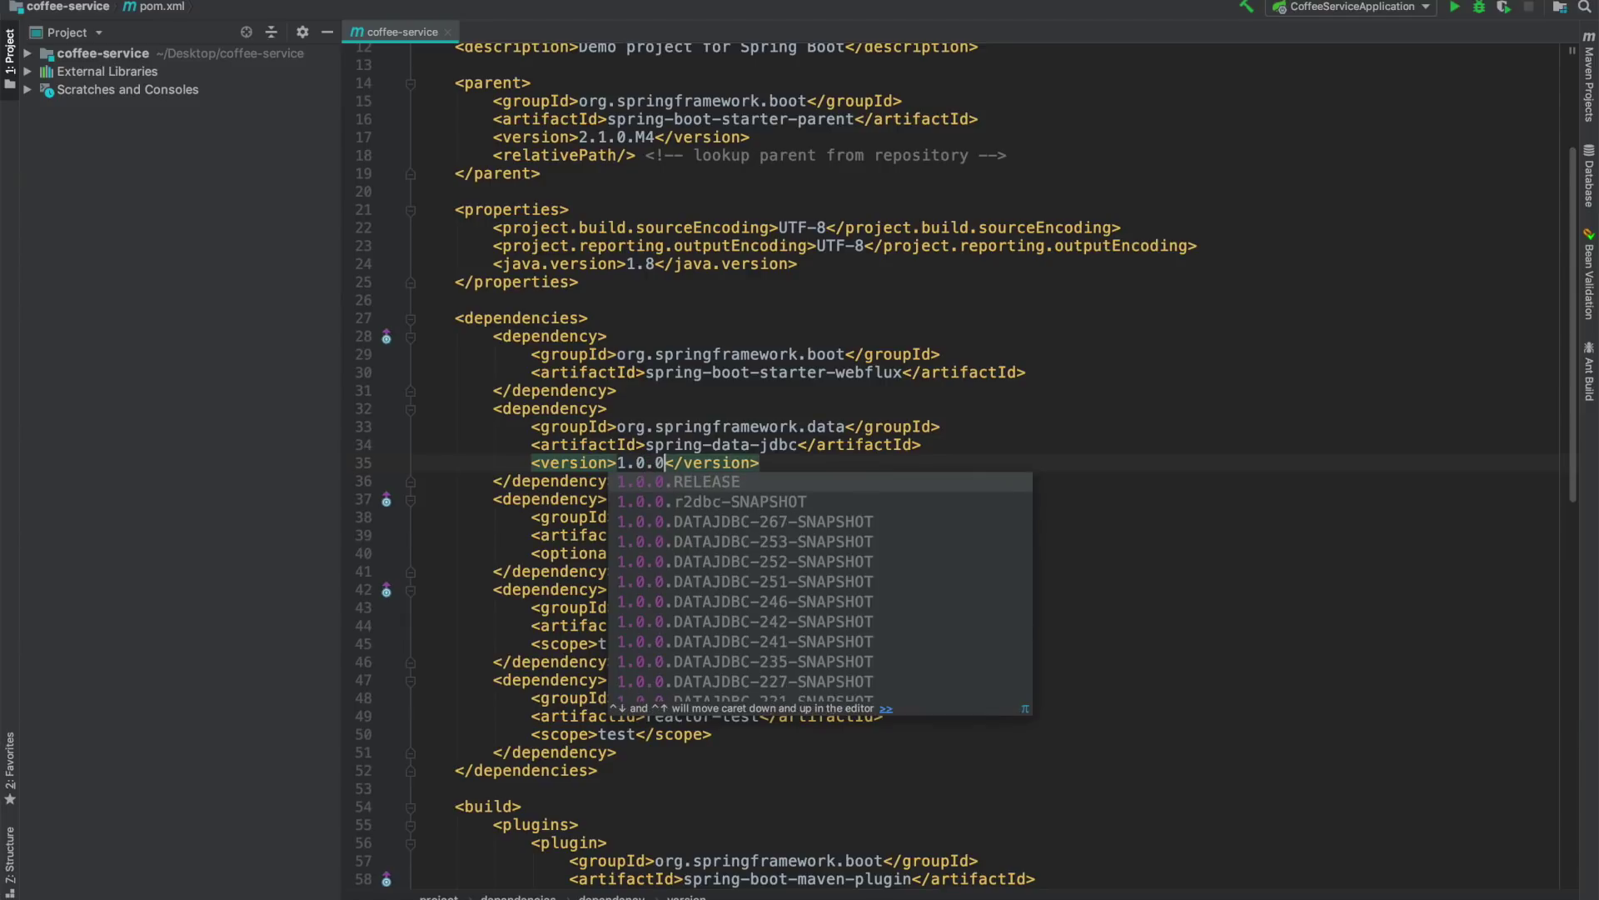
text(.r)
key(Down)
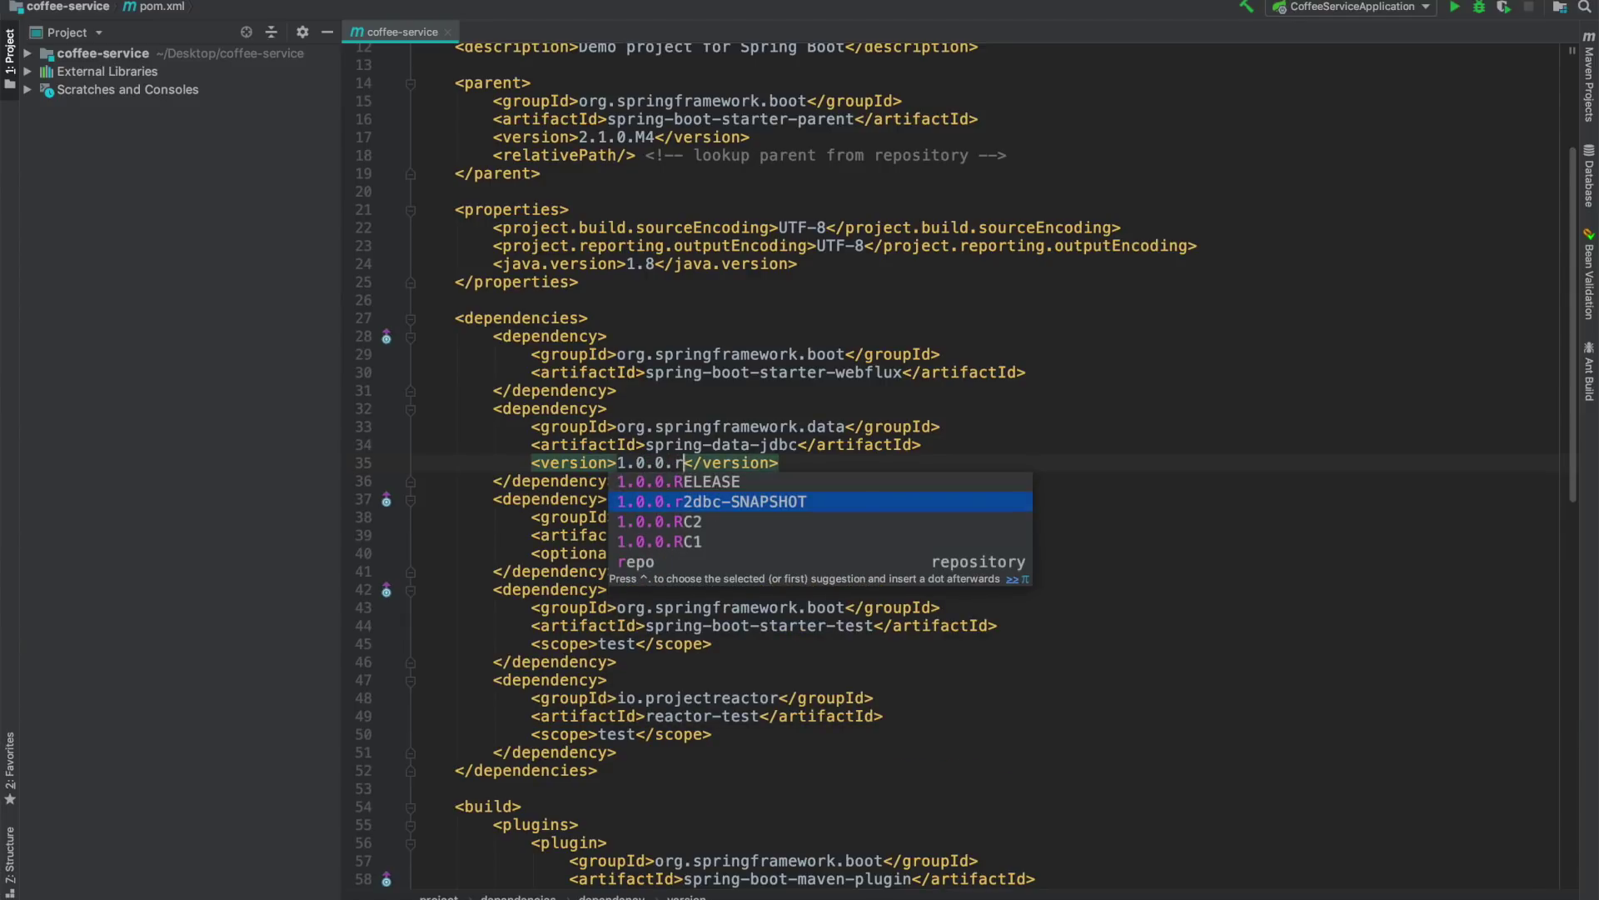
key(Return)
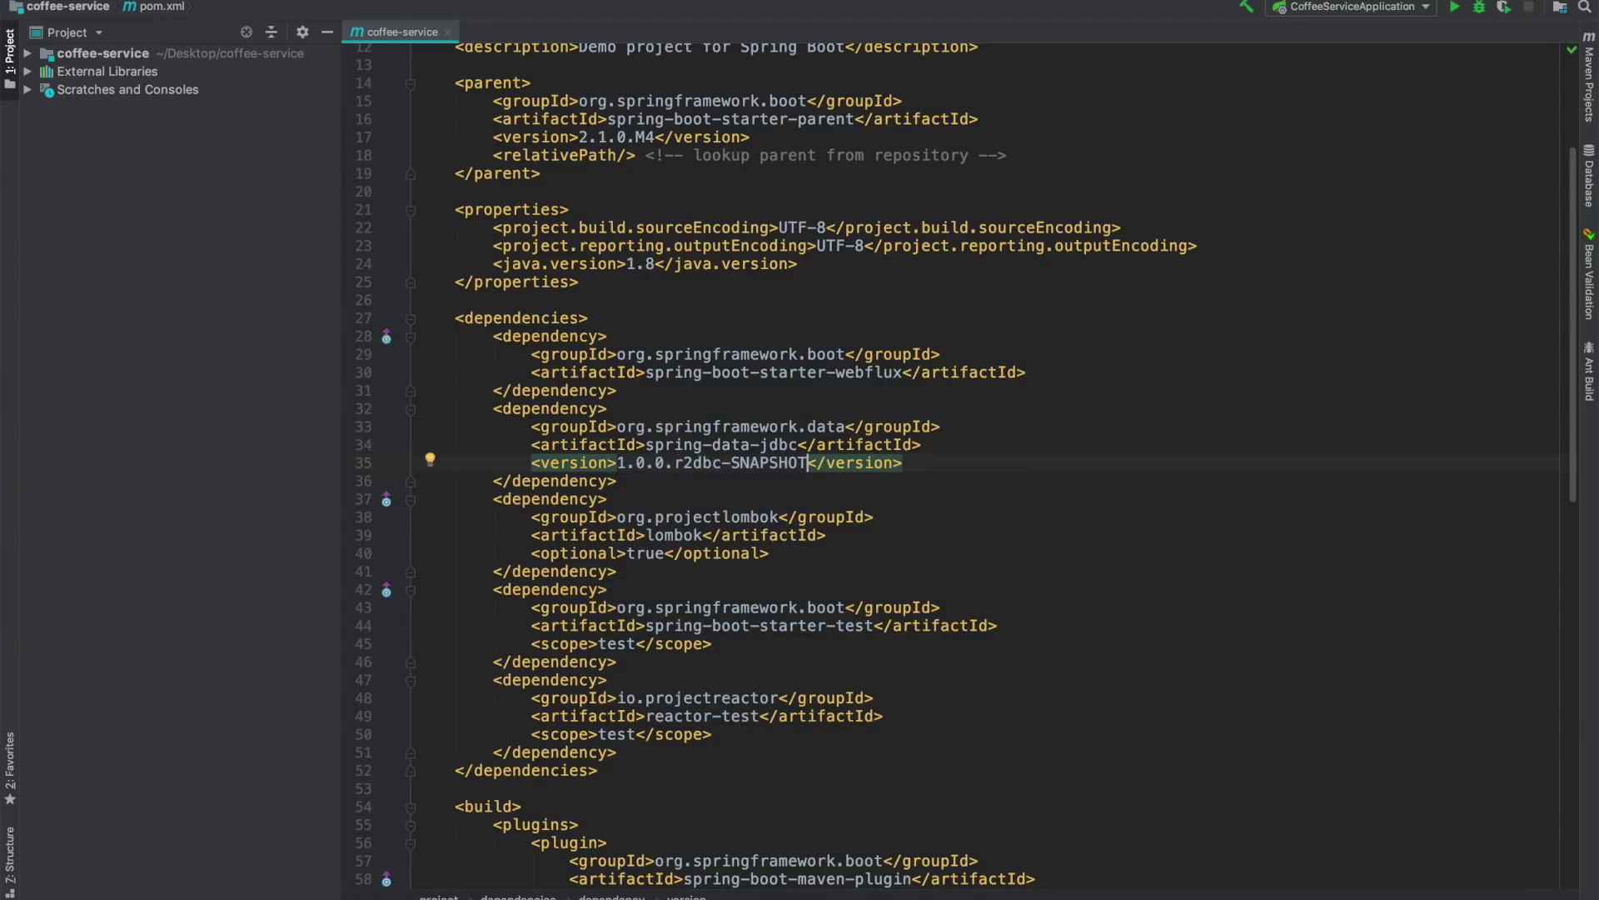
Add the io.r2dbc r2dbc-postgresql dependency at version 1.0.0.ISSUE-10-SNAPSHOT
key(Down)
key(Return)
text(<)
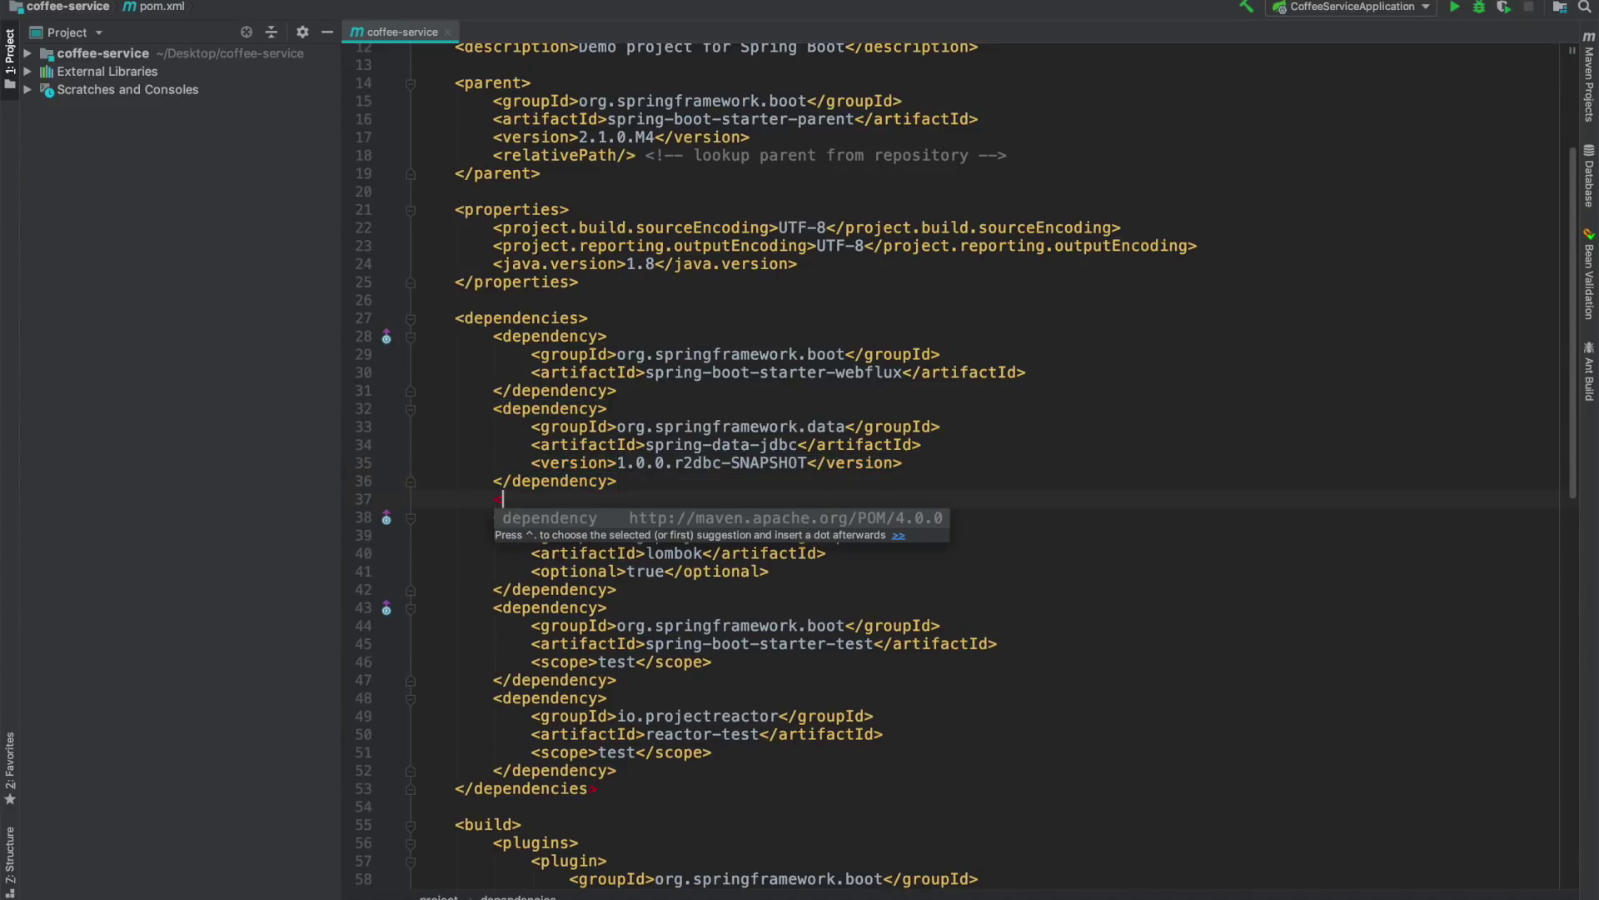
key(Return)
text(r2)
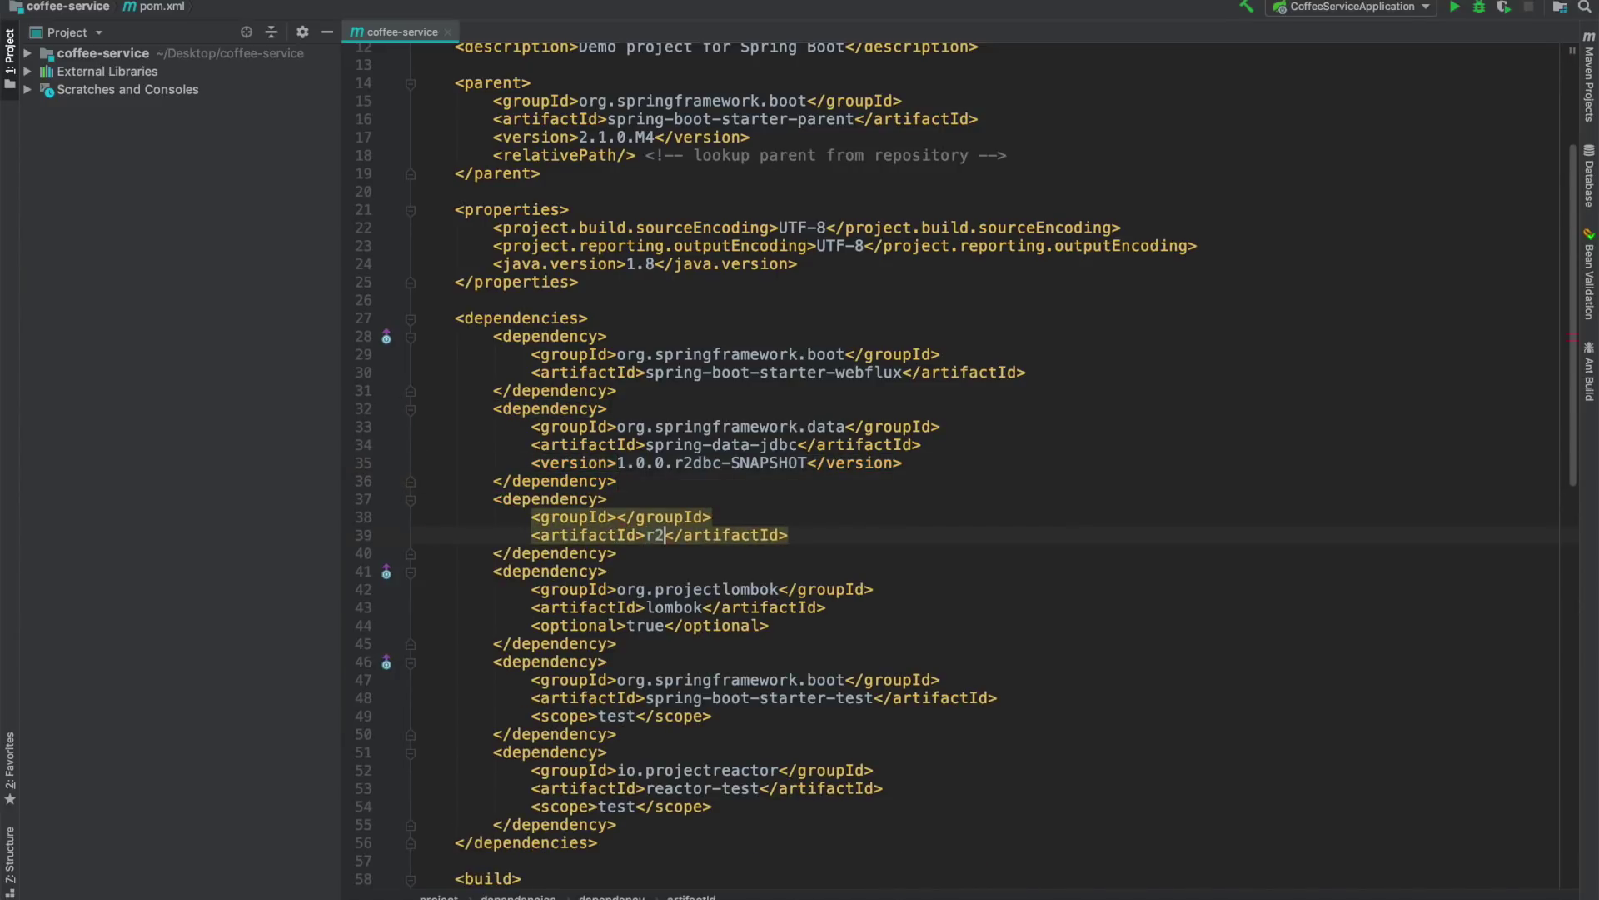
text(dbc-)
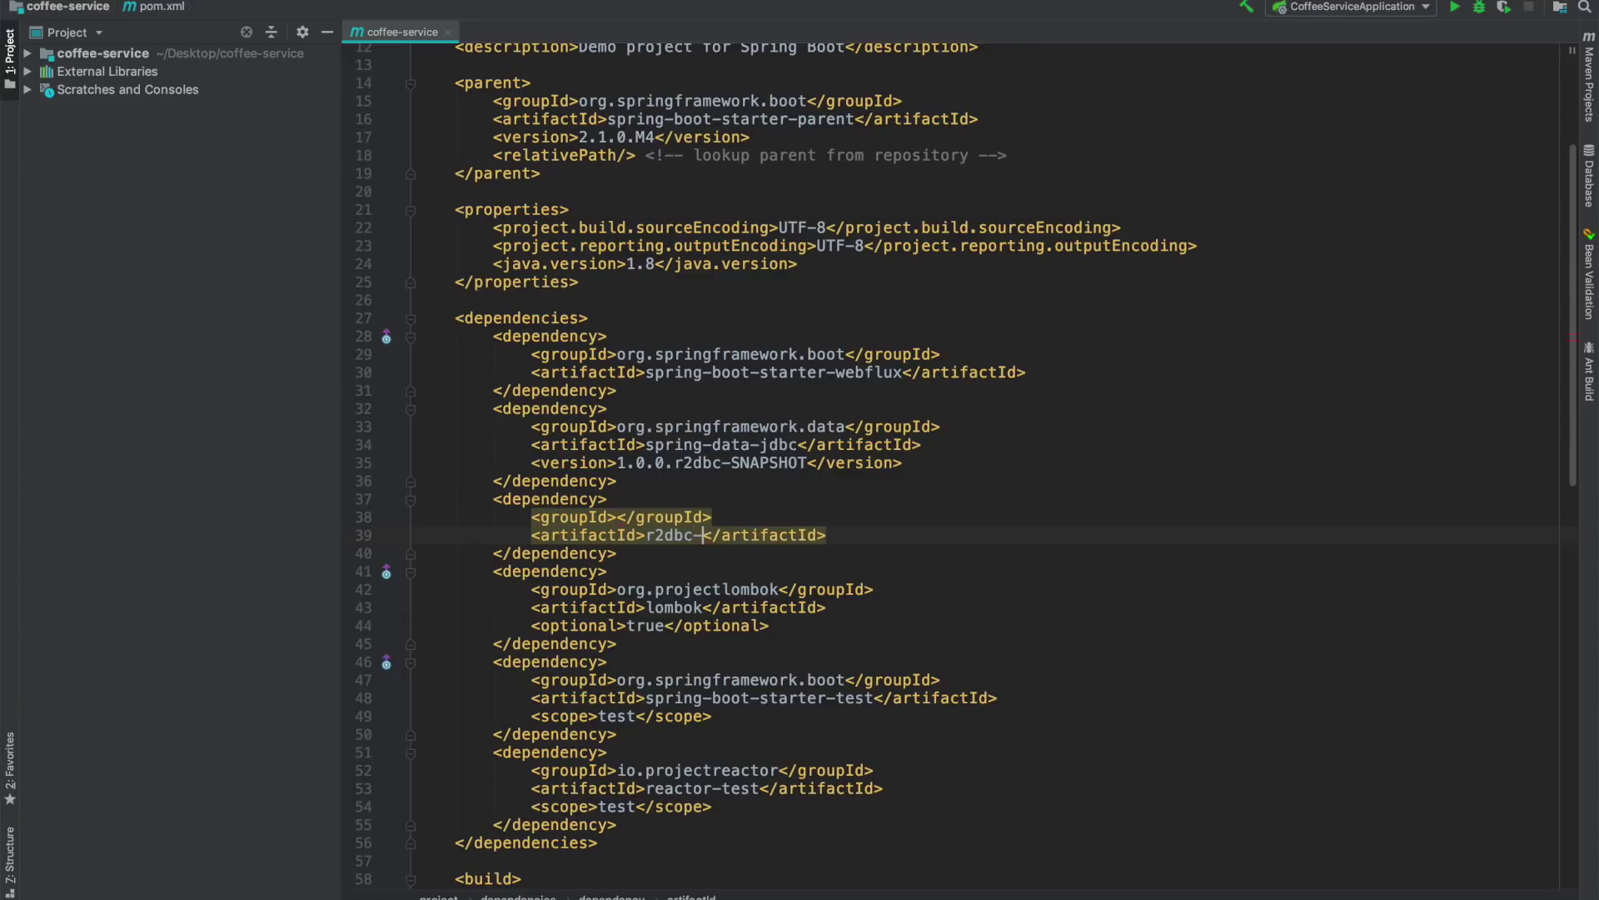
text(p)
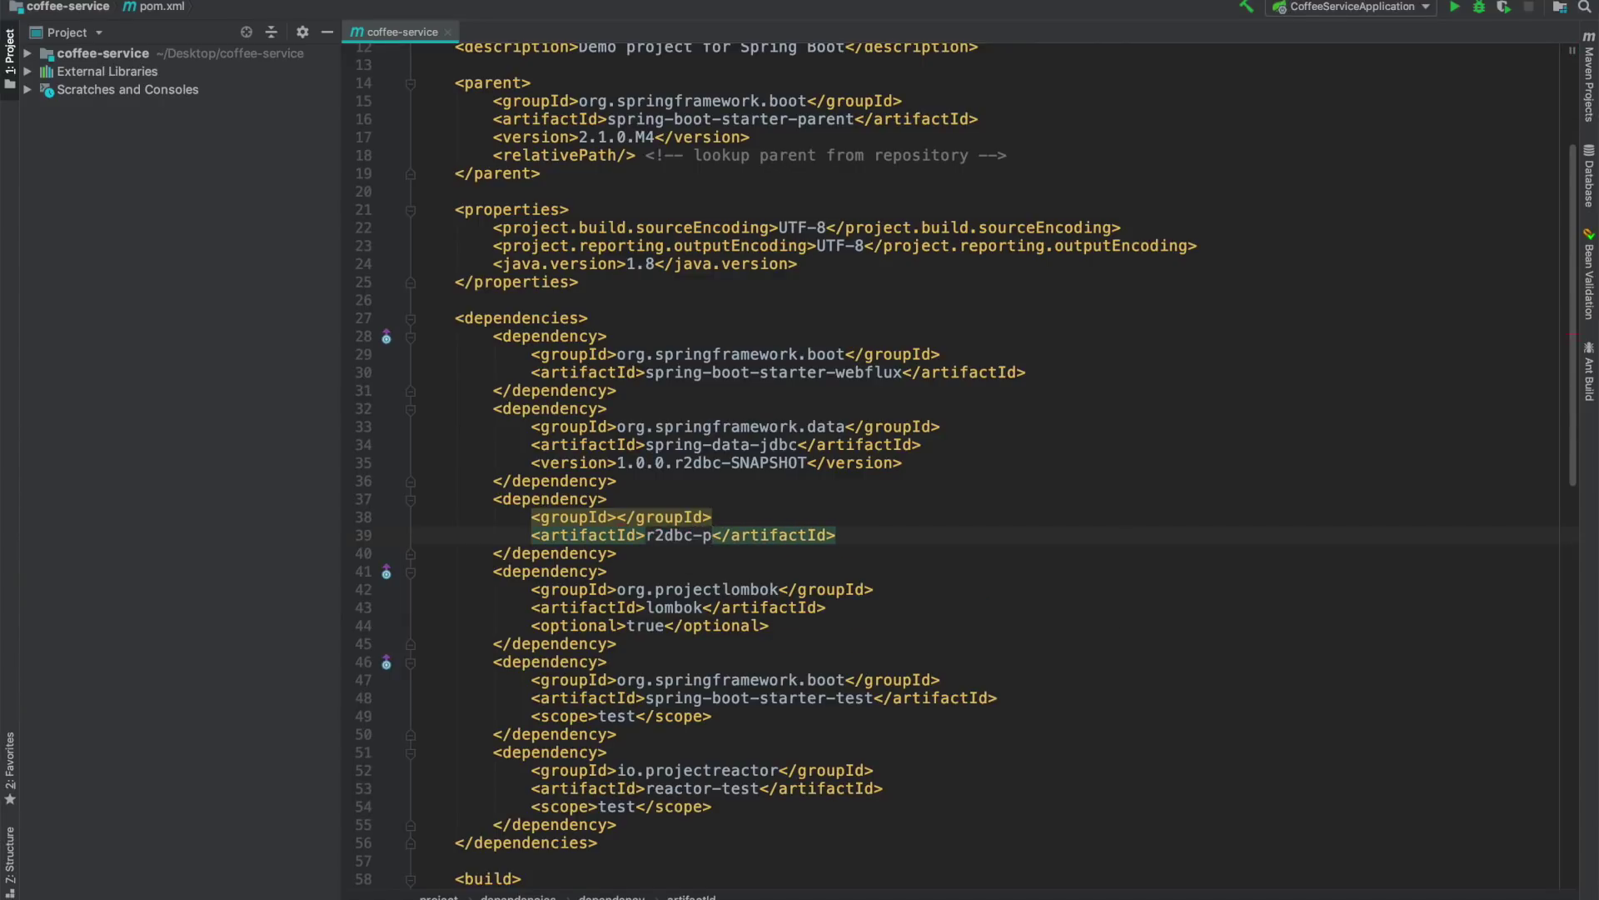
key(ctrl+space)
key(Return)
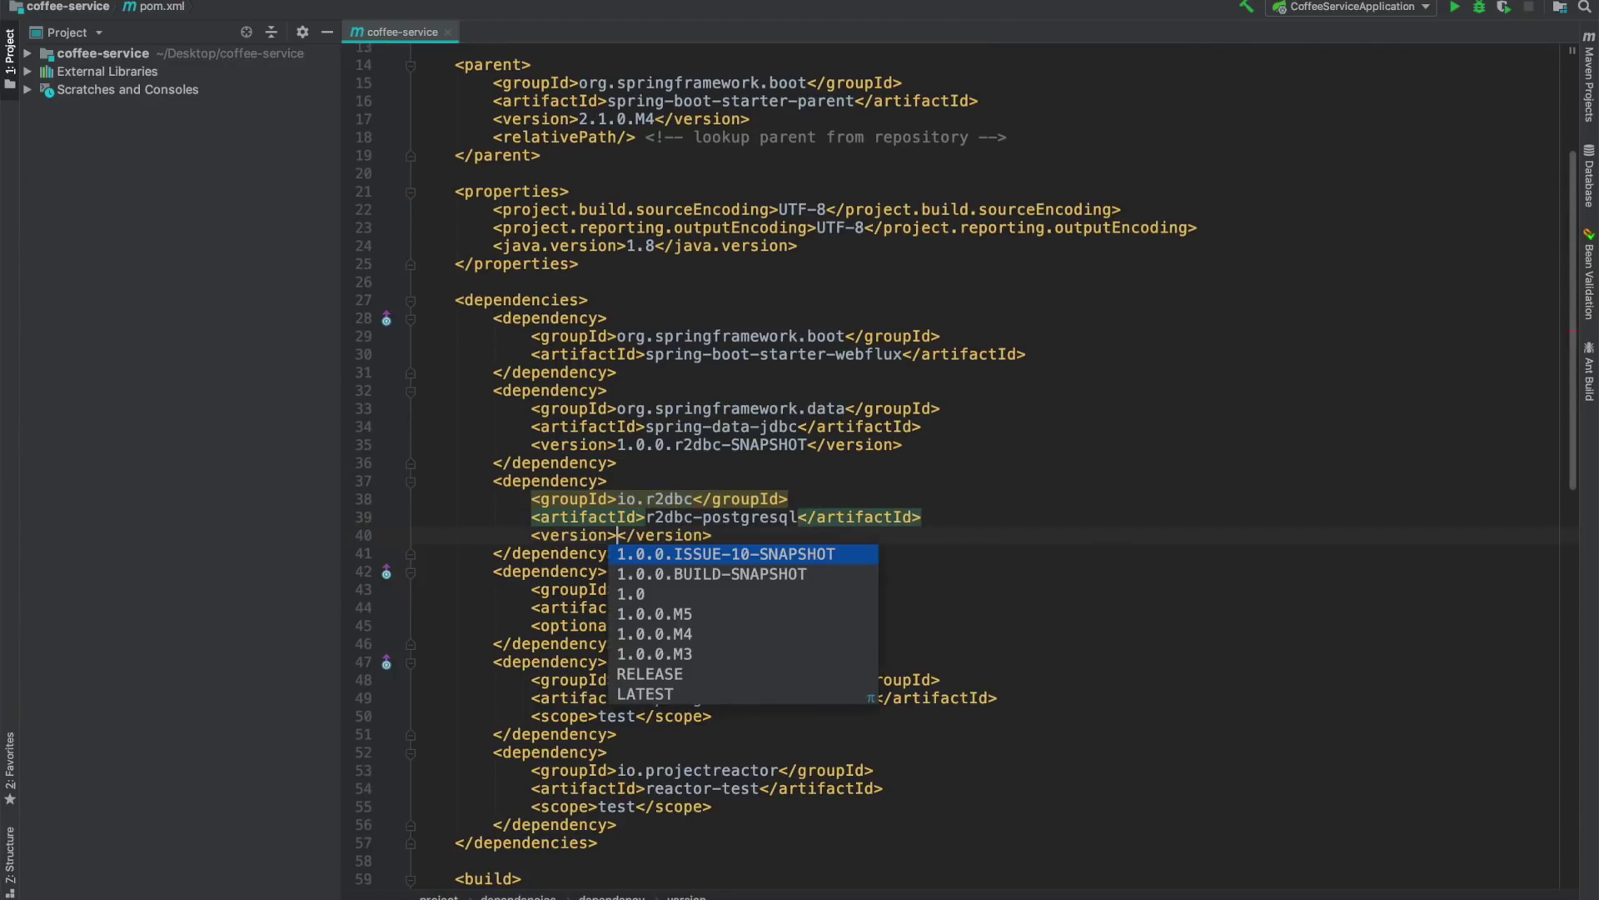
key(Return)
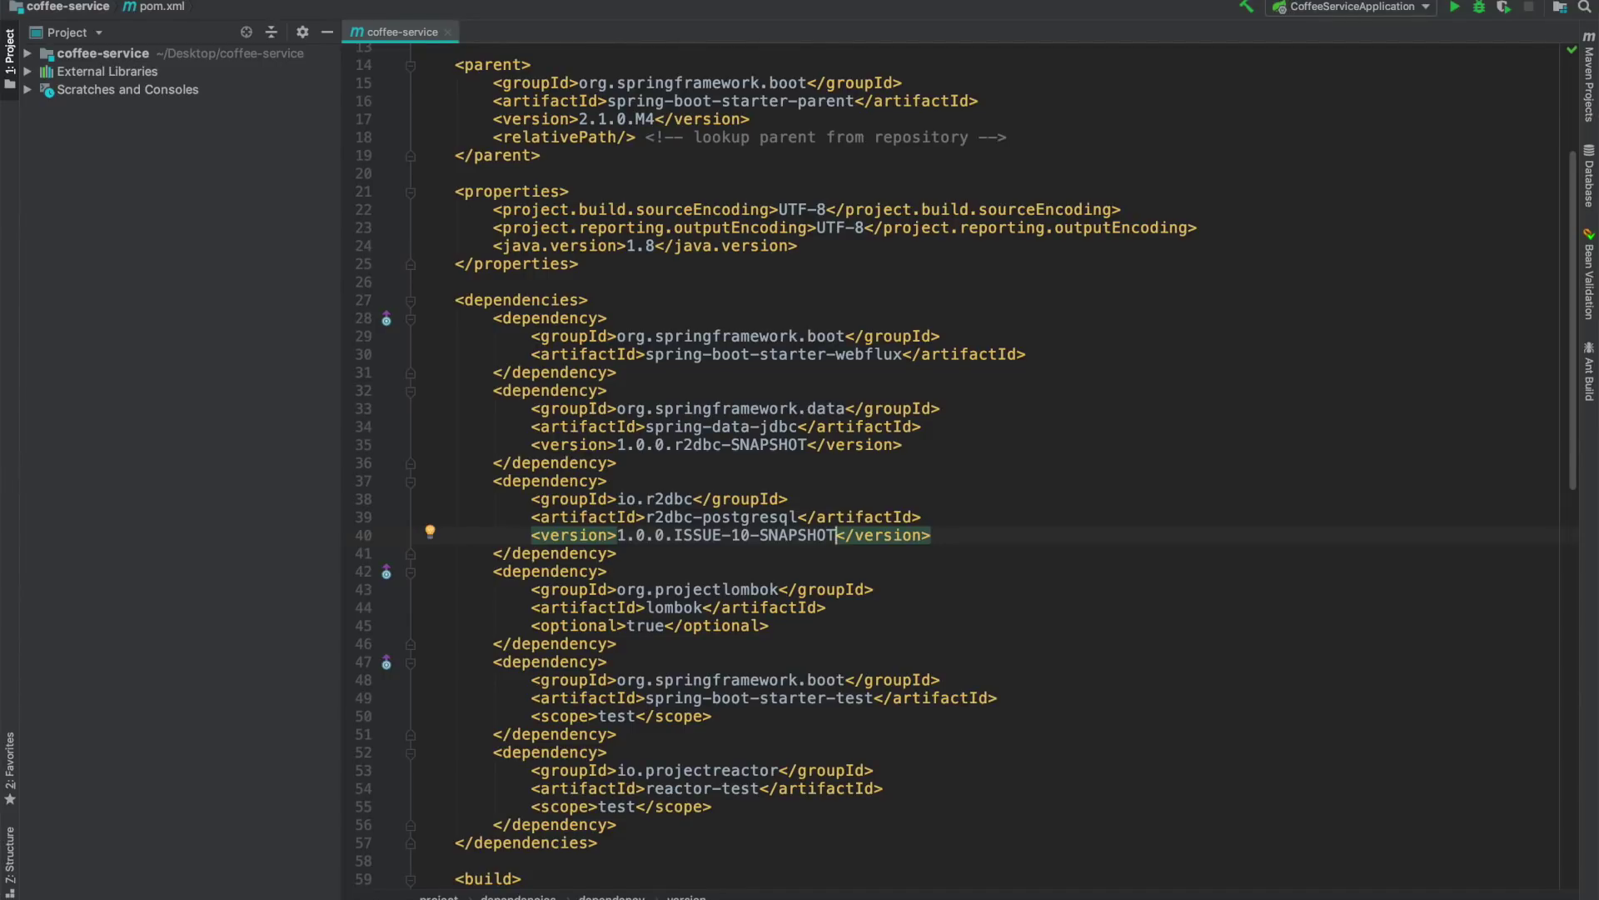
key(super+o)
text(app)
Open CoffeeServiceApplication.java, reformat it, and add a blank line after the class
key(Return)
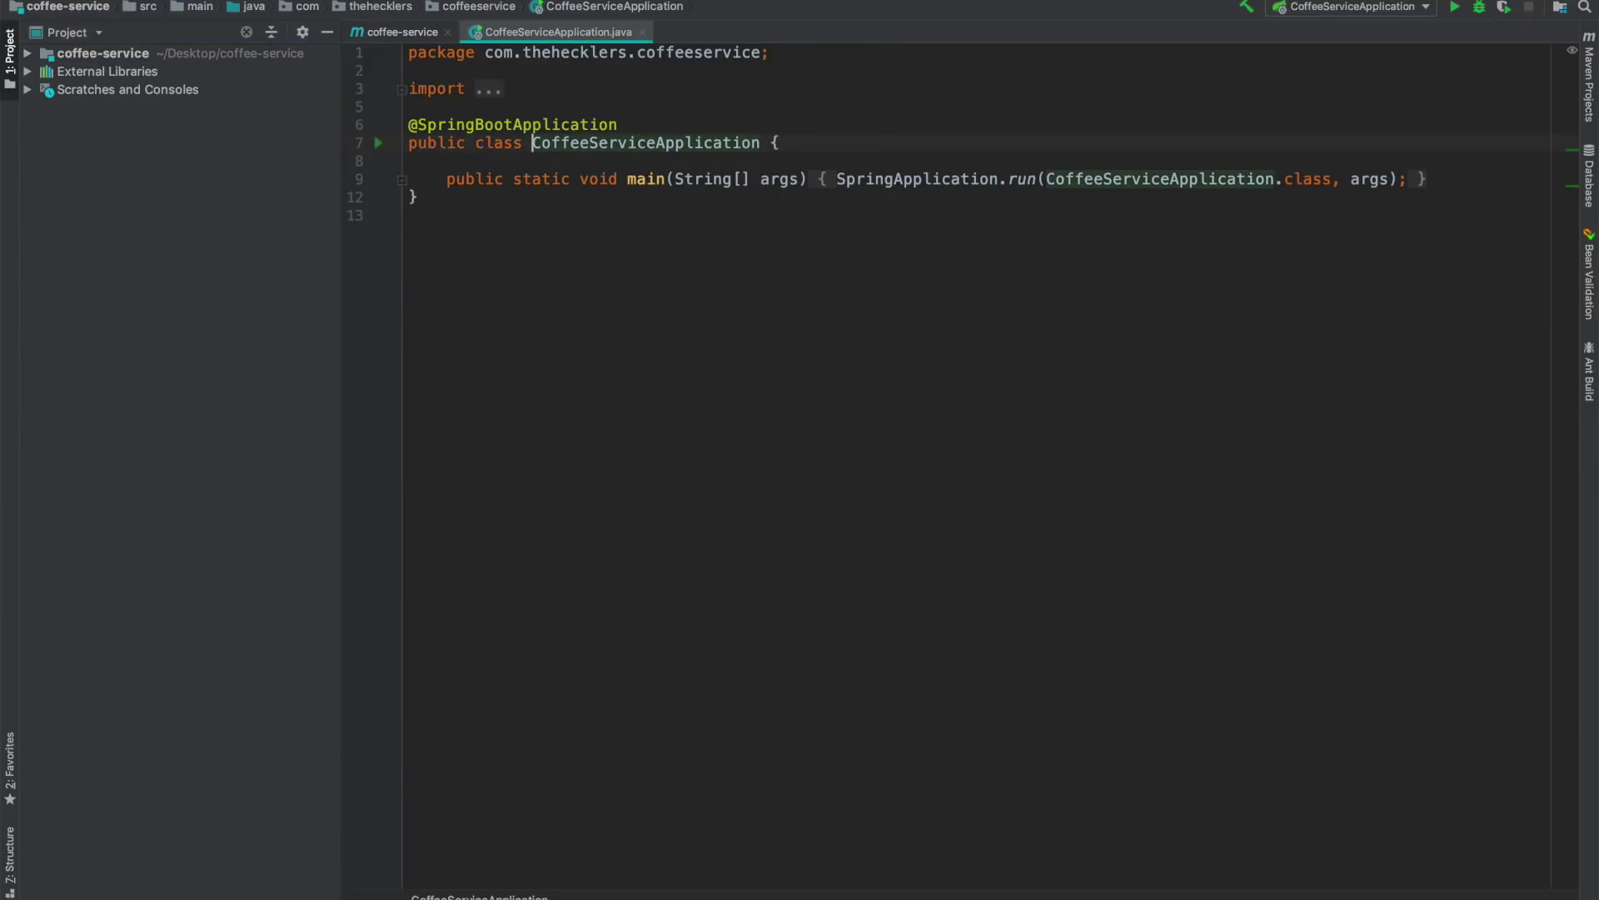
key(super+alt+l)
key(Down)
key(Down)
key(Down)
key(Down)
key(Return)
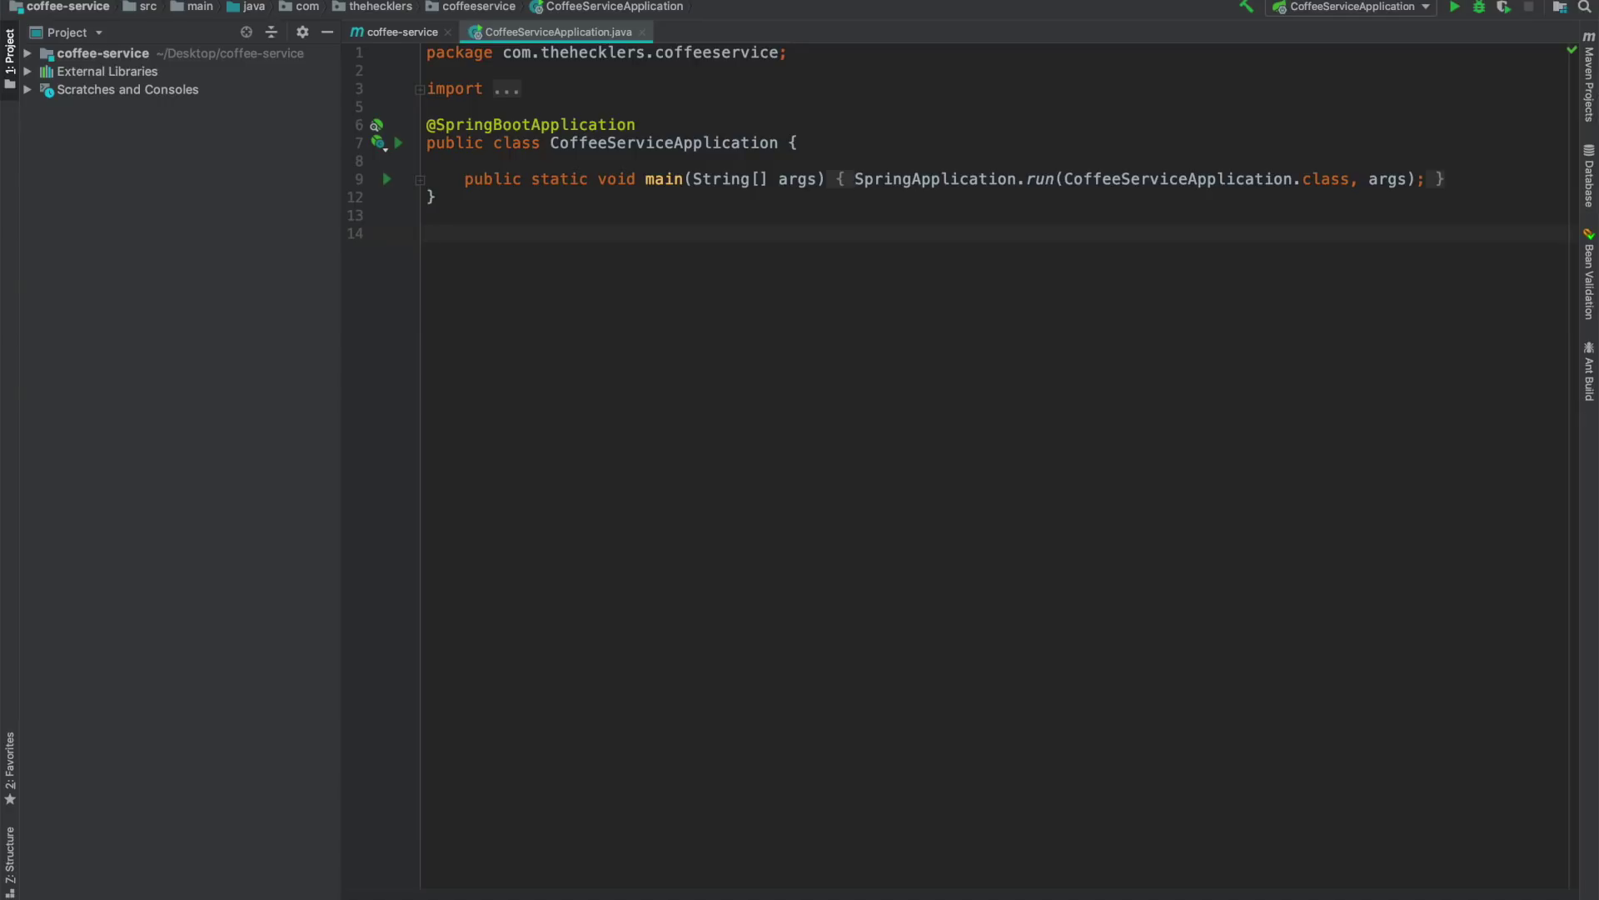
text(class Coff)
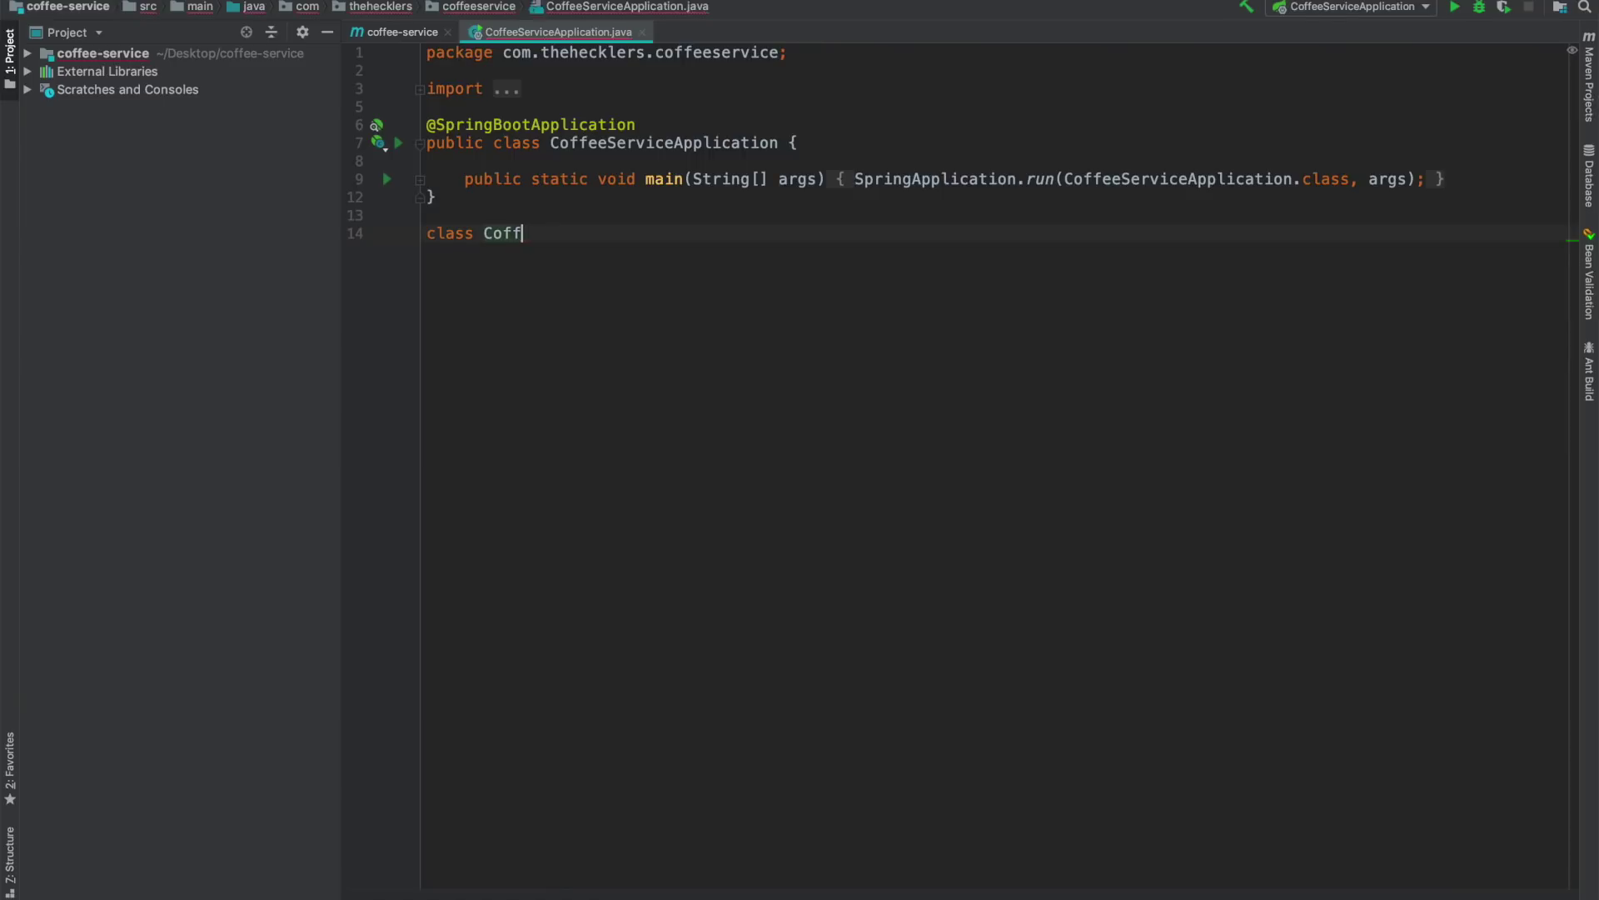
text(ee {)
key(Return)
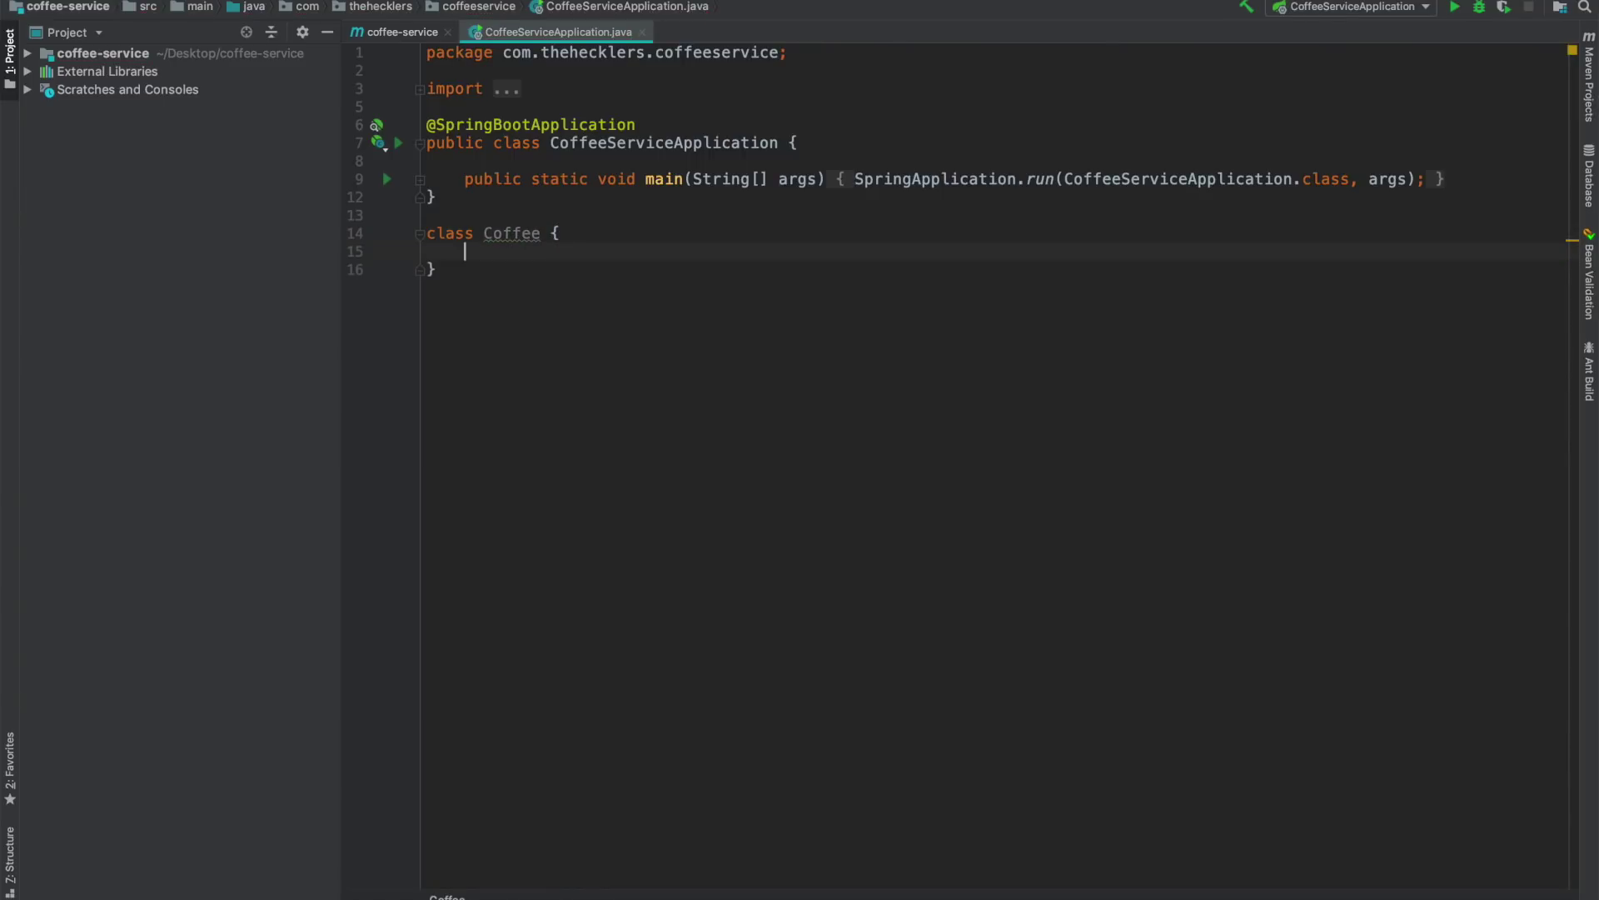
text(@Id)
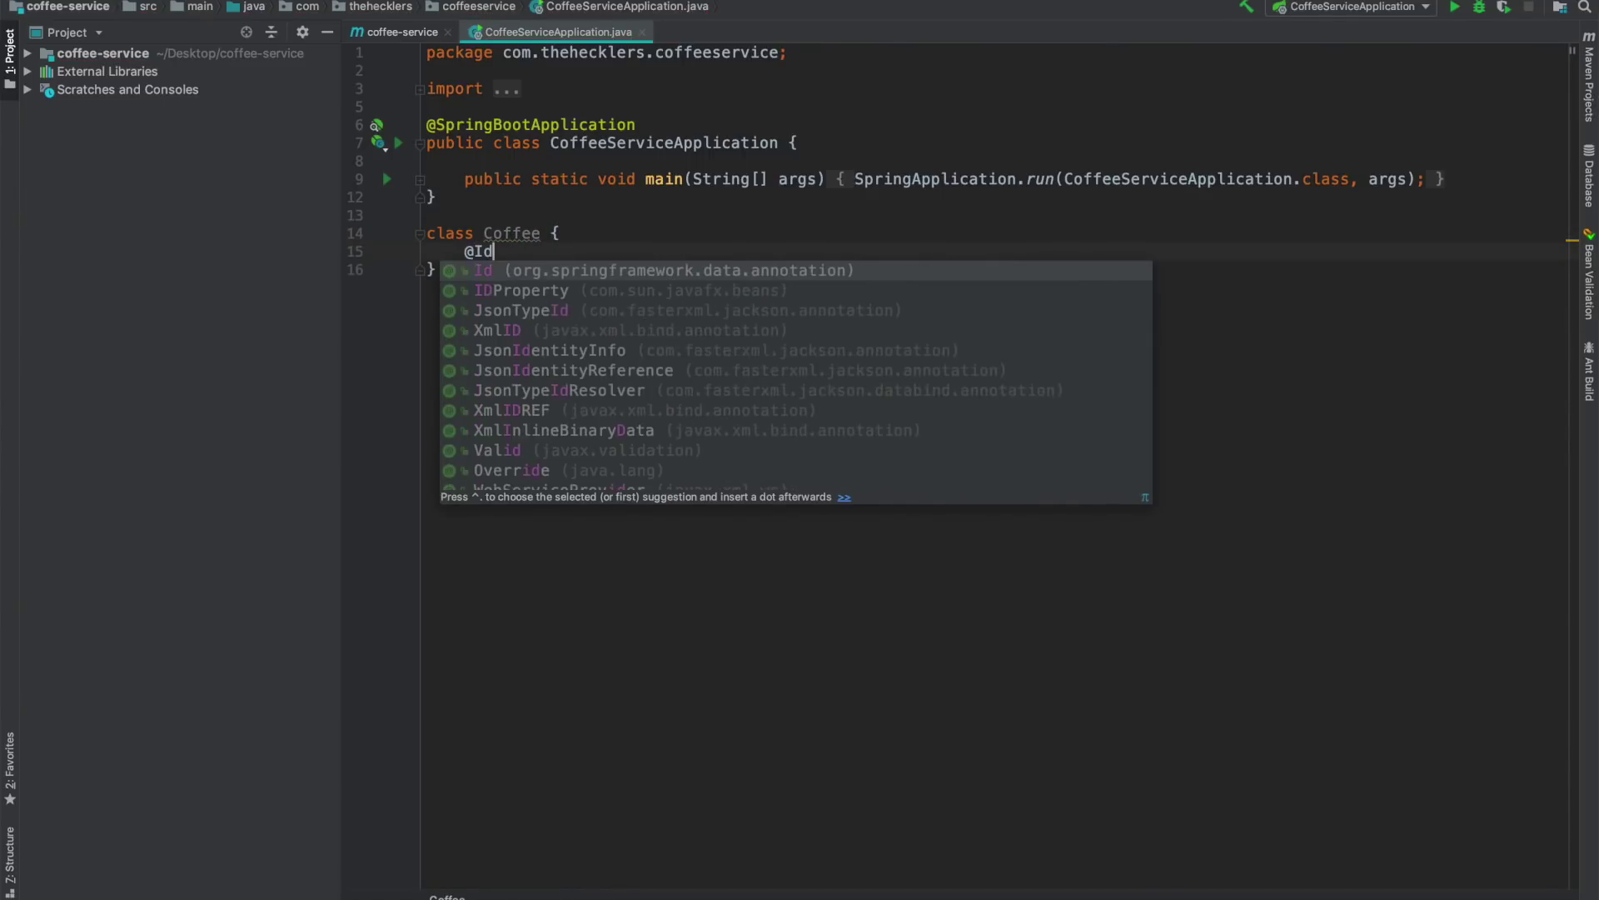
key(Return)
key(Return)
text(pr)
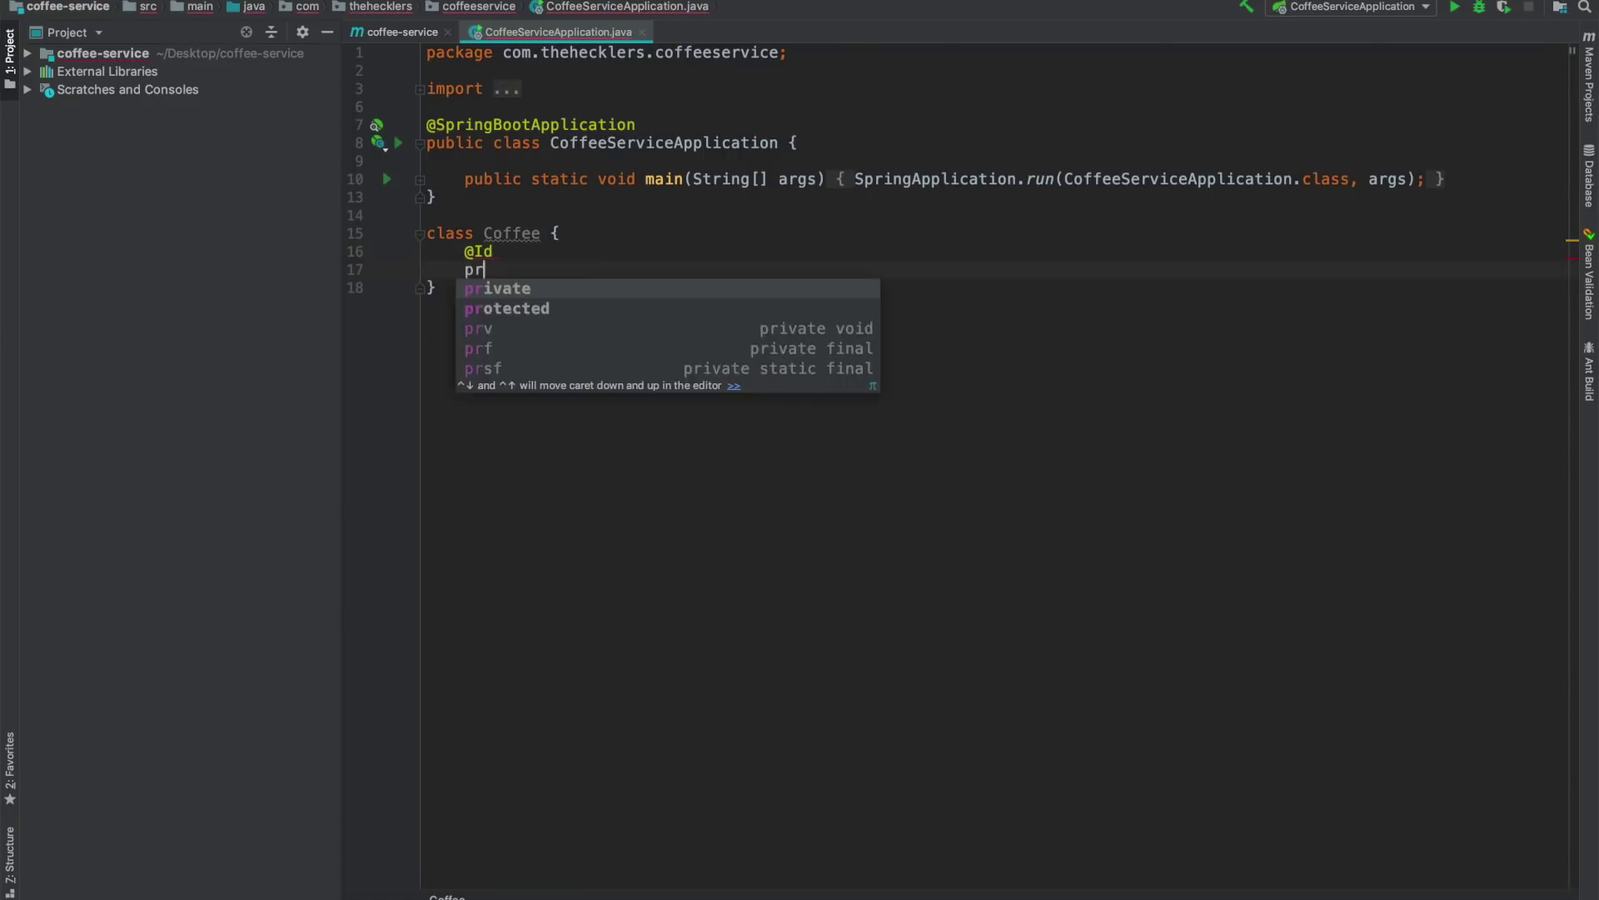
text(ivate Lo)
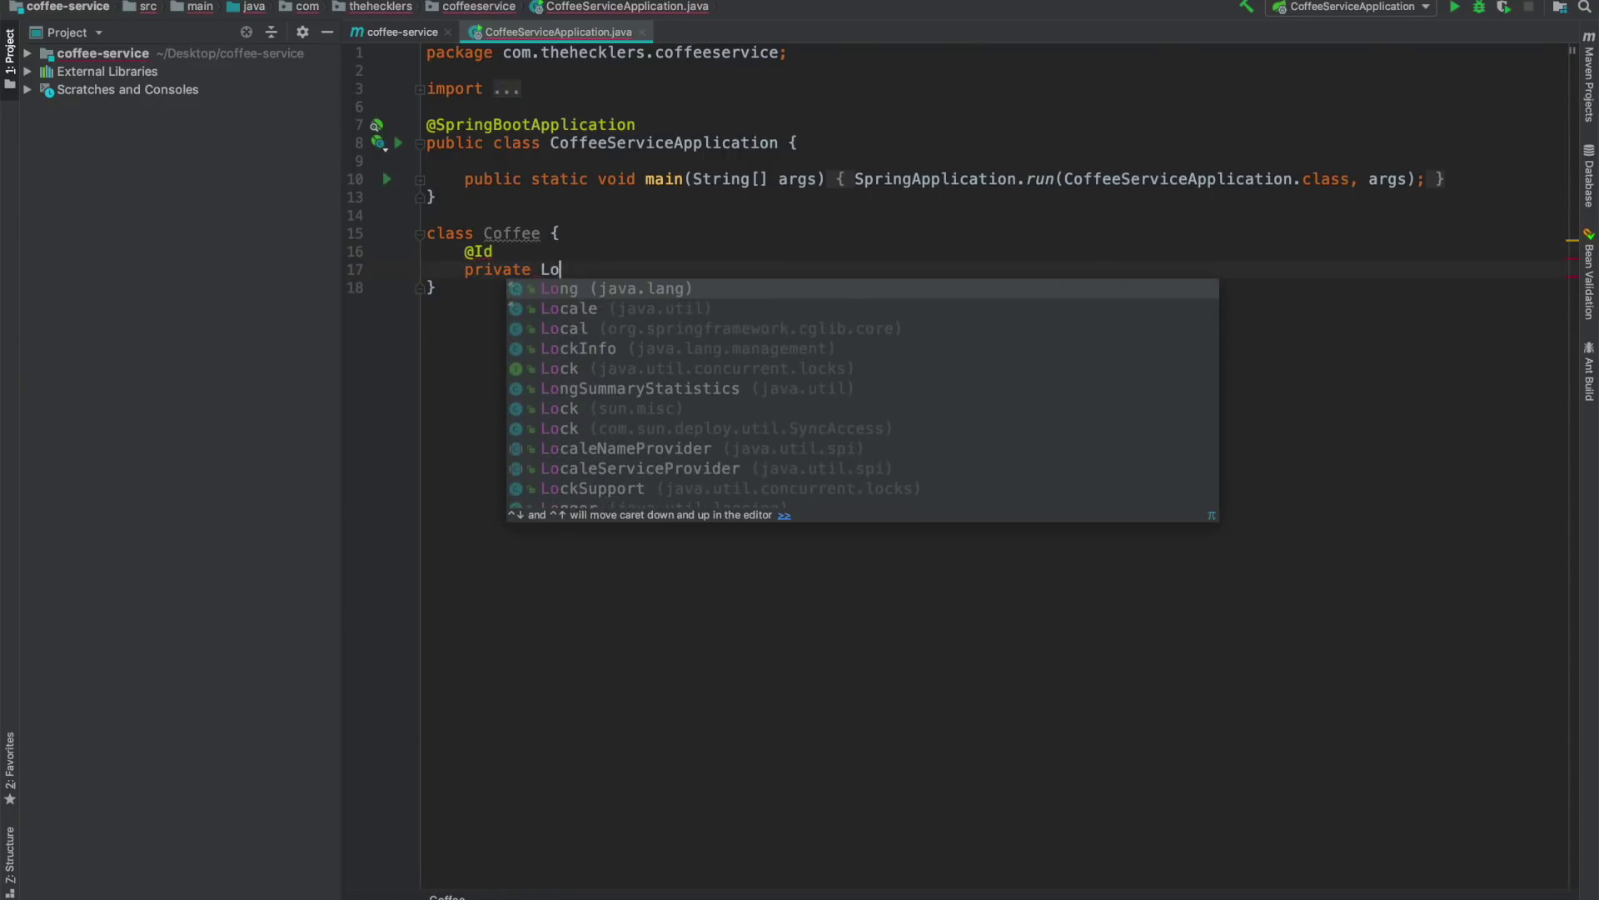
text(ng id;)
key(Return)
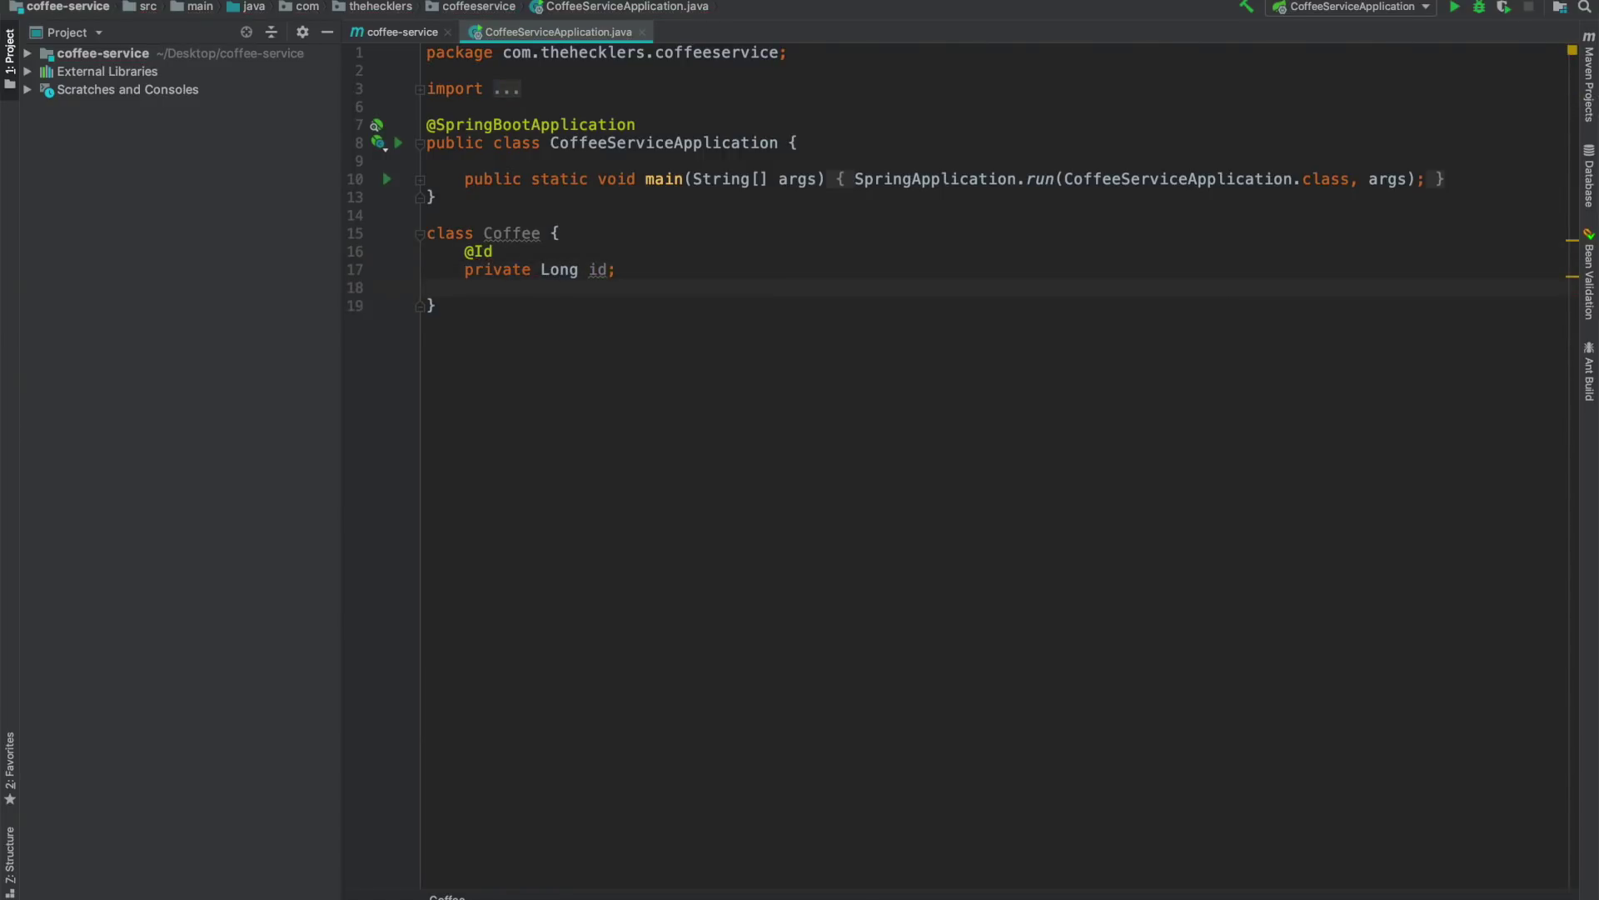
text(pri)
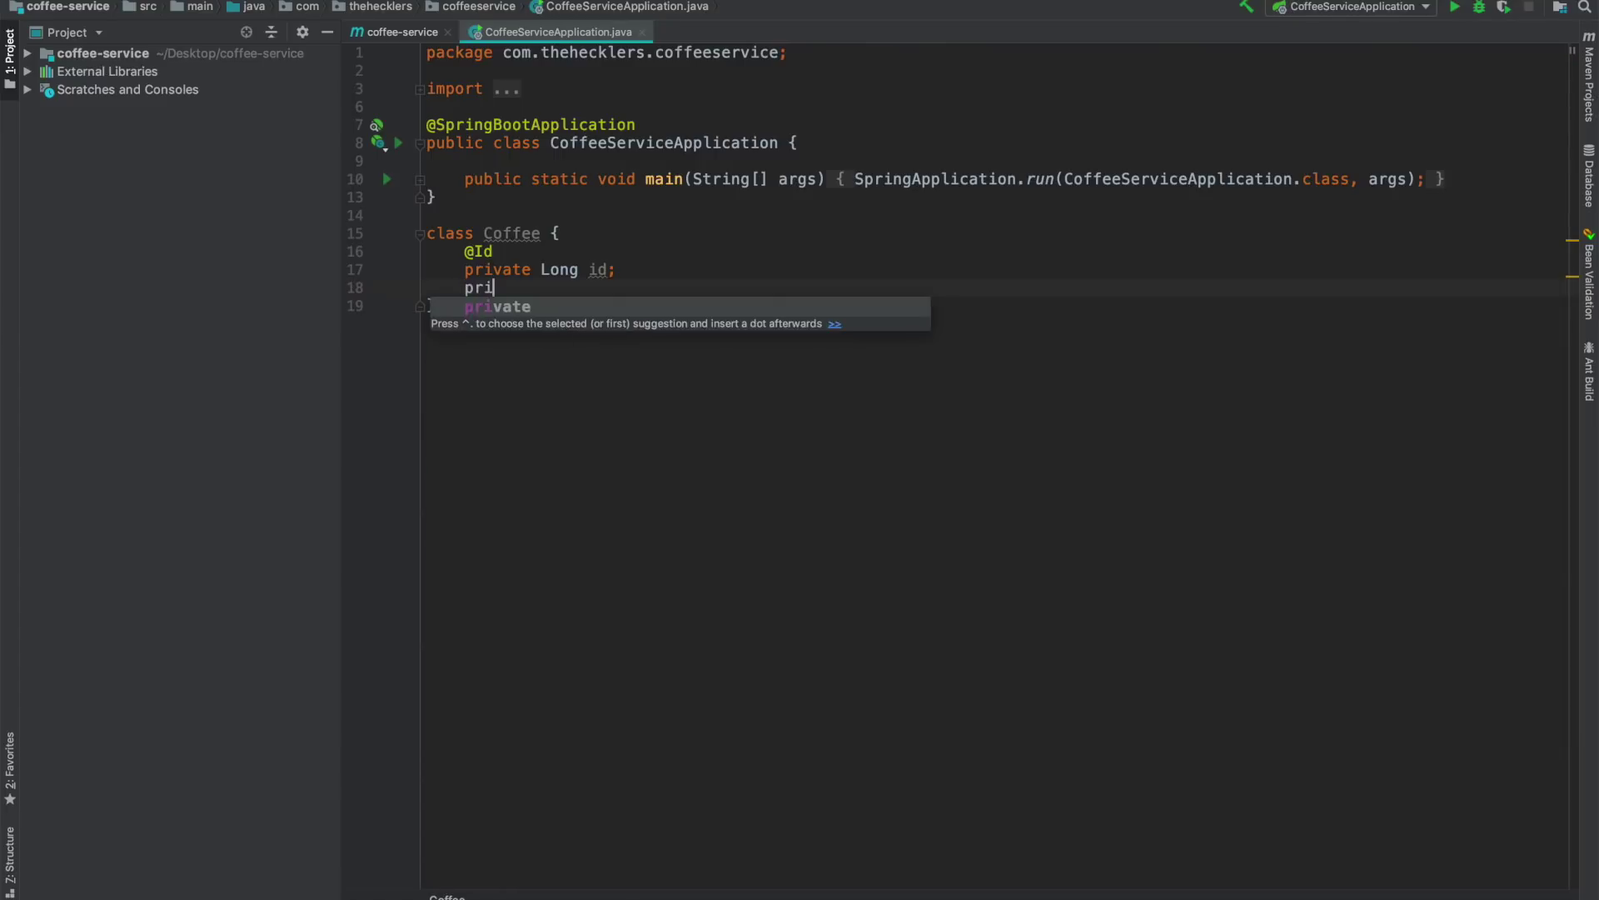
text(vate StringN)
key(BackSpace)
text(na)
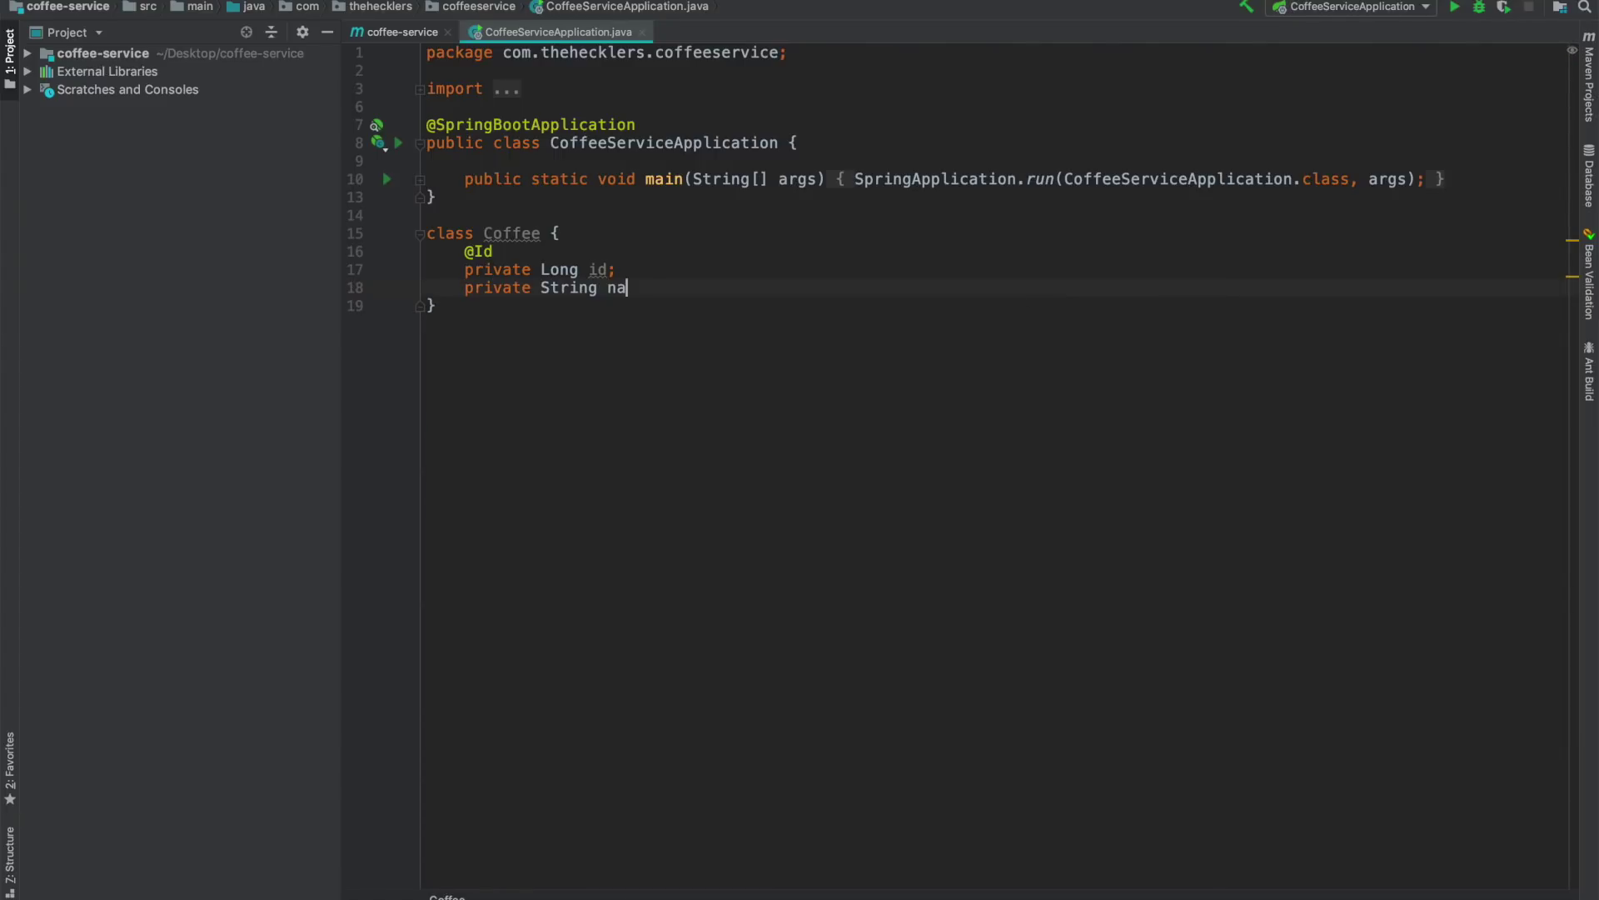
text(me;)
key(Up)
key(Return)
text(@)
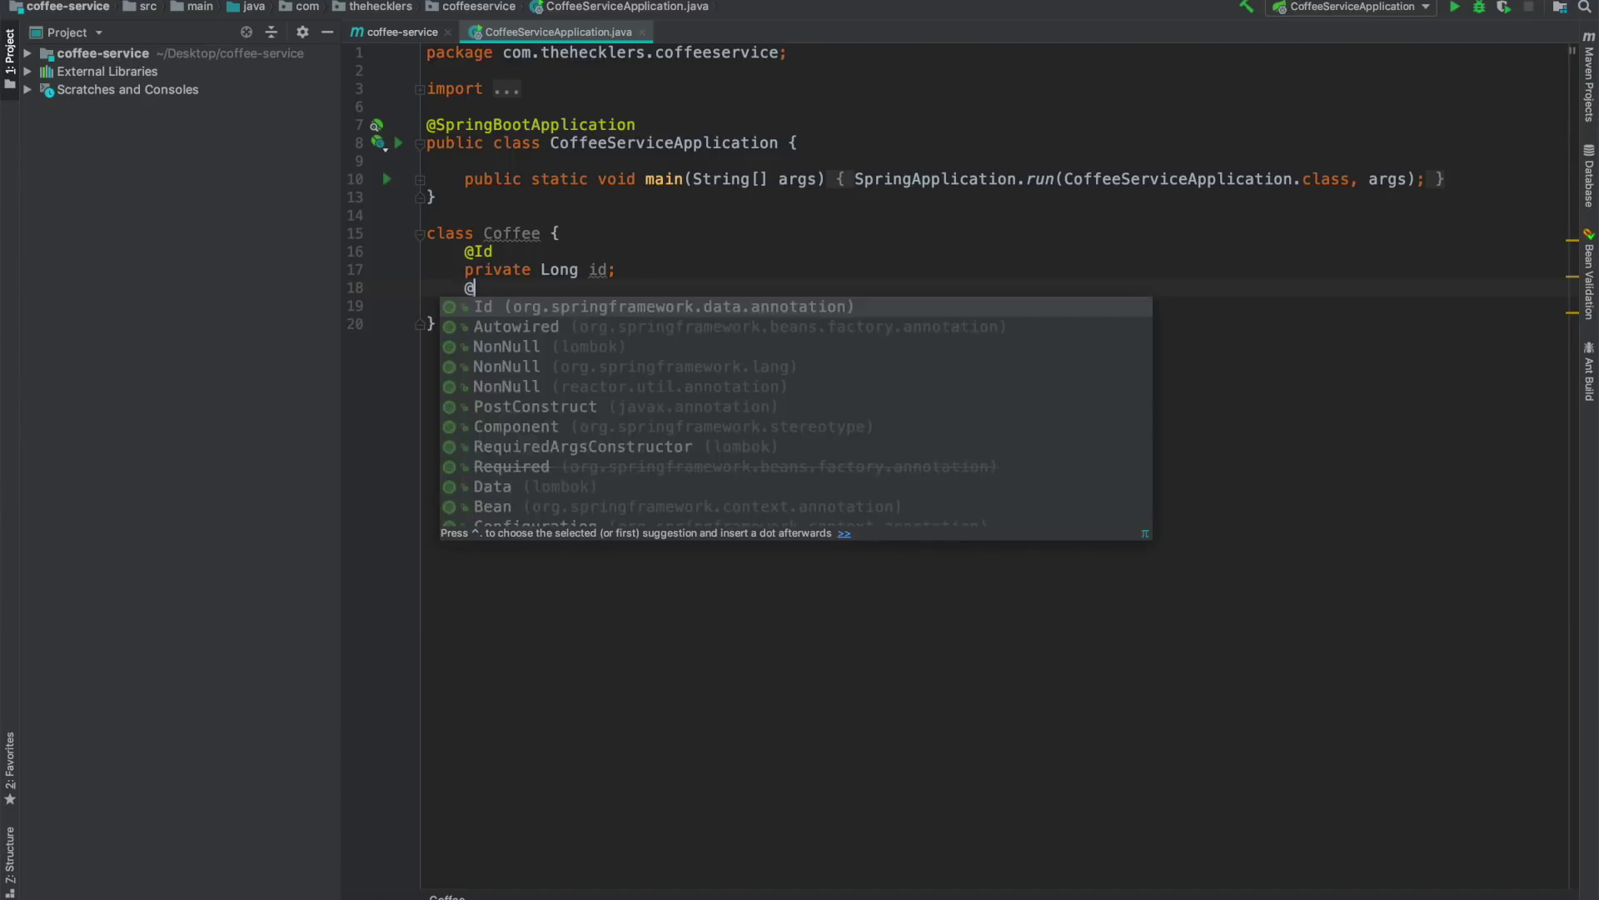
text(NonN)
key(Return)
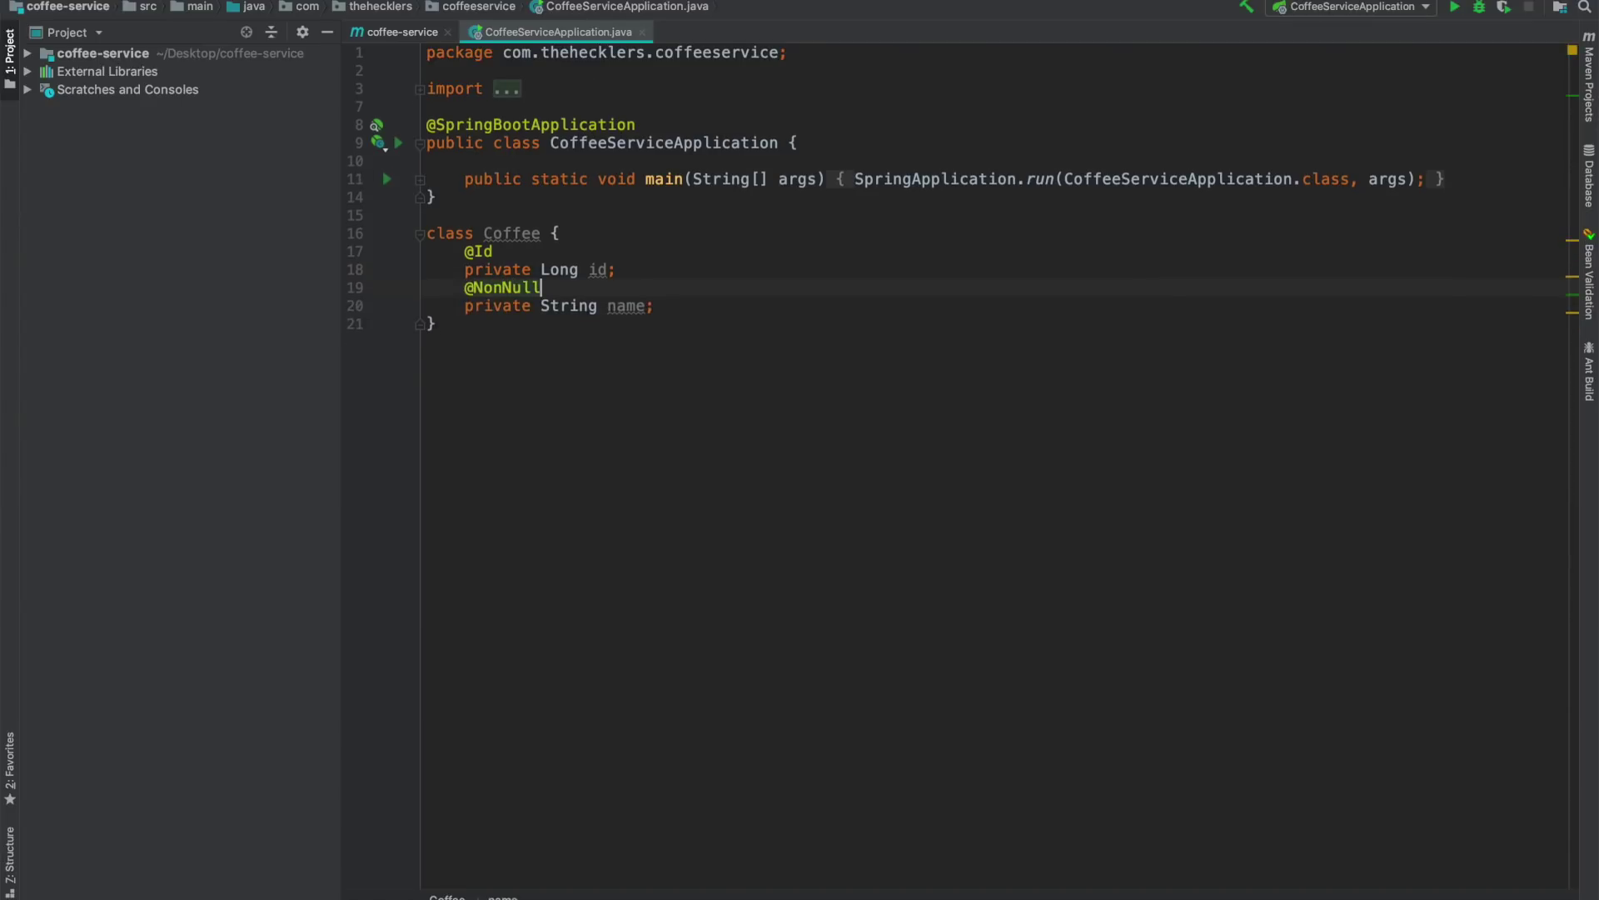
key(Up)
key(Up)
key(Up)
key(Up)
key(Return)
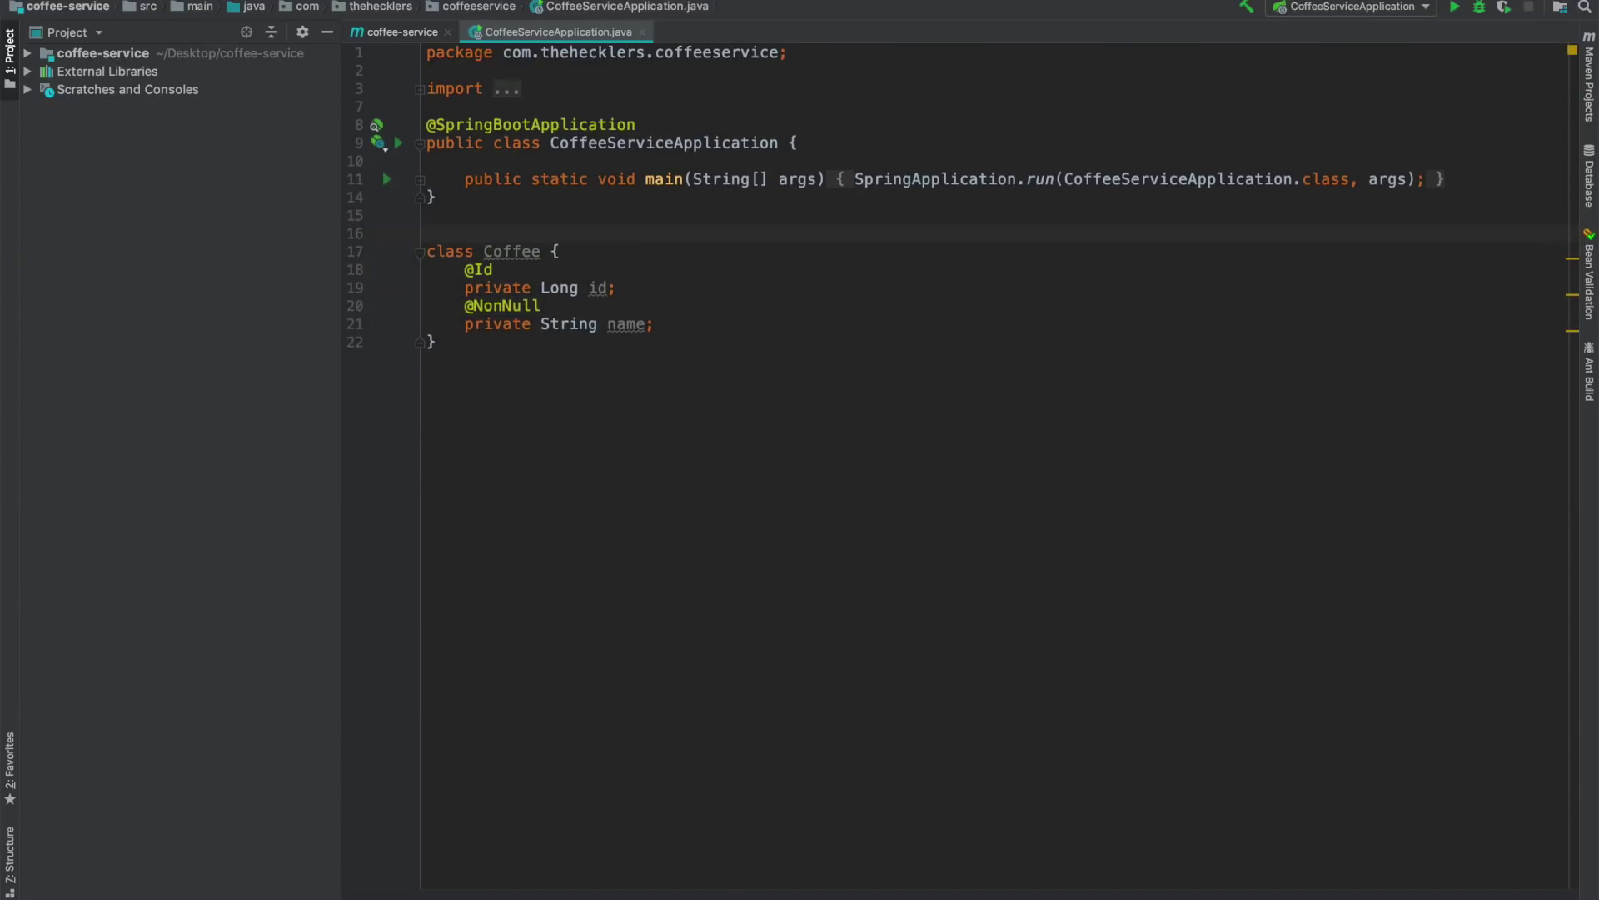
text(@Data)
key(BackSpace)
key(BackSpace)
key(BackSpace)
text(ata)
key(Return)
key(Return)
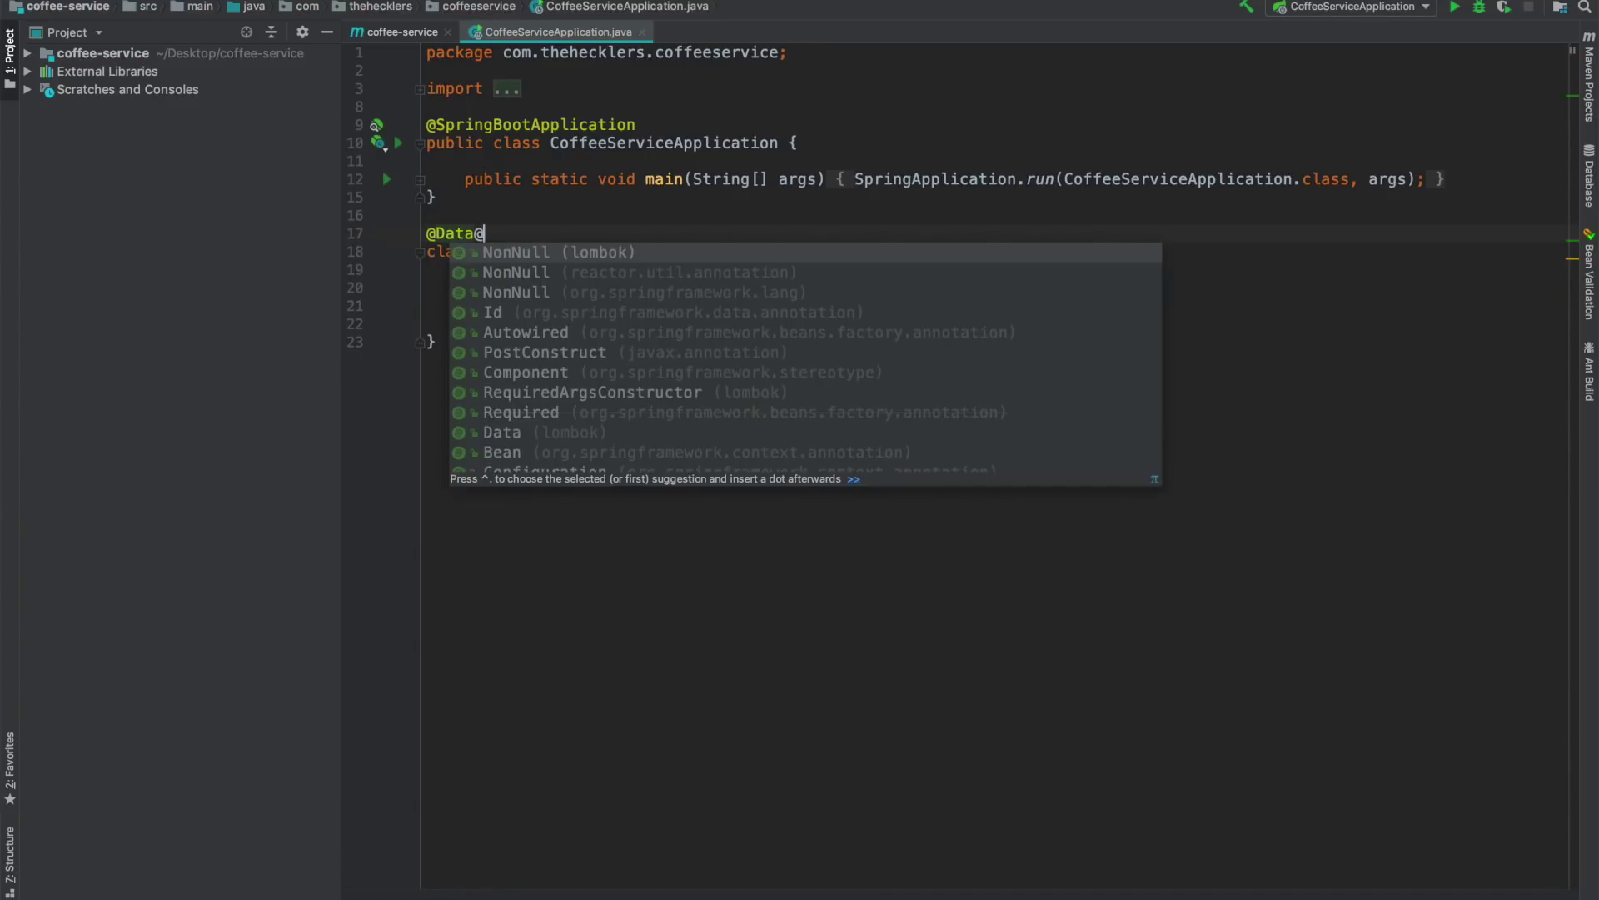
text(@Re)
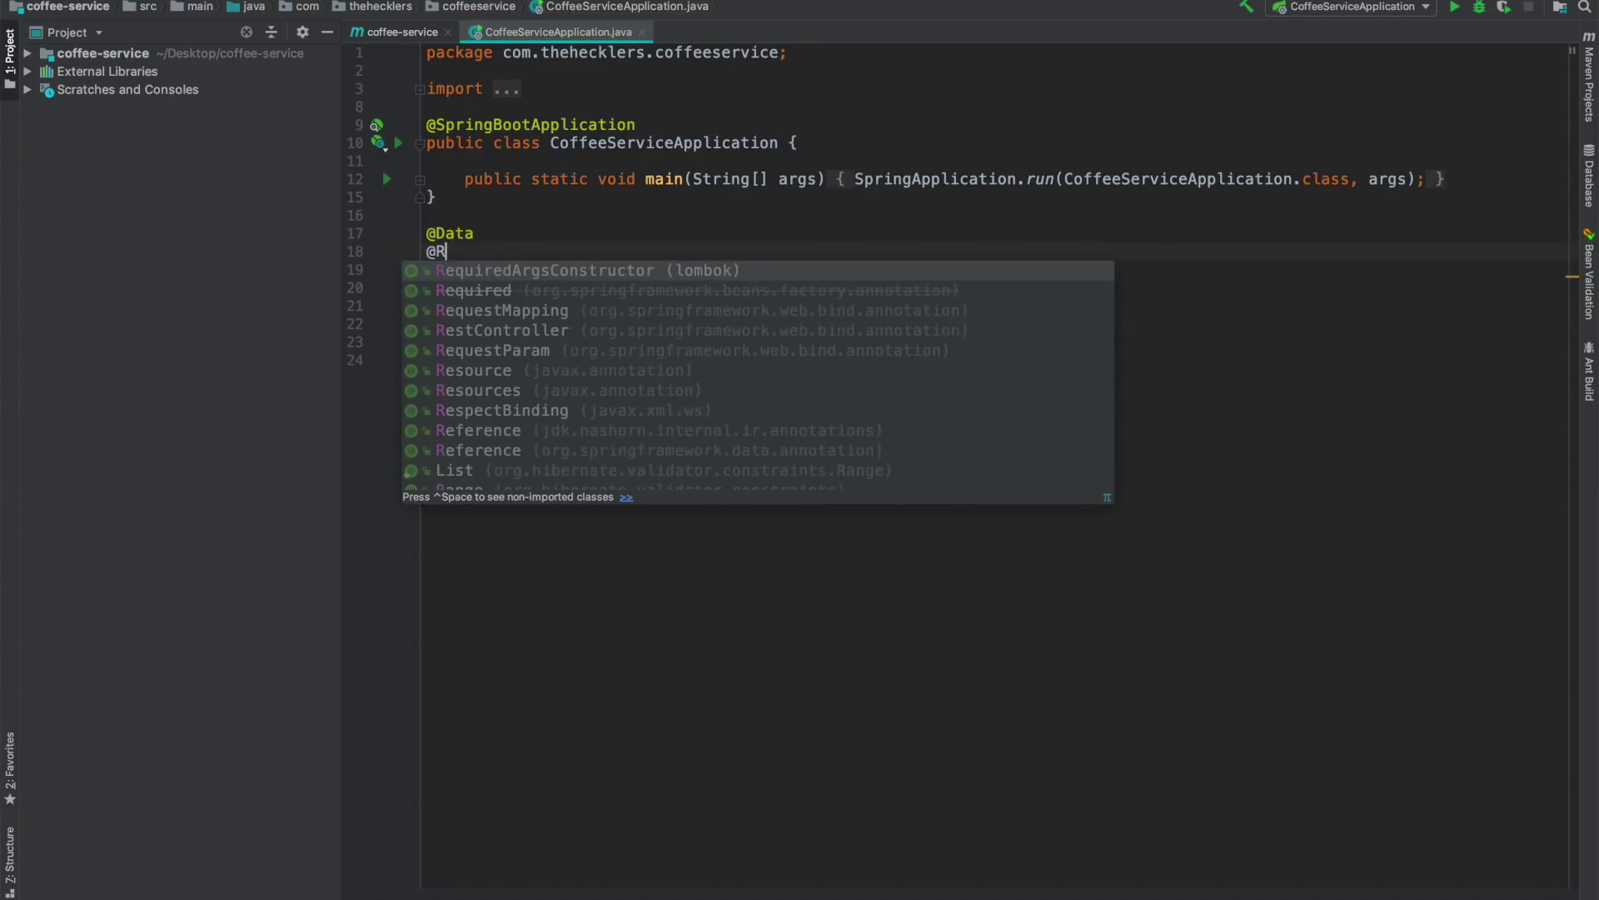
text(q)
key(Return)
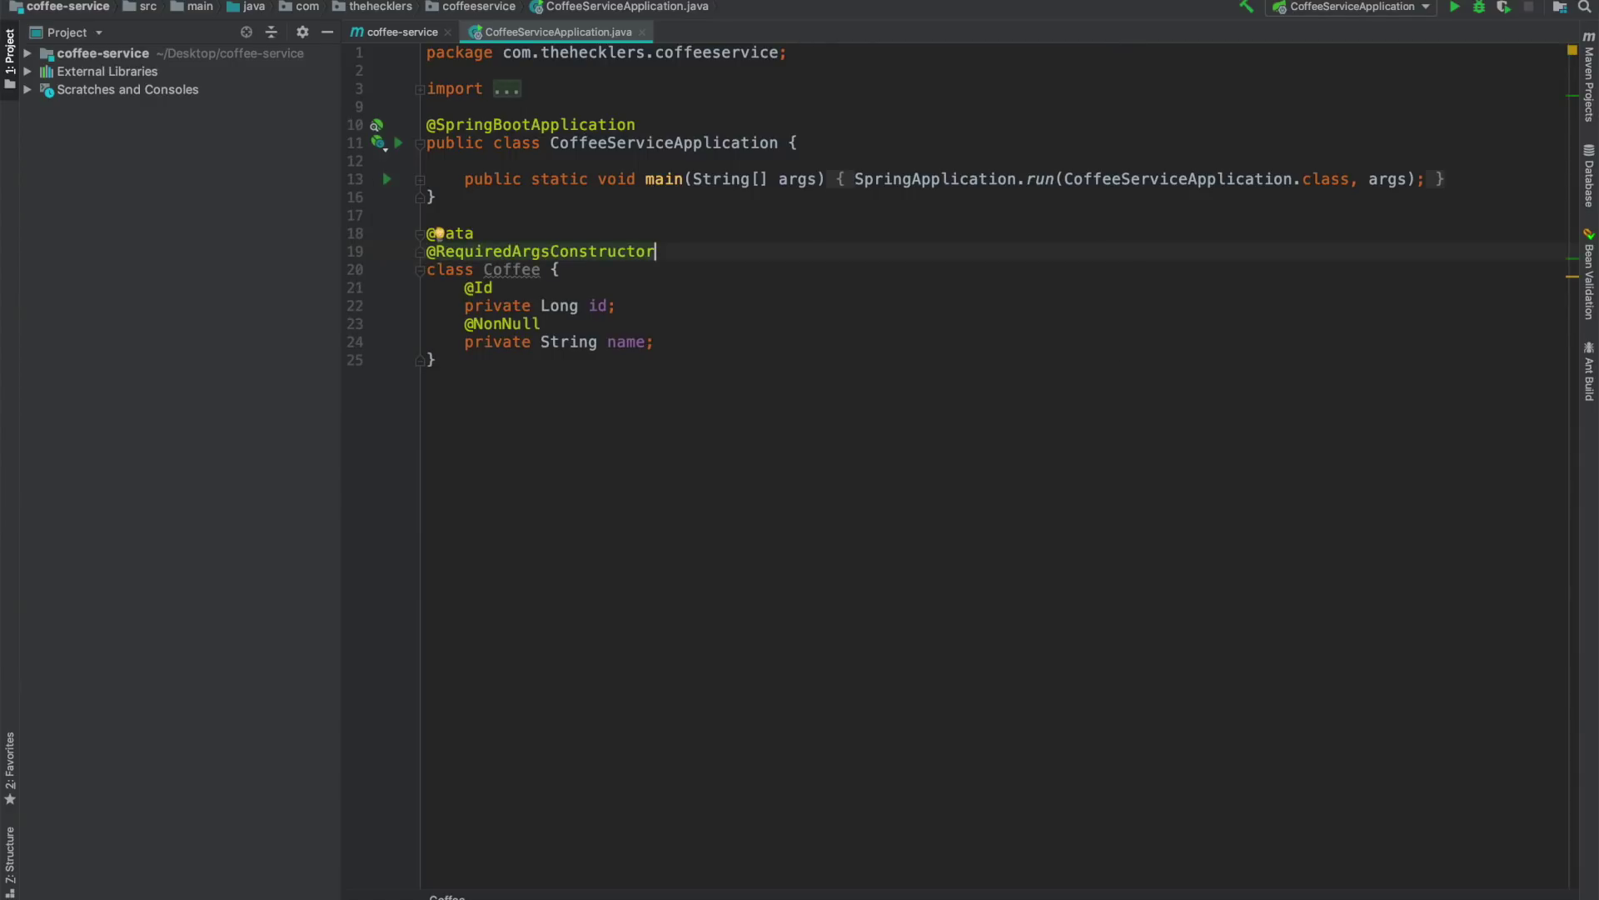
key(Up)
key(Up)
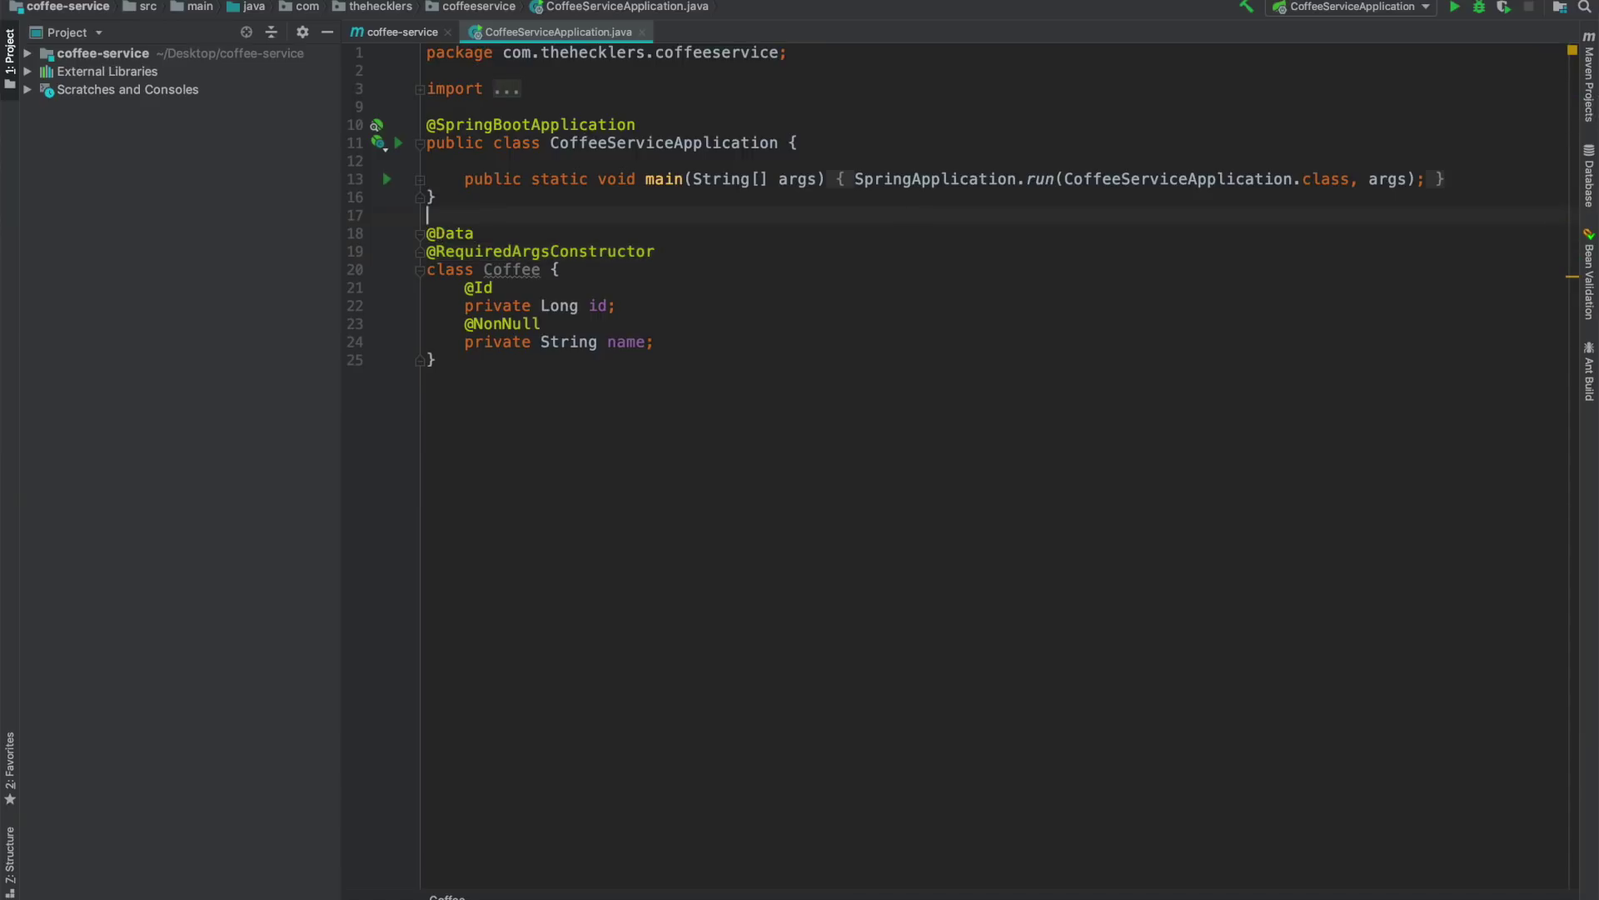
Declare interface CoffeeRepository extending ReactiveCrudRepository<Coffee, Long> with an empty body
key(Return)
key(Return)
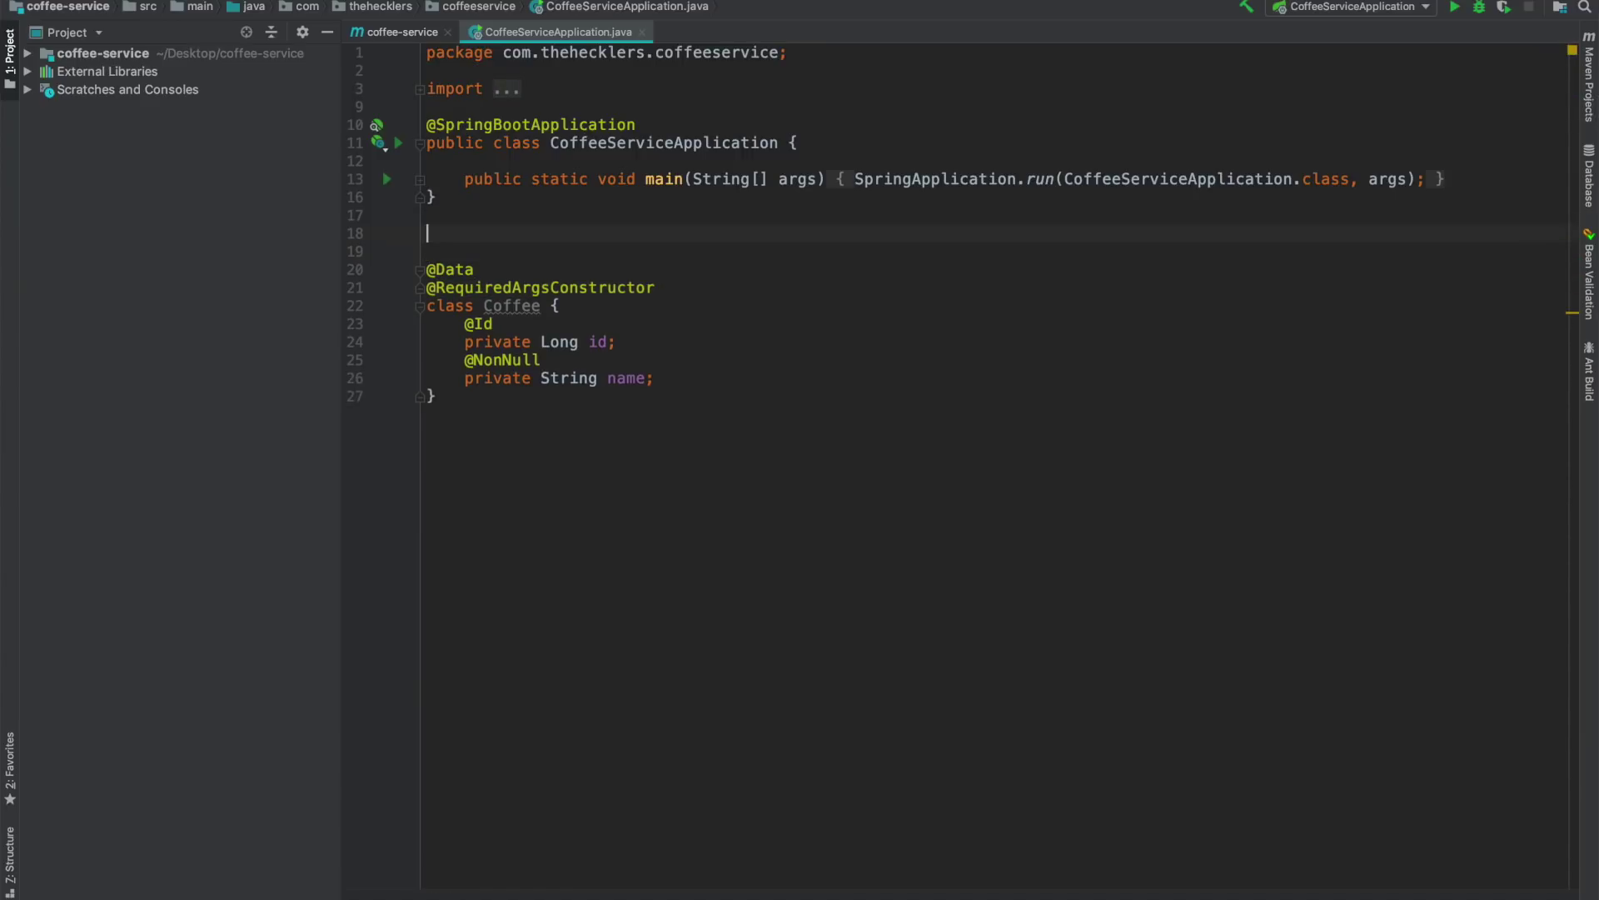
text(i)
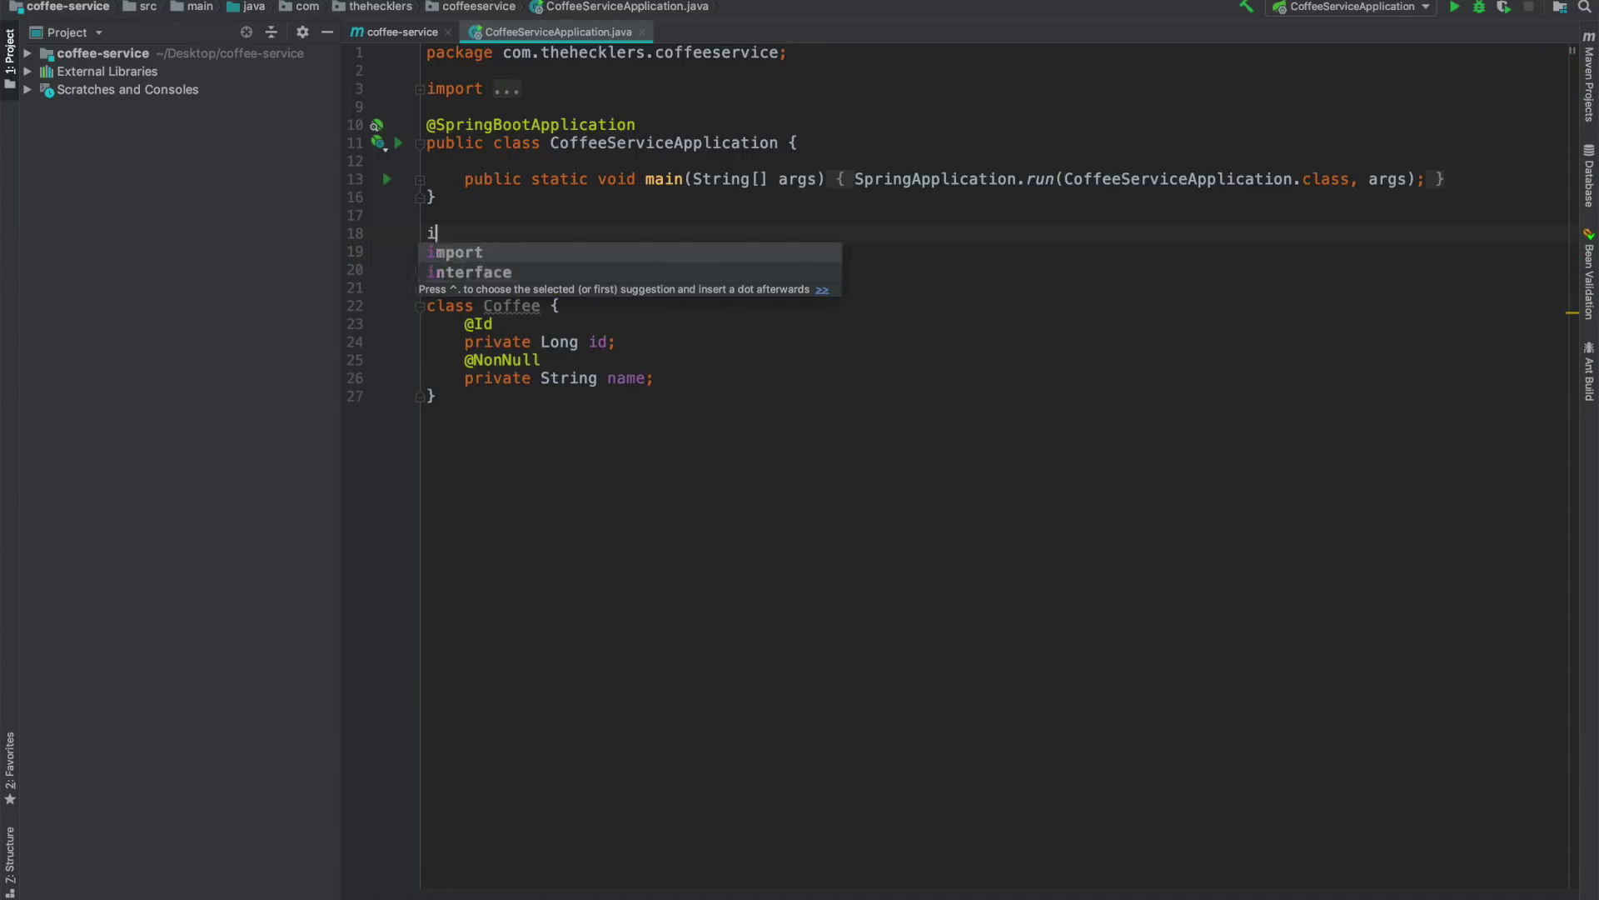
text(nterface )
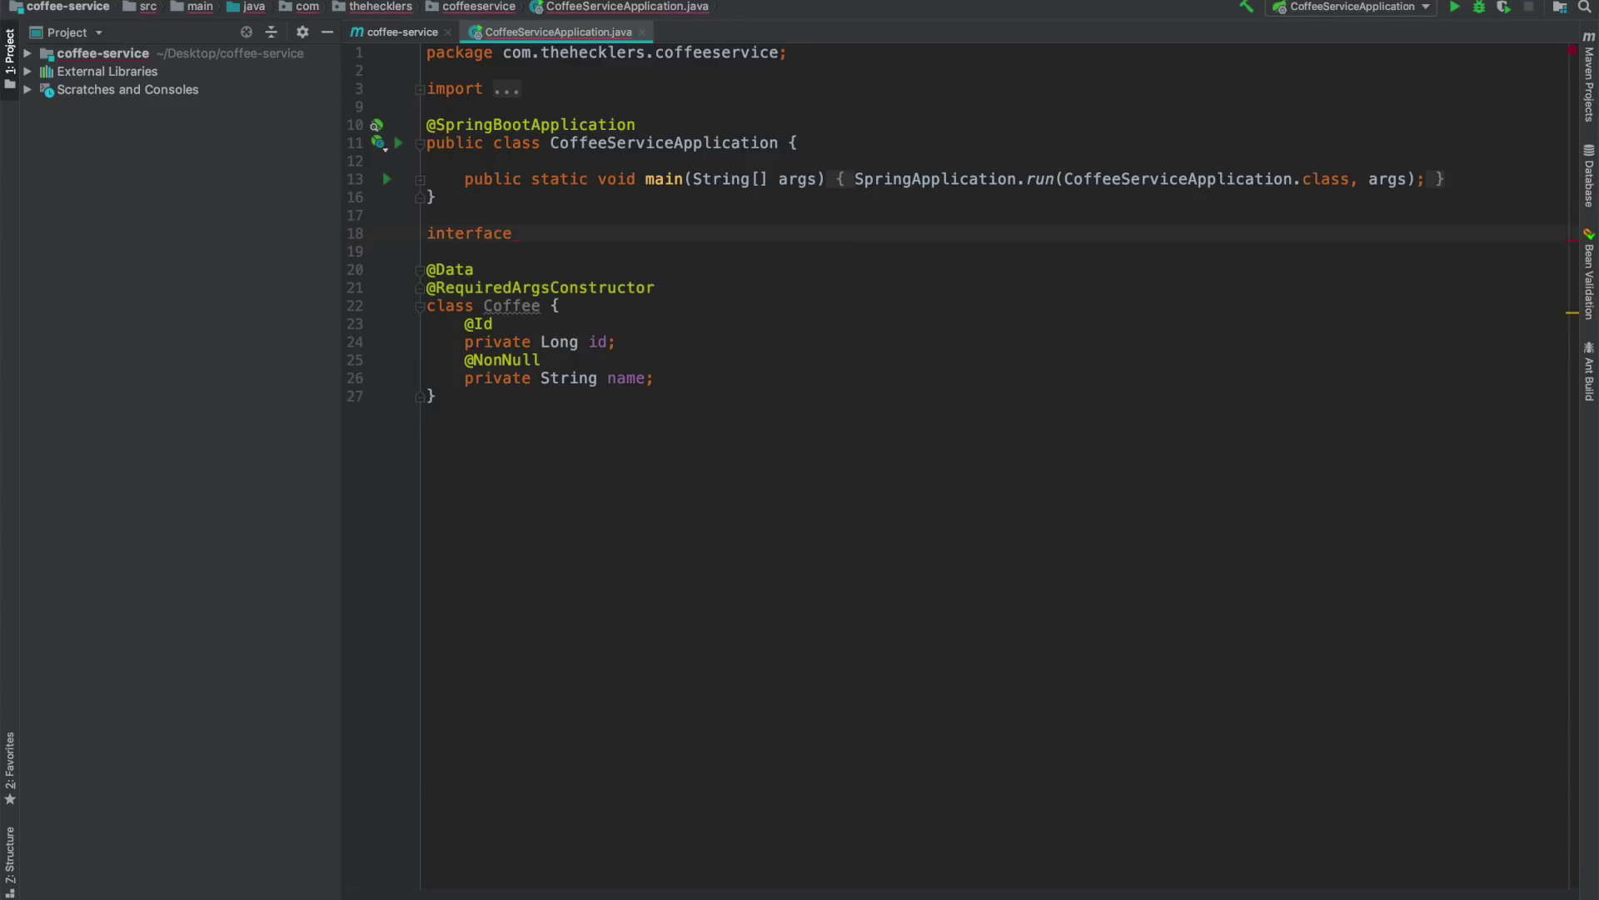
text(Cof)
text(feeRespo)
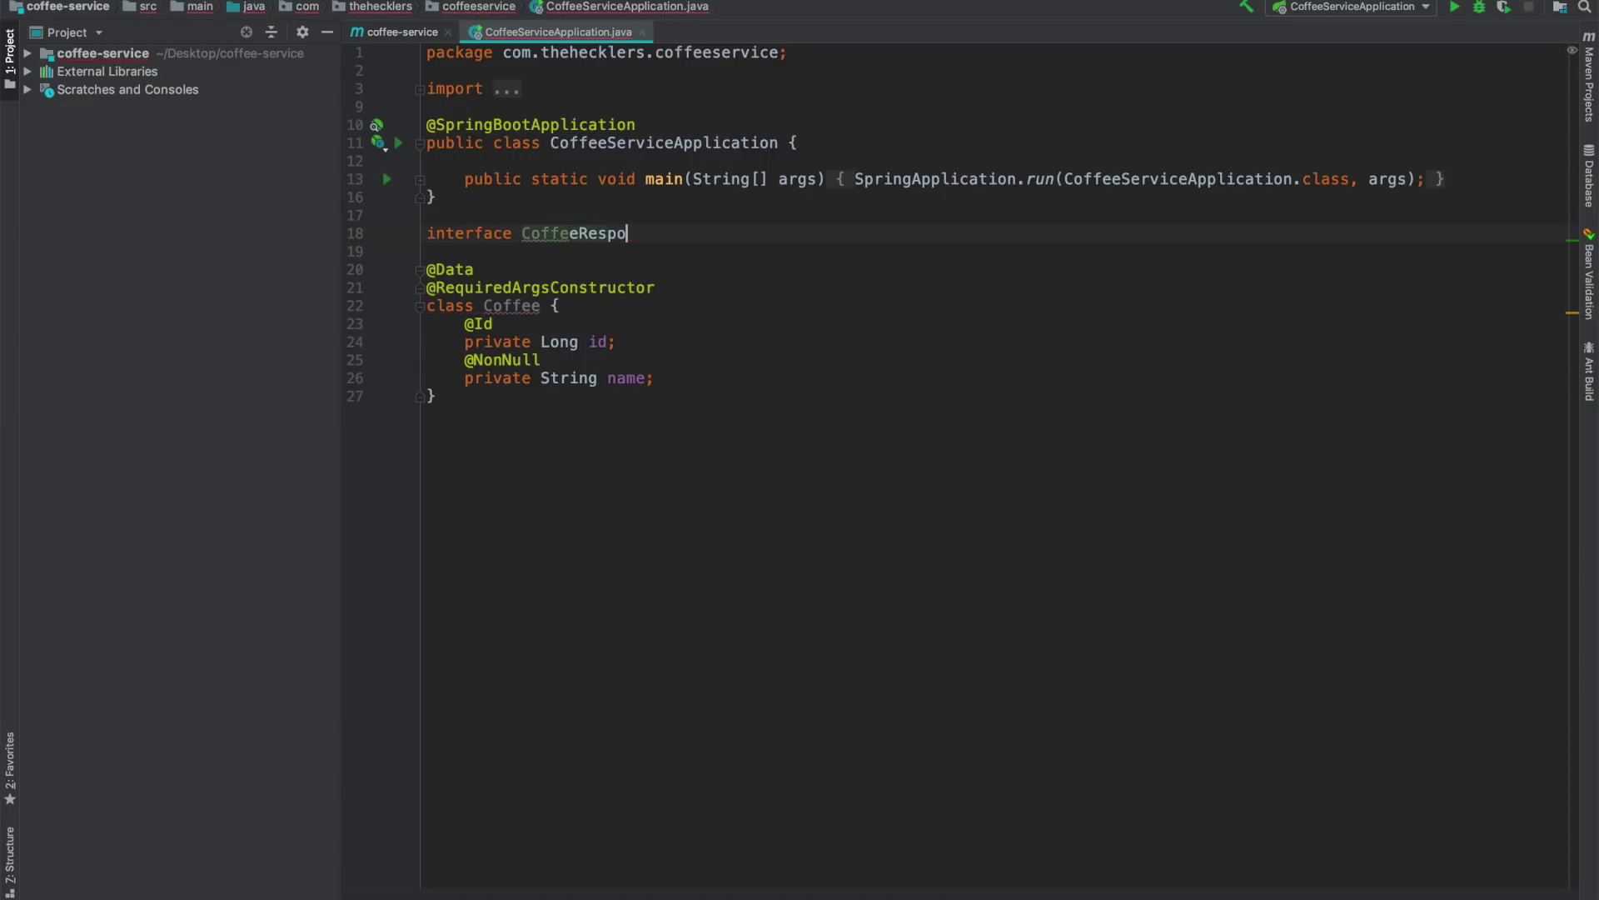
key(BackSpace)
key(BackSpace)
text(posit)
key(BackSpace)
key(BackSpace)
text(itory extends)
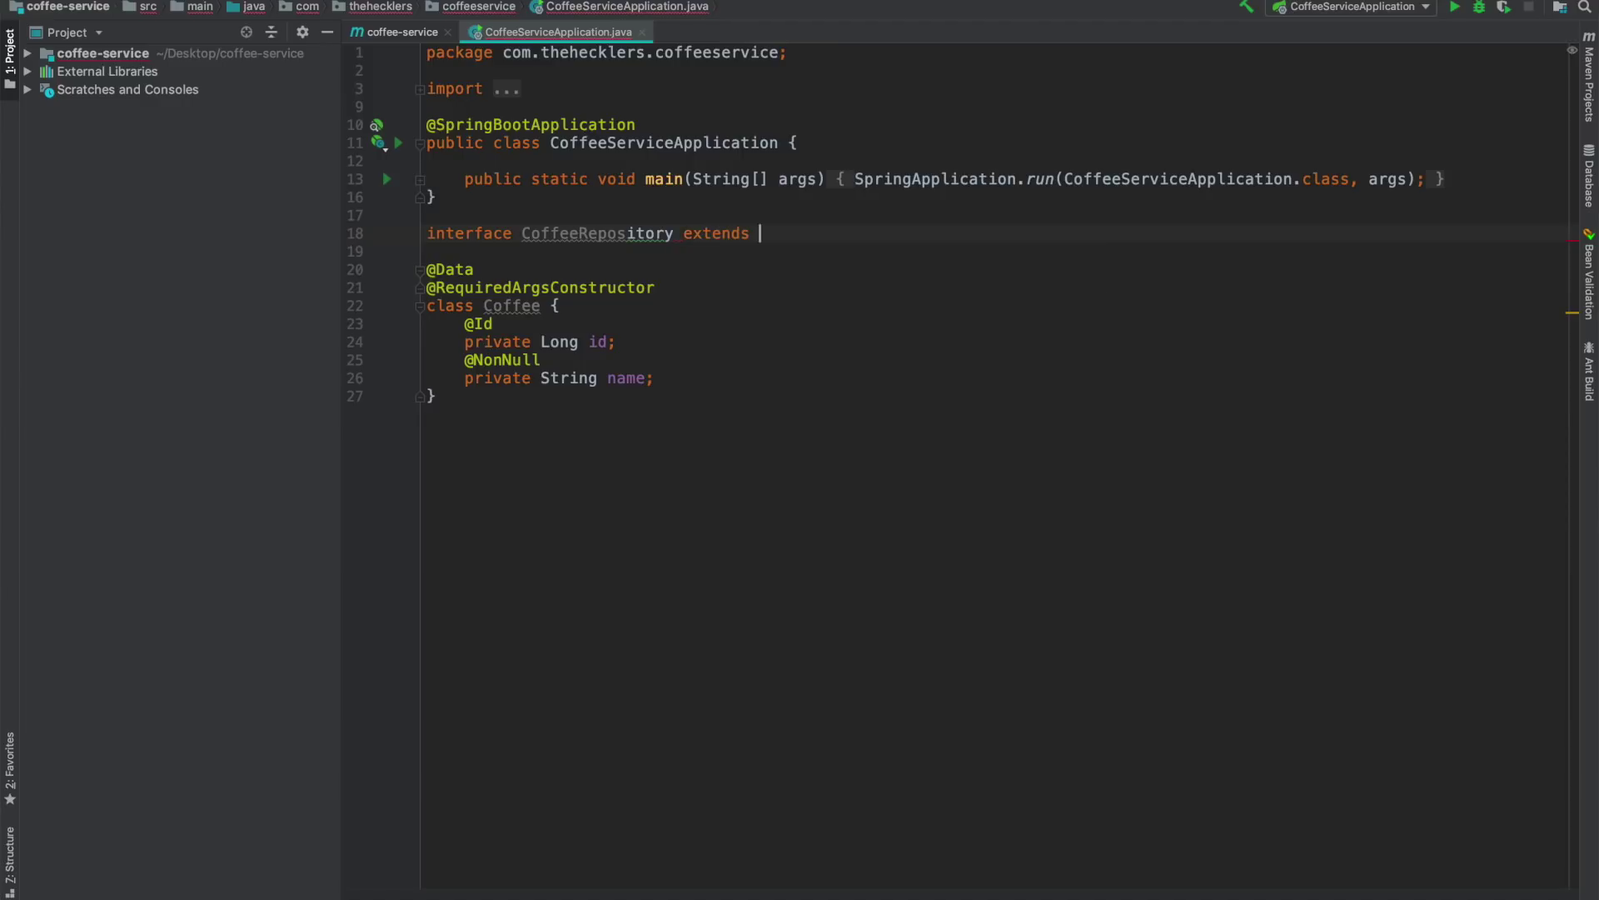
text( RCR)
key(Return)
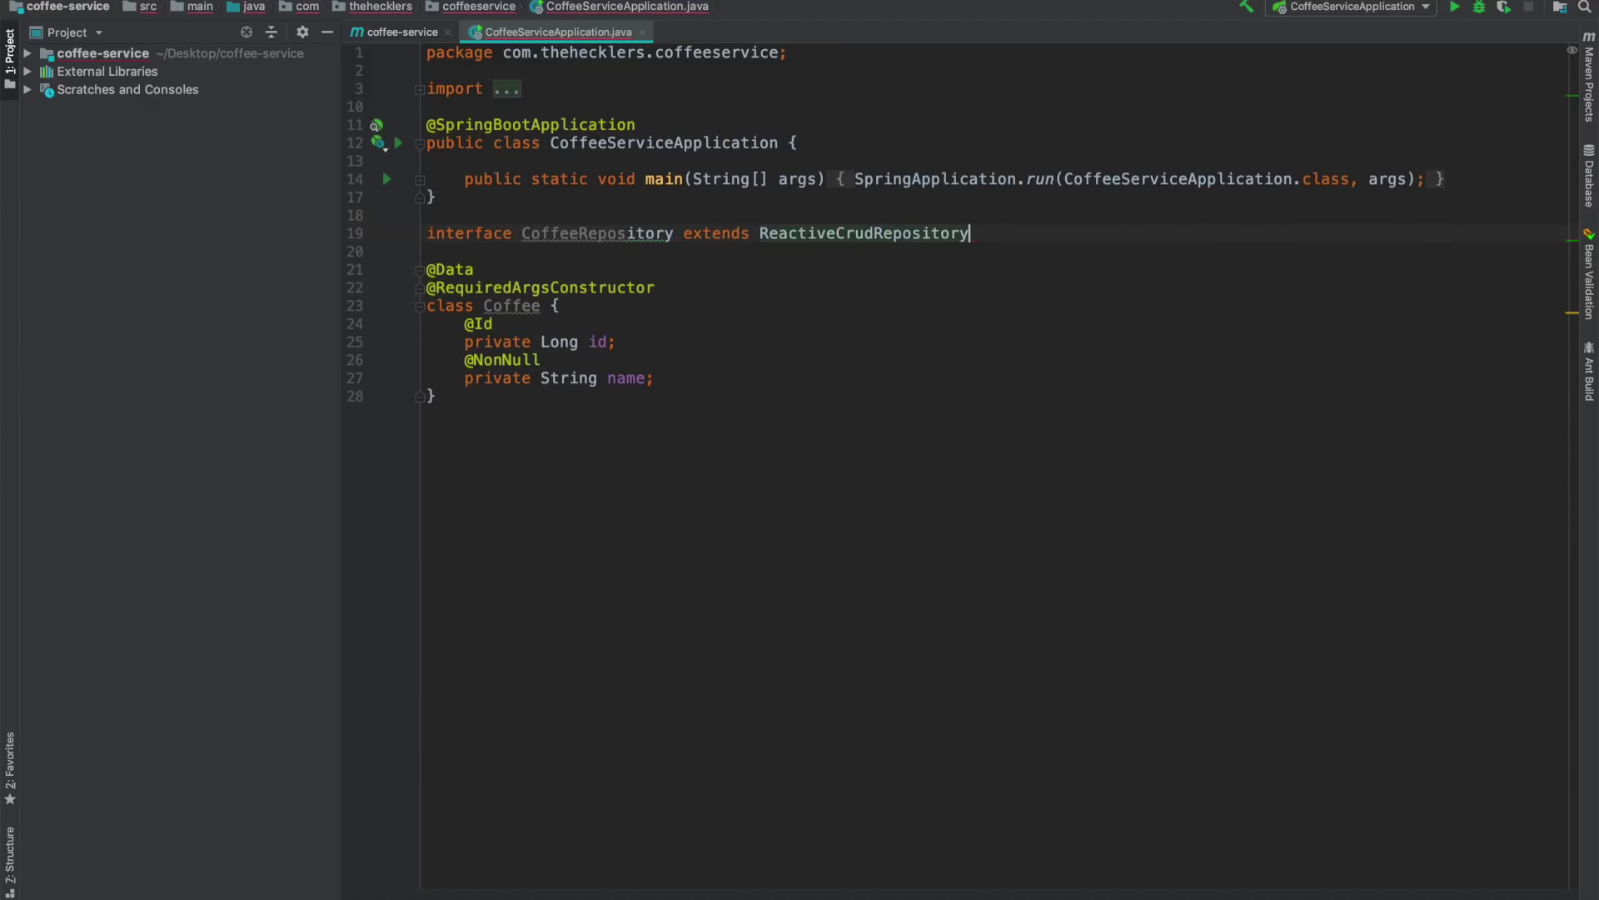
text(Coff)
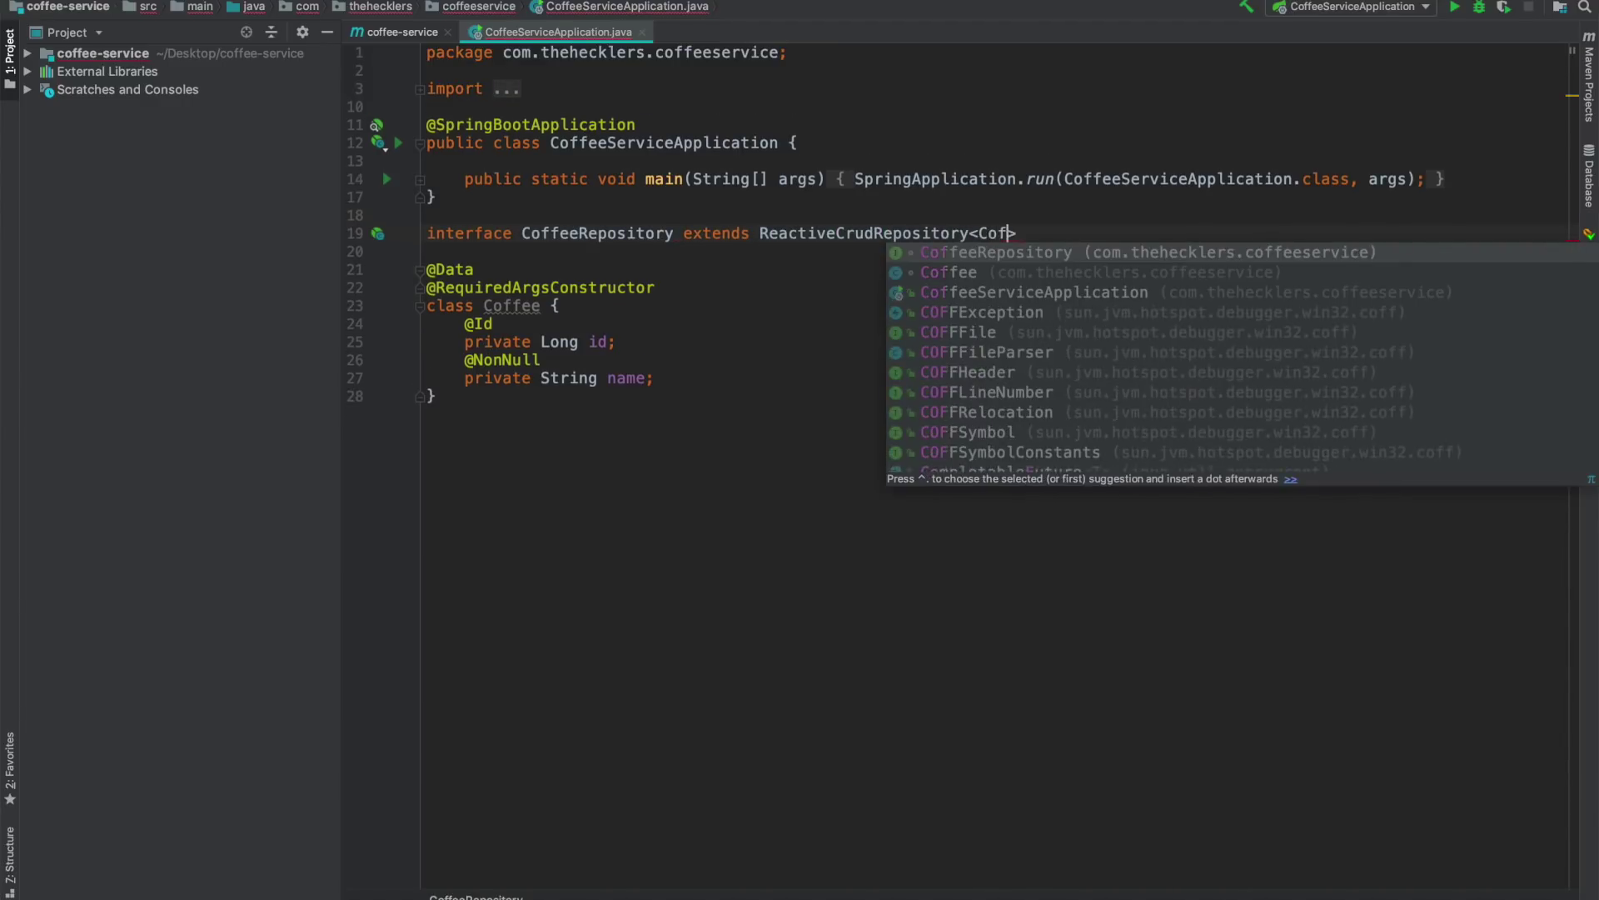
text(ee, Lon)
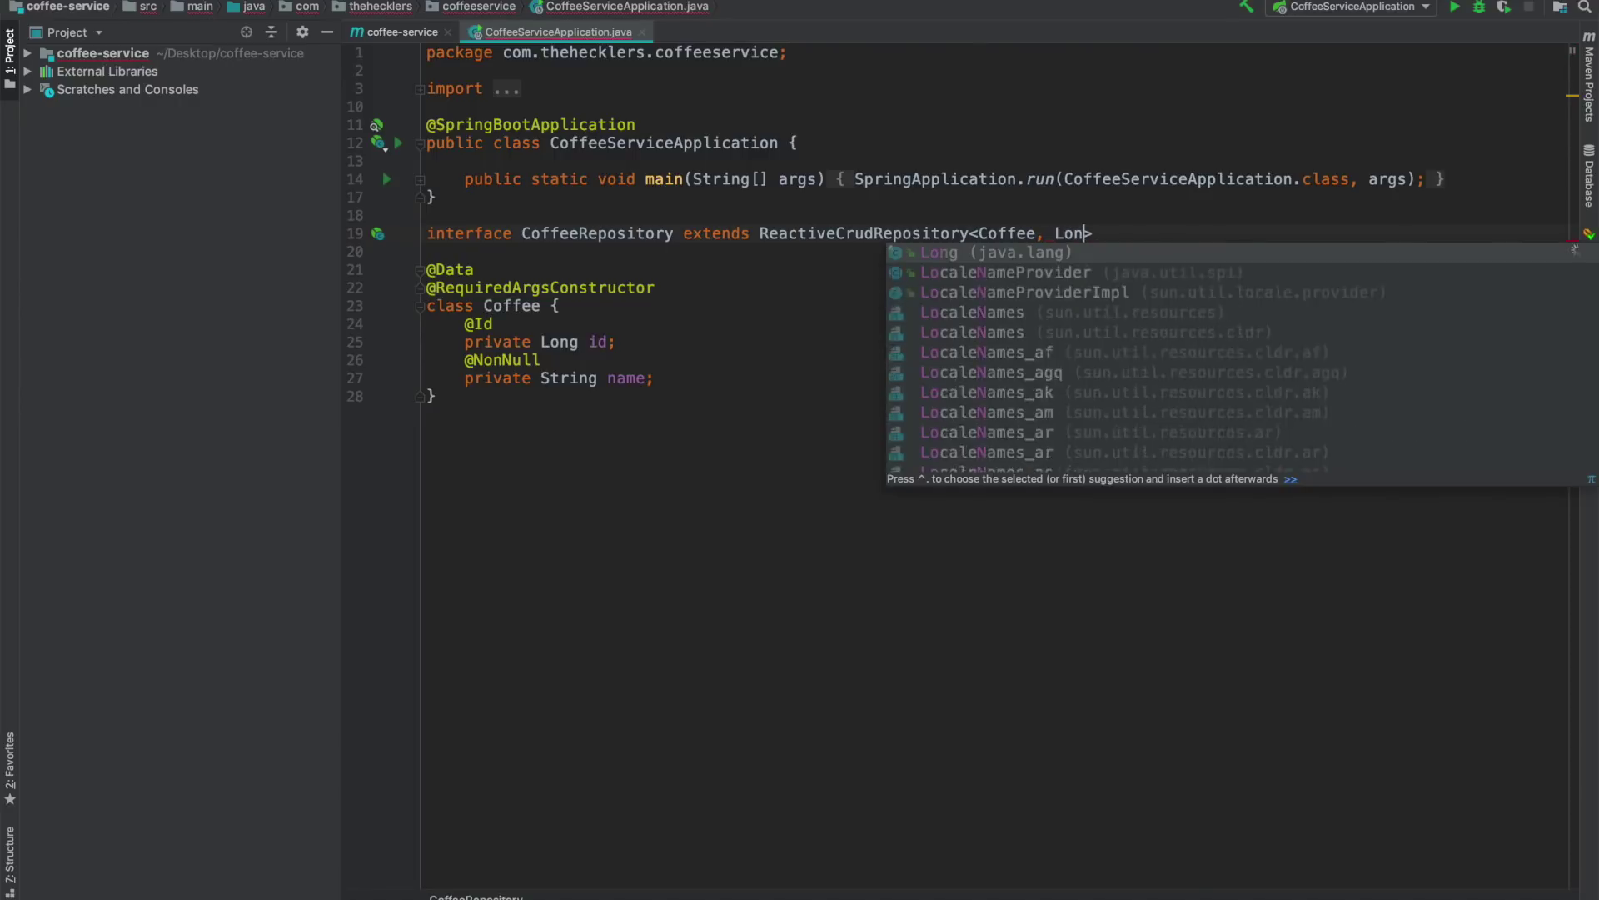
key(Return)
key(Right)
text({)
key(Return)
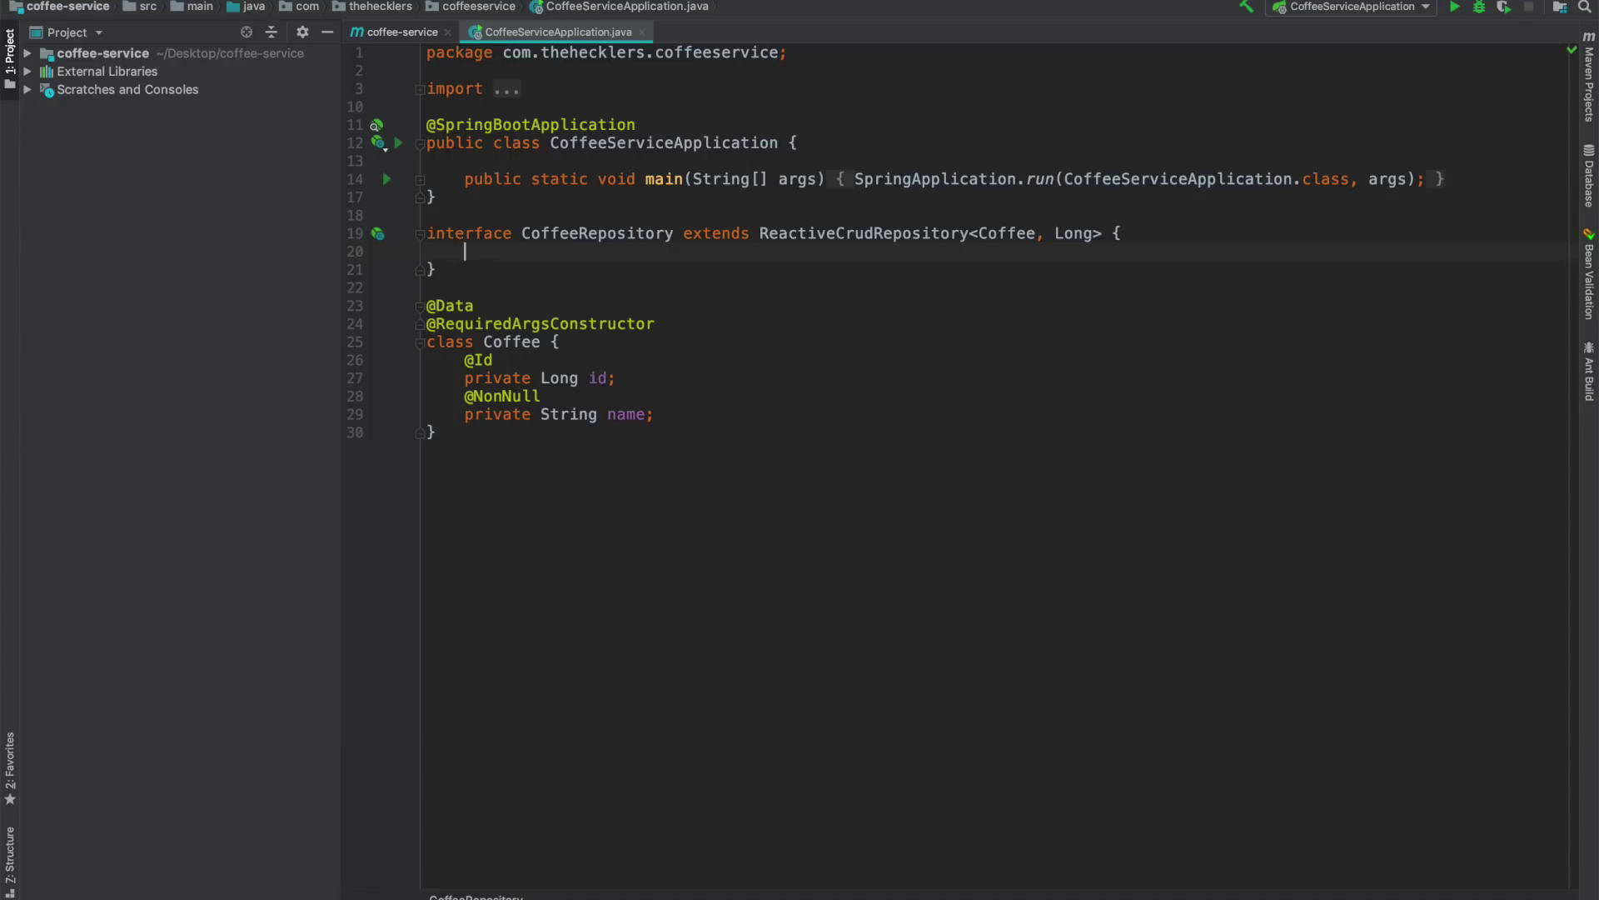
text(@Qu)
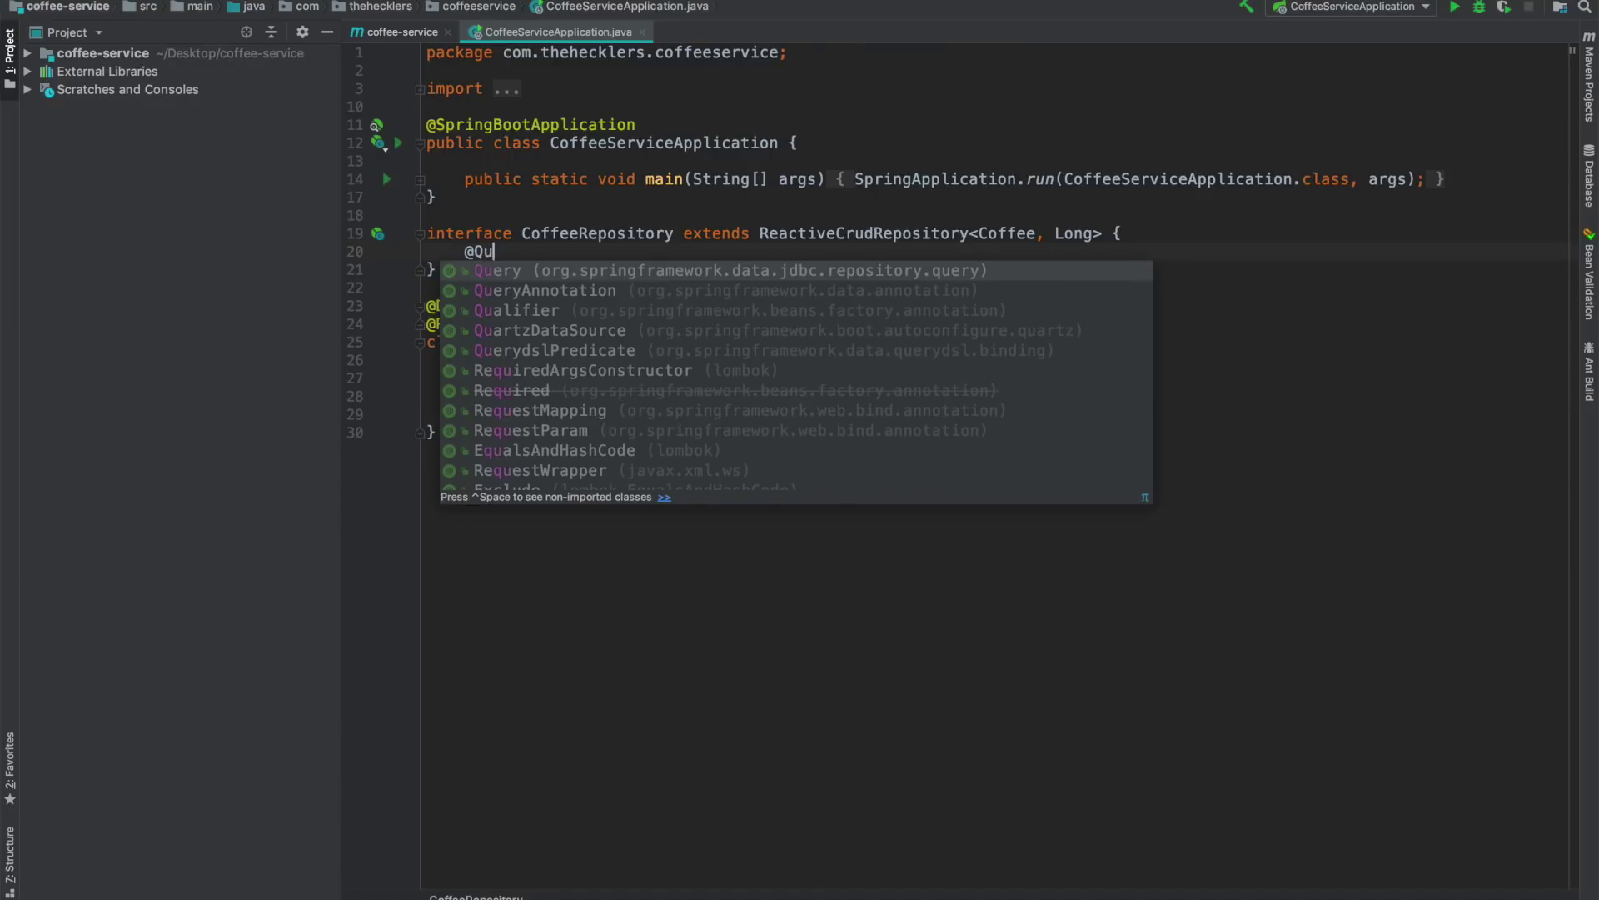
key(Return)
text("DL)
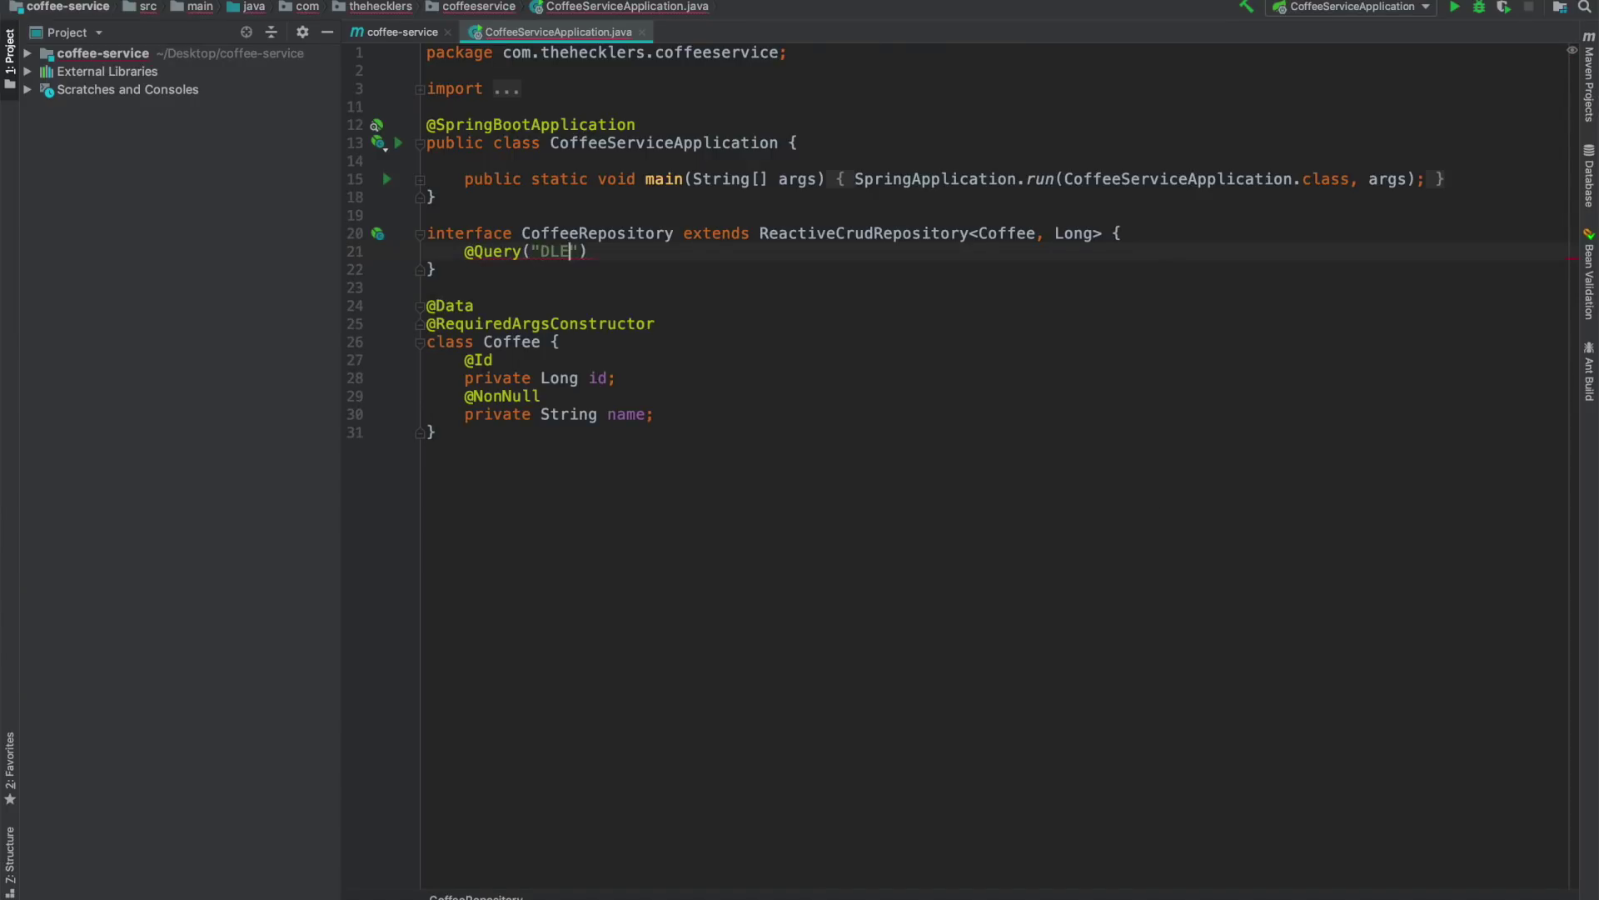
text(ETE)
key(BackSpace)
key(BackSpace)
key(BackSpace)
text(ELETE F)
text(ROM)
text(offee)
key(End)
key(Return)
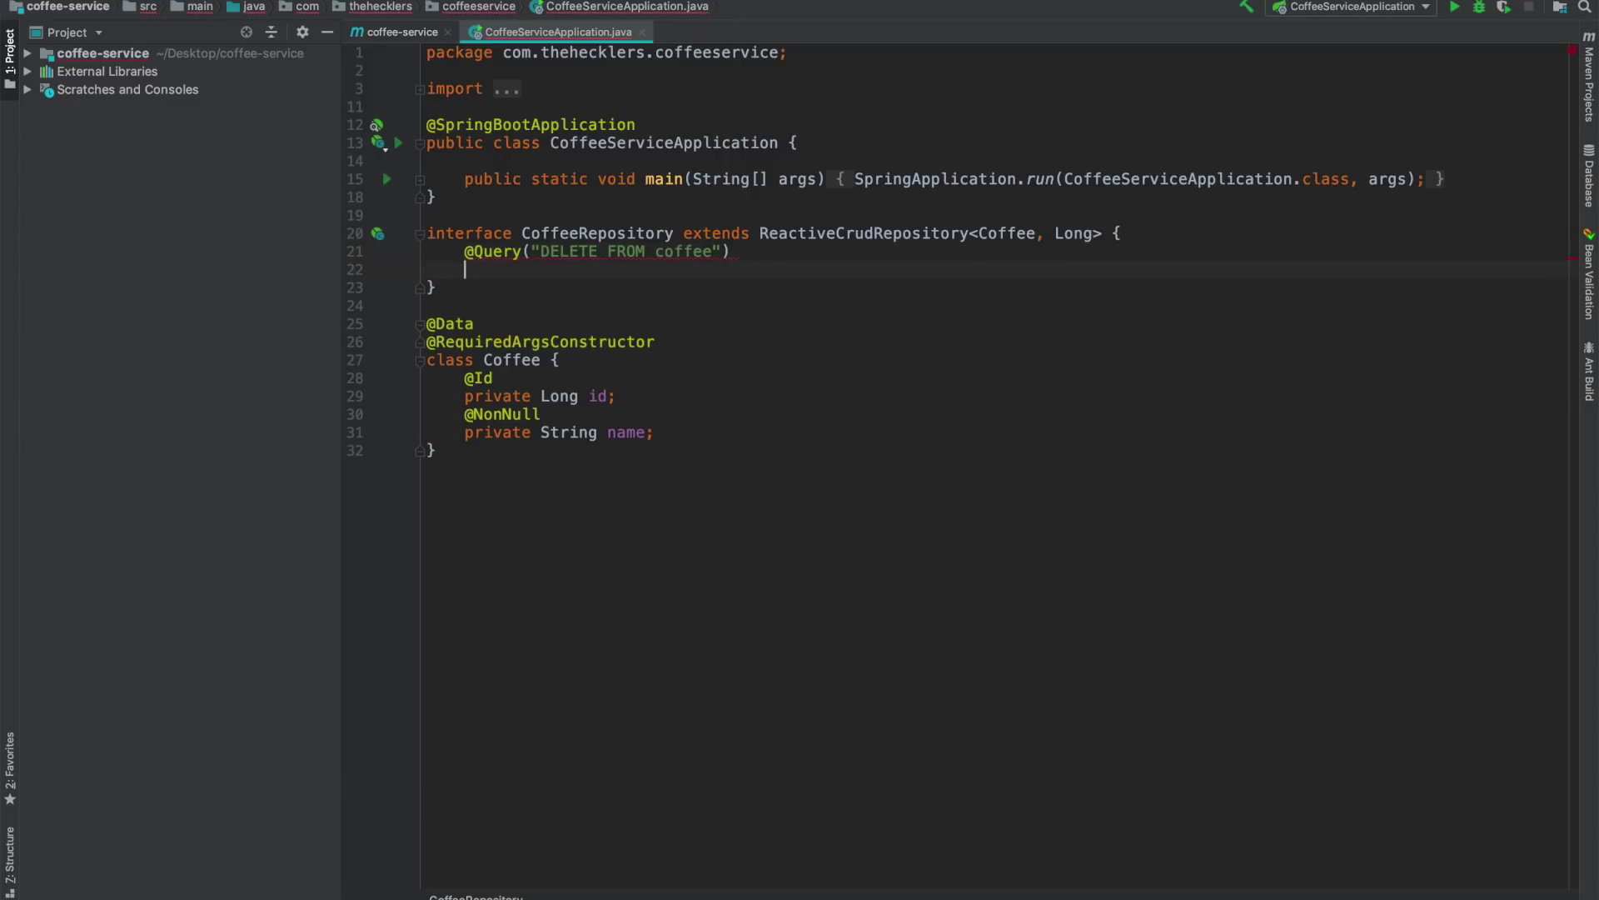
text(Mono<Coffee>)
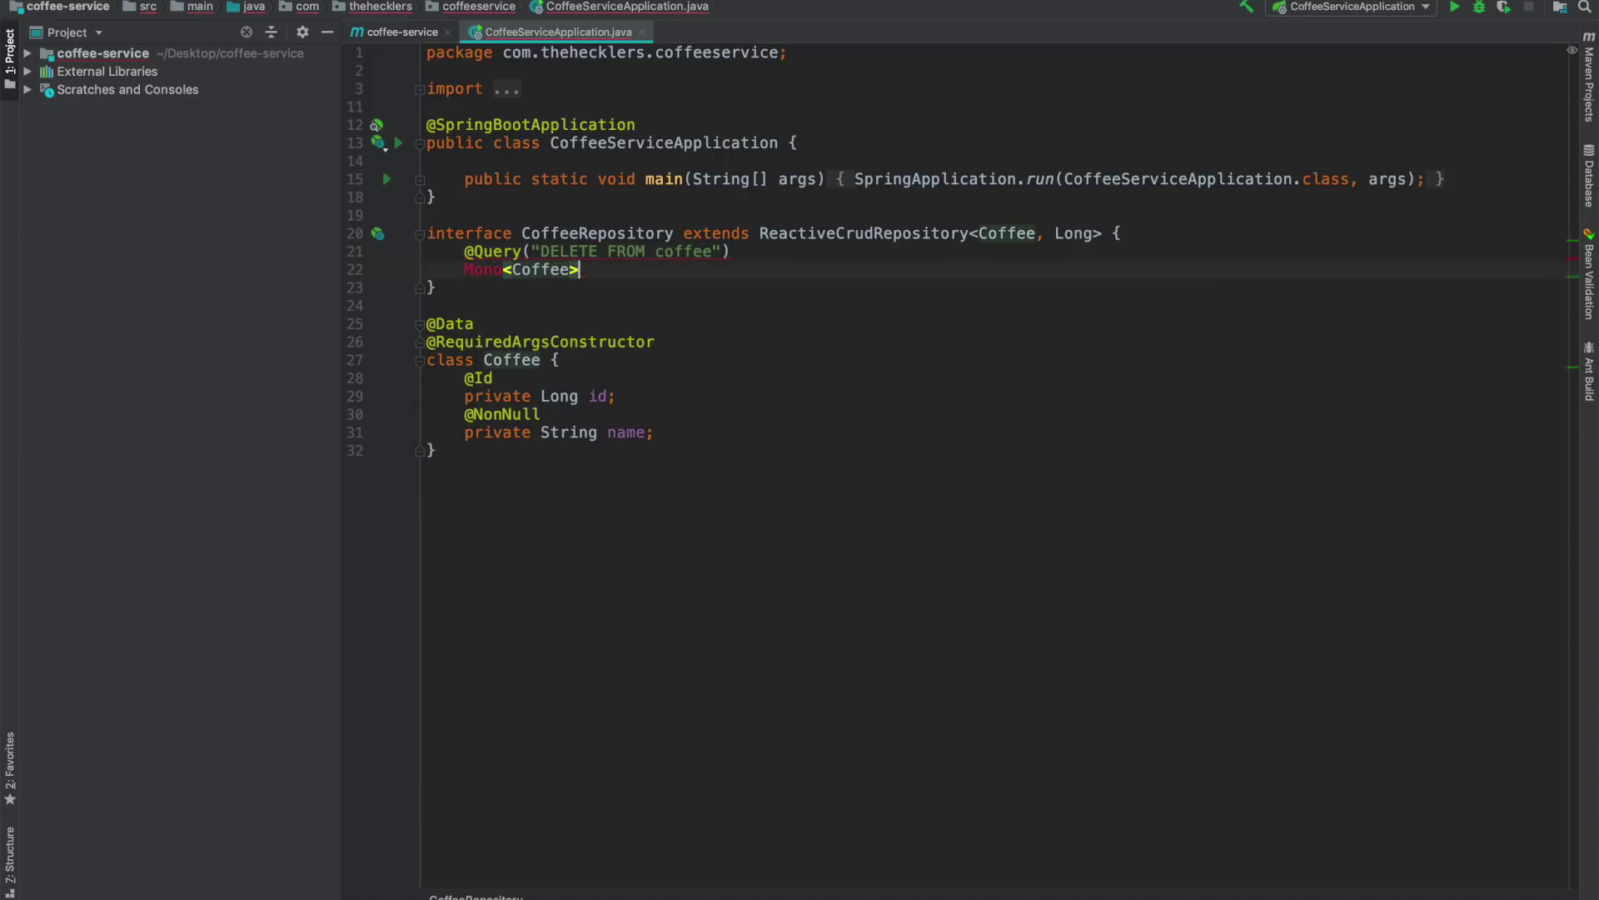
key(alt+Return)
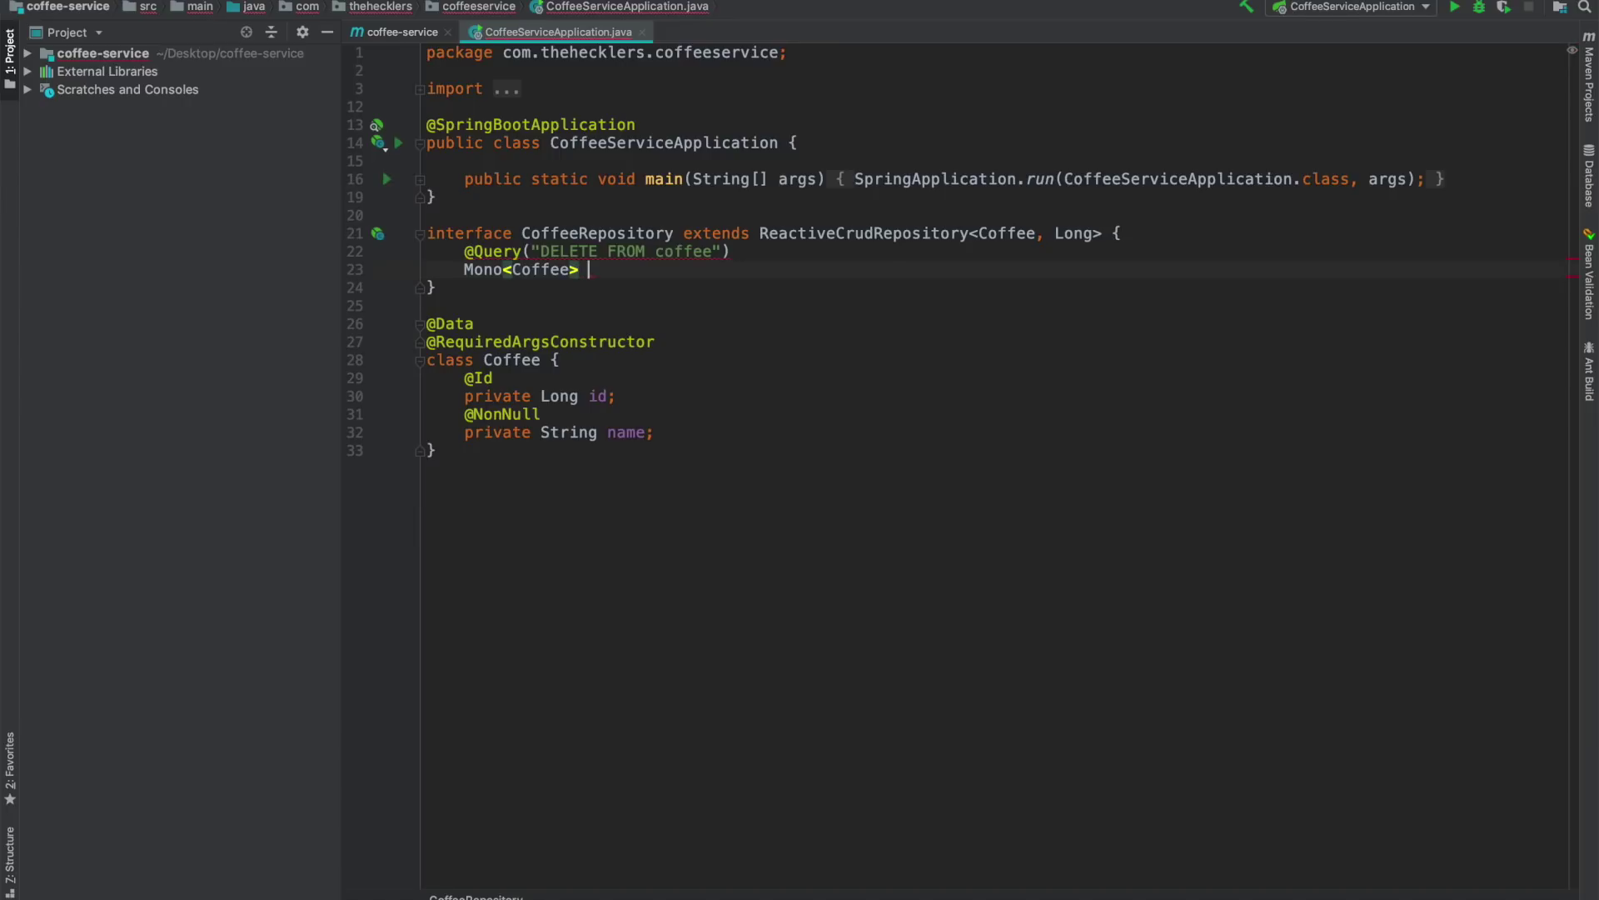
text(deleteAllBy)
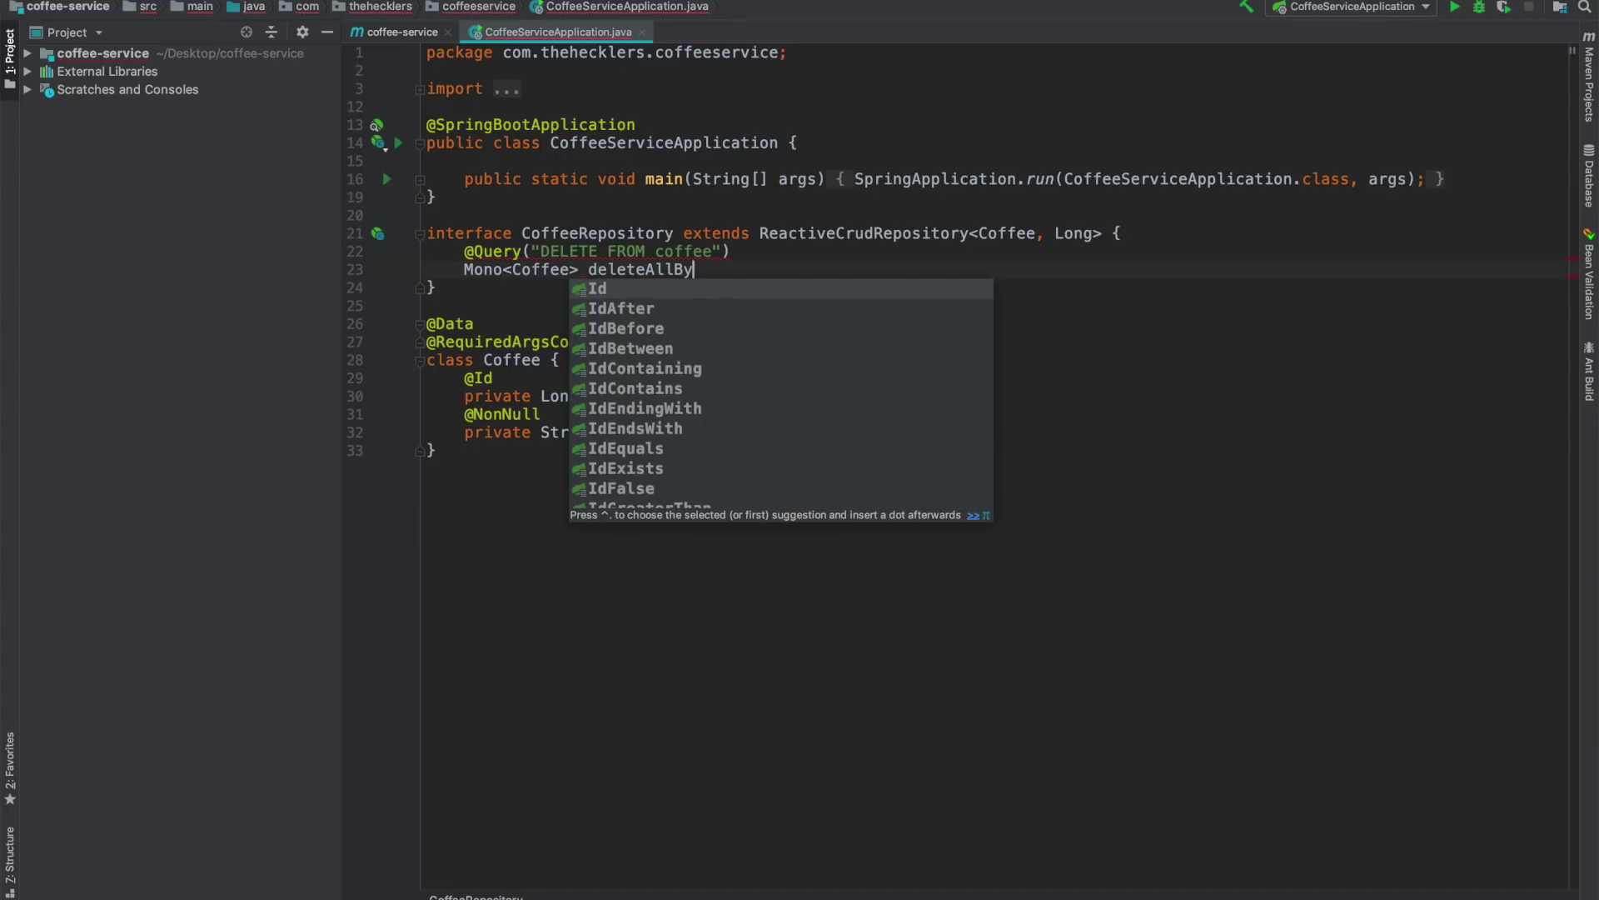
text(Id();)
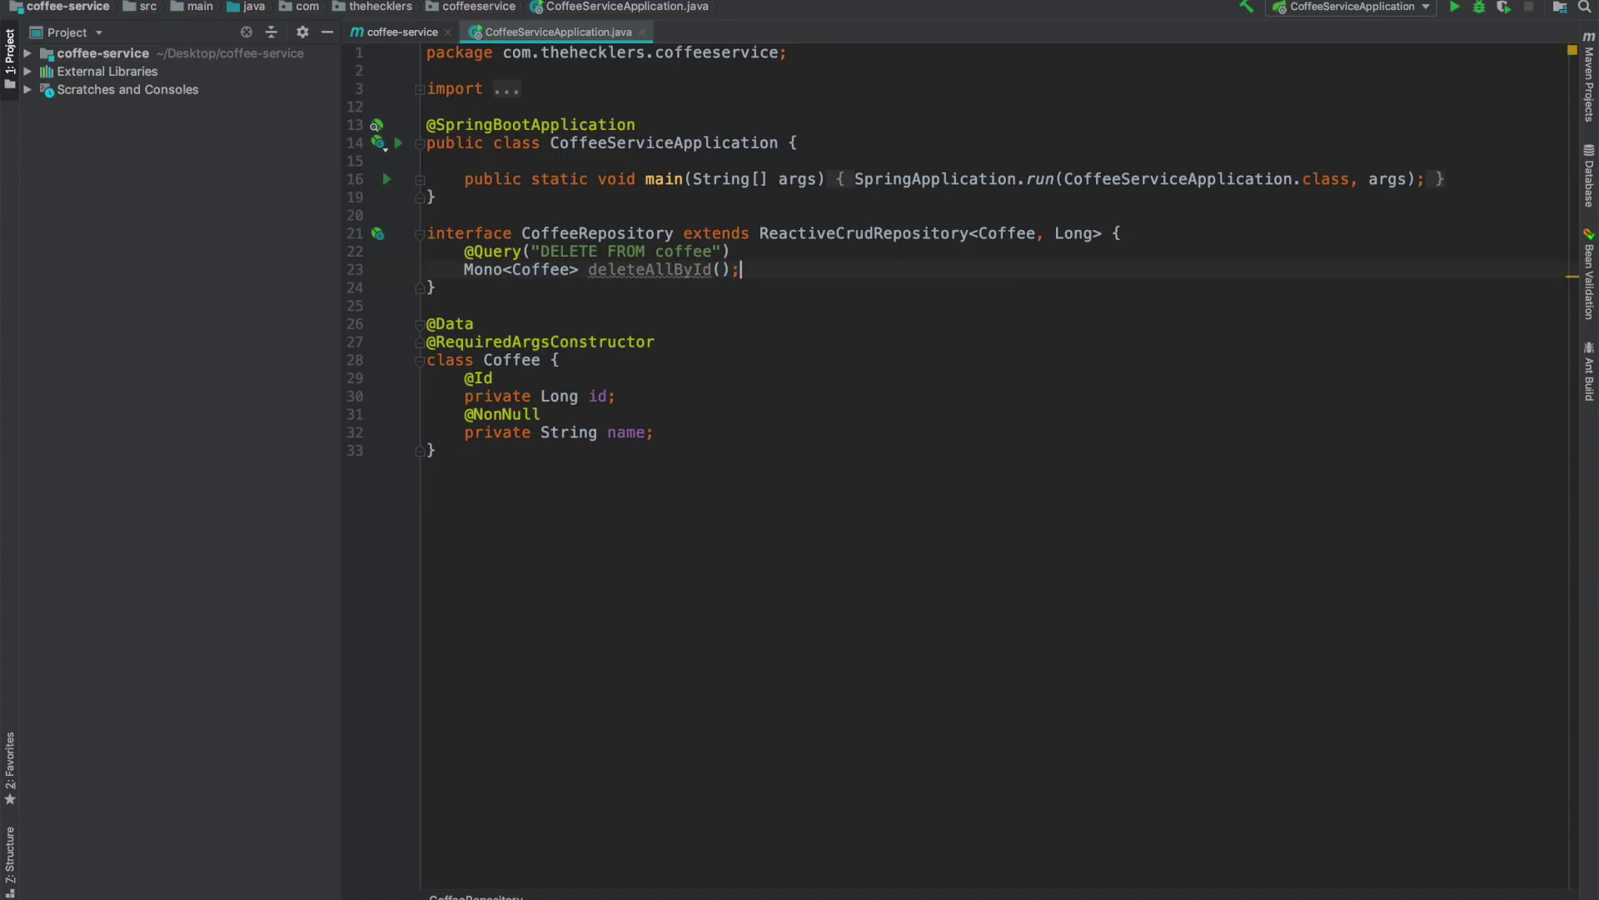
Insert blank lines above the CoffeeRepository interface
key(Up)
key(Up)
key(Up)
key(Return)
key(Return)
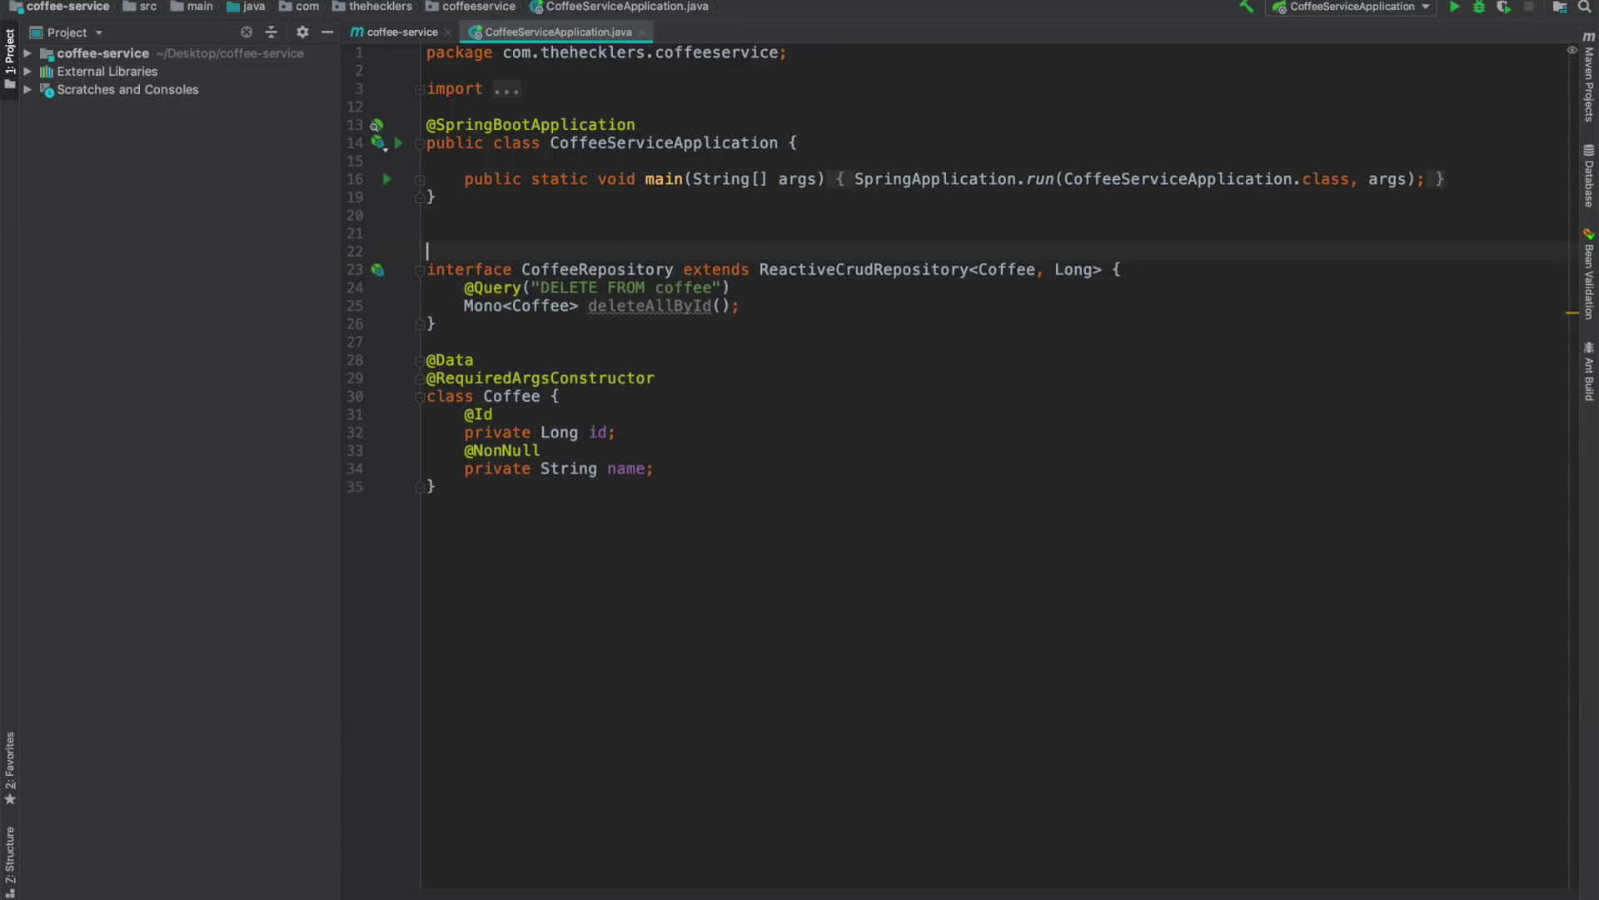
key(Up)
text(@Con)
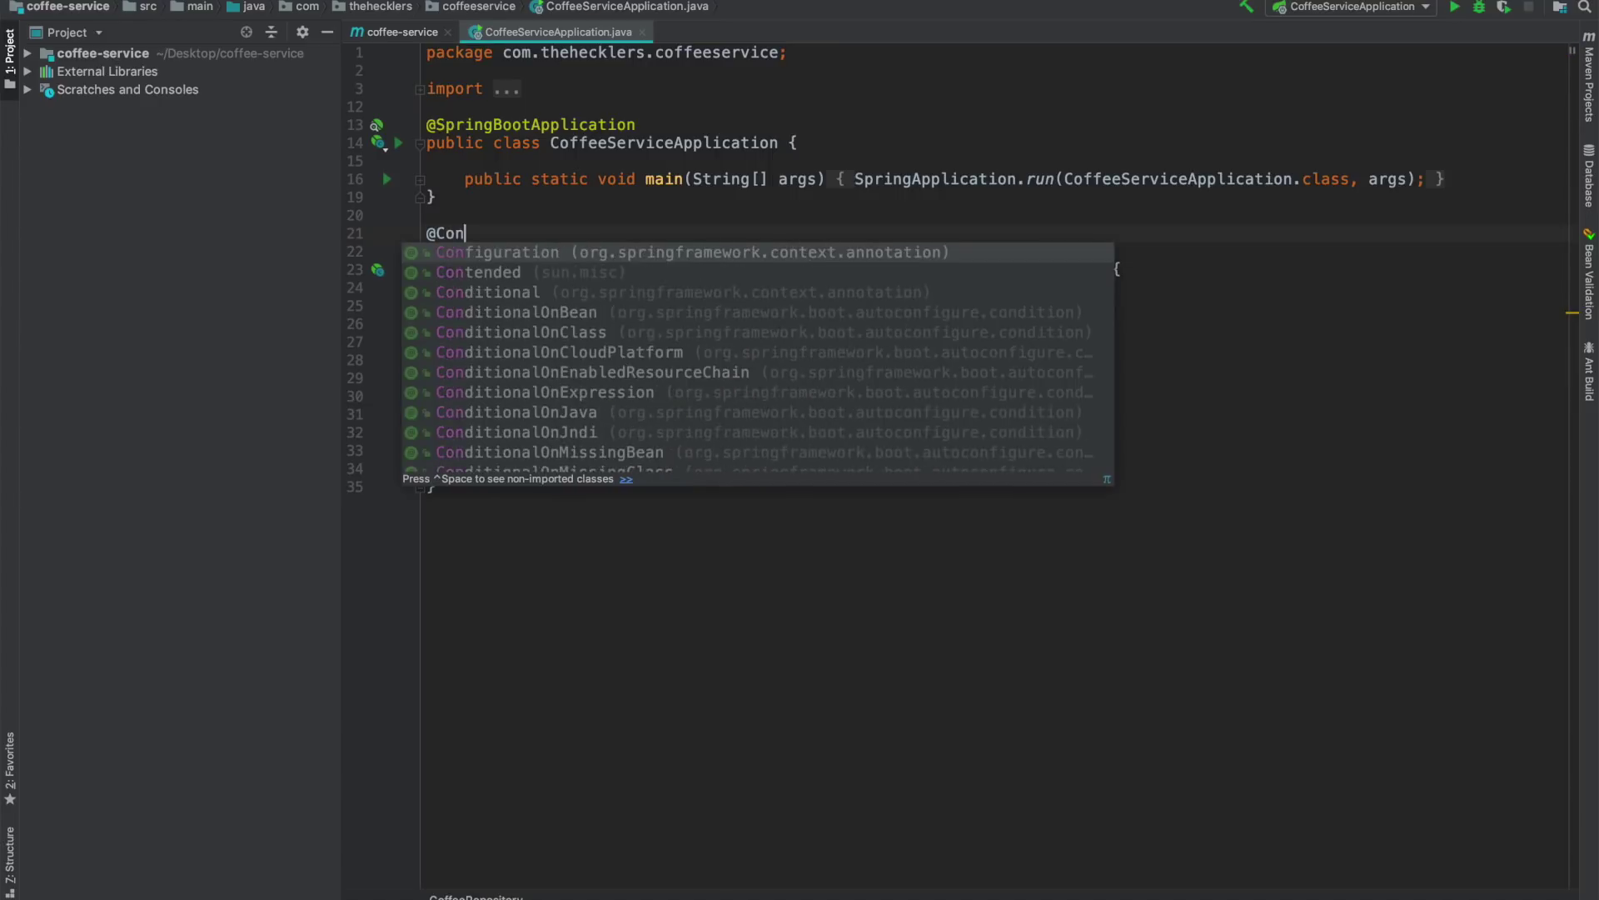
key(Return)
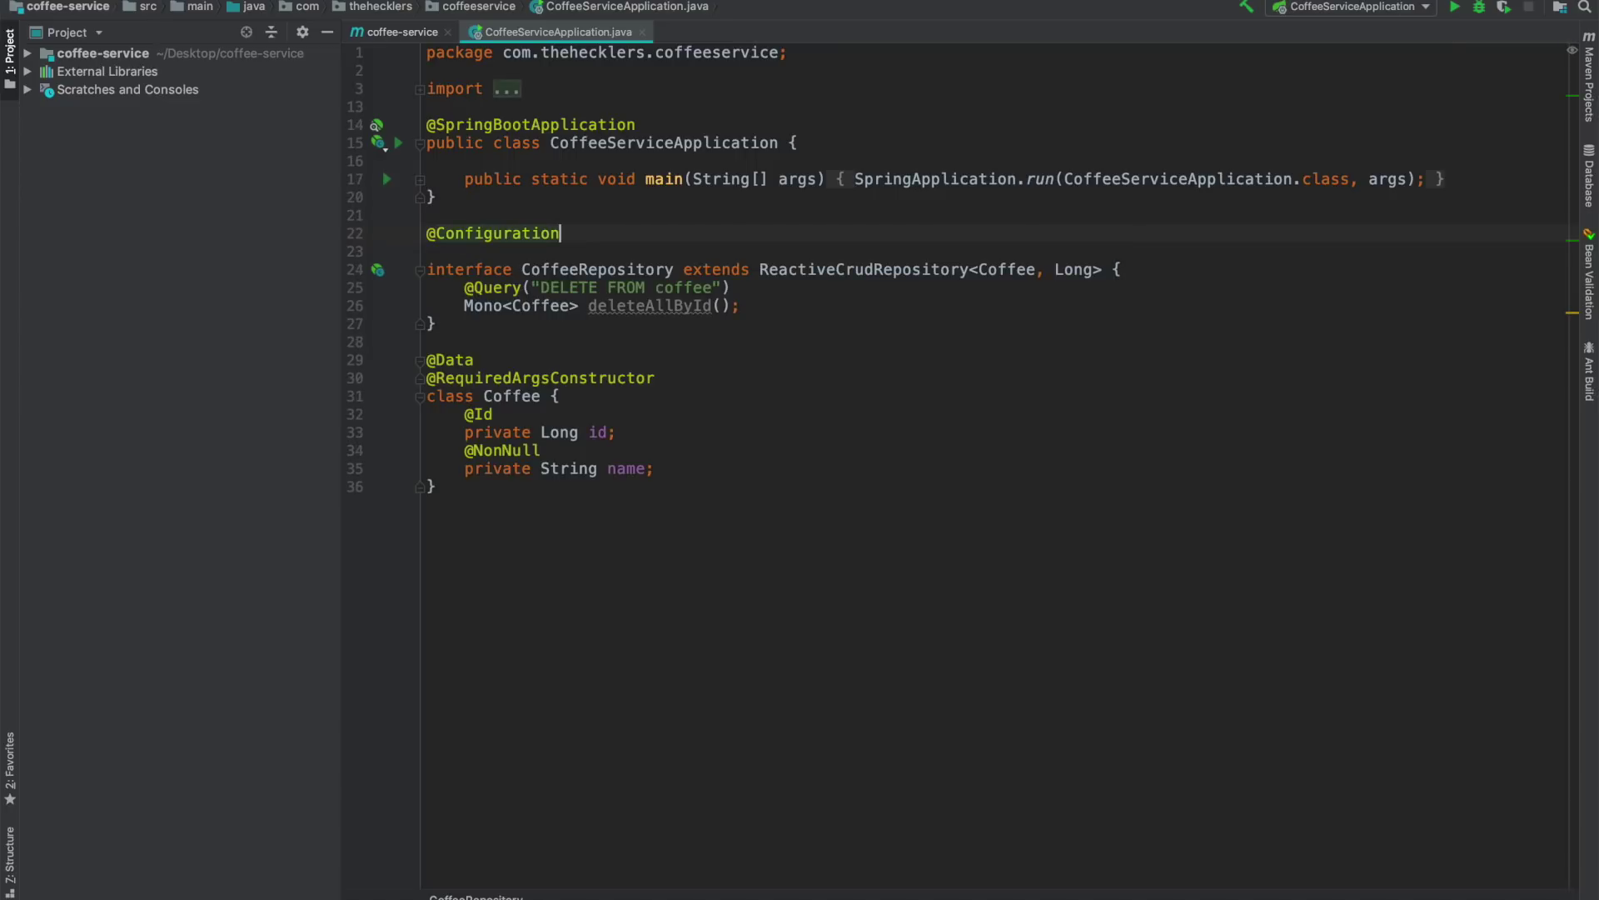
key(Return)
text(class Da)
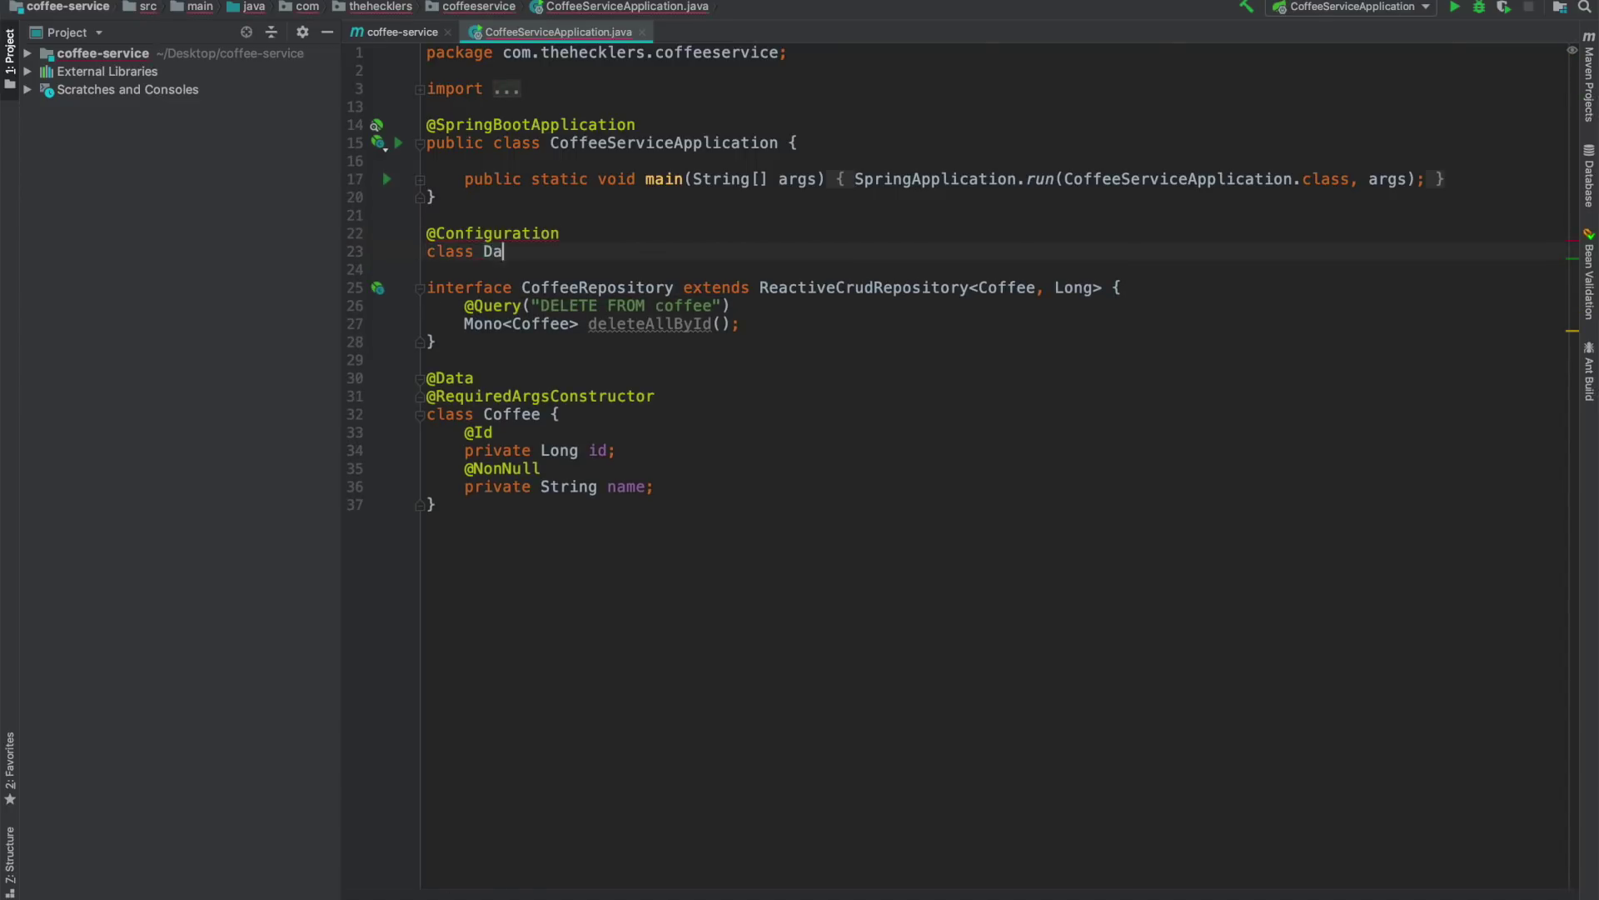
text(tabase)
text(Config {)
key(Return)
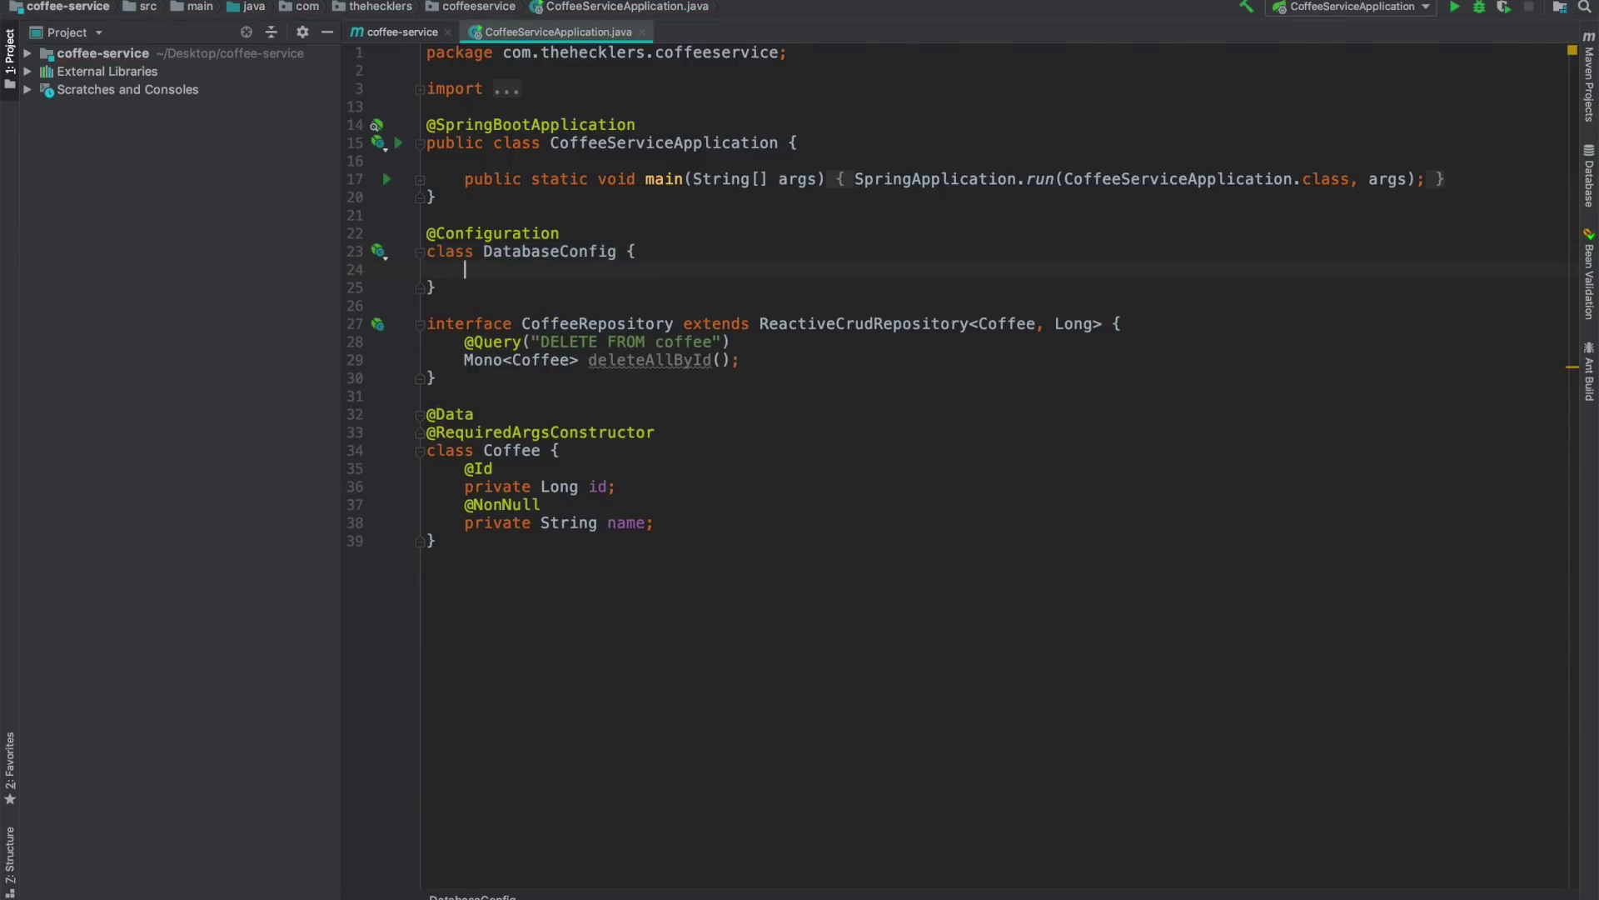
text(@Bean)
key(Return)
text(P)
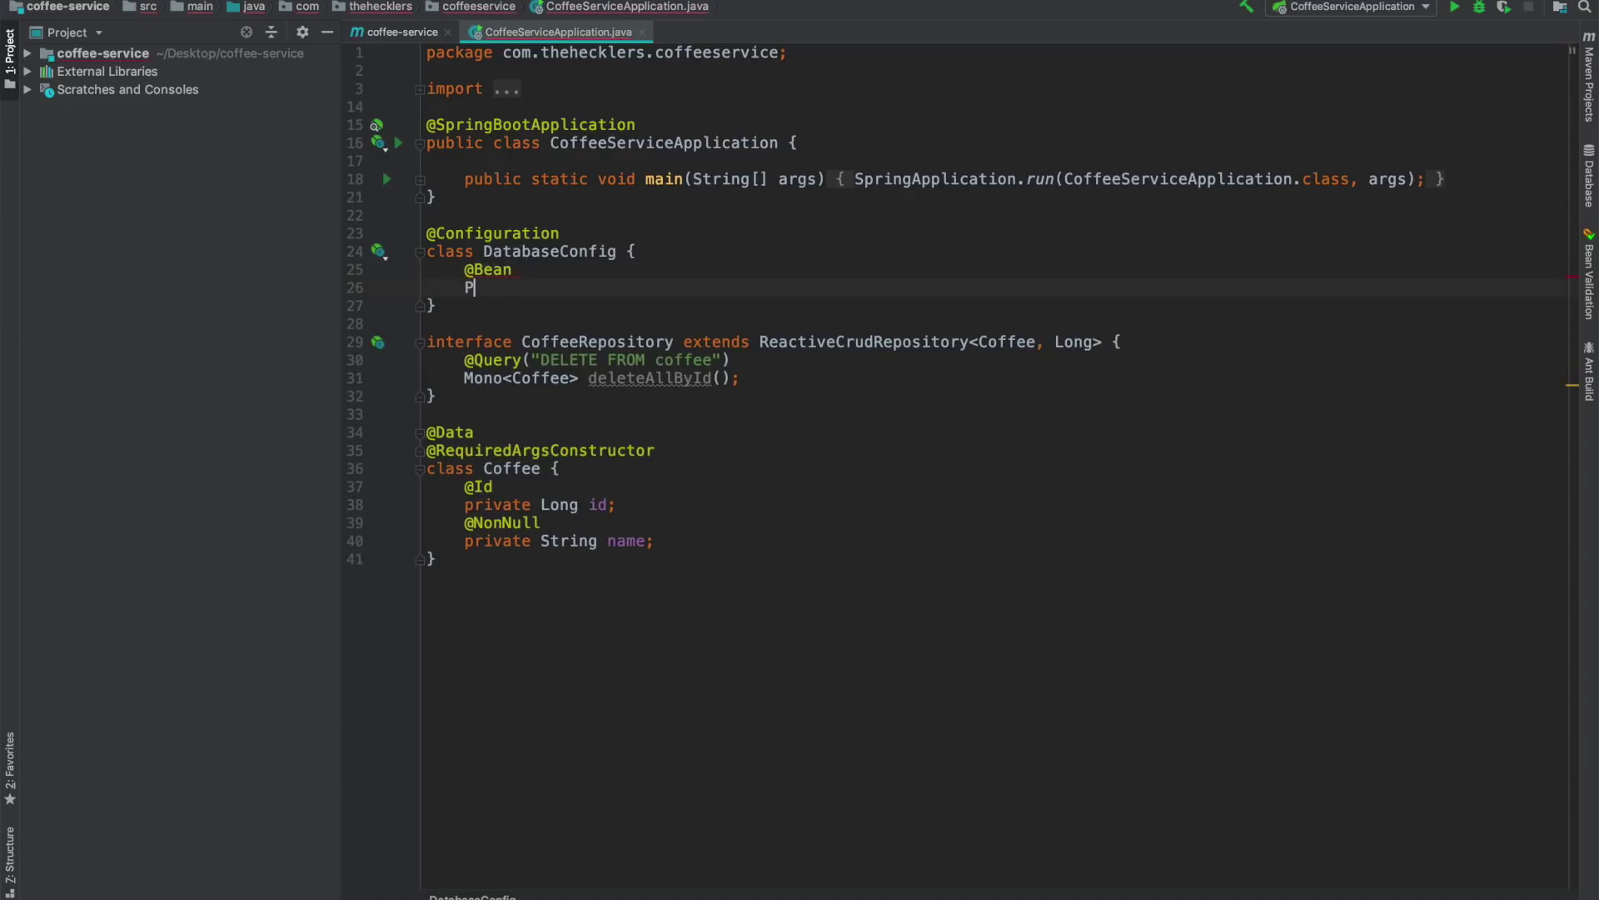
text(ostgres)
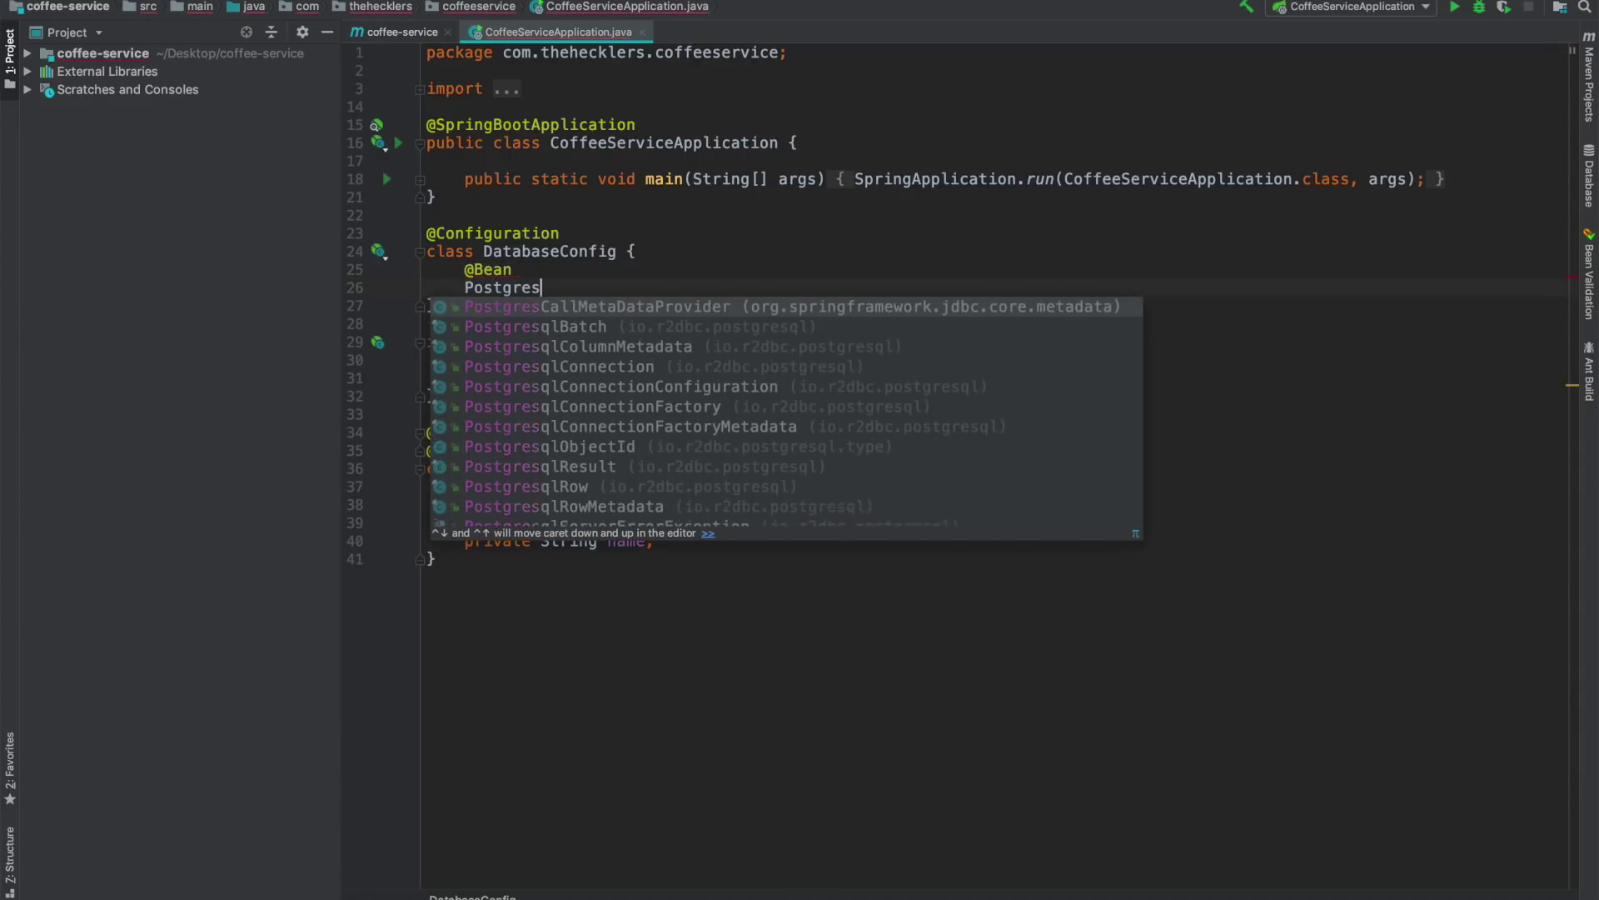
text(Conn)
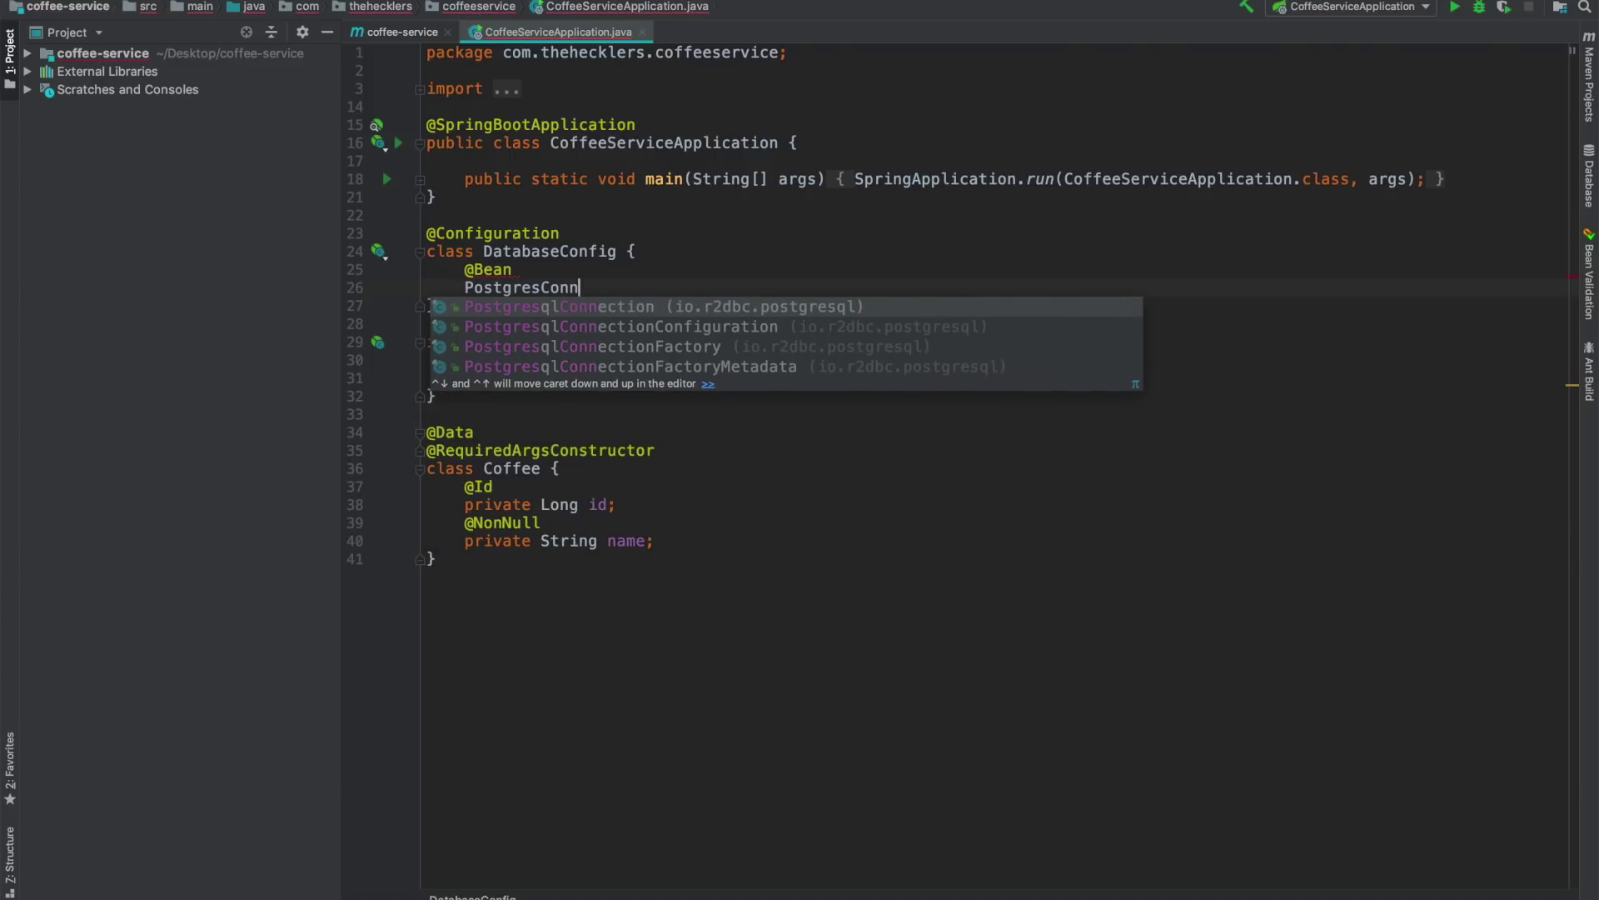
text(F)
key(Return)
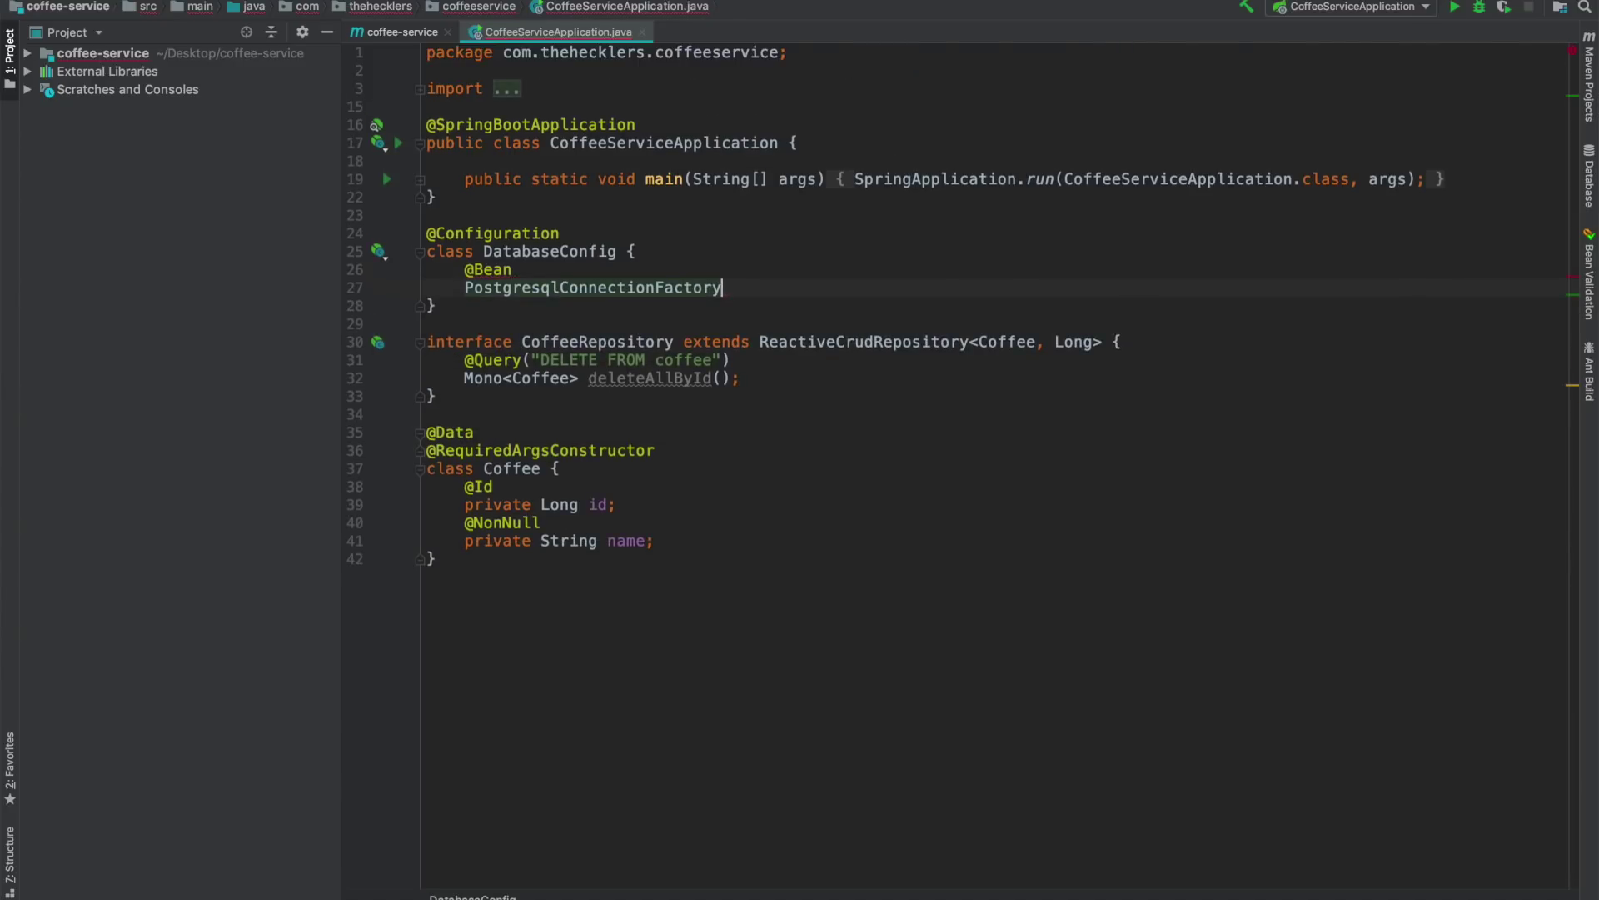
text(con)
key(Return)
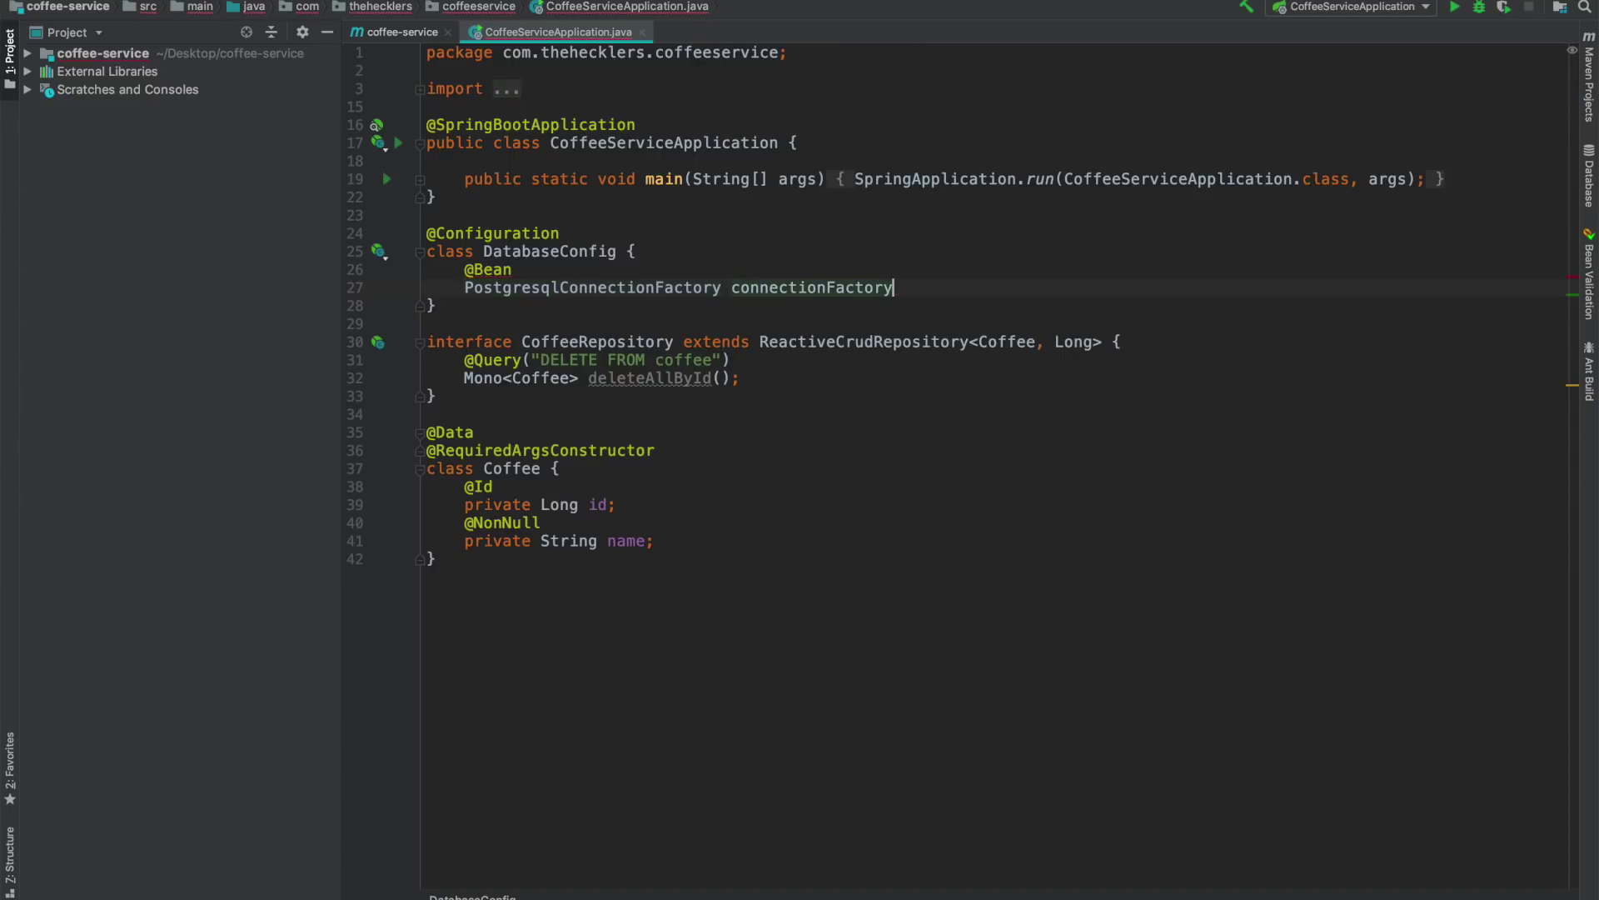
text(() {)
key(Return)
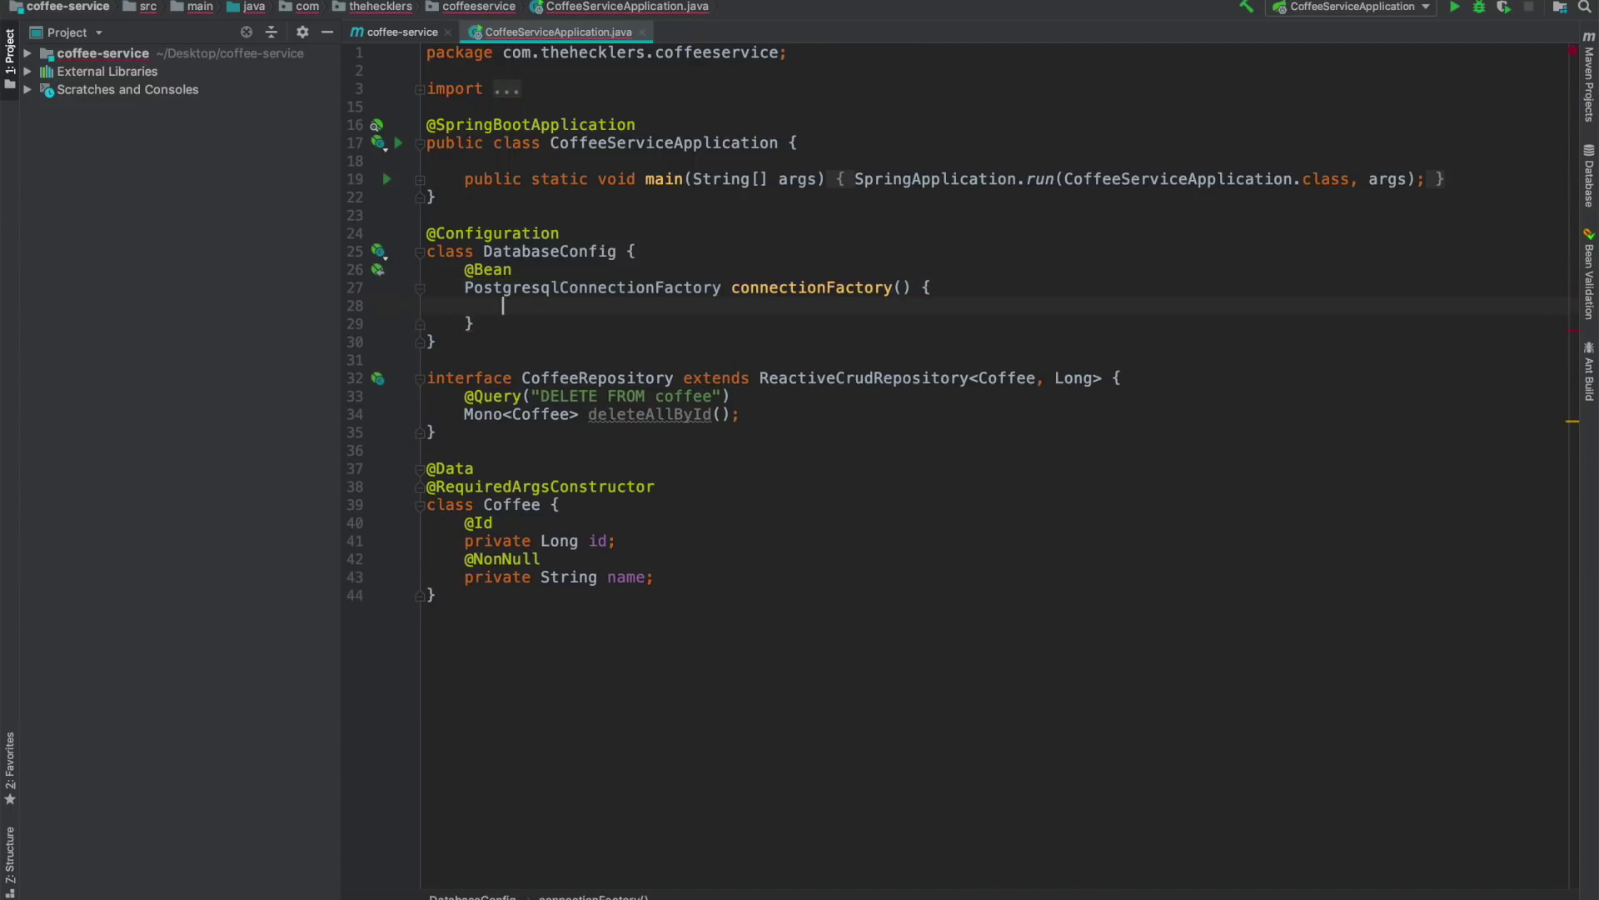
text(return )
text(new P)
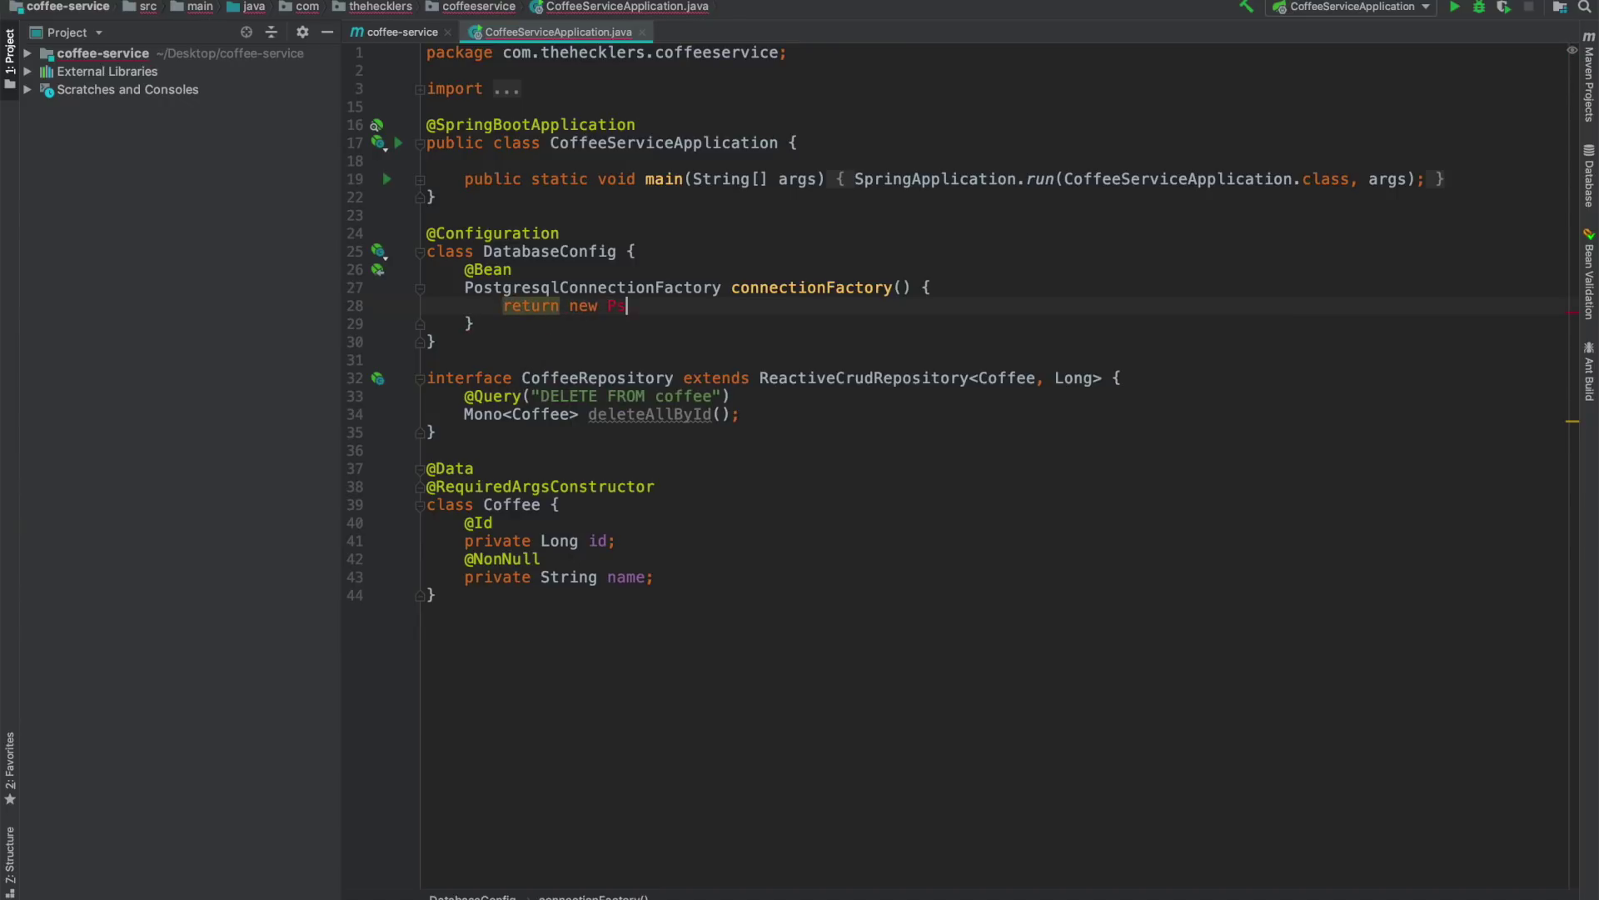
text(ostgresqlConnectionFactory()
Return a new PostgresqlConnectionFactory from PostgresqlConnectionConfiguration.builder(), with .build() on its own line
key(Return)
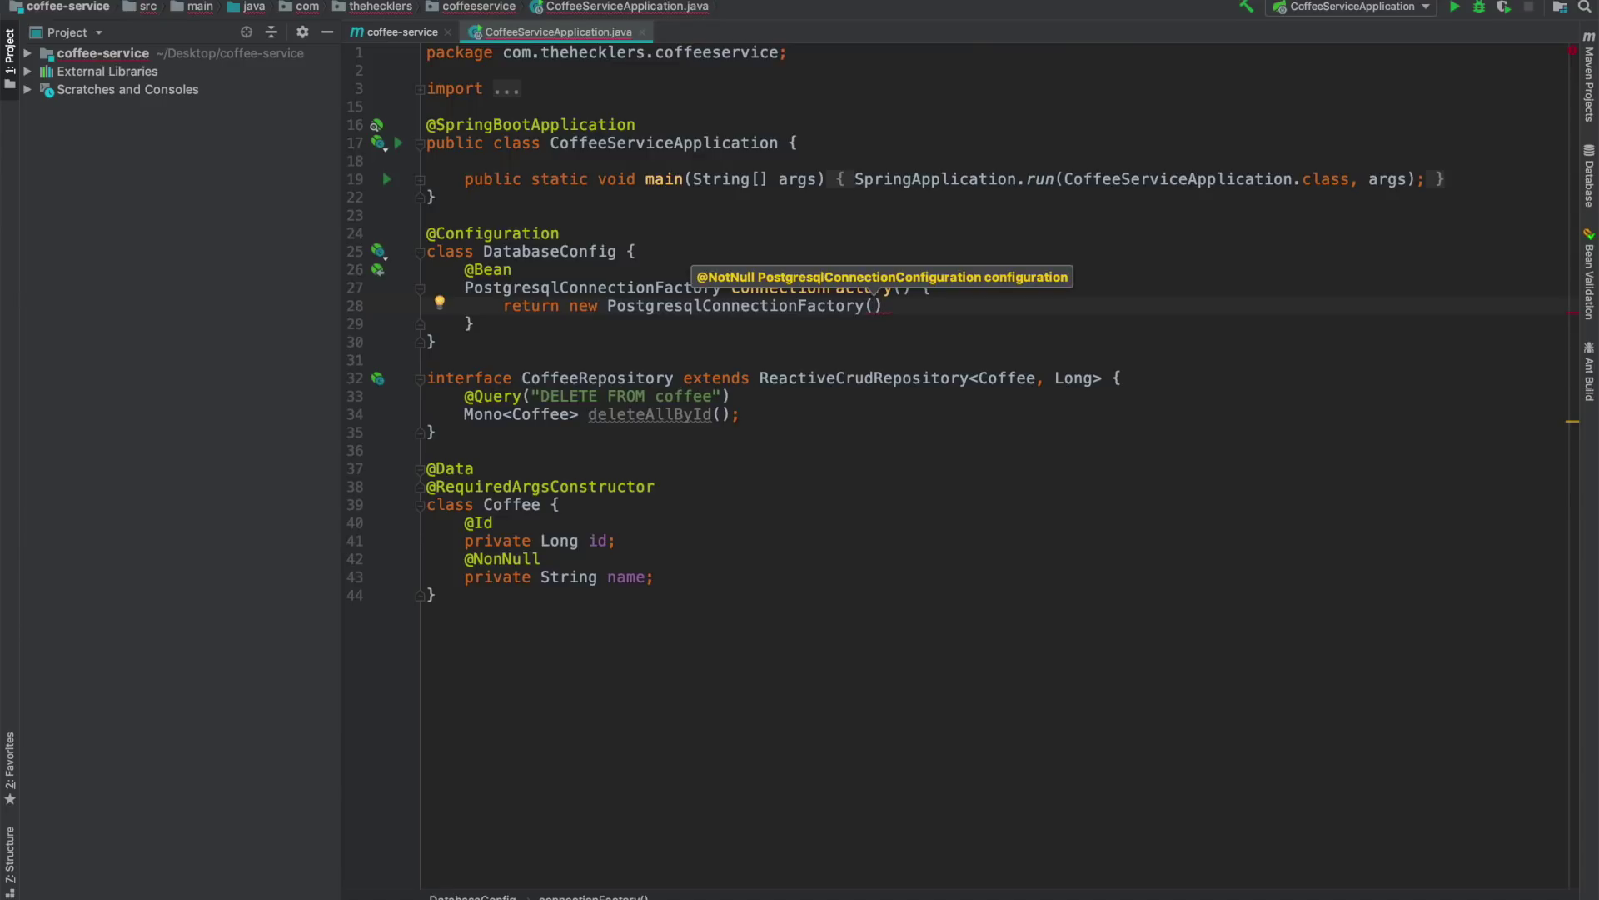
key(Return)
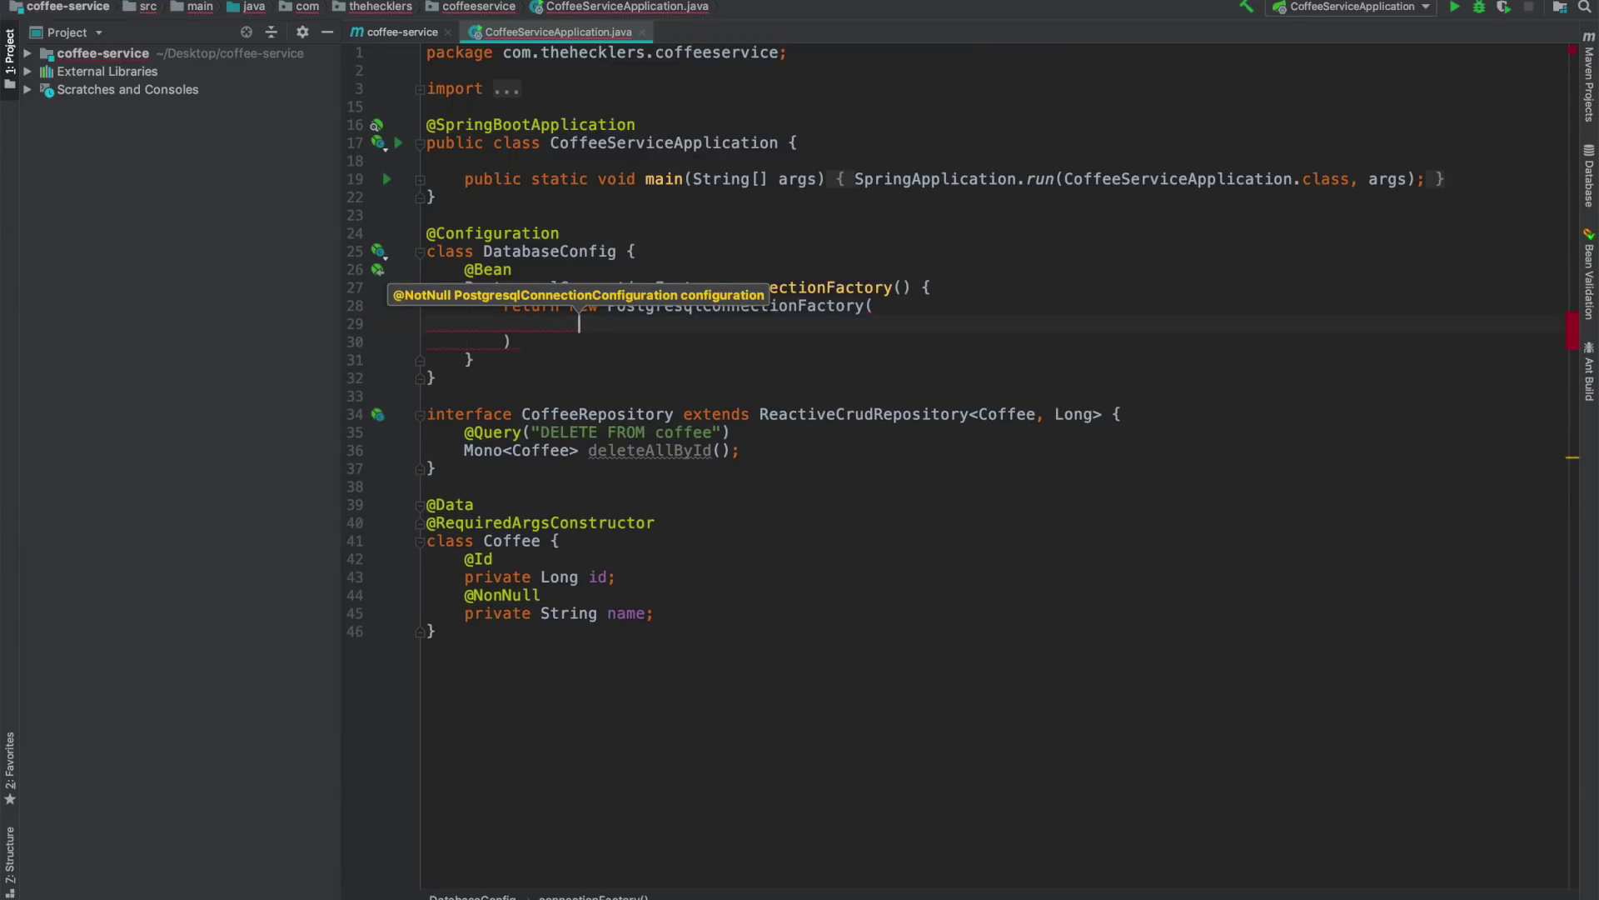
text(Pos)
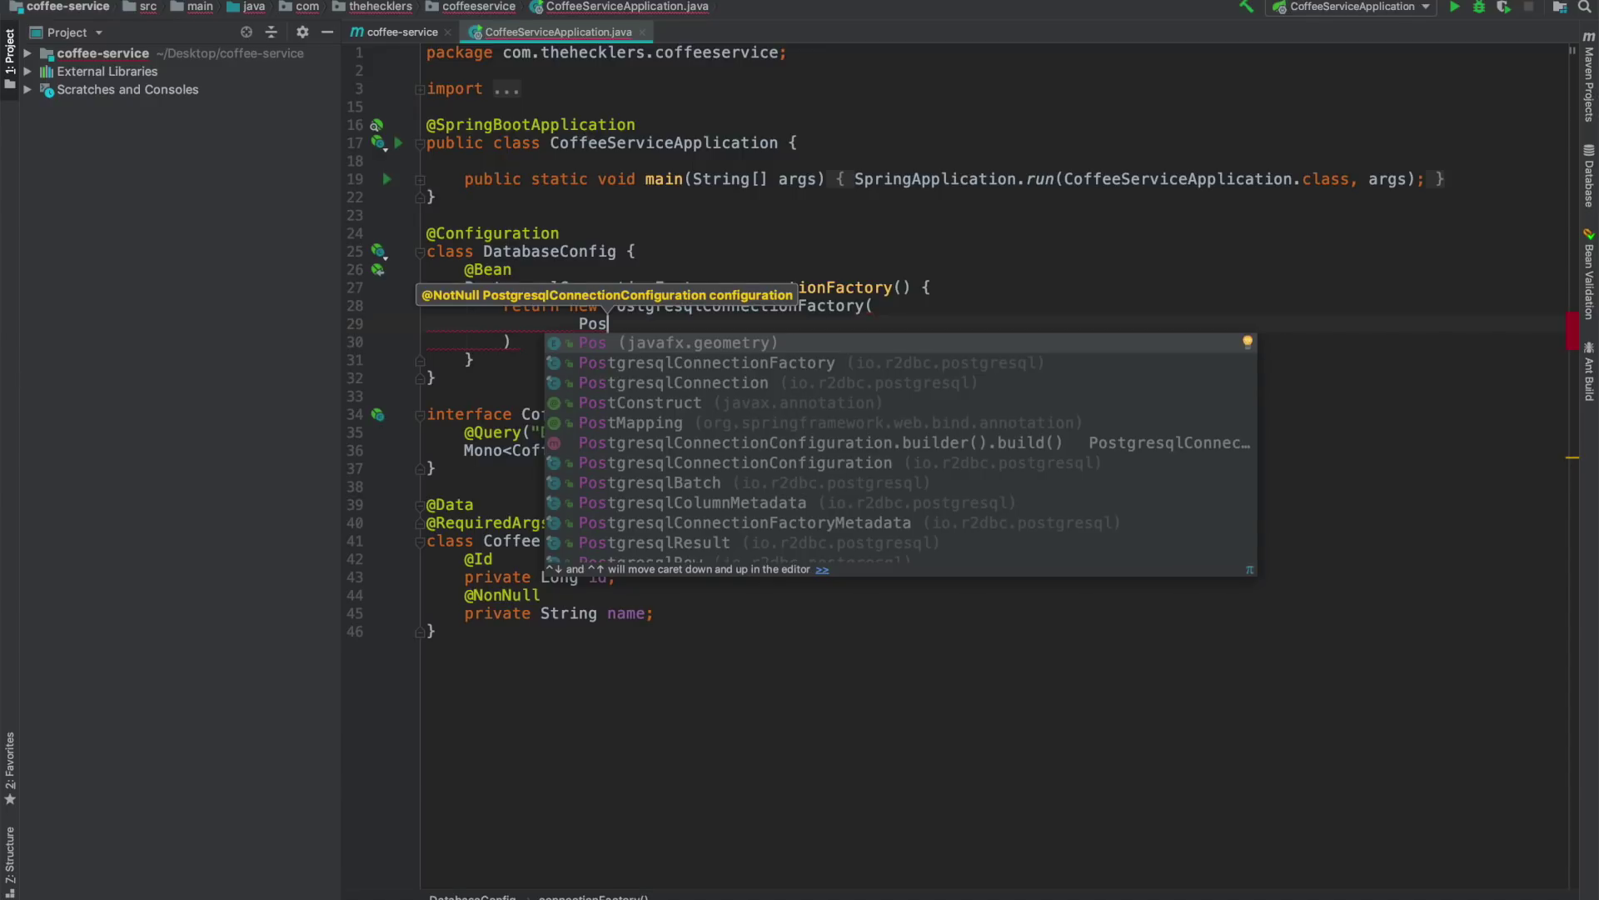
text(Con)
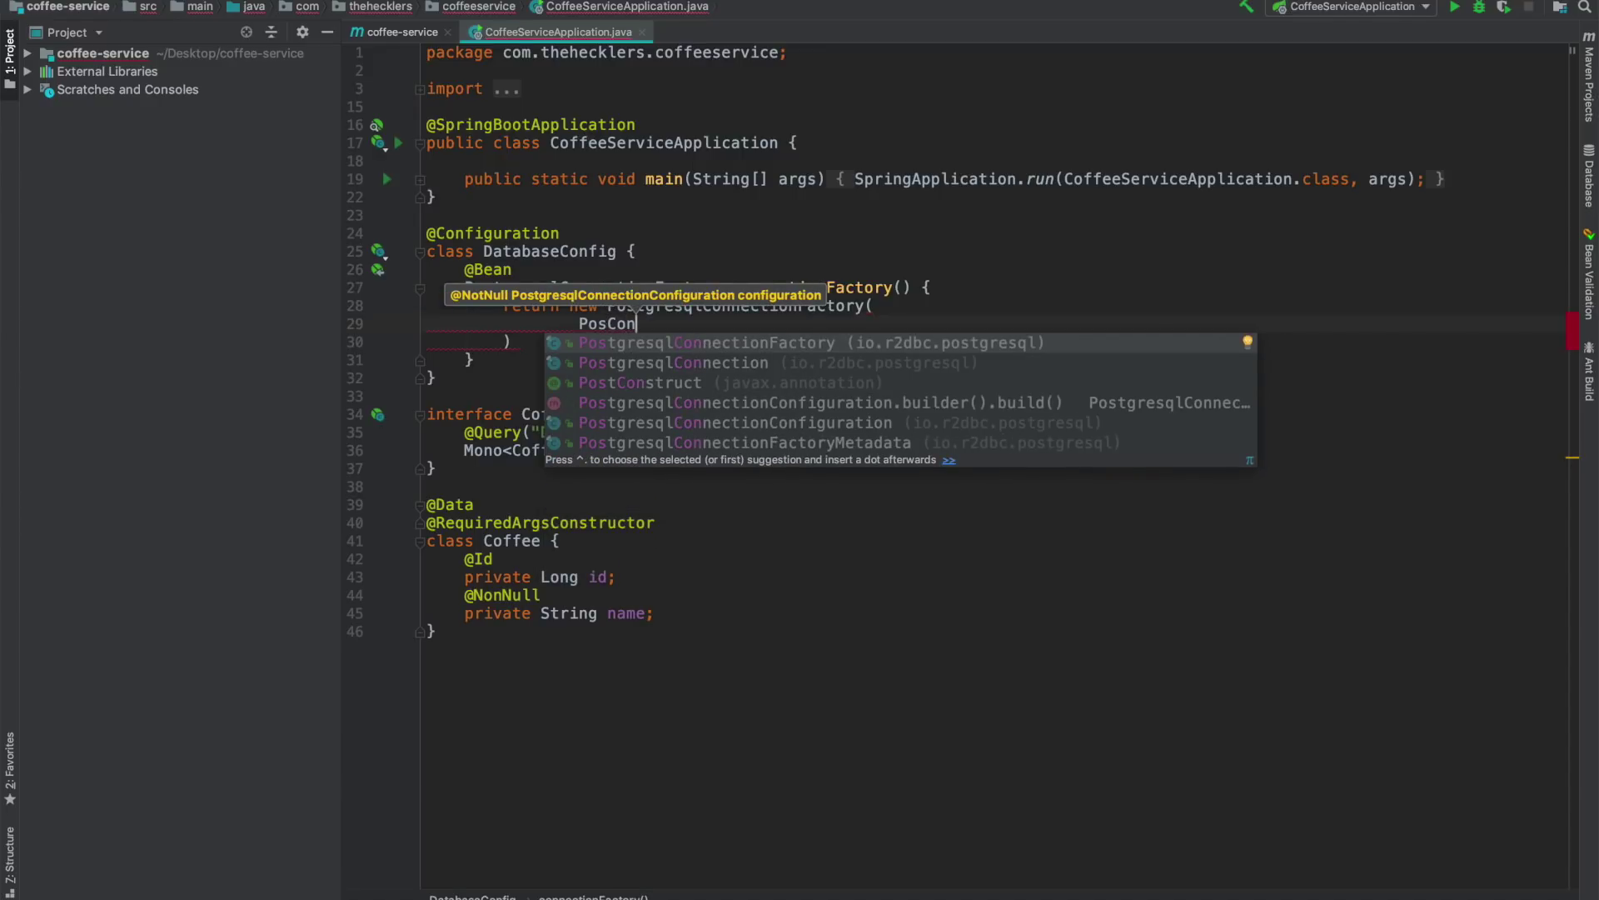
text(Co)
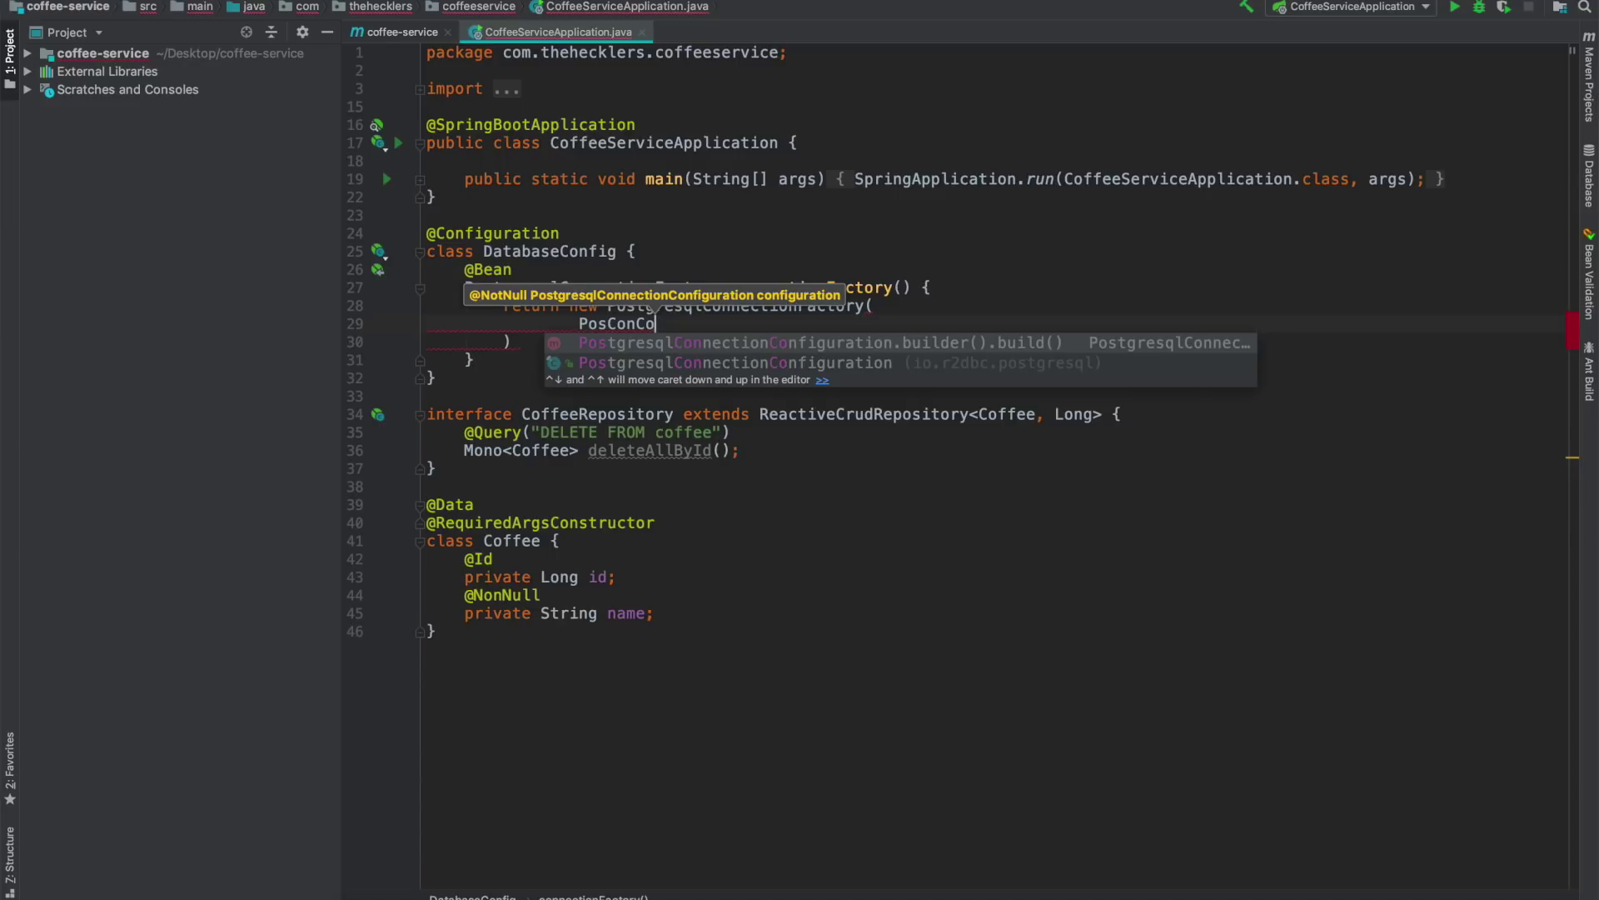
key(Return)
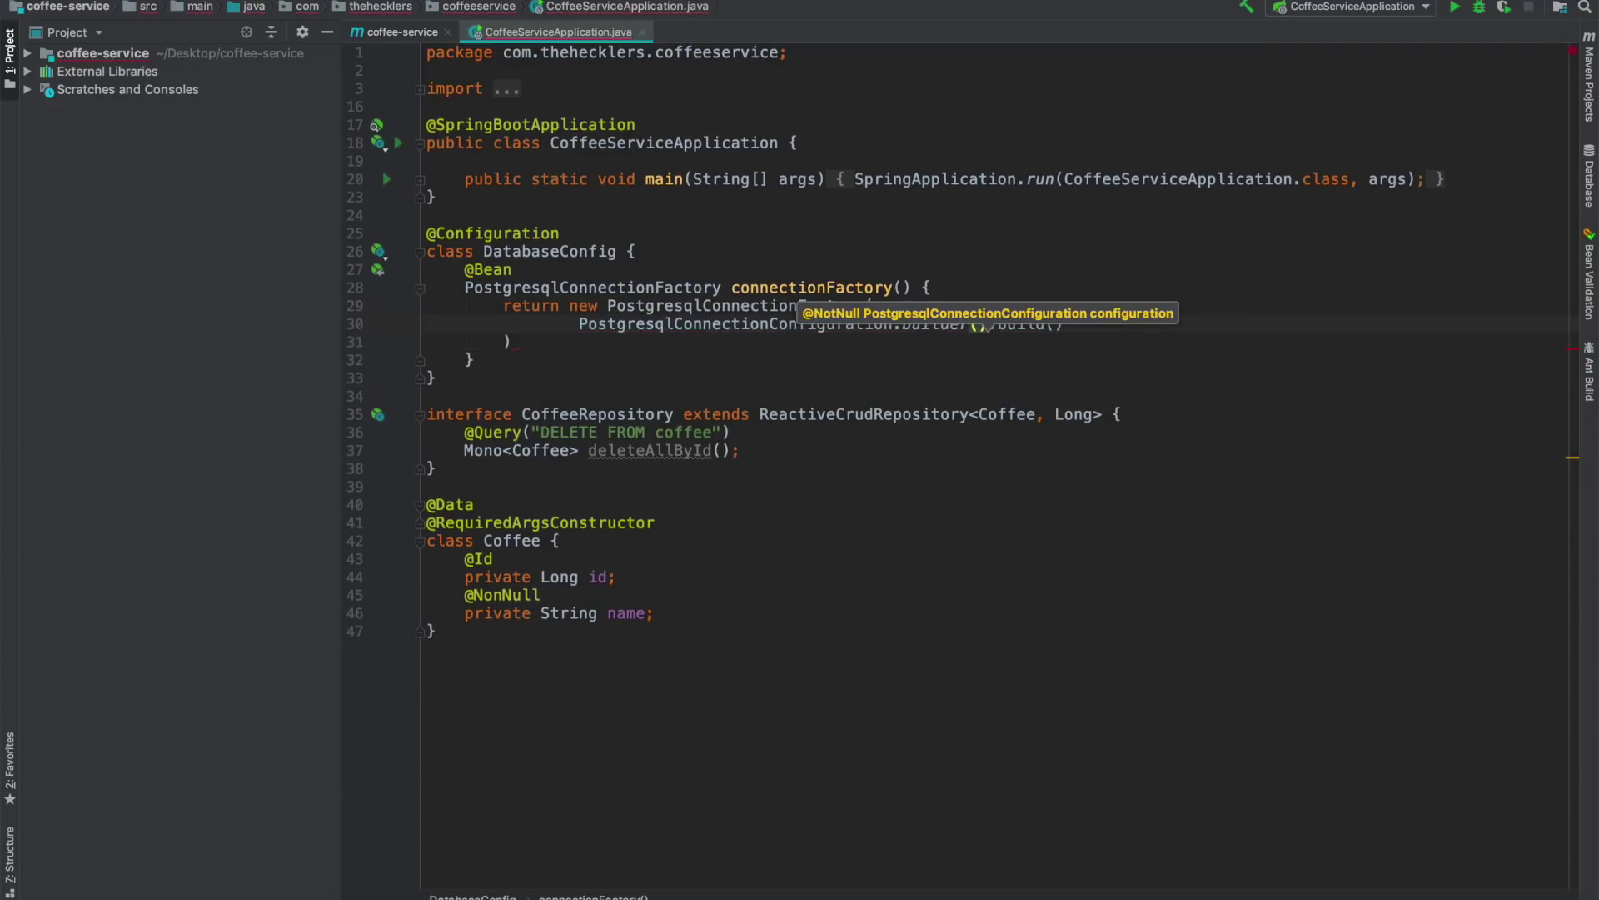
key(Right)
key(Return)
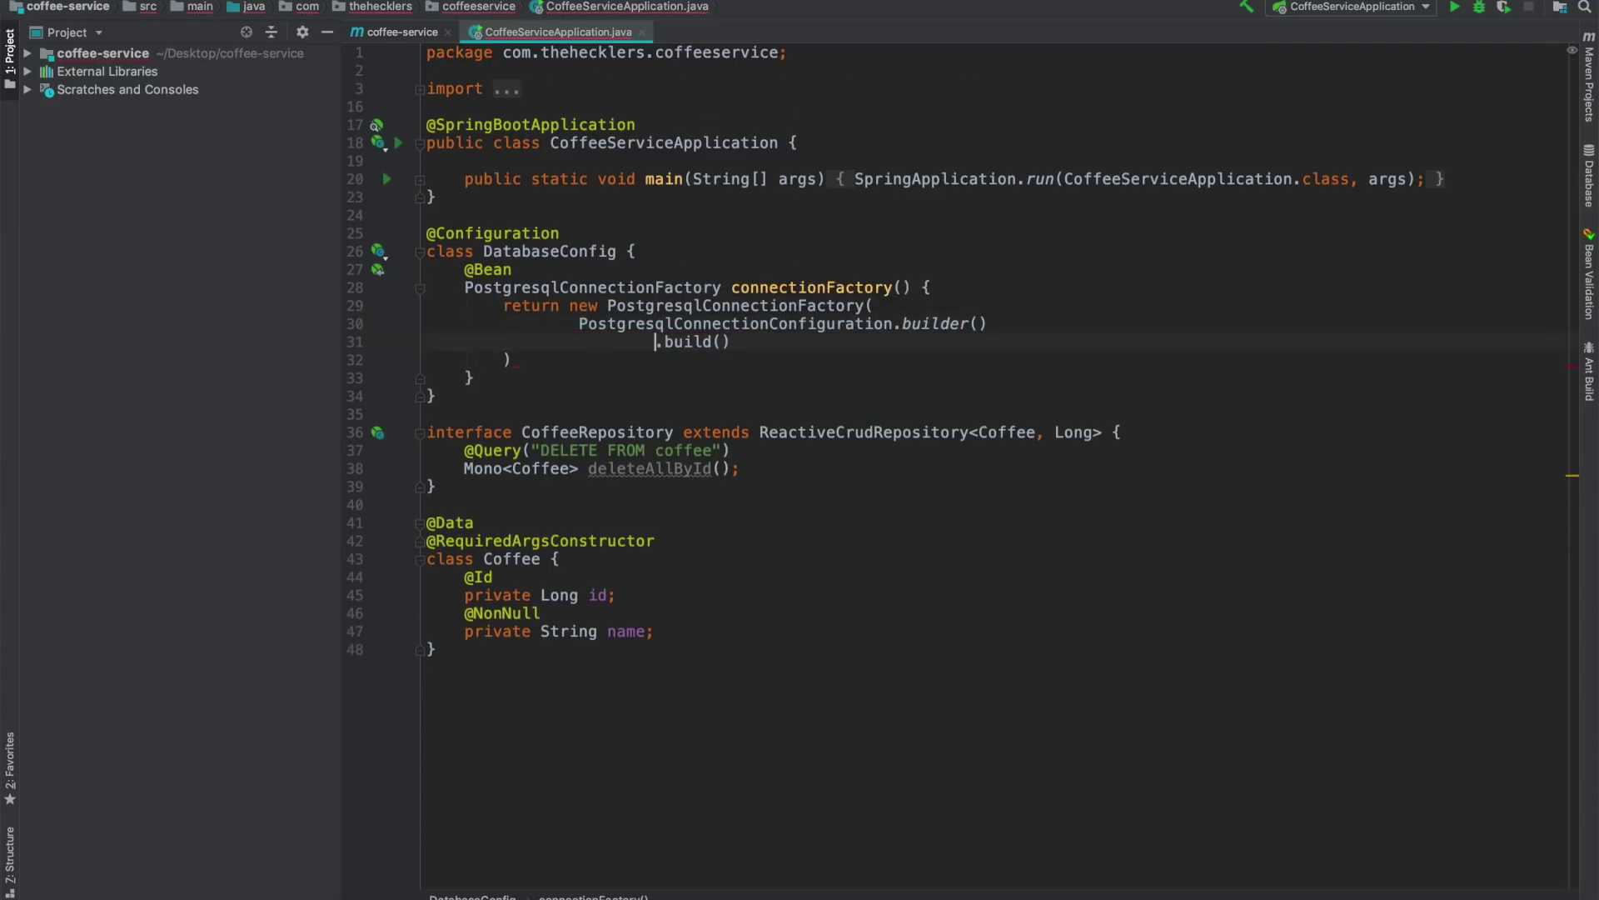
key(Return)
key(Up)
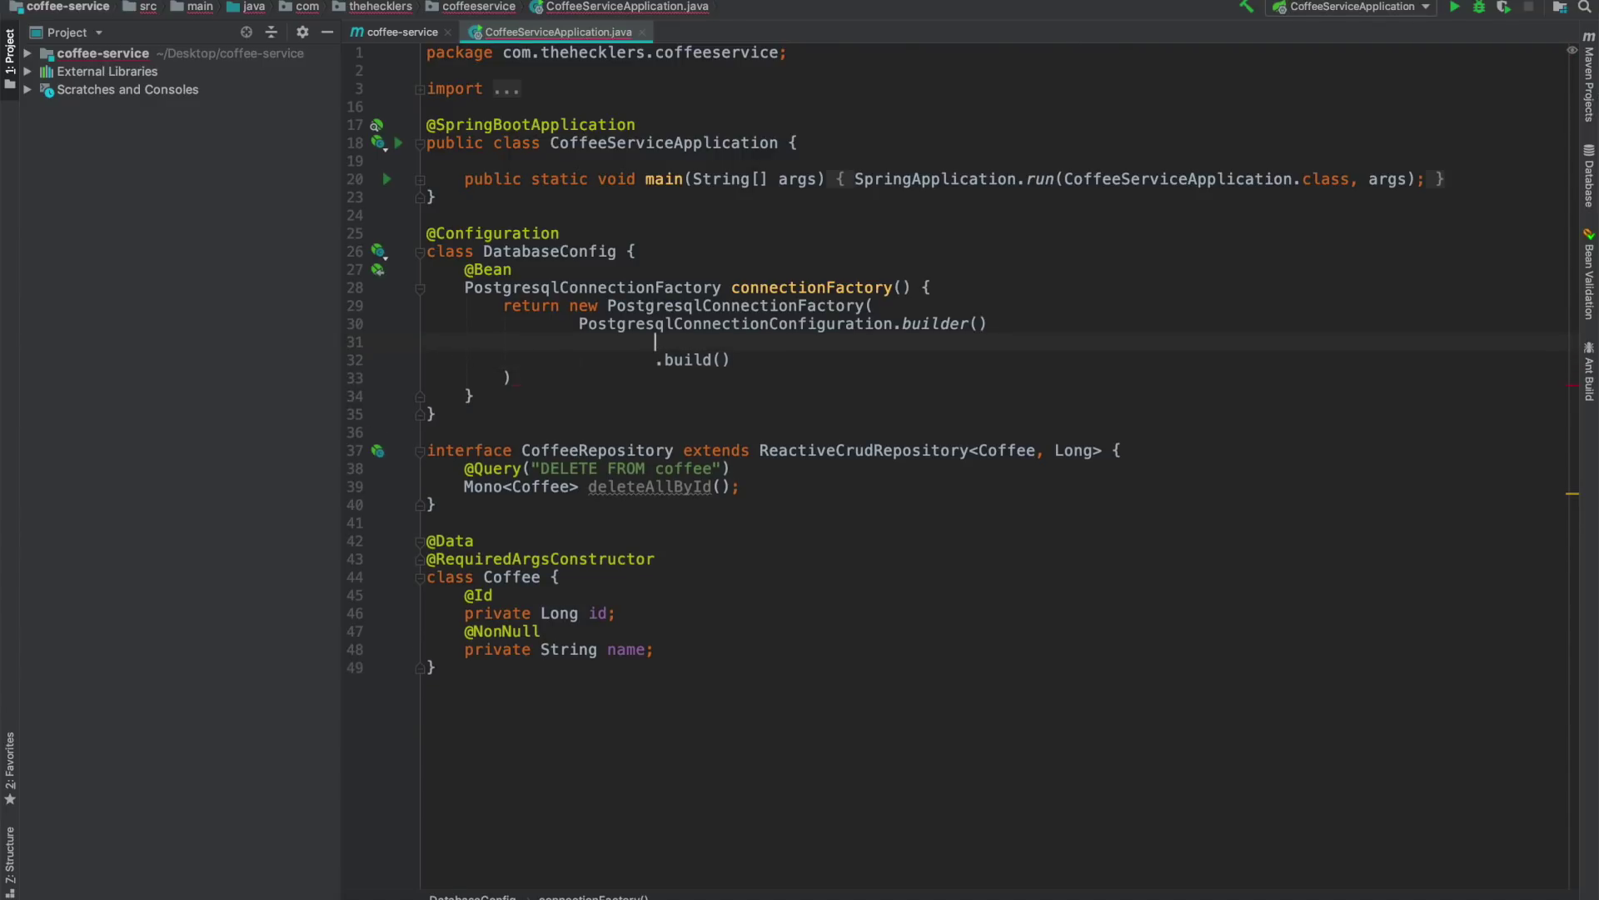
text(.ho)
Add .host("localhost") and .database("postgres") to the connection builder
key(Return)
key(End)
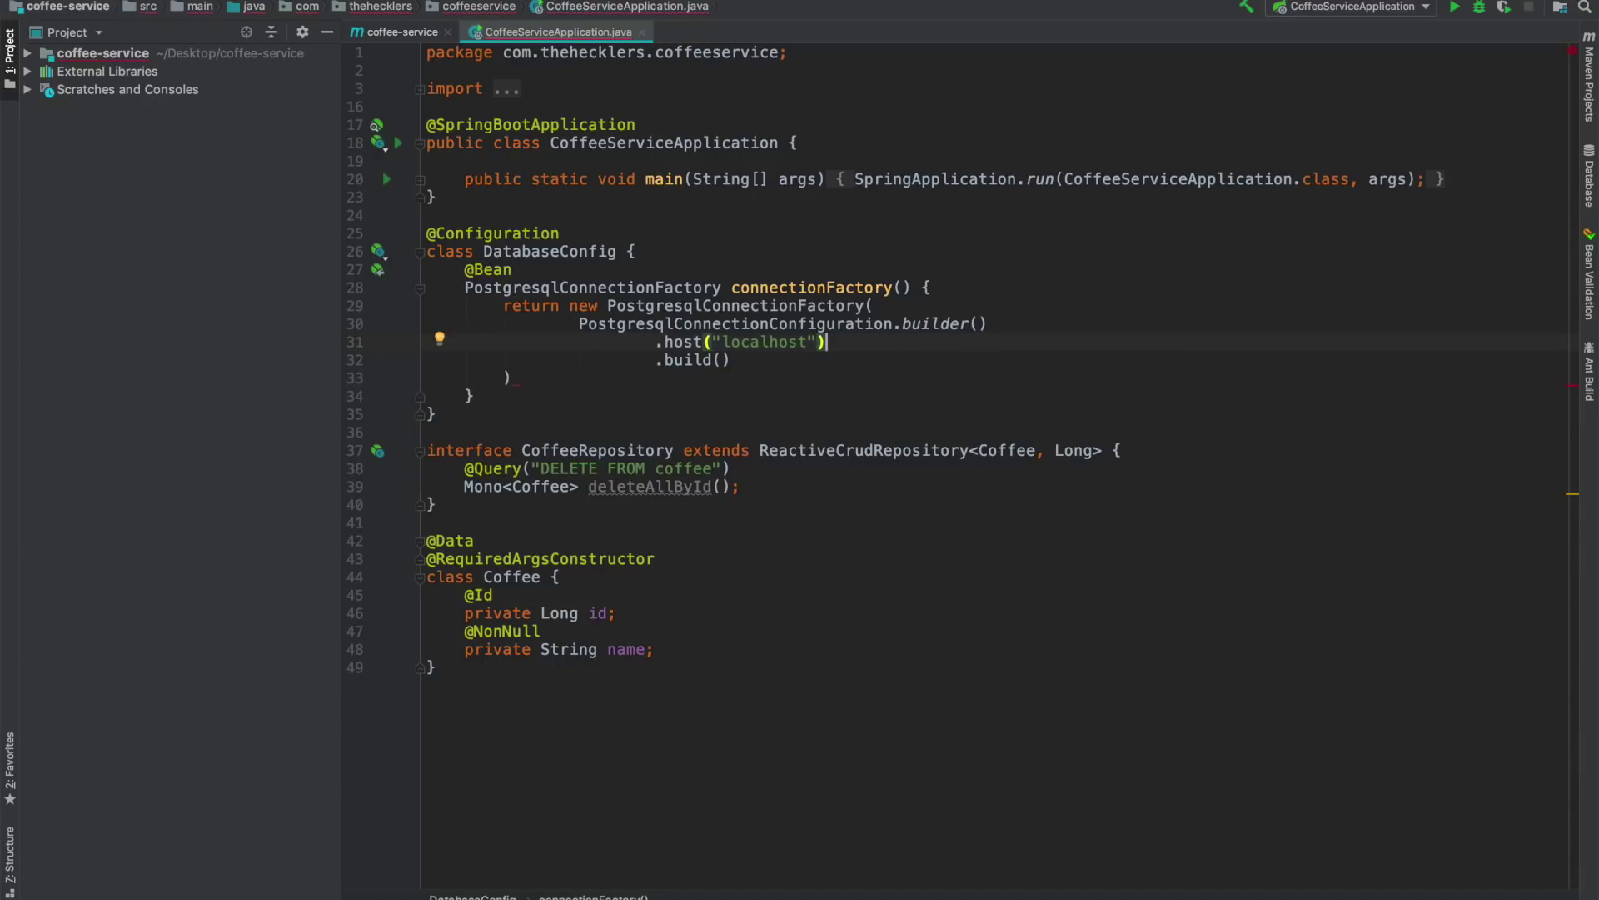
key(Return)
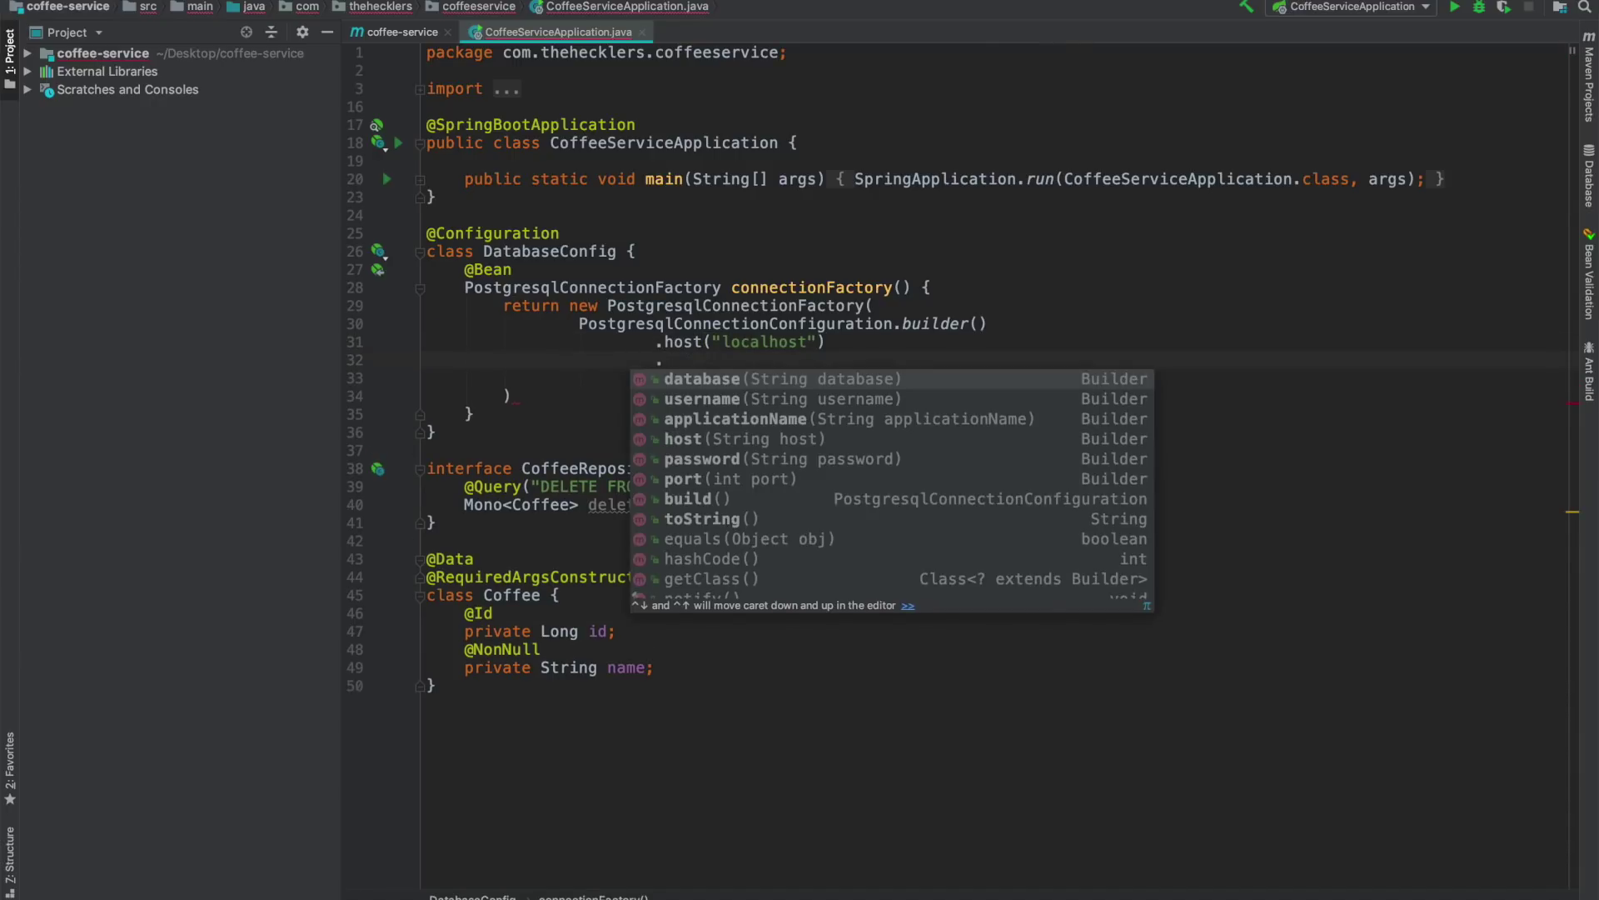
key(Return)
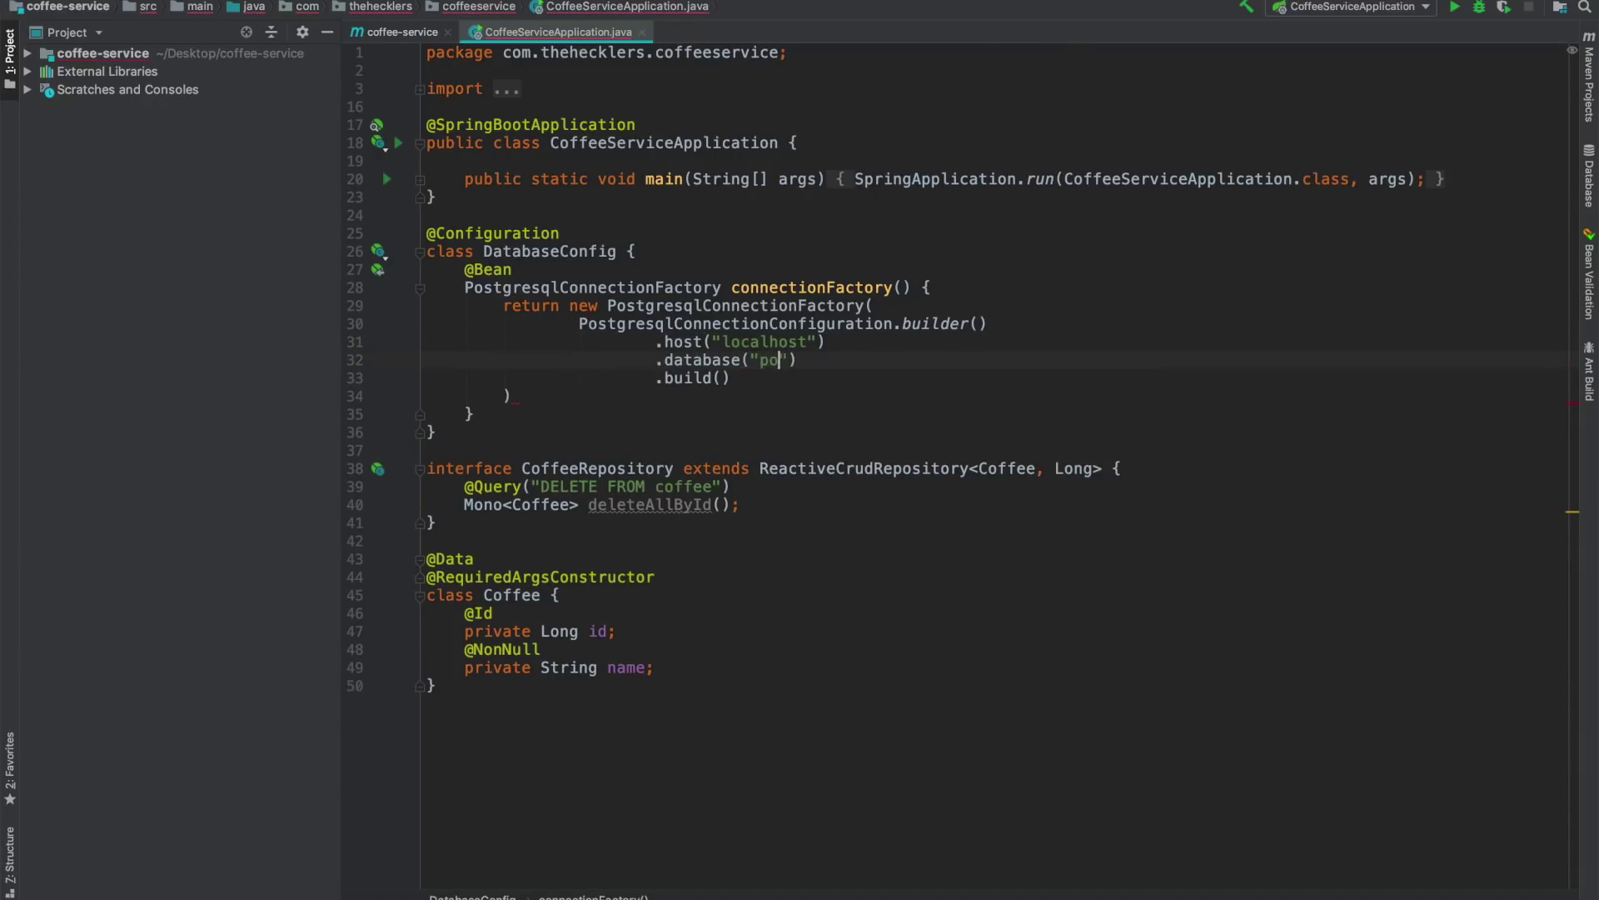
key(BackSpace)
key(End)
key(Return)
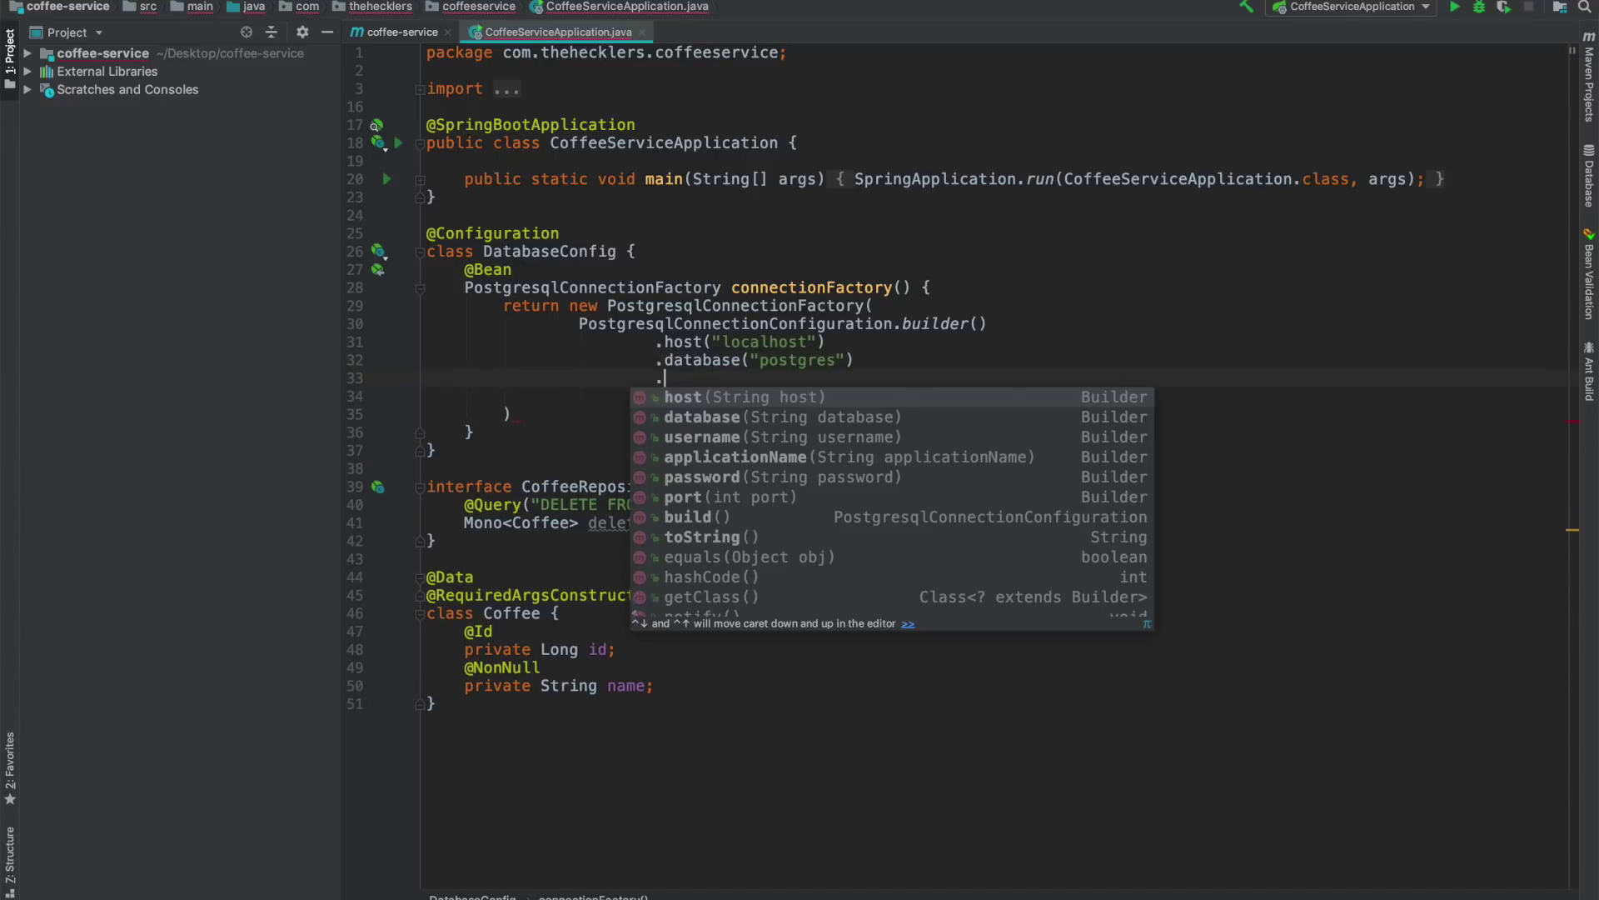
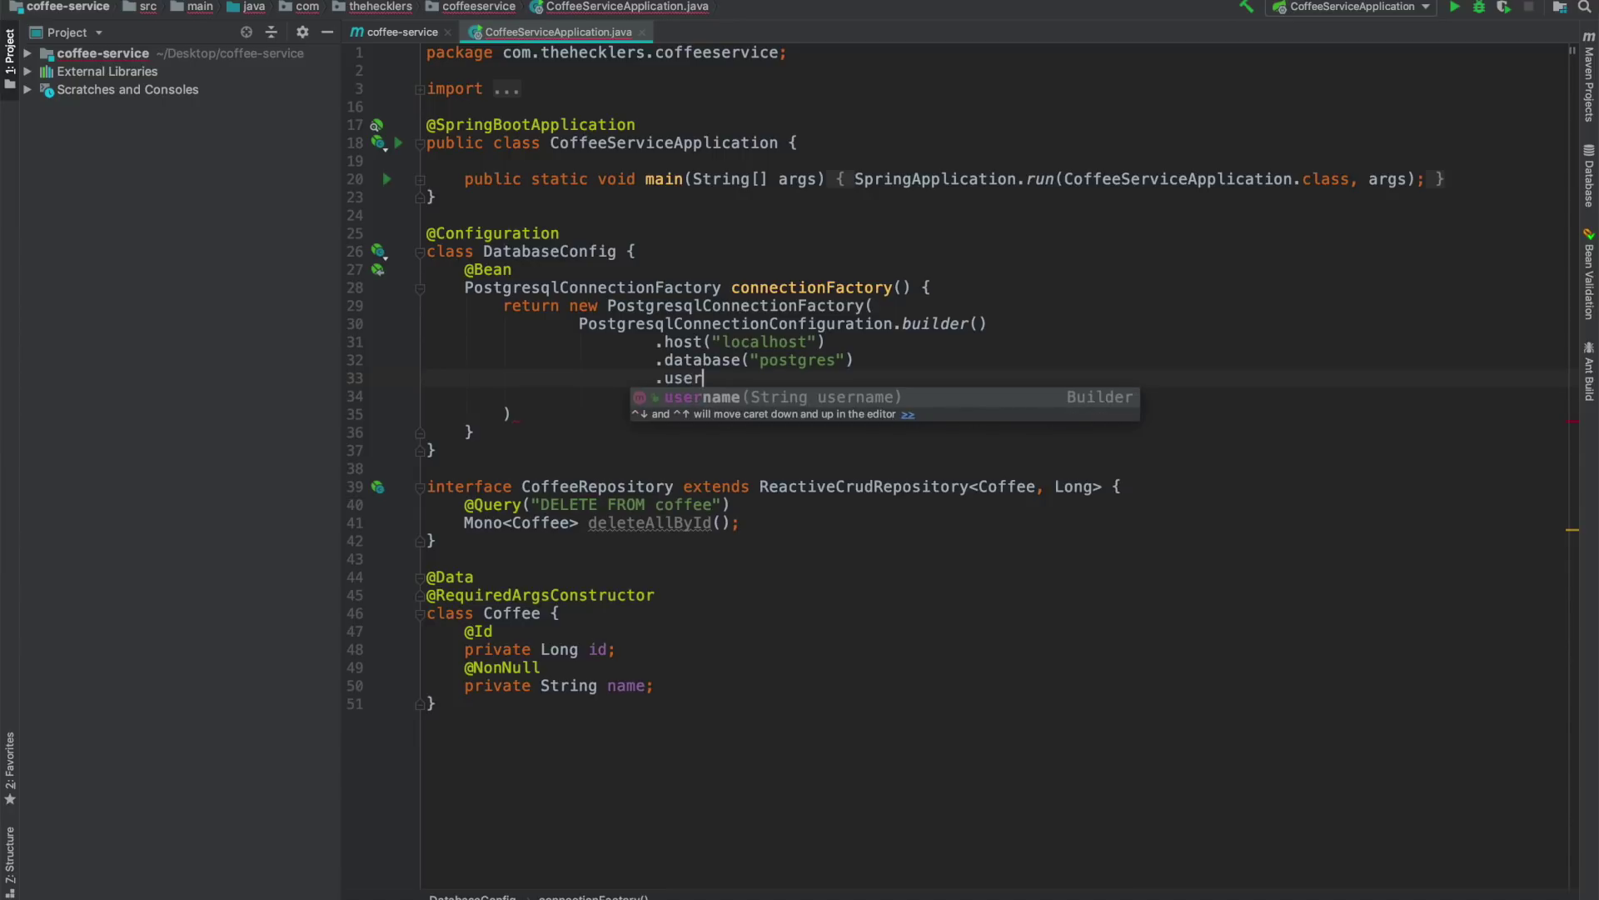
key(Return)
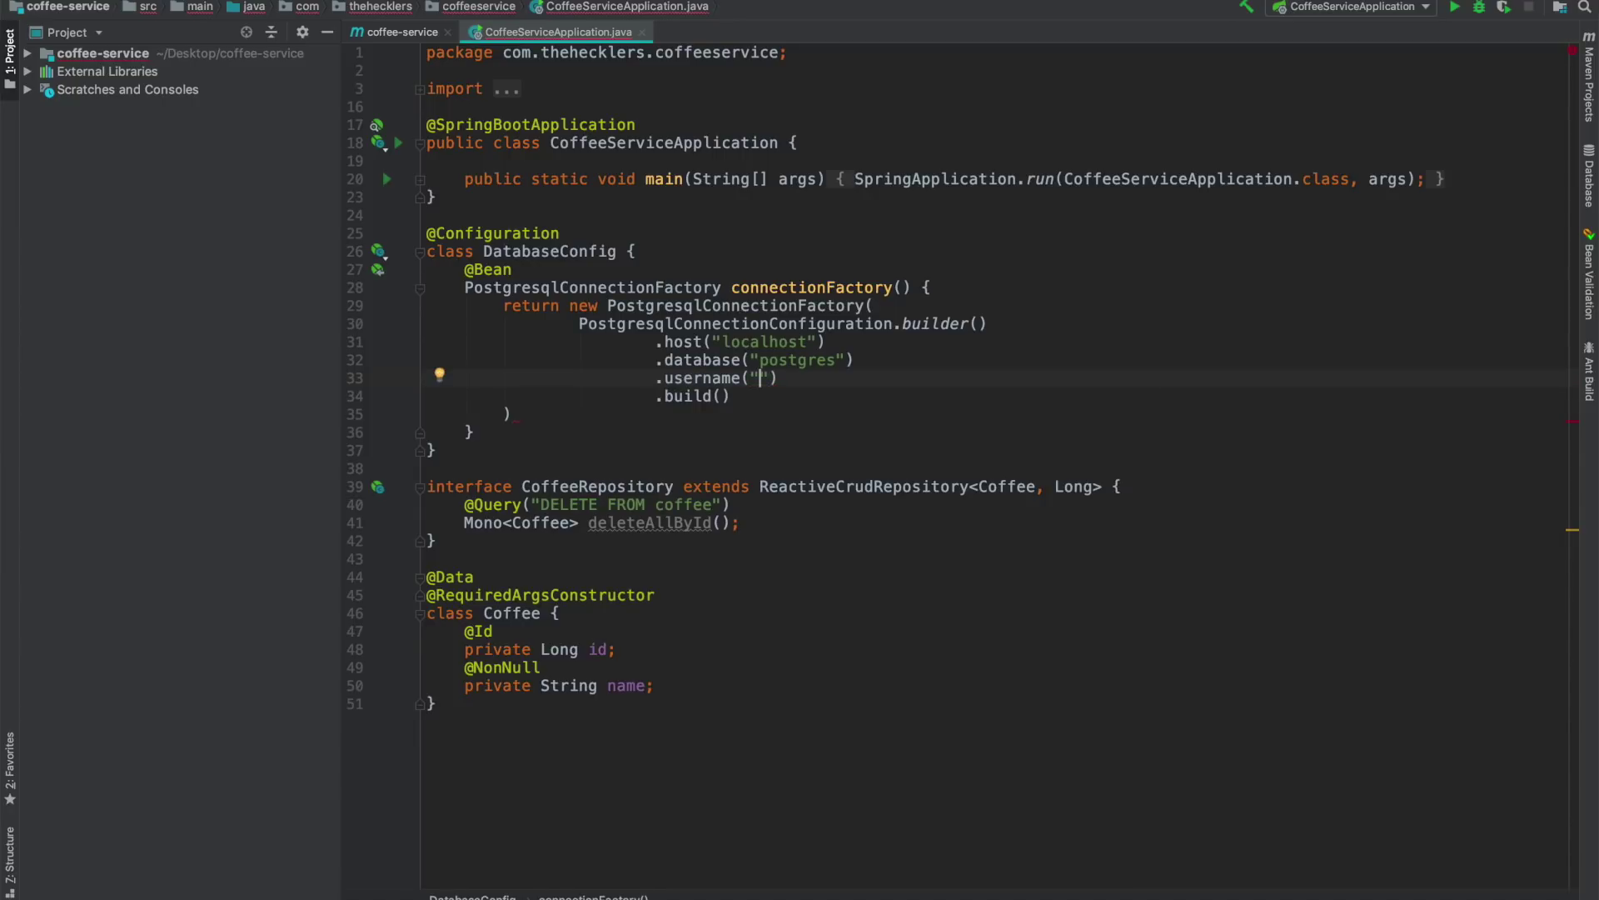
key(End)
key(Return)
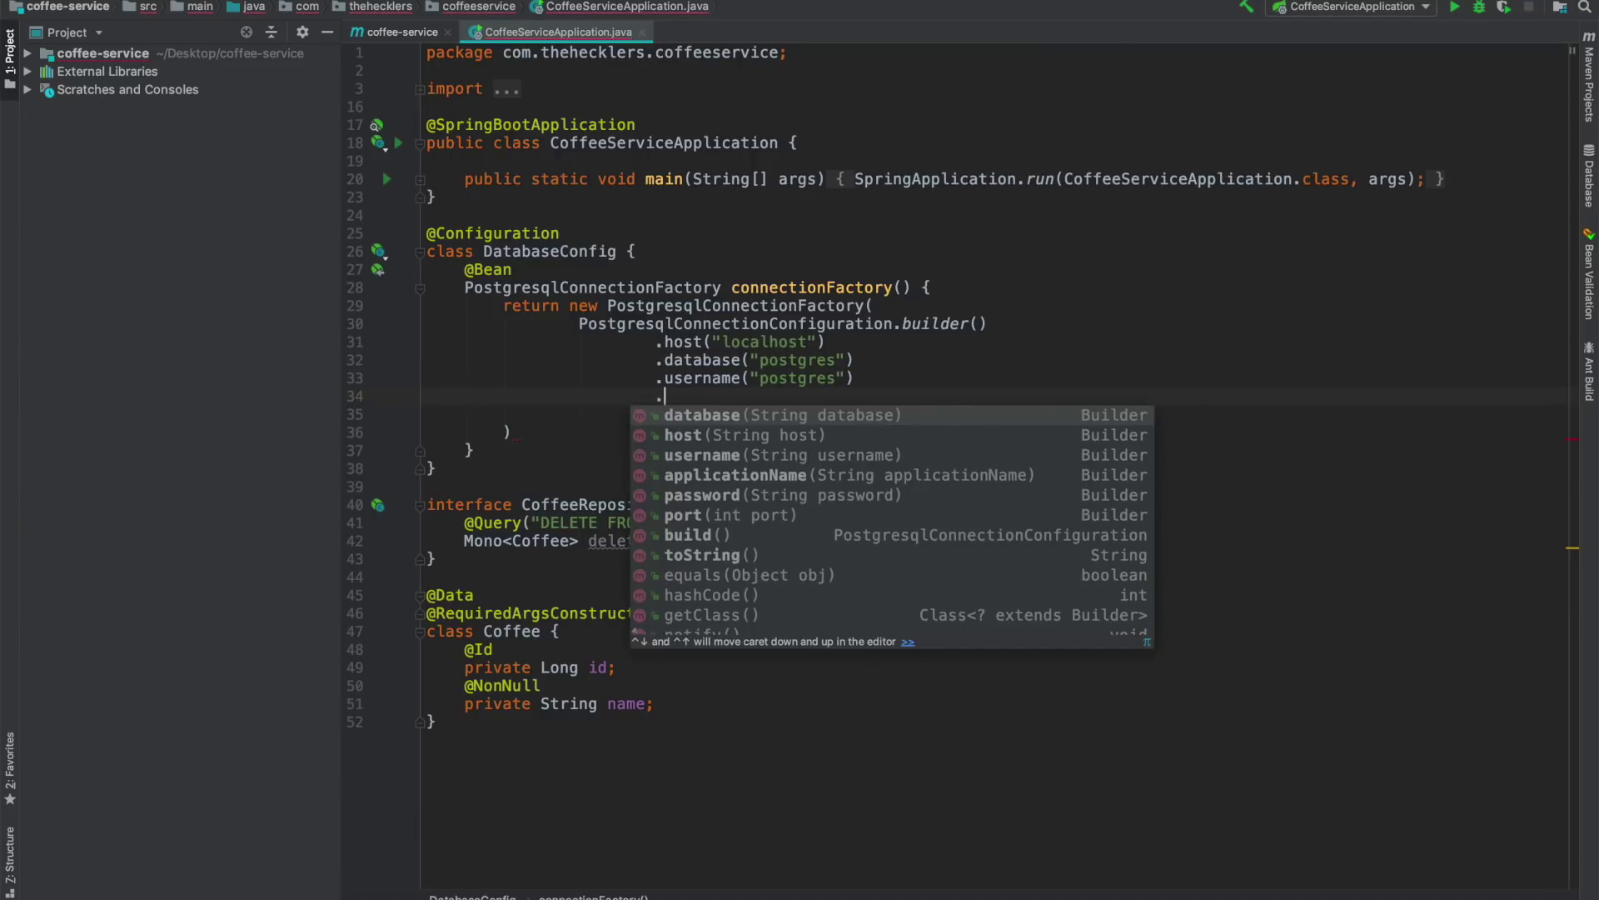
key(Return)
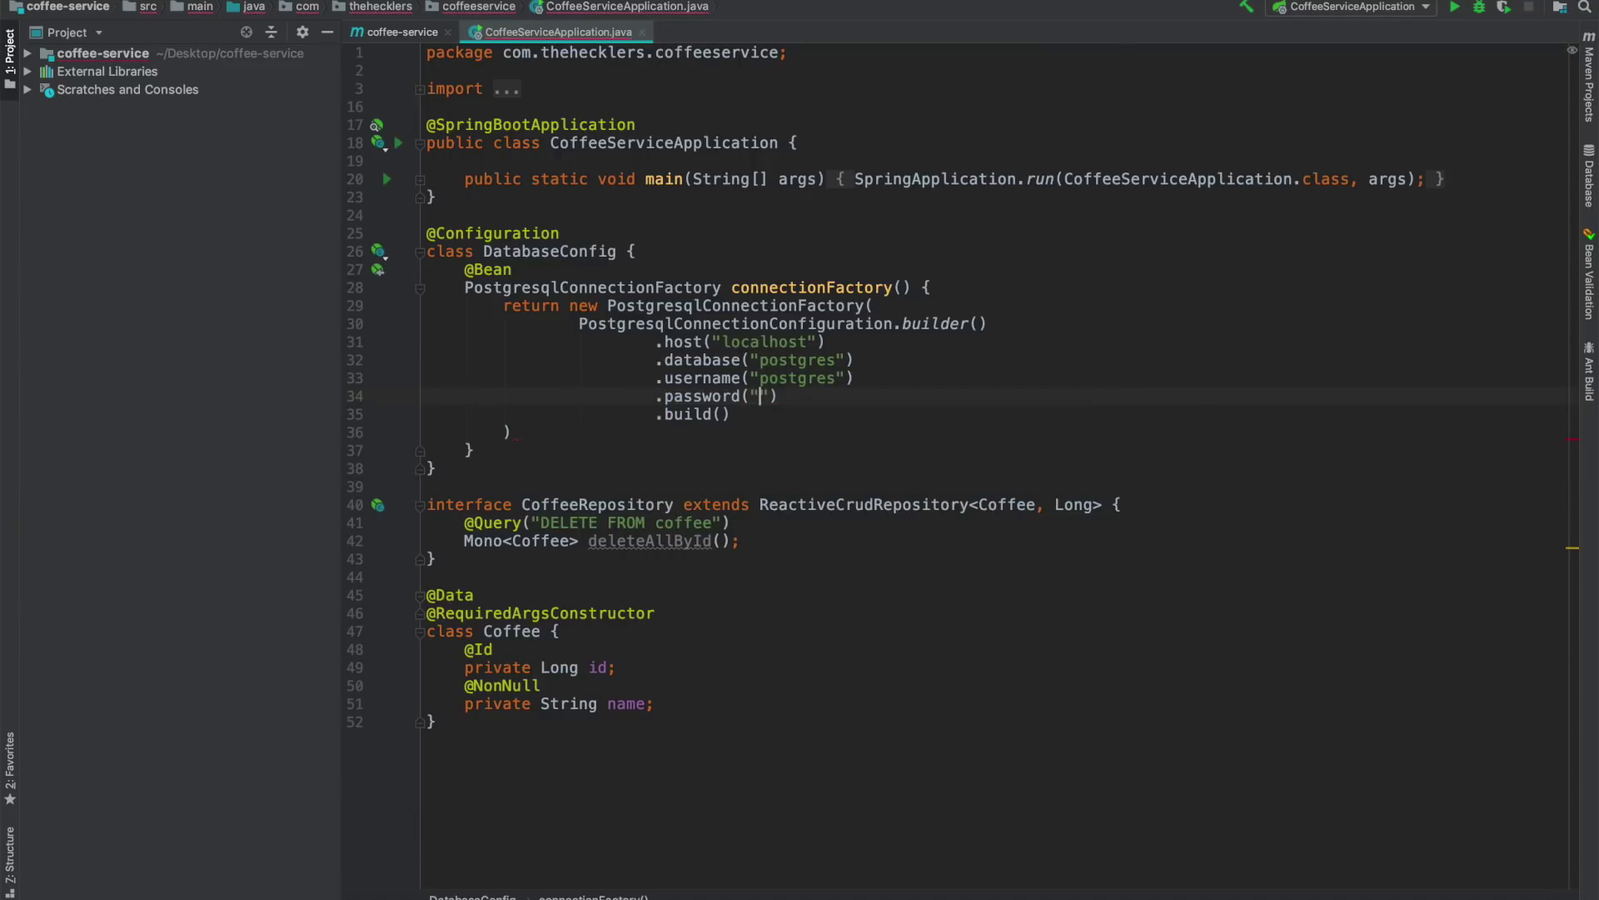
key(End)
key(Down)
key(Down)
key(Down)
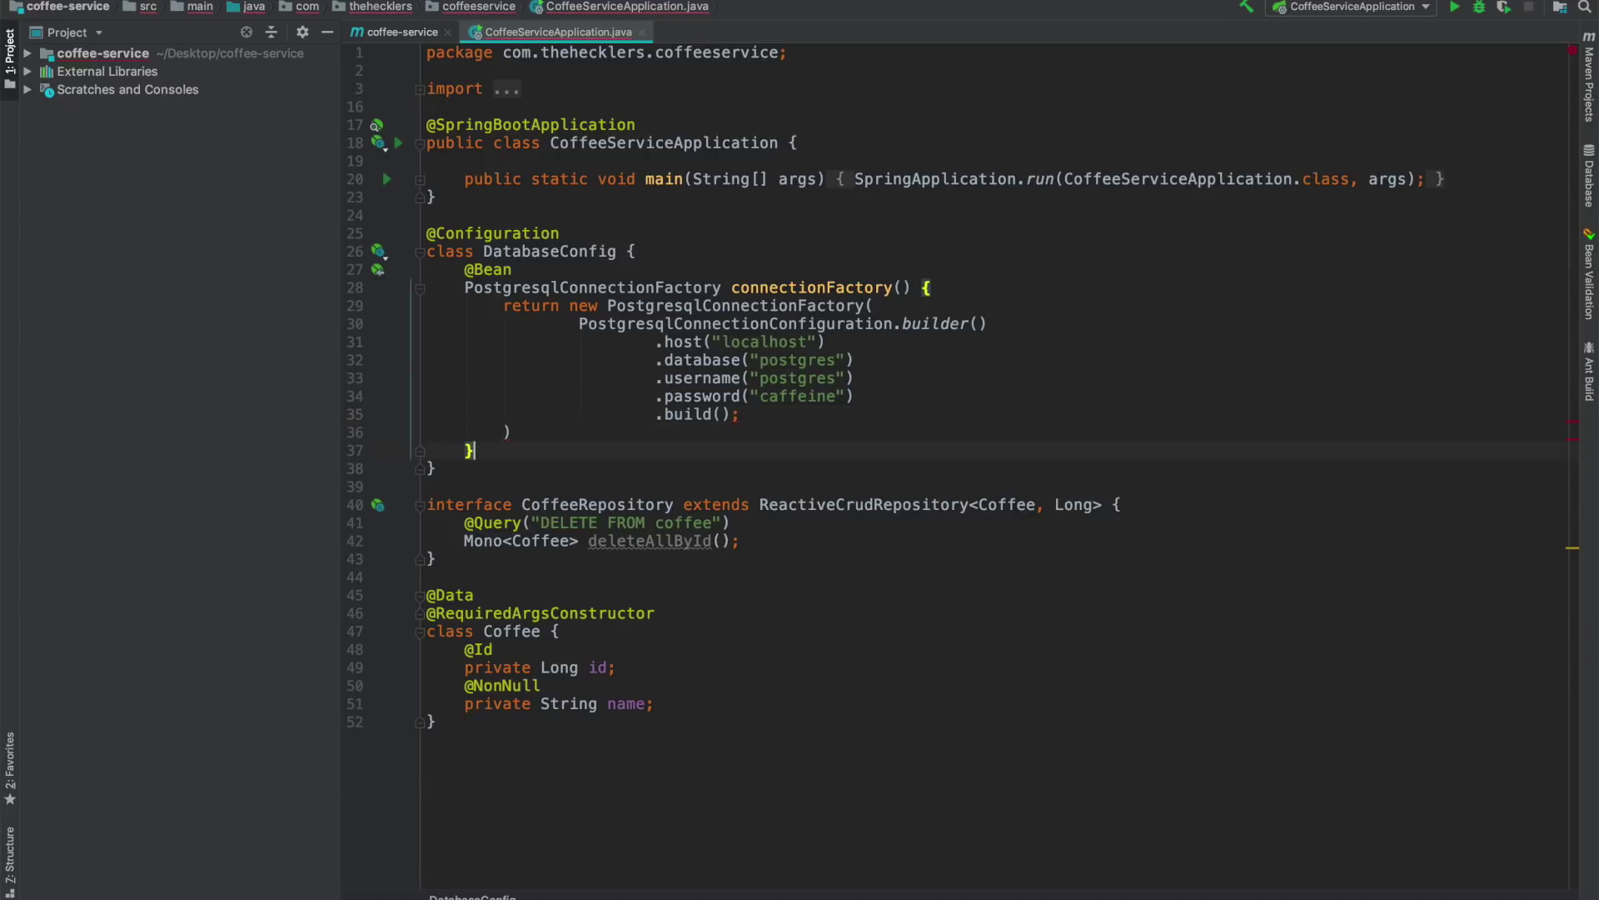
key(Return)
key(Return)
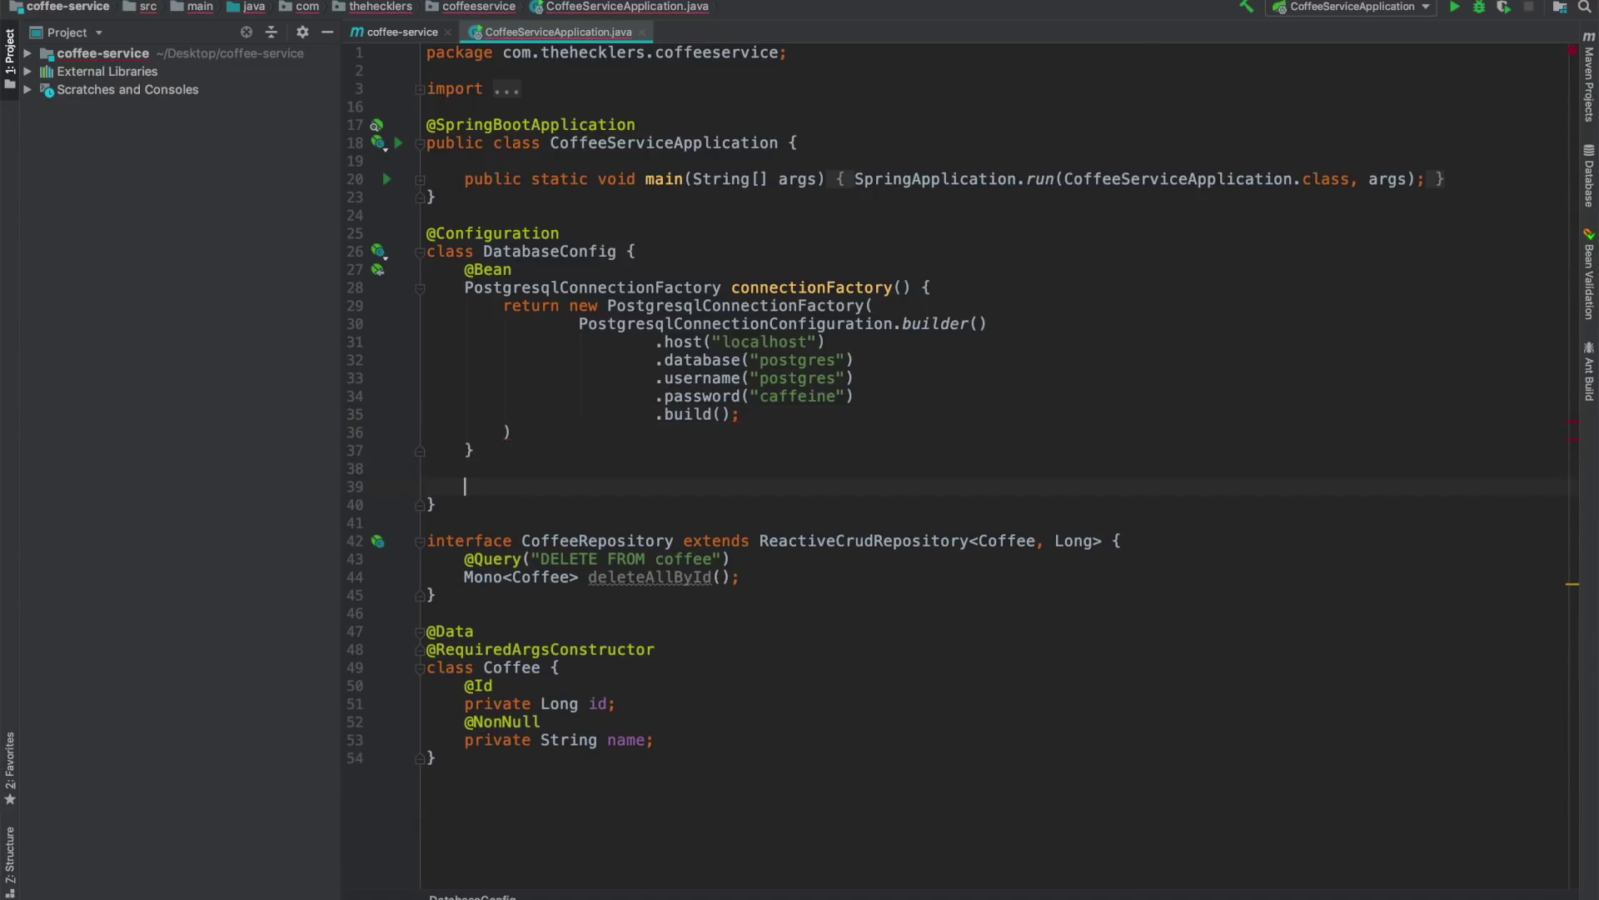
key(Return)
key(Return)
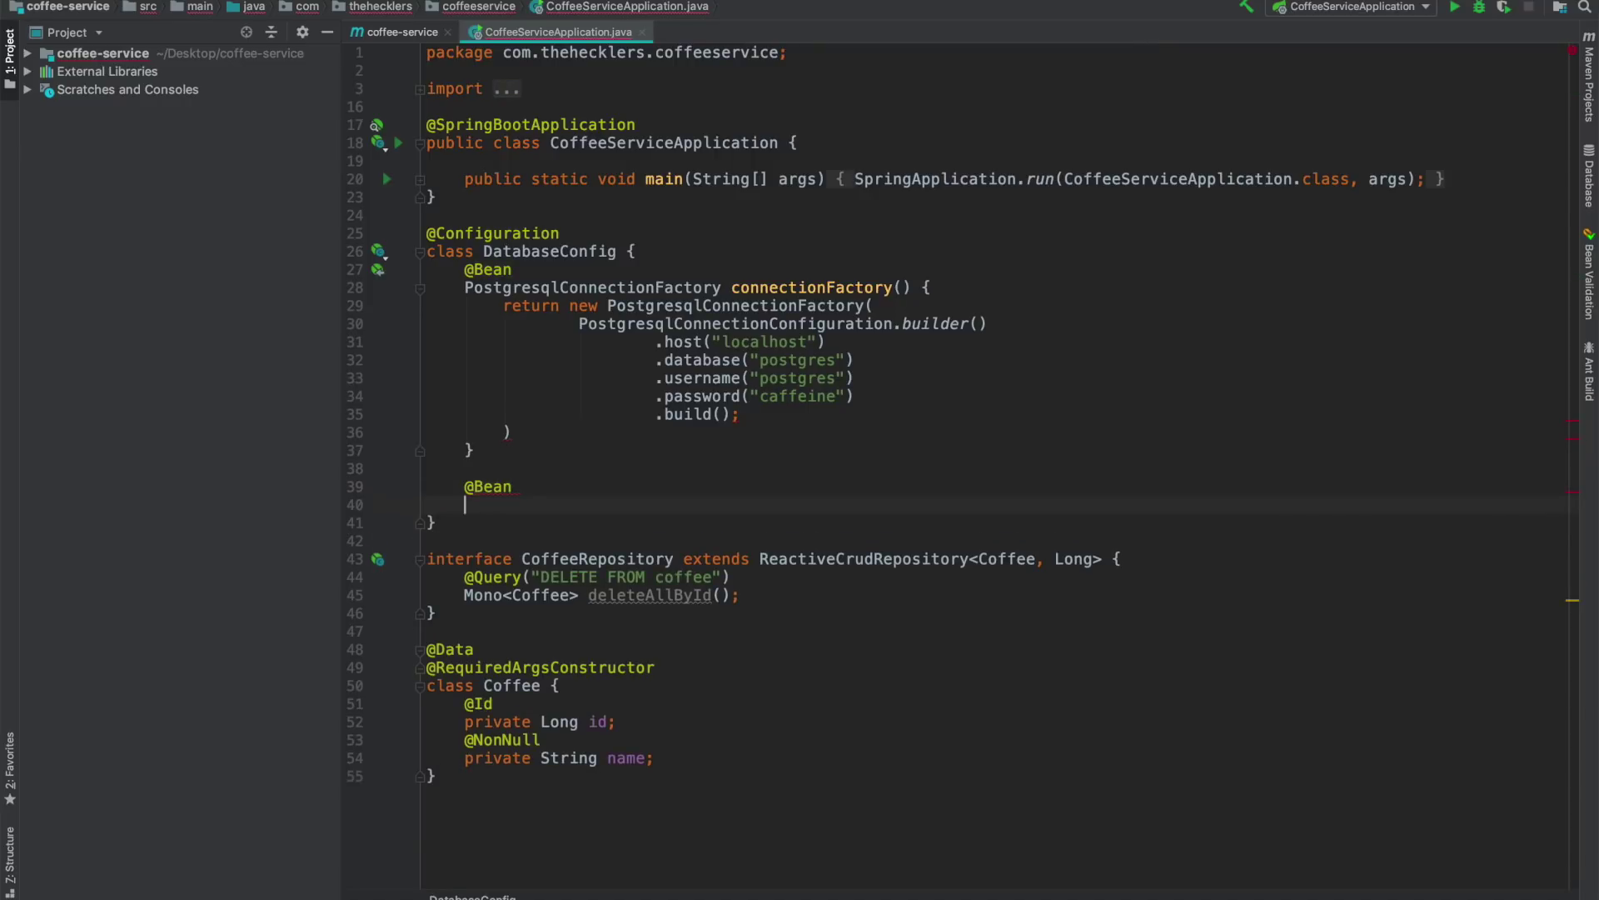
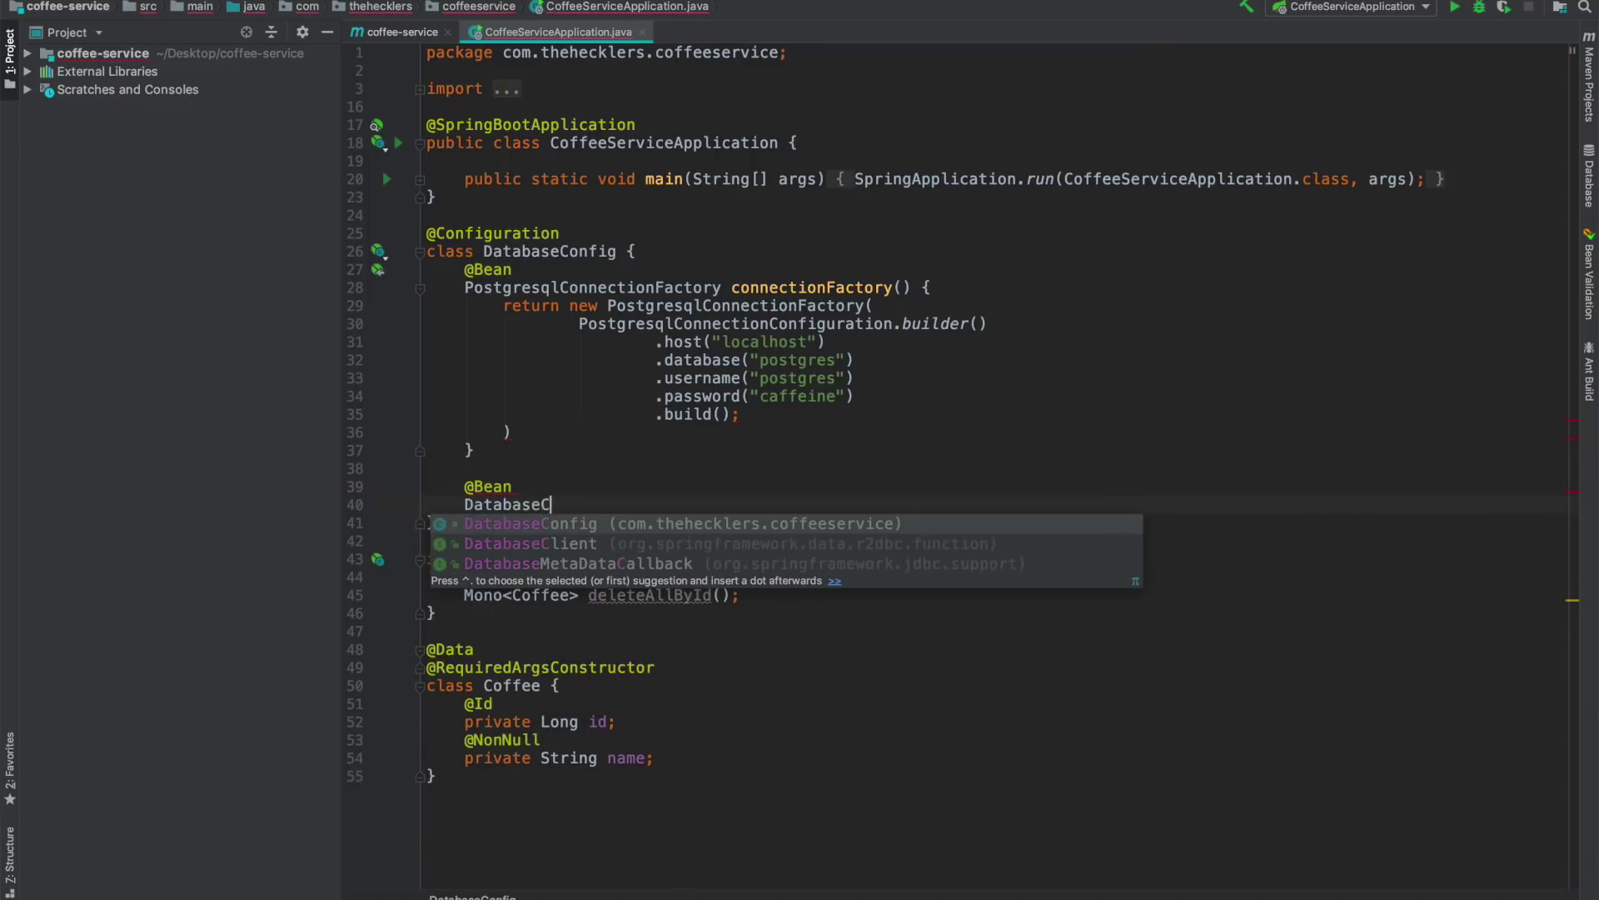
key(Return)
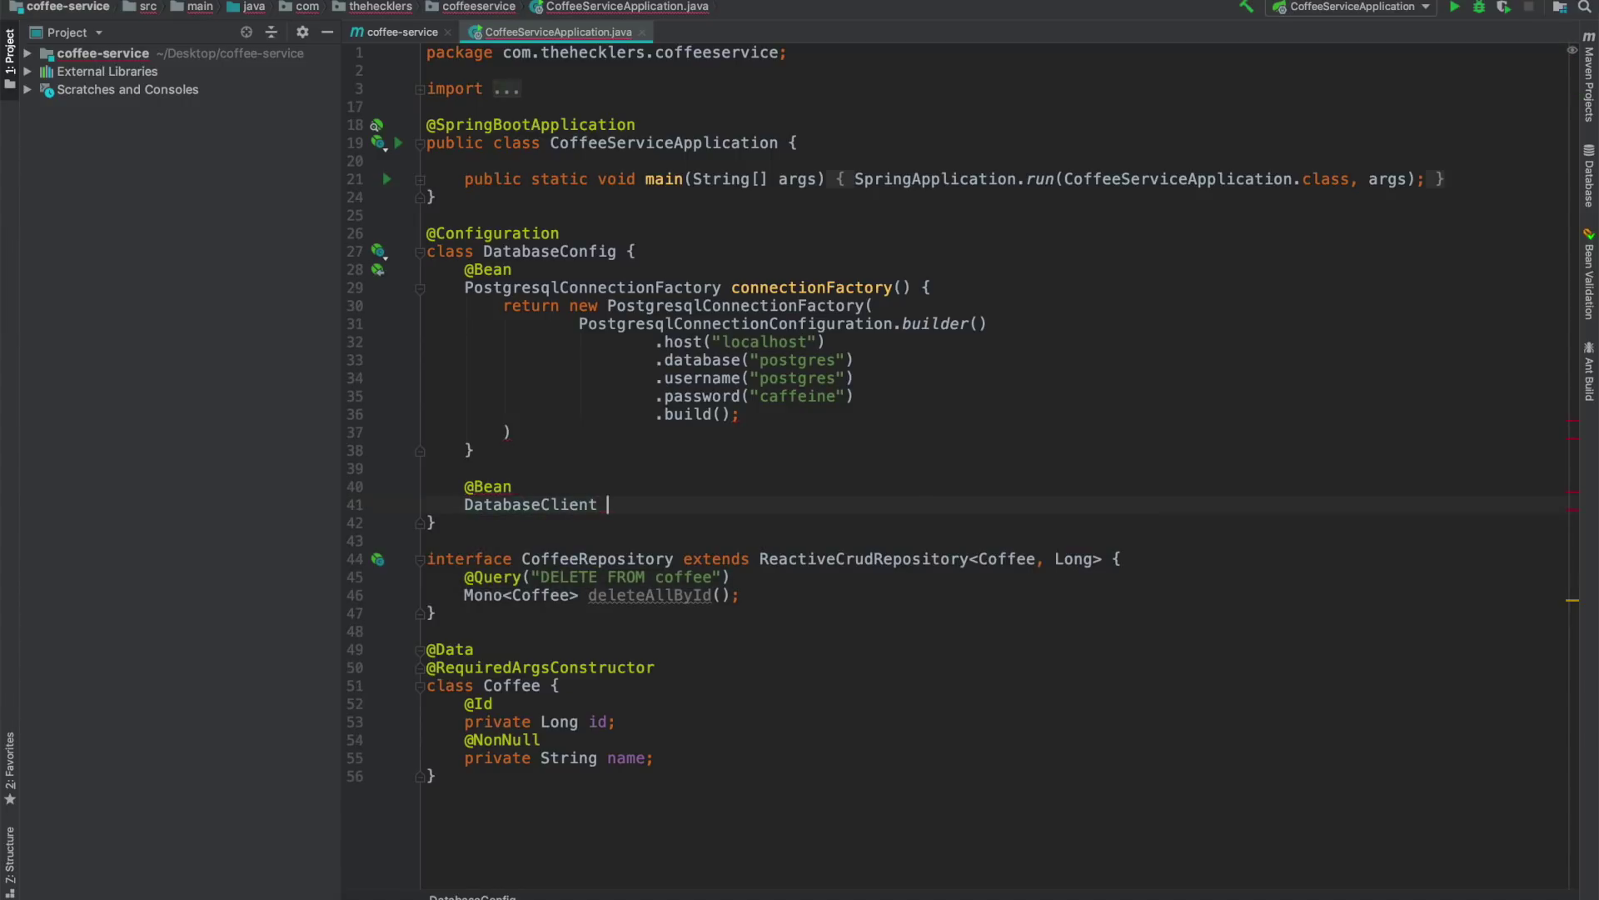
key(Return)
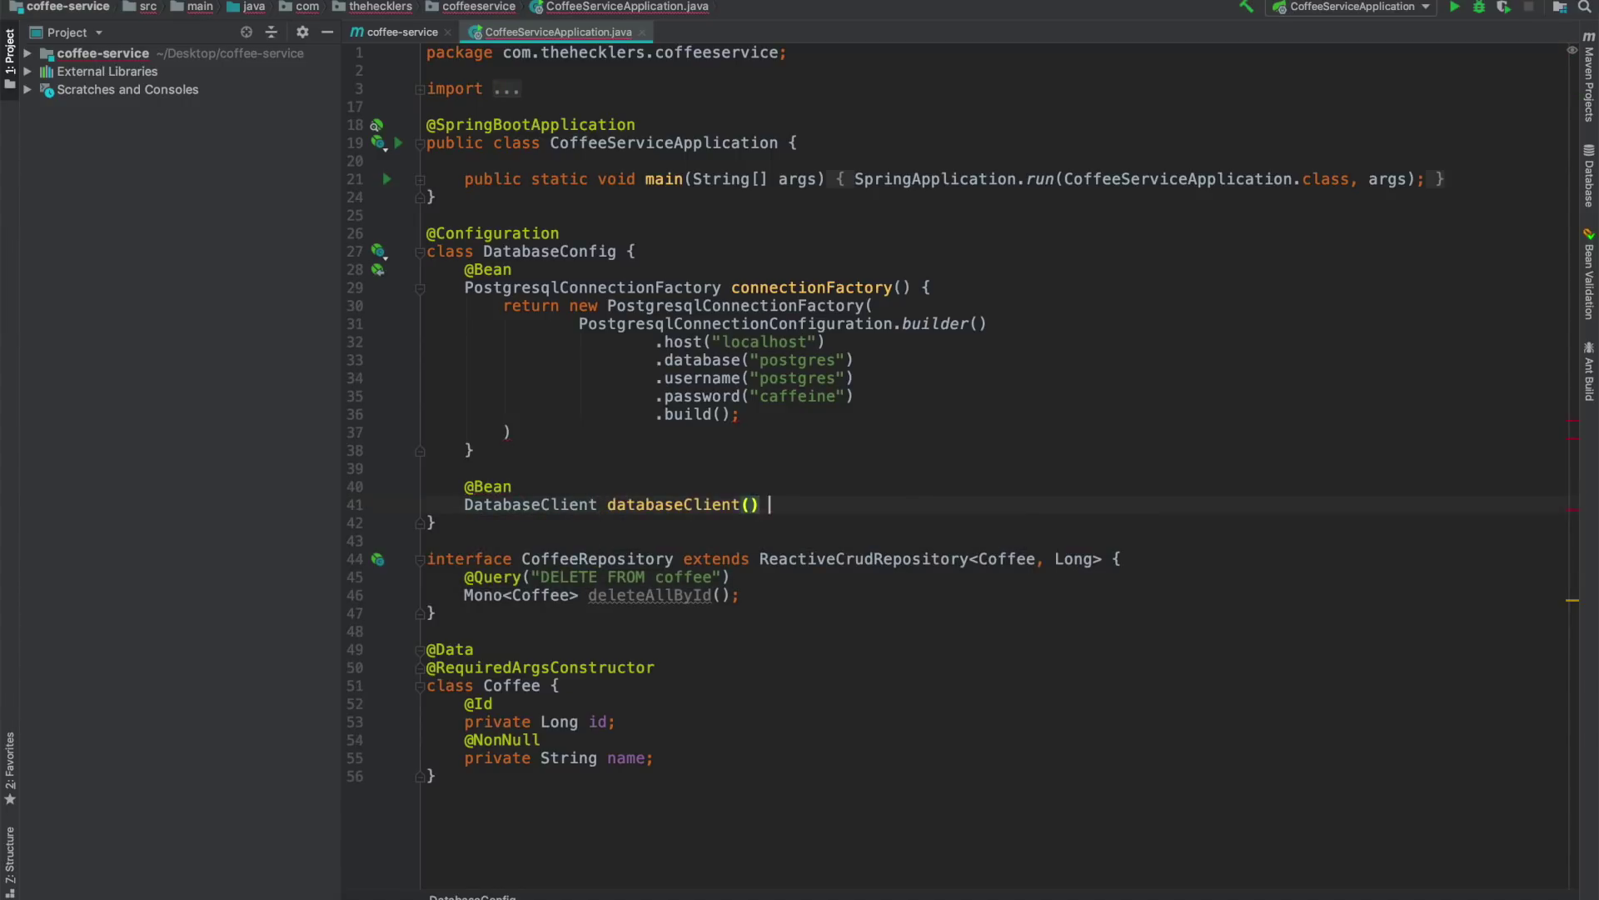
key(Return)
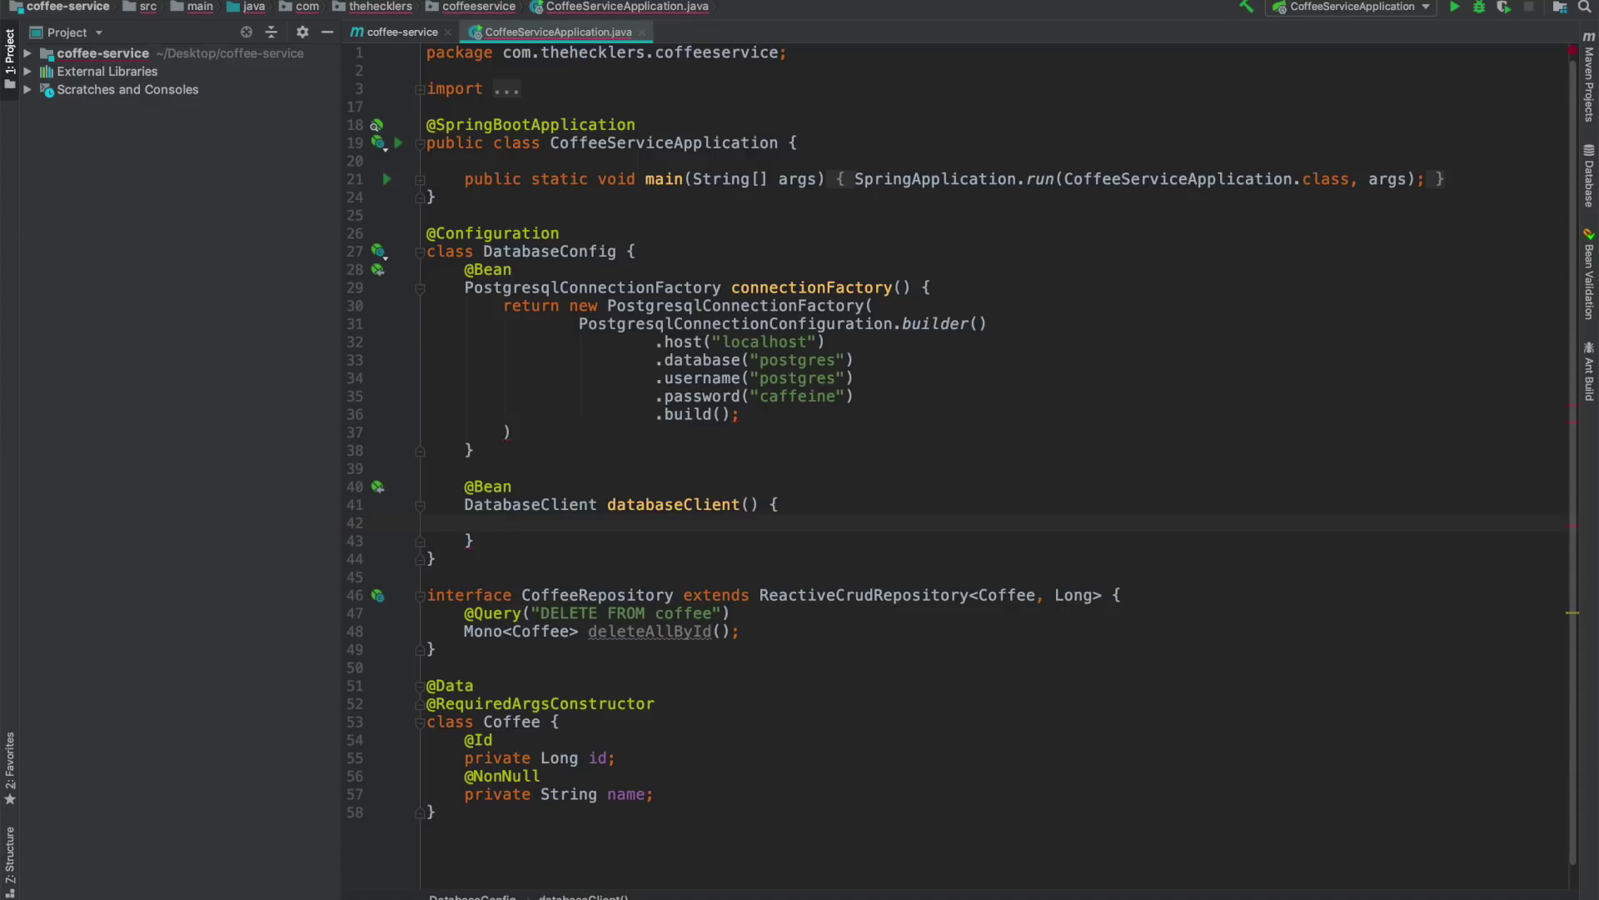
key(Home)
key(End)
key(Left)
key(Left)
key(Left)
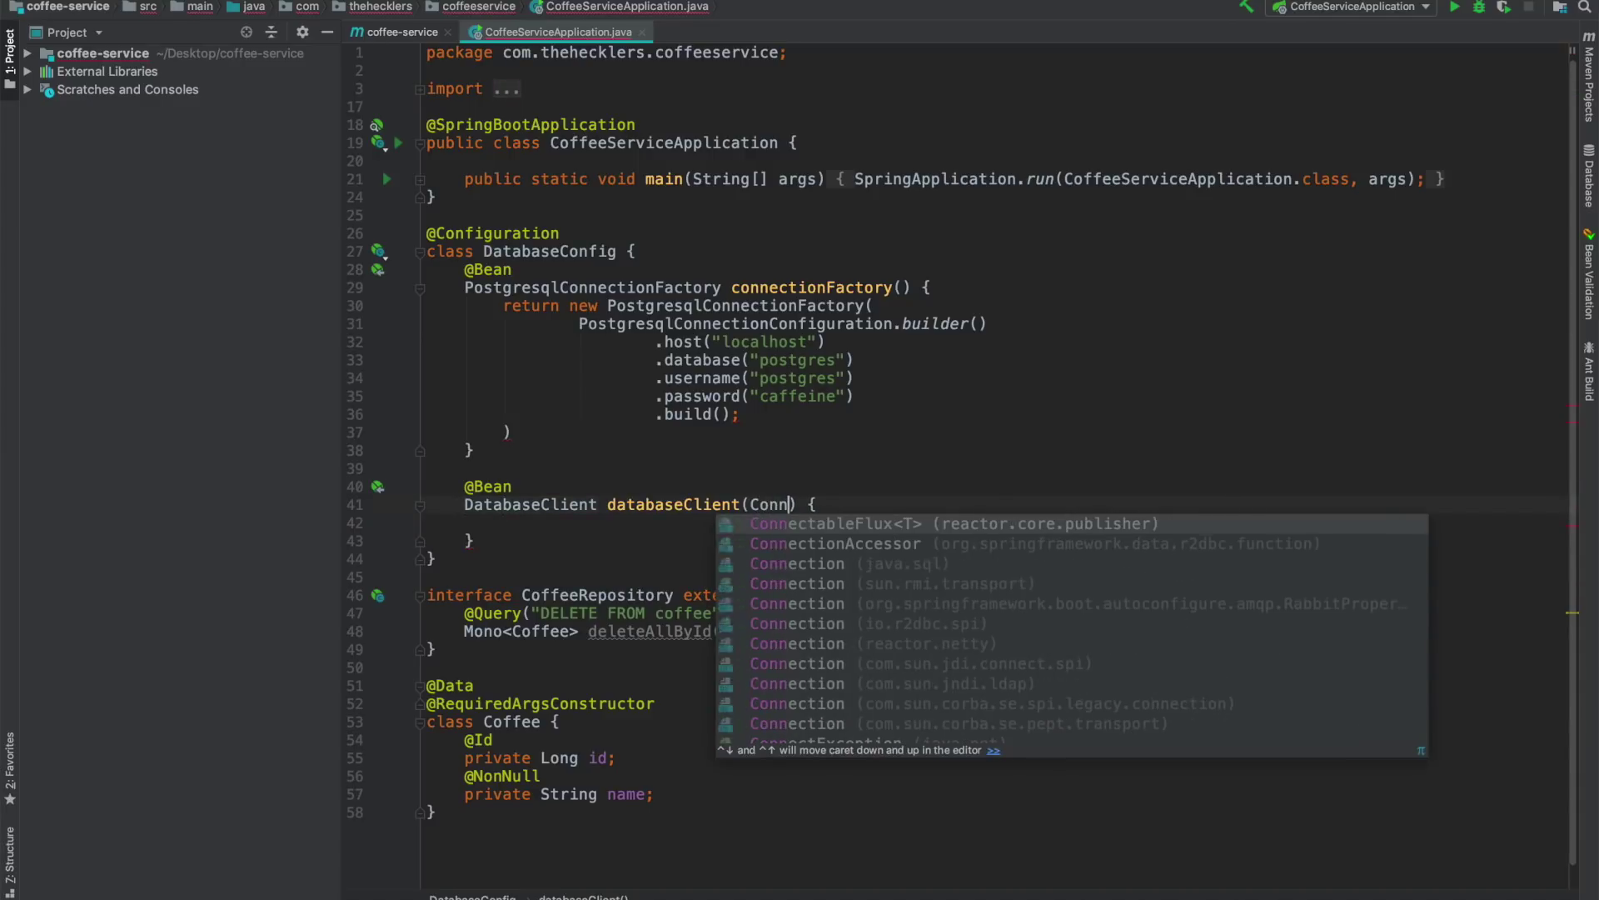
key(Return)
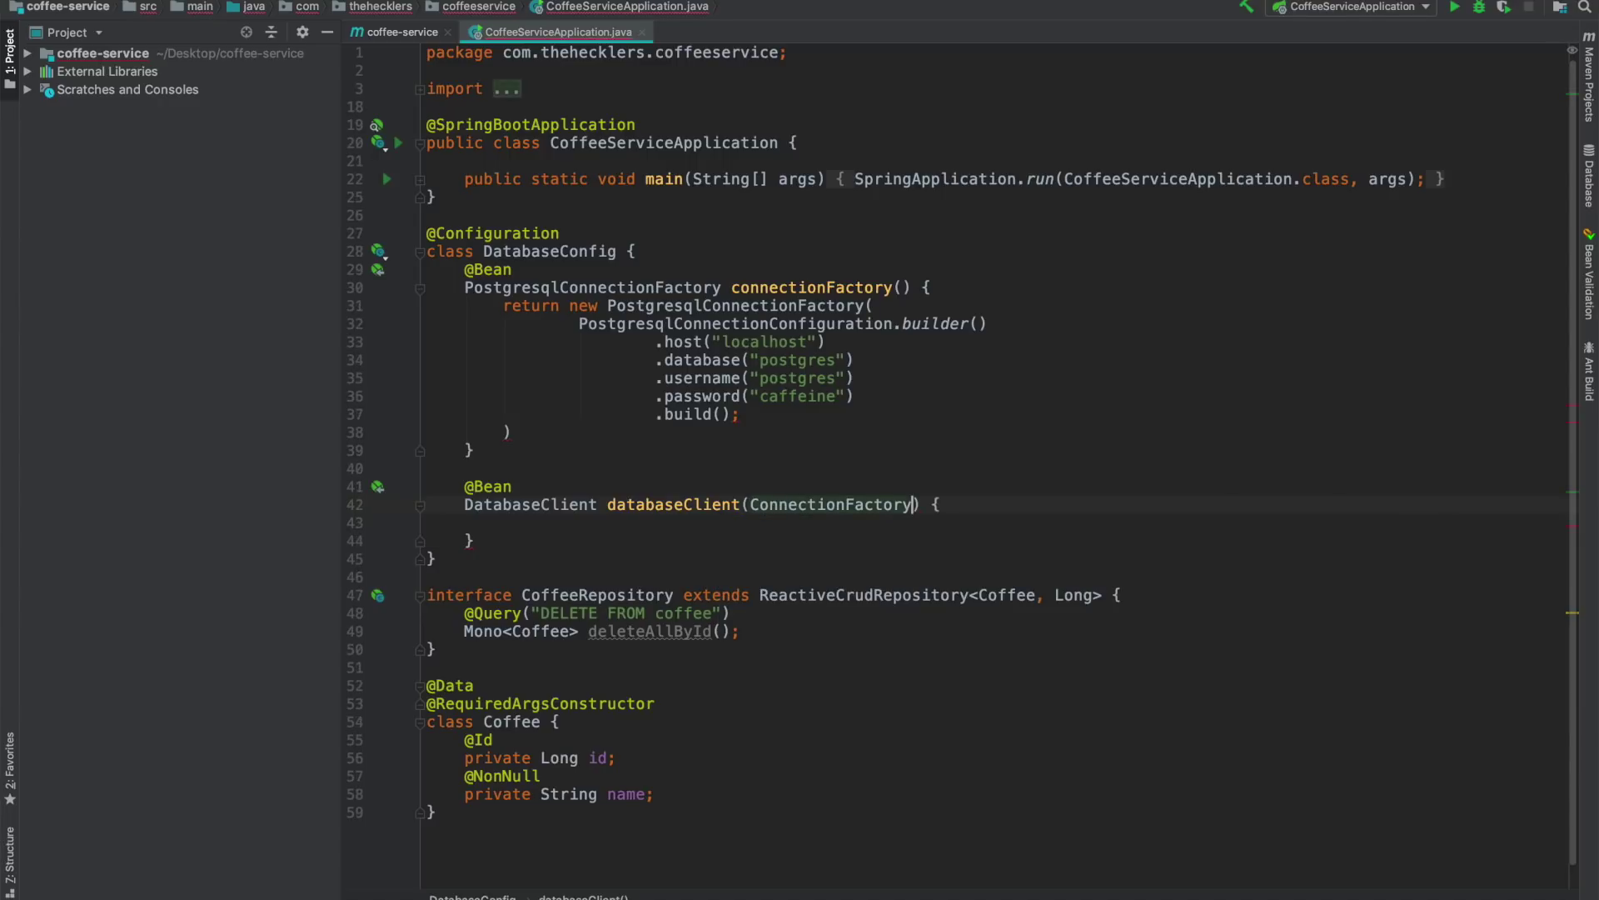
key(Return)
key(Down)
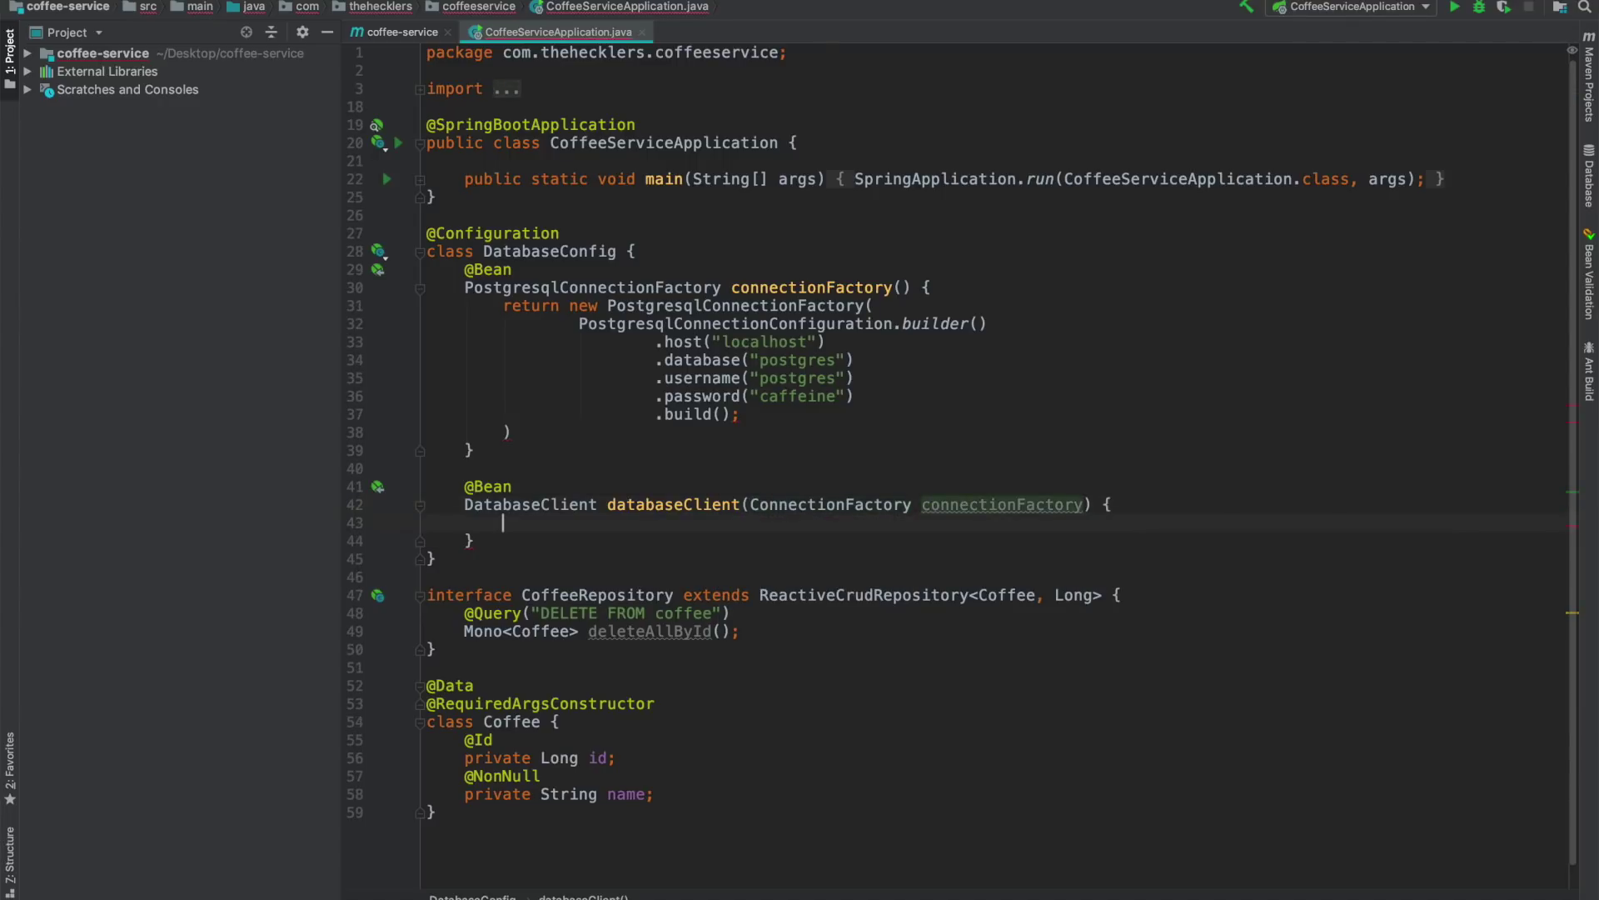
Return DatabaseClient.builder().connectionFactory(connectionFactory).build() and add blank lines below the method
key(Return)
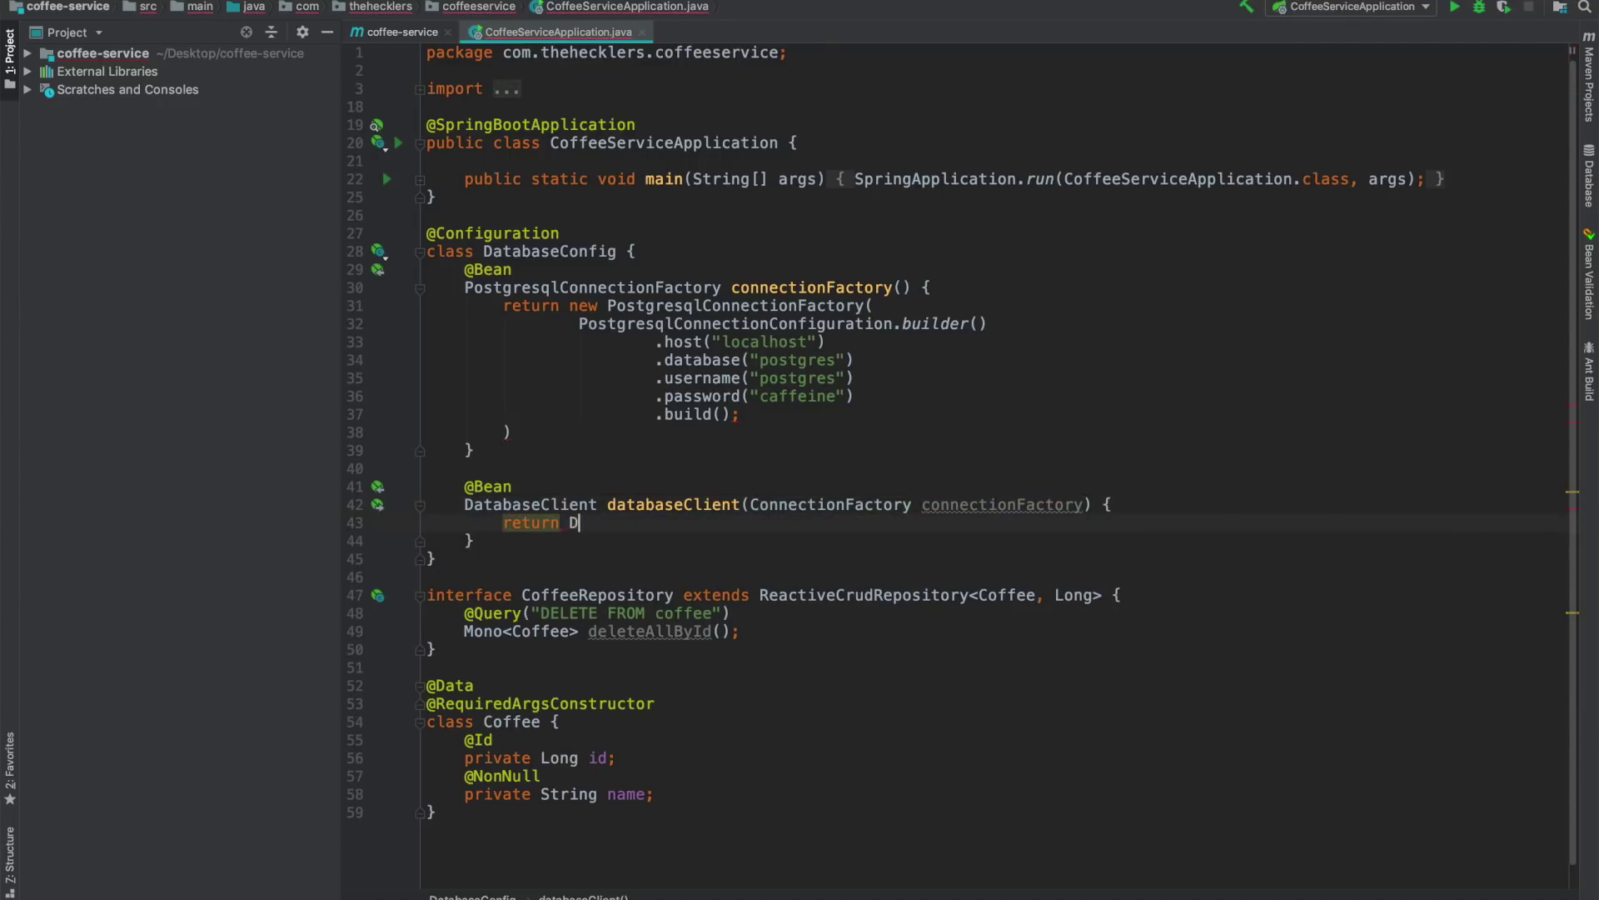
text(Database)
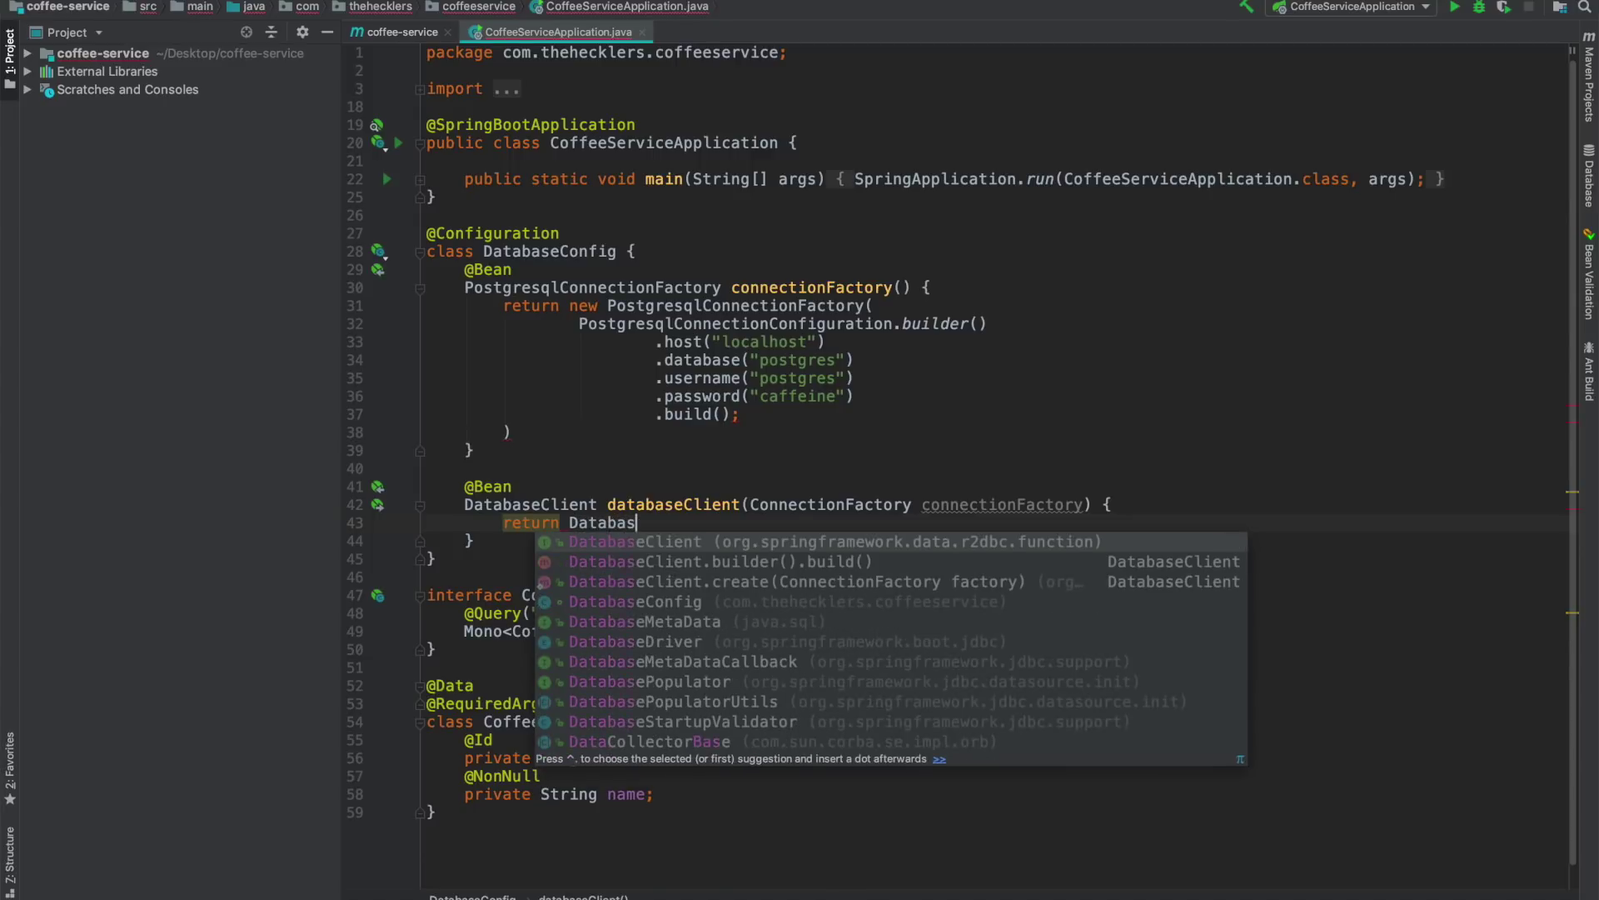
key(Return)
text(.)
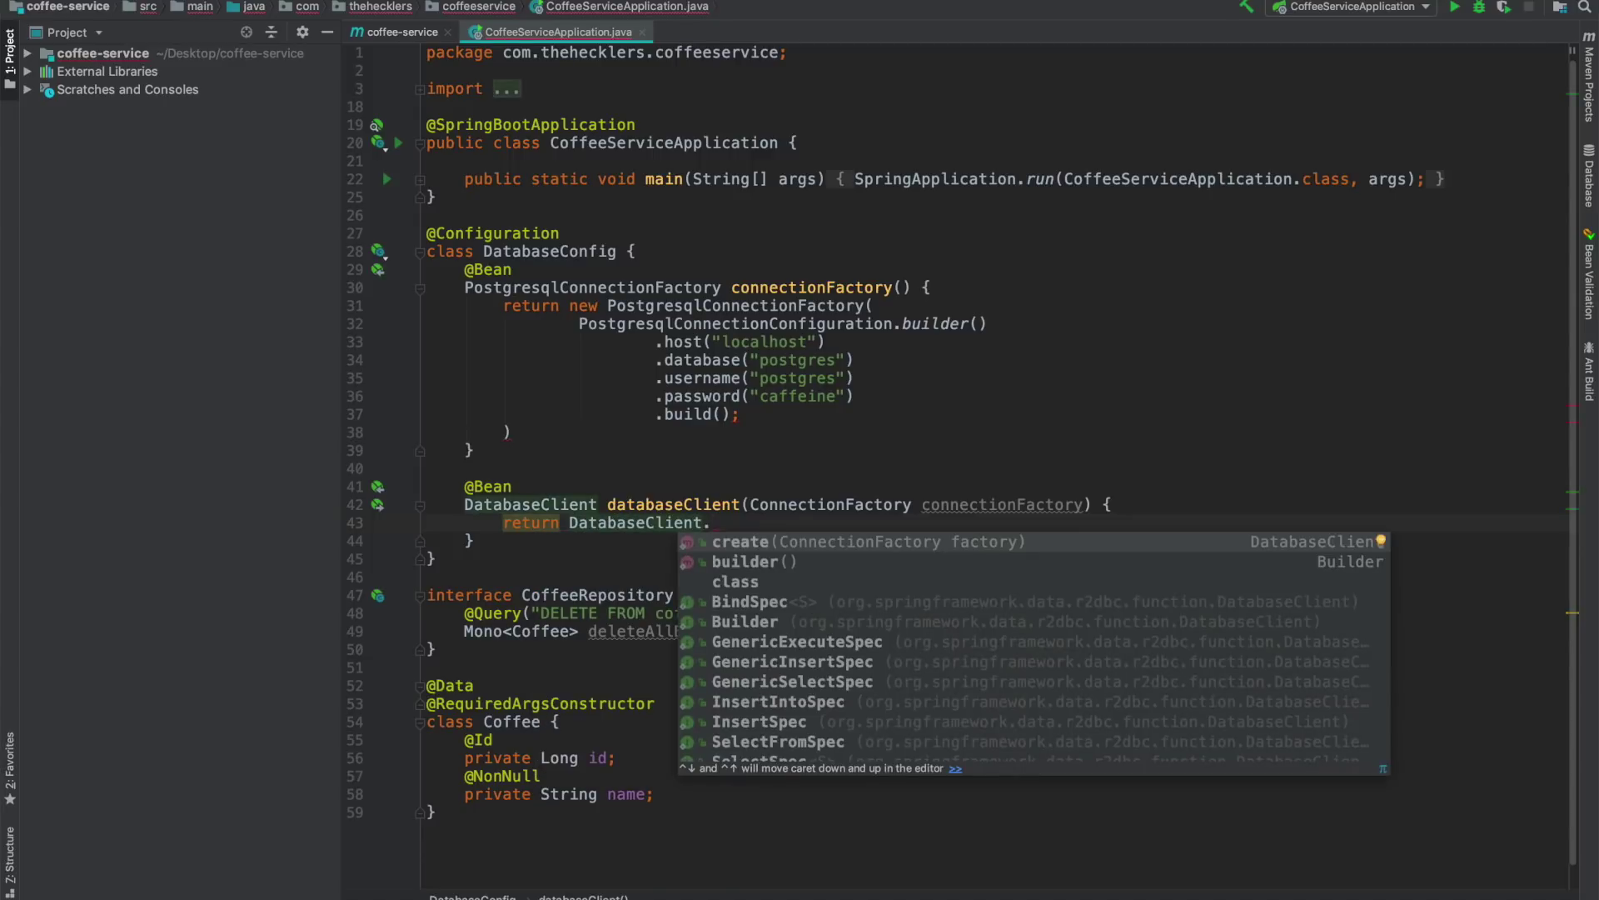
key(Down)
key(Return)
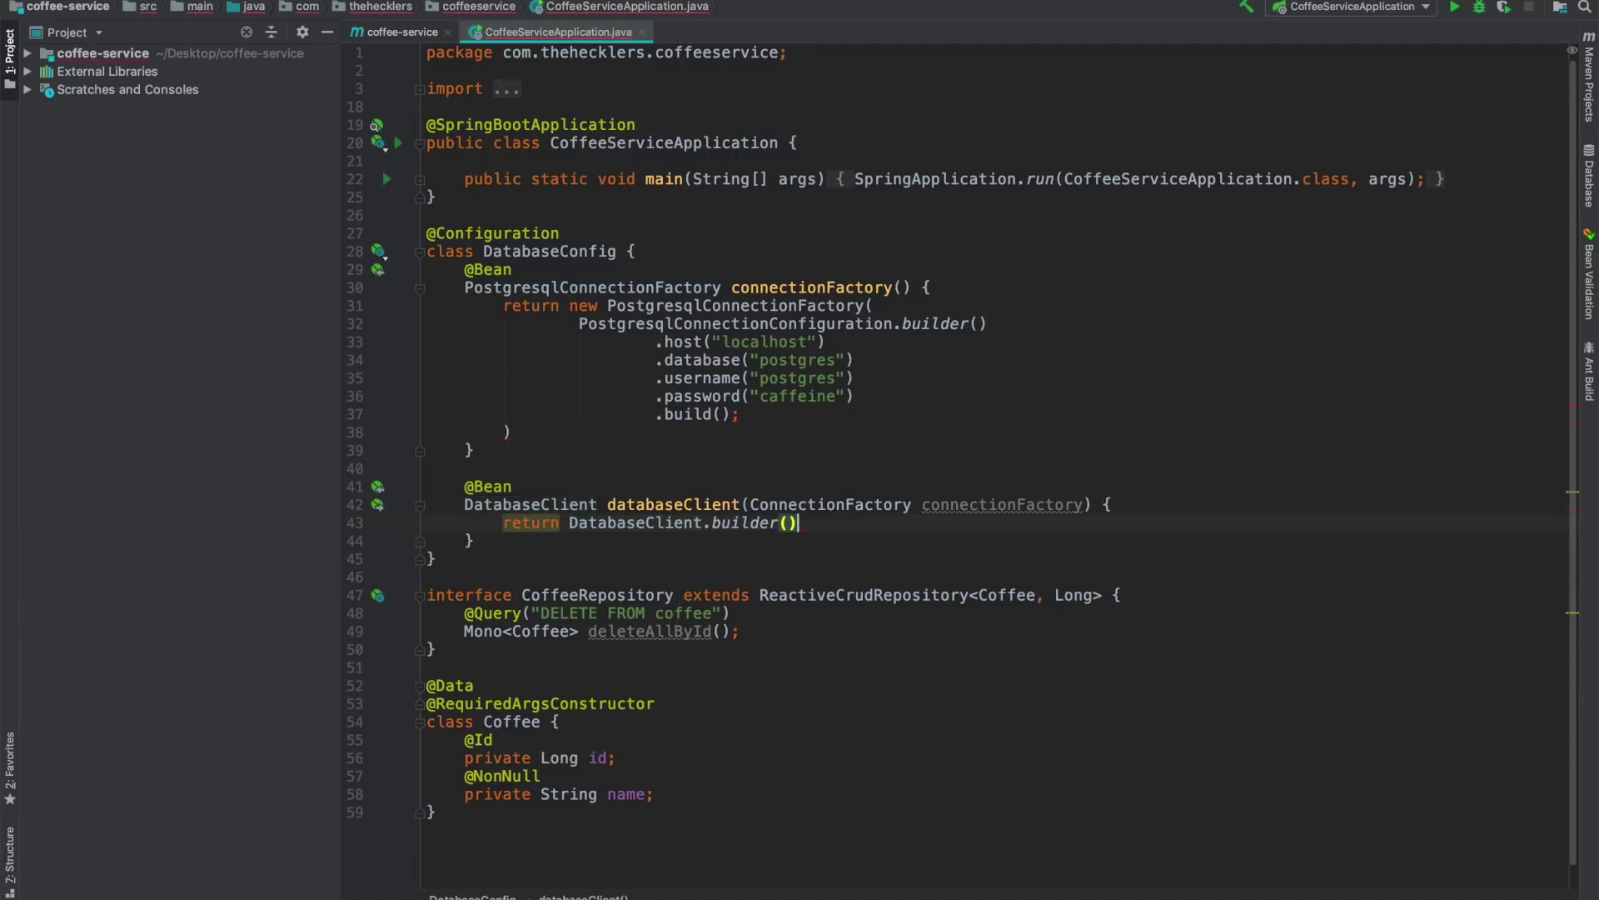
key(Return)
text(.)
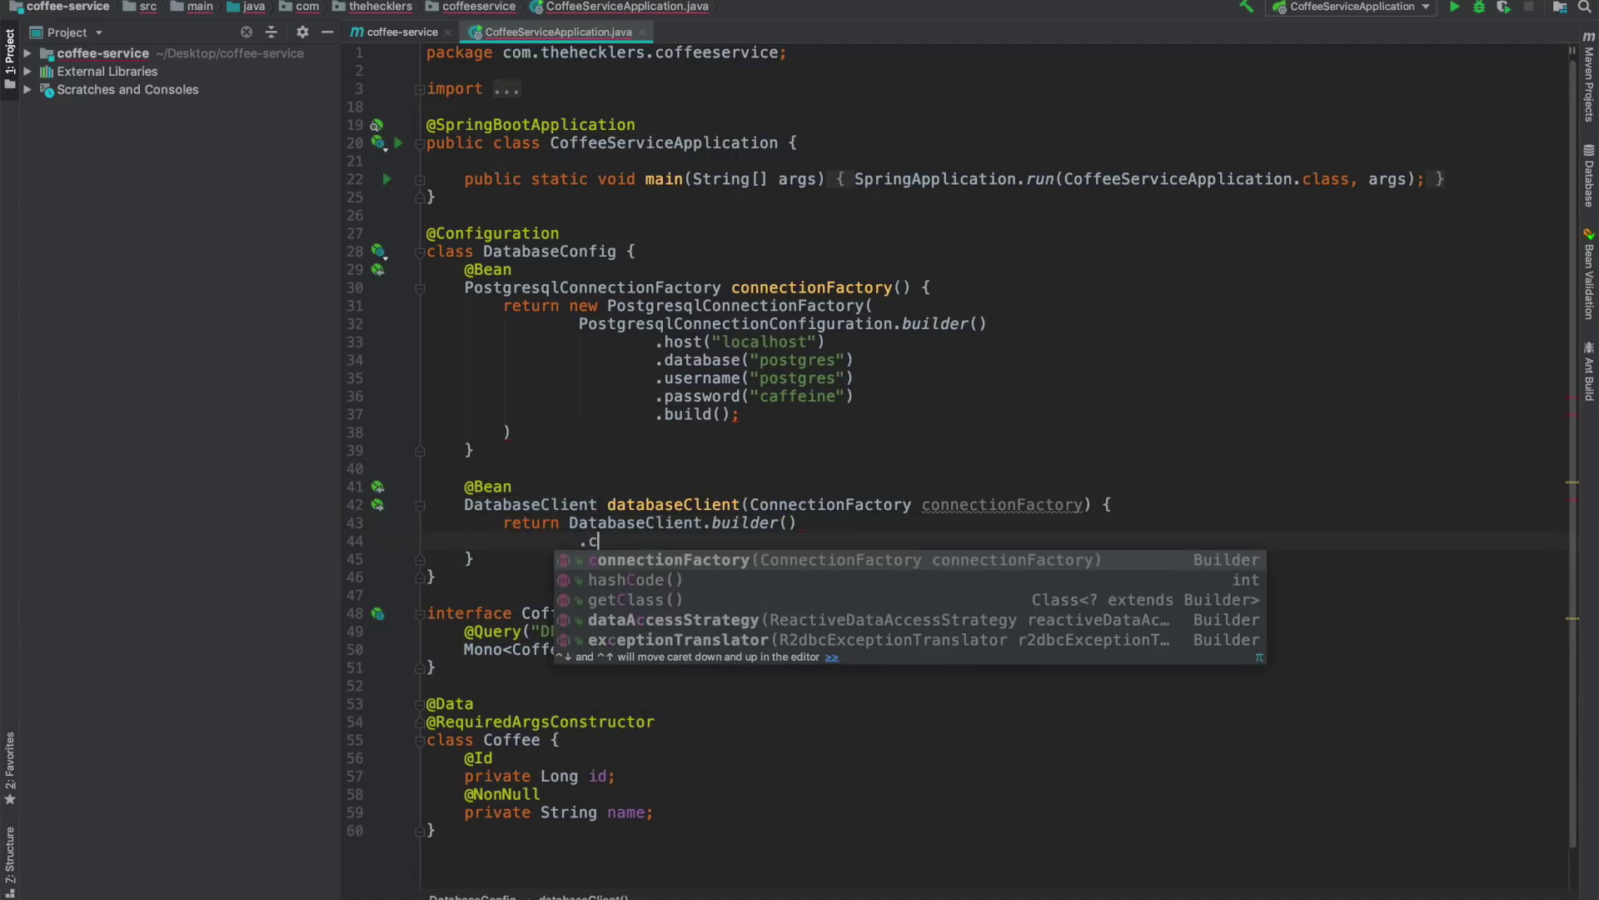
text(con)
key(Return)
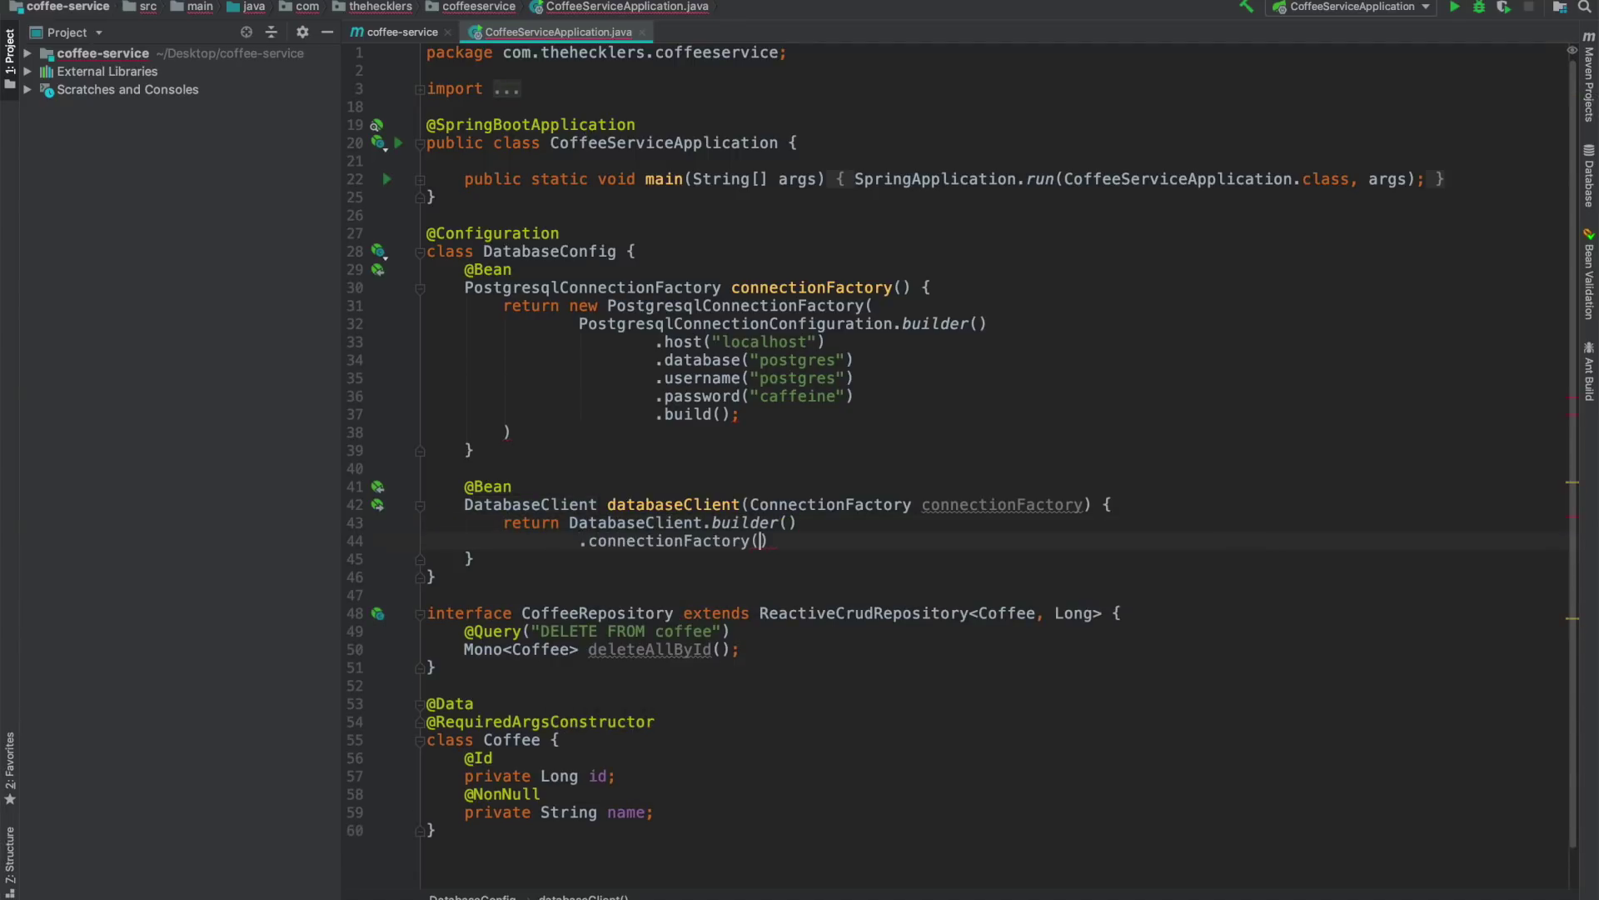
text(fa)
key(BackSpace)
key(BackSpace)
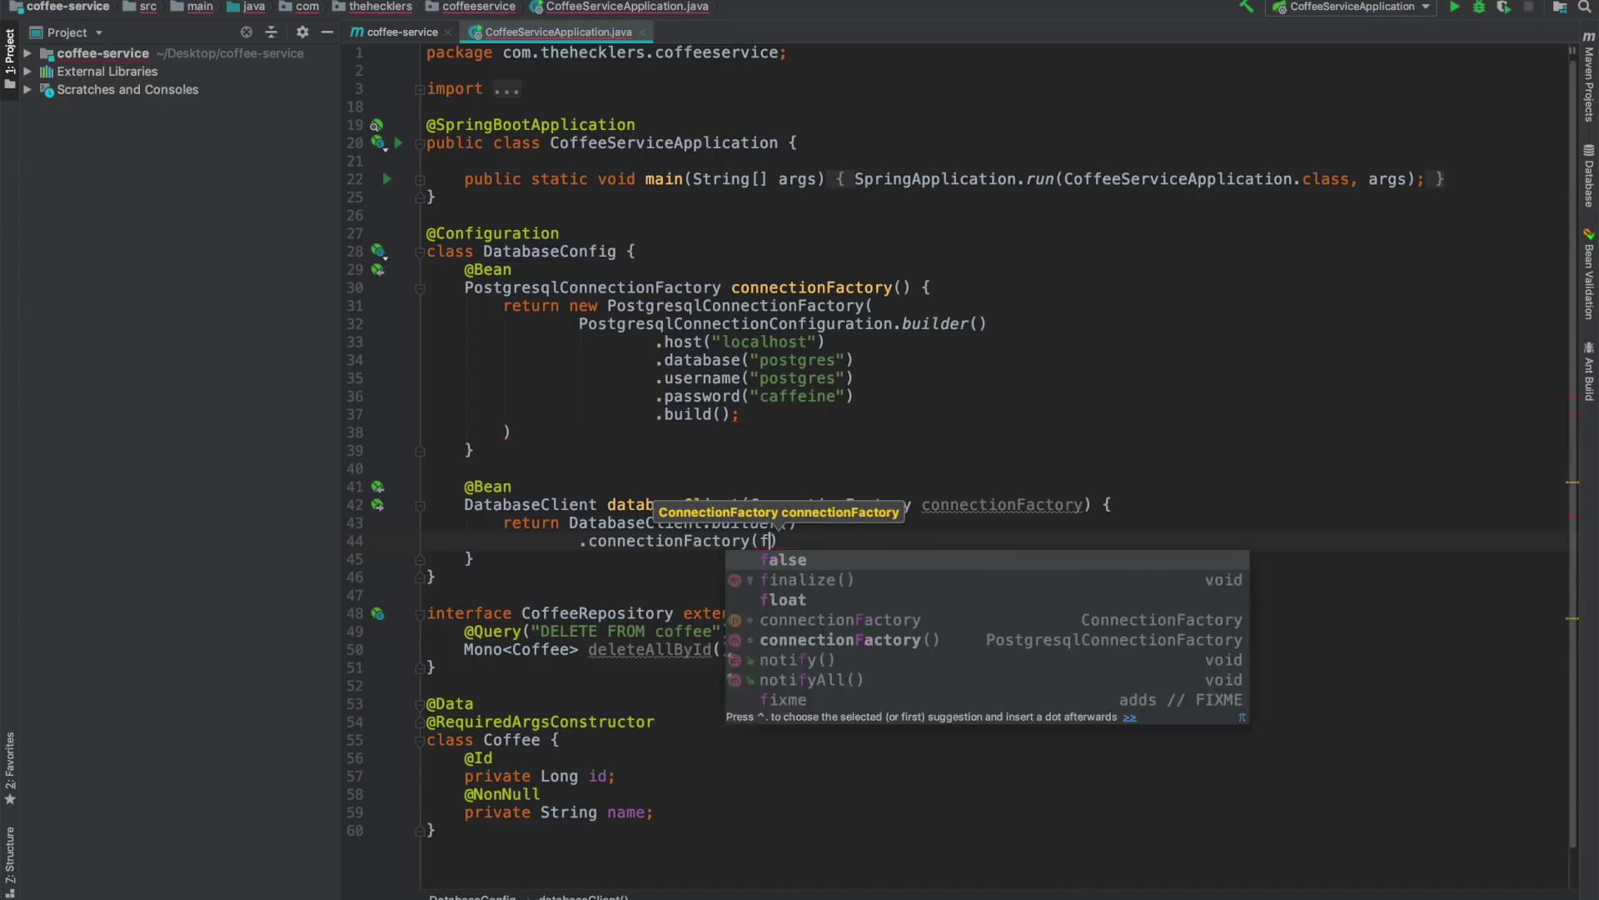
text(c)
key(Return)
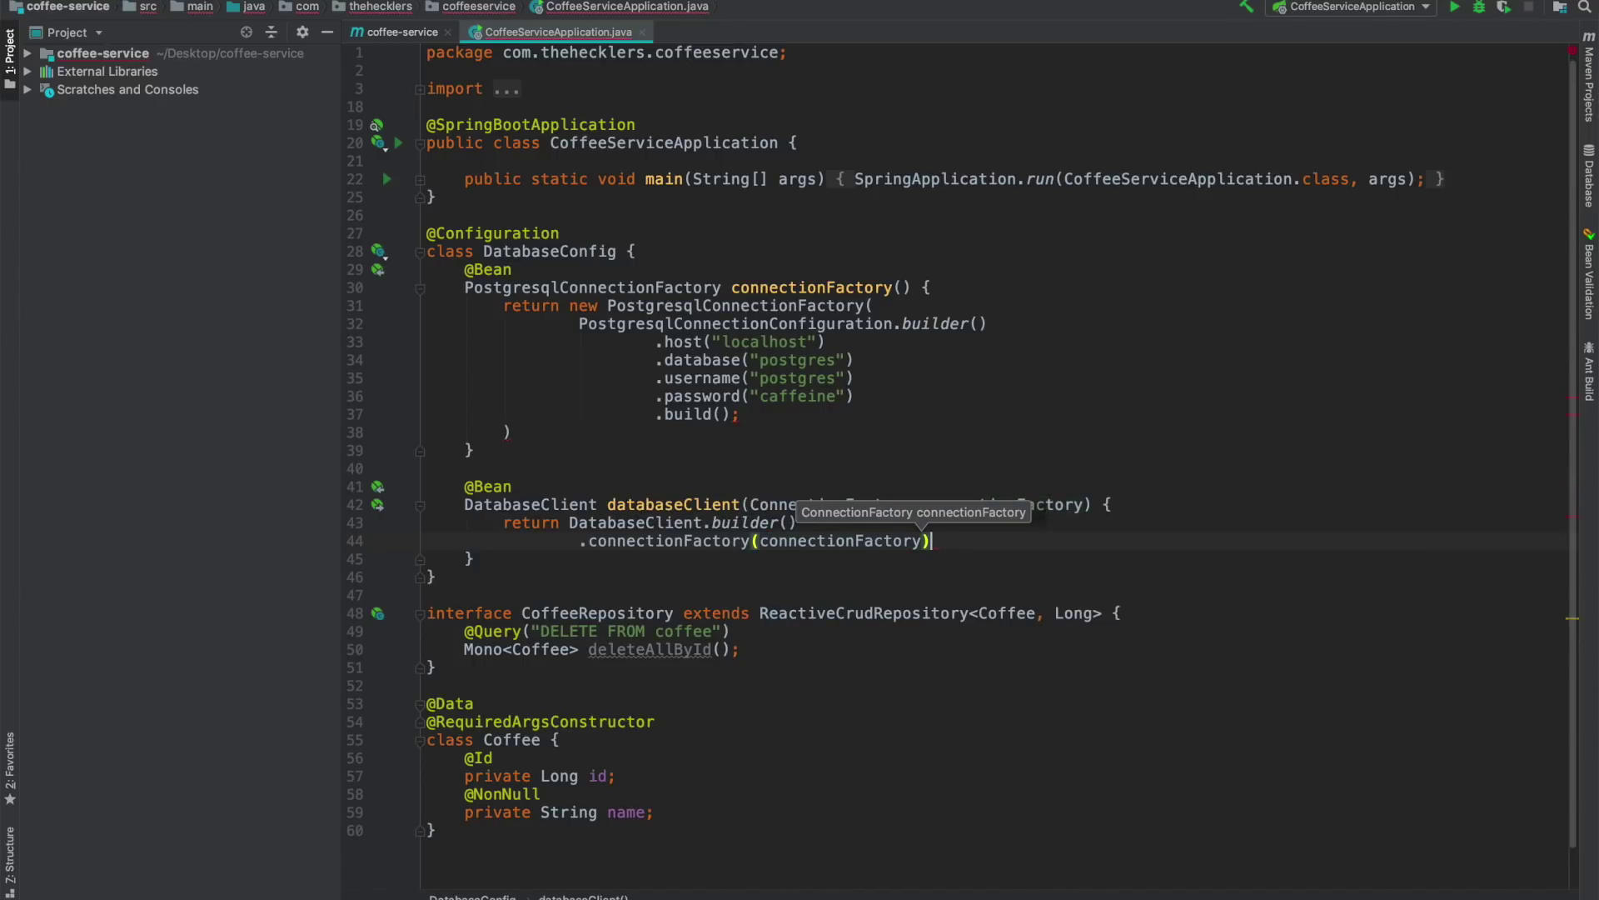
key(Return)
text(.b)
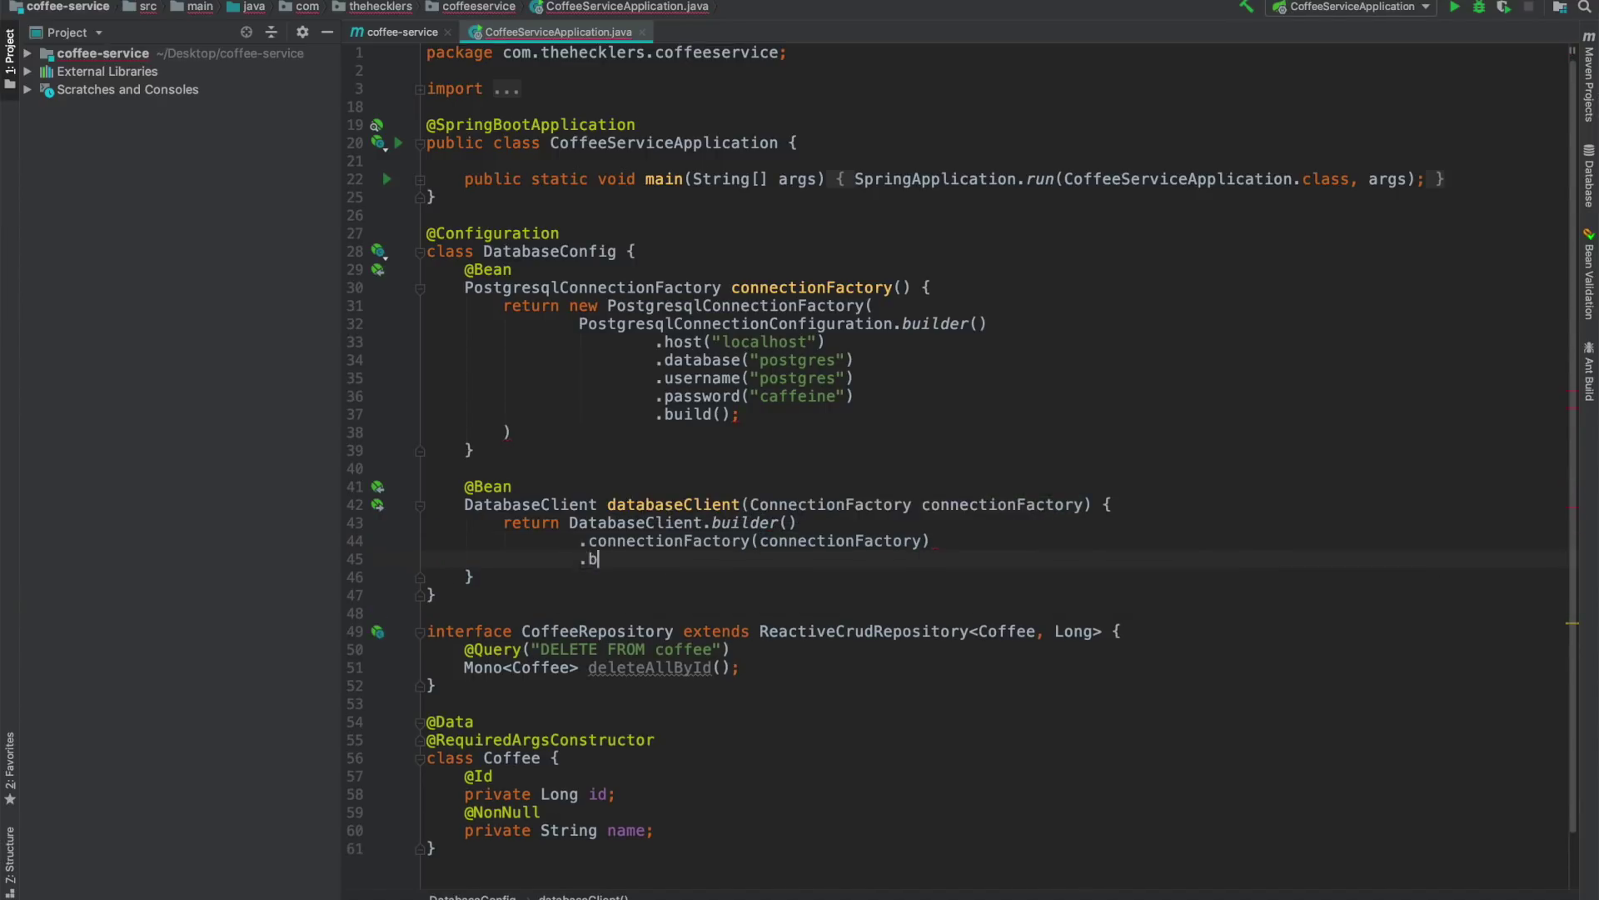
key(Return)
text(;)
key(Down)
key(Return)
key(Return)
text(@)
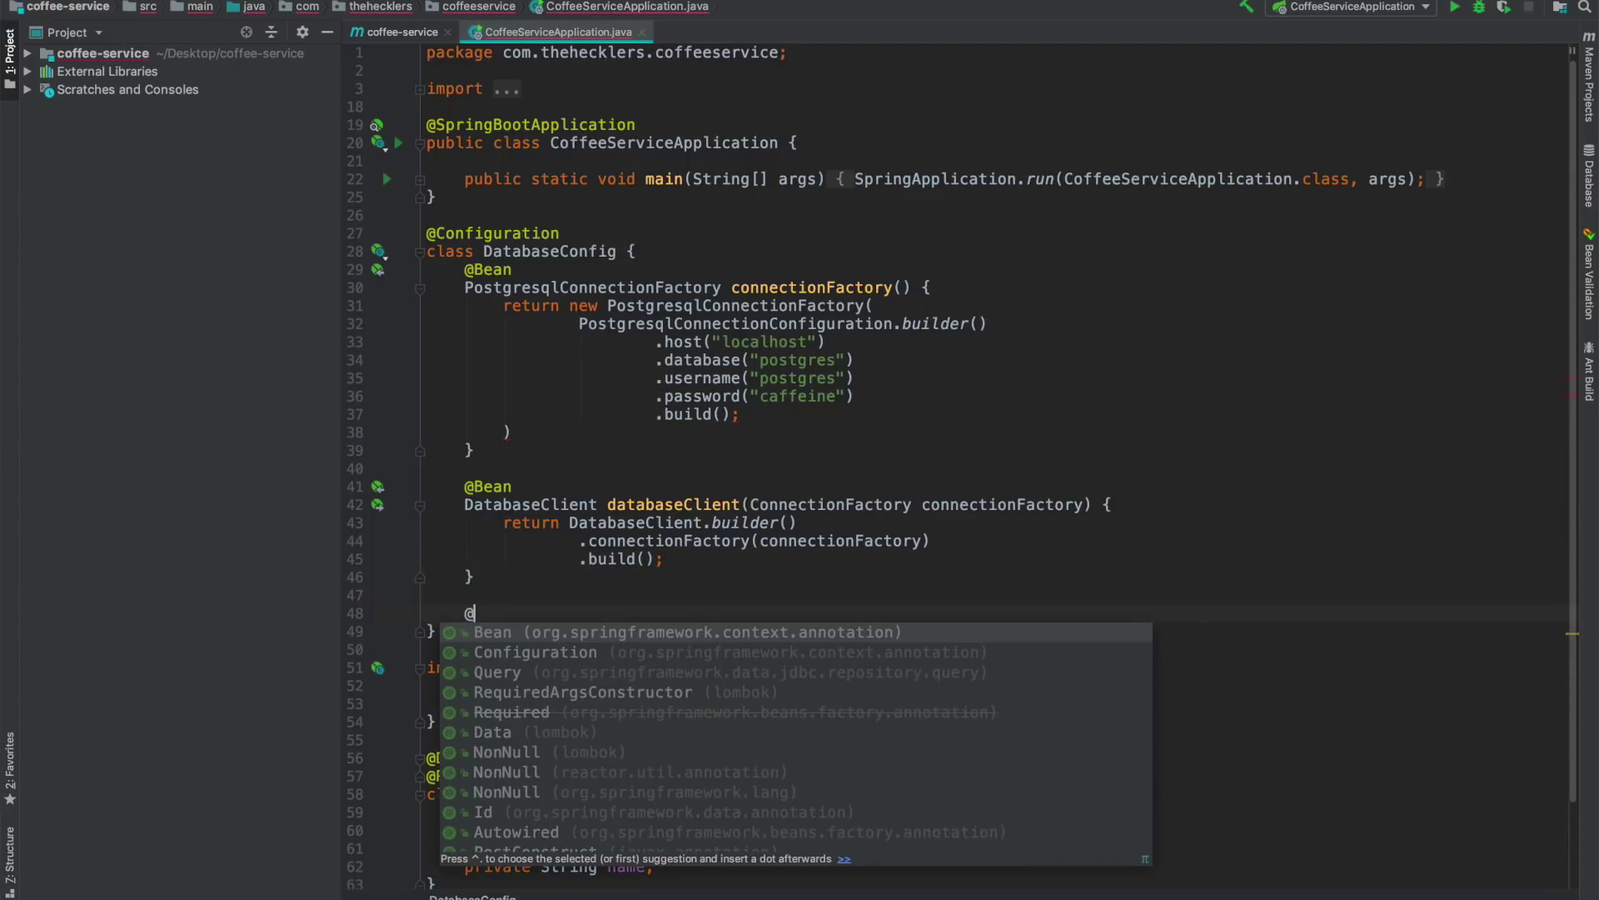
text(Bea)
key(Return)
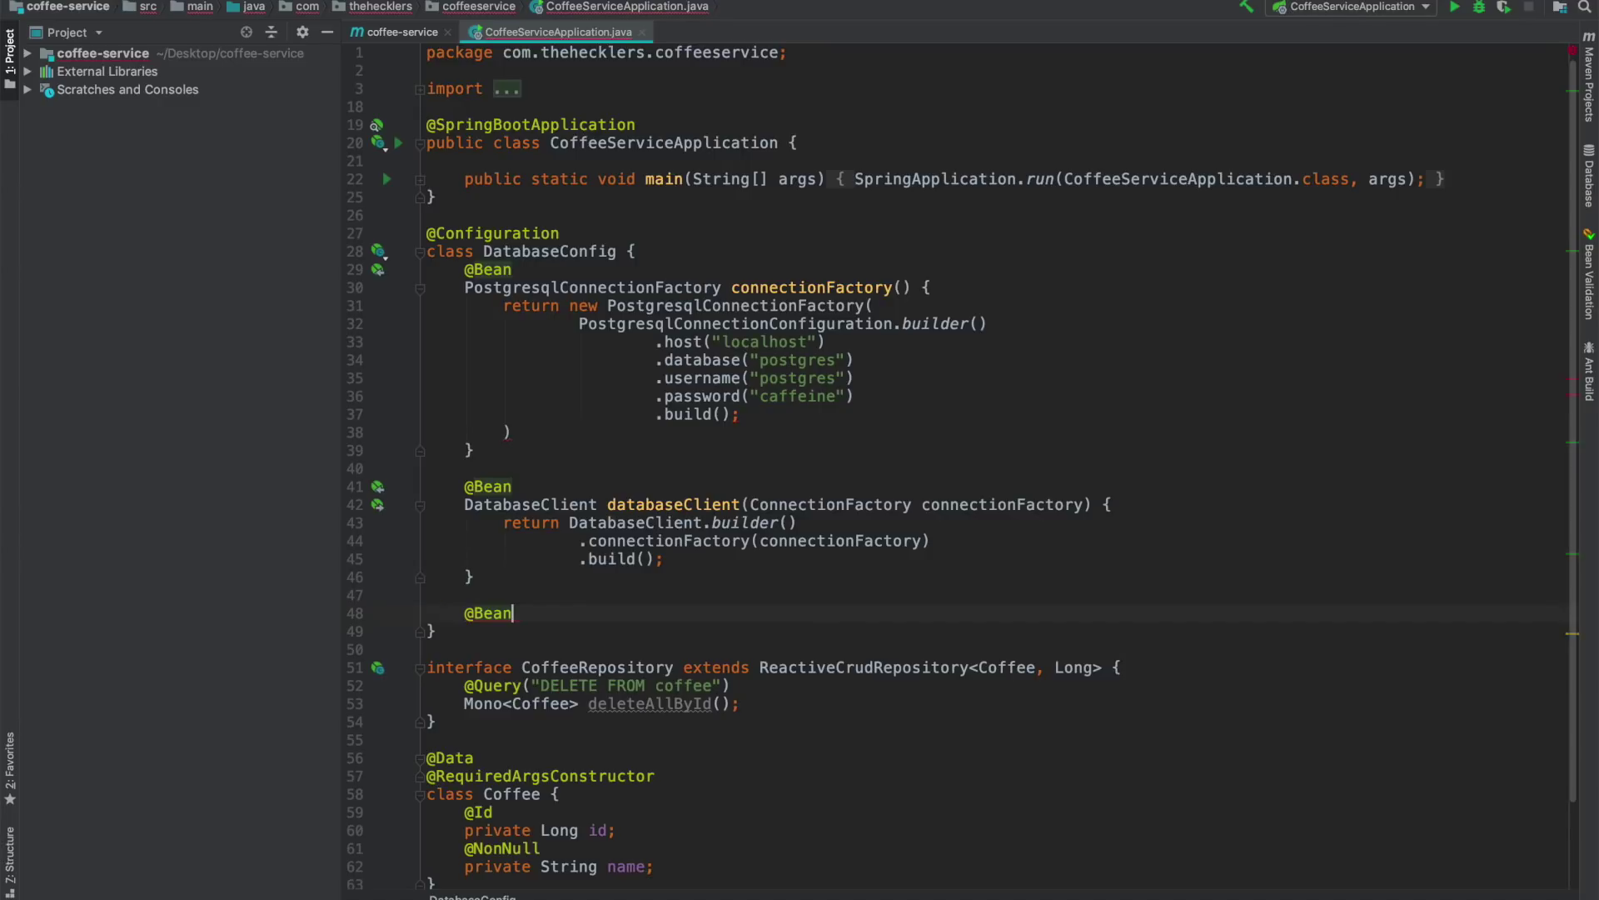
key(Return)
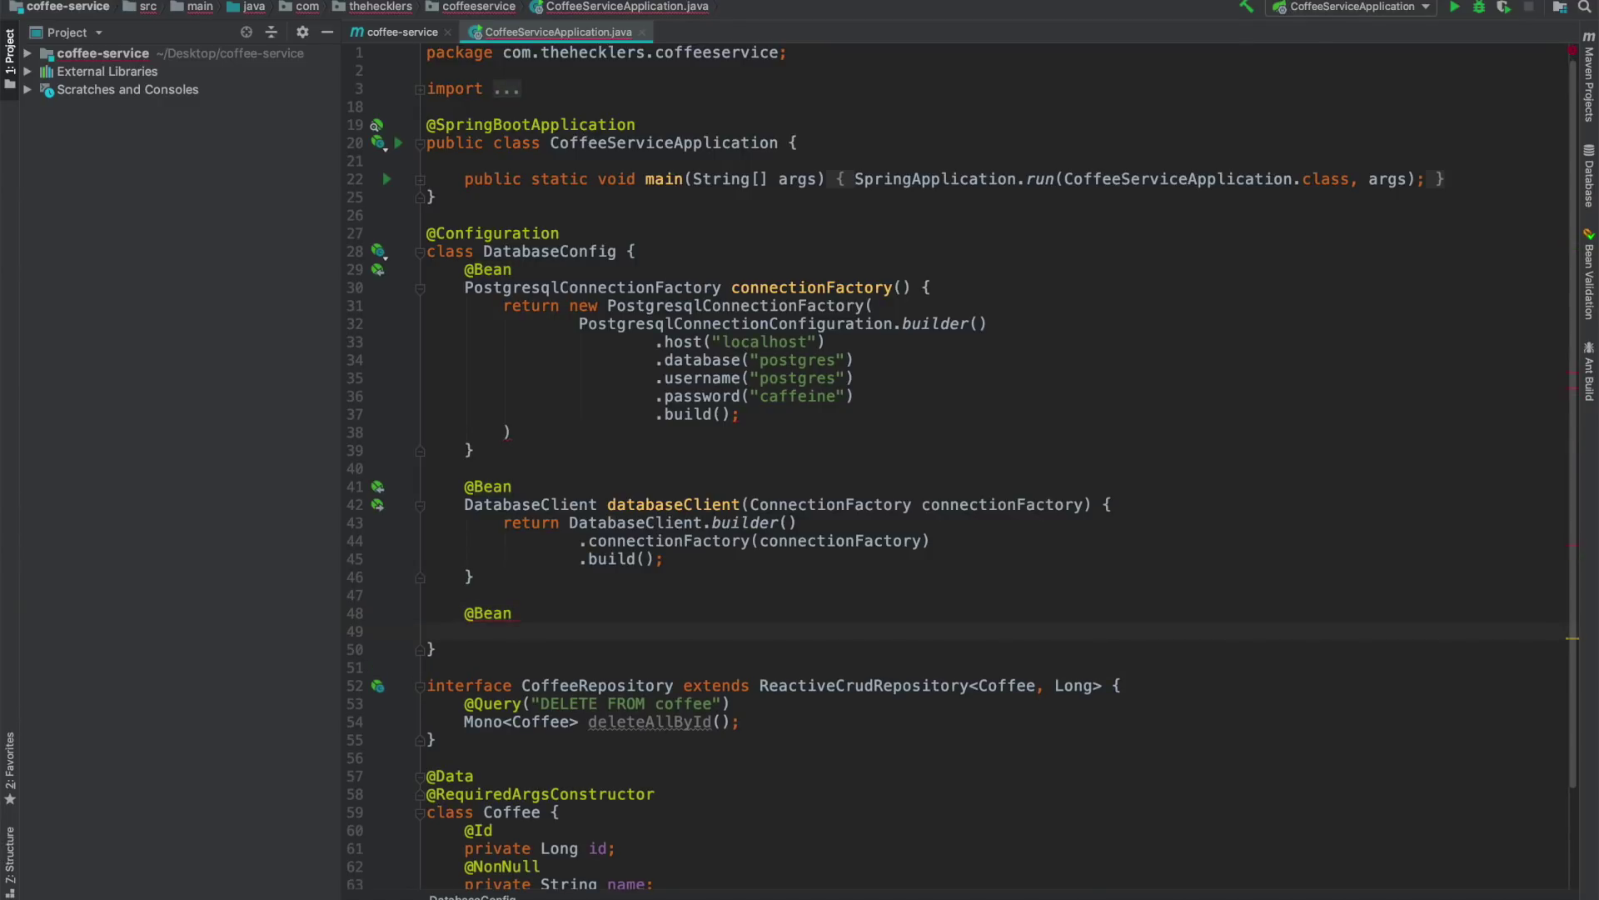
text(R2)
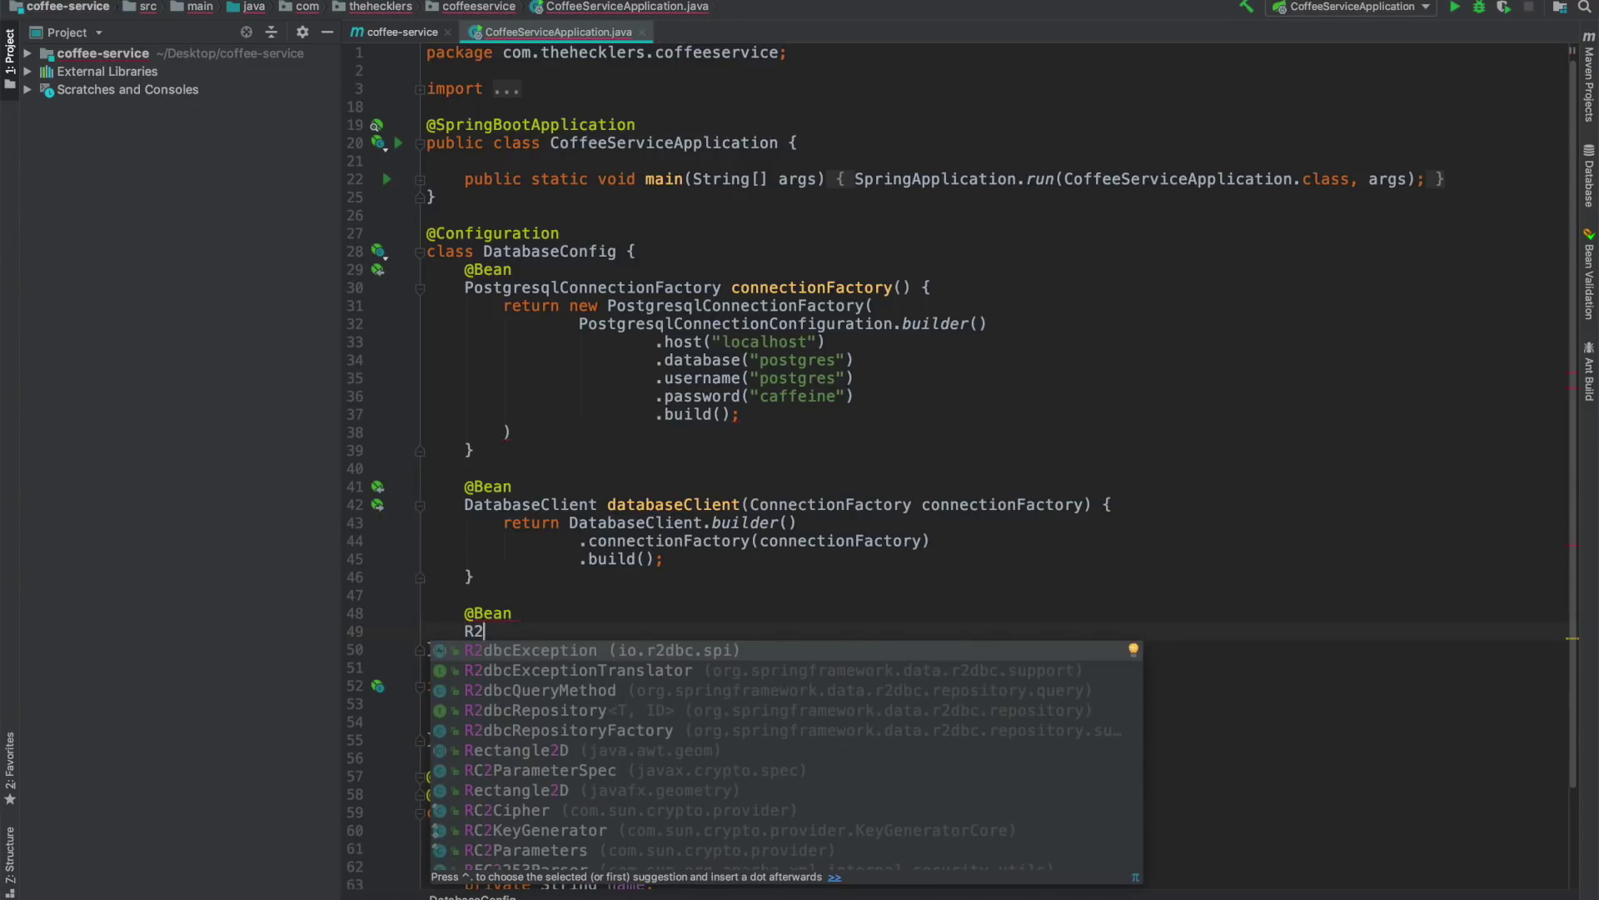
key(Down)
key(Down)
key(Down)
key(Down)
key(Return)
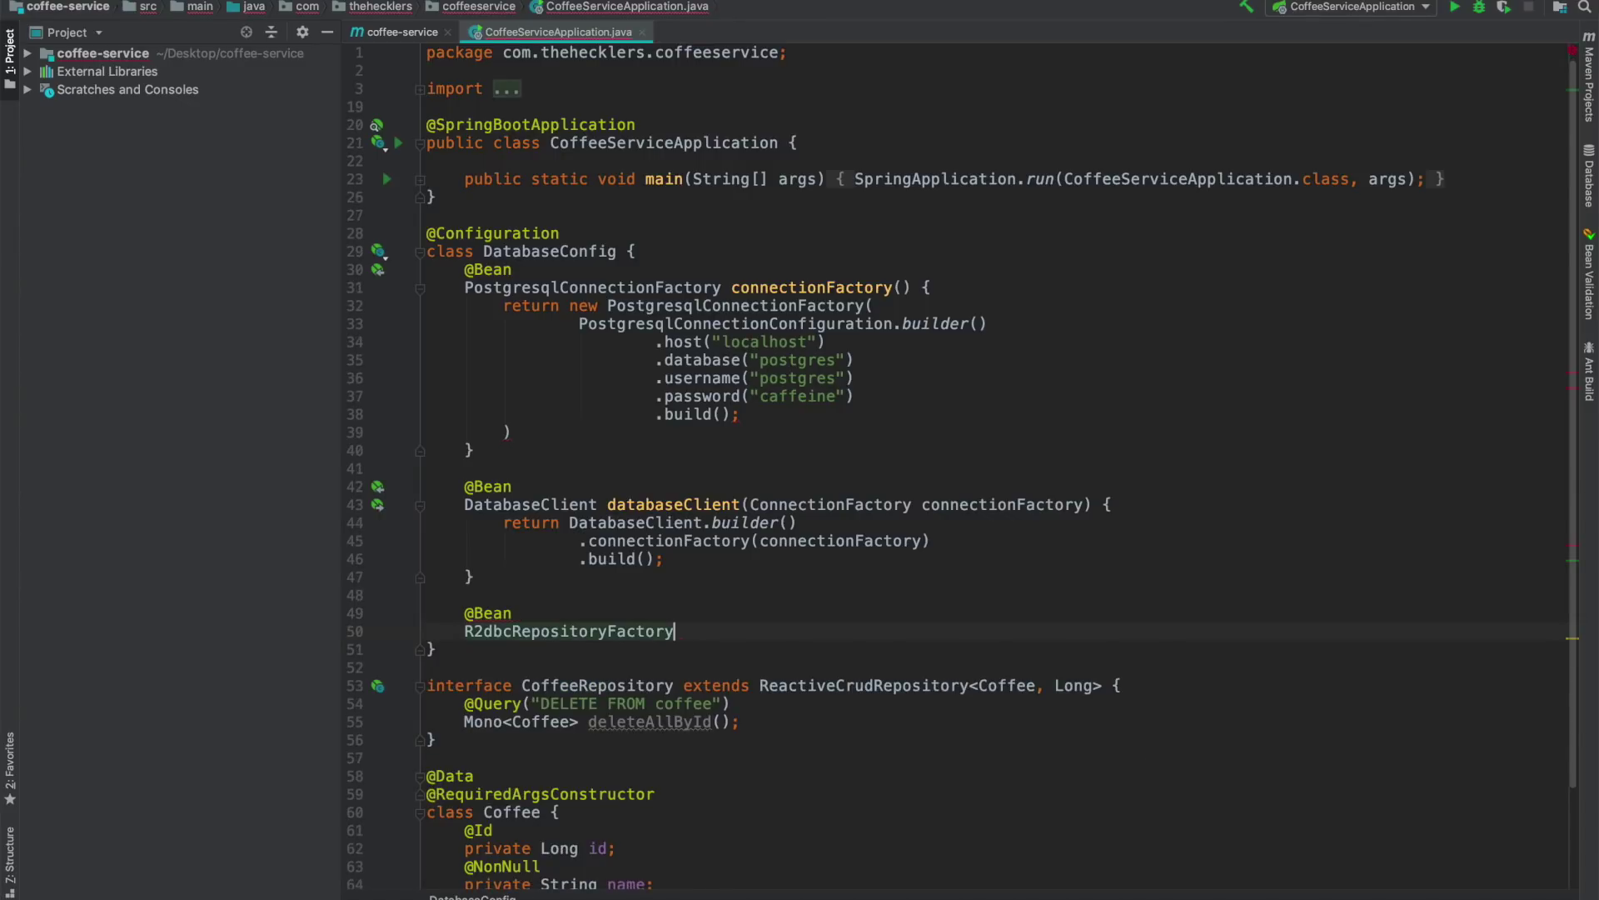
text(re)
key(Return)
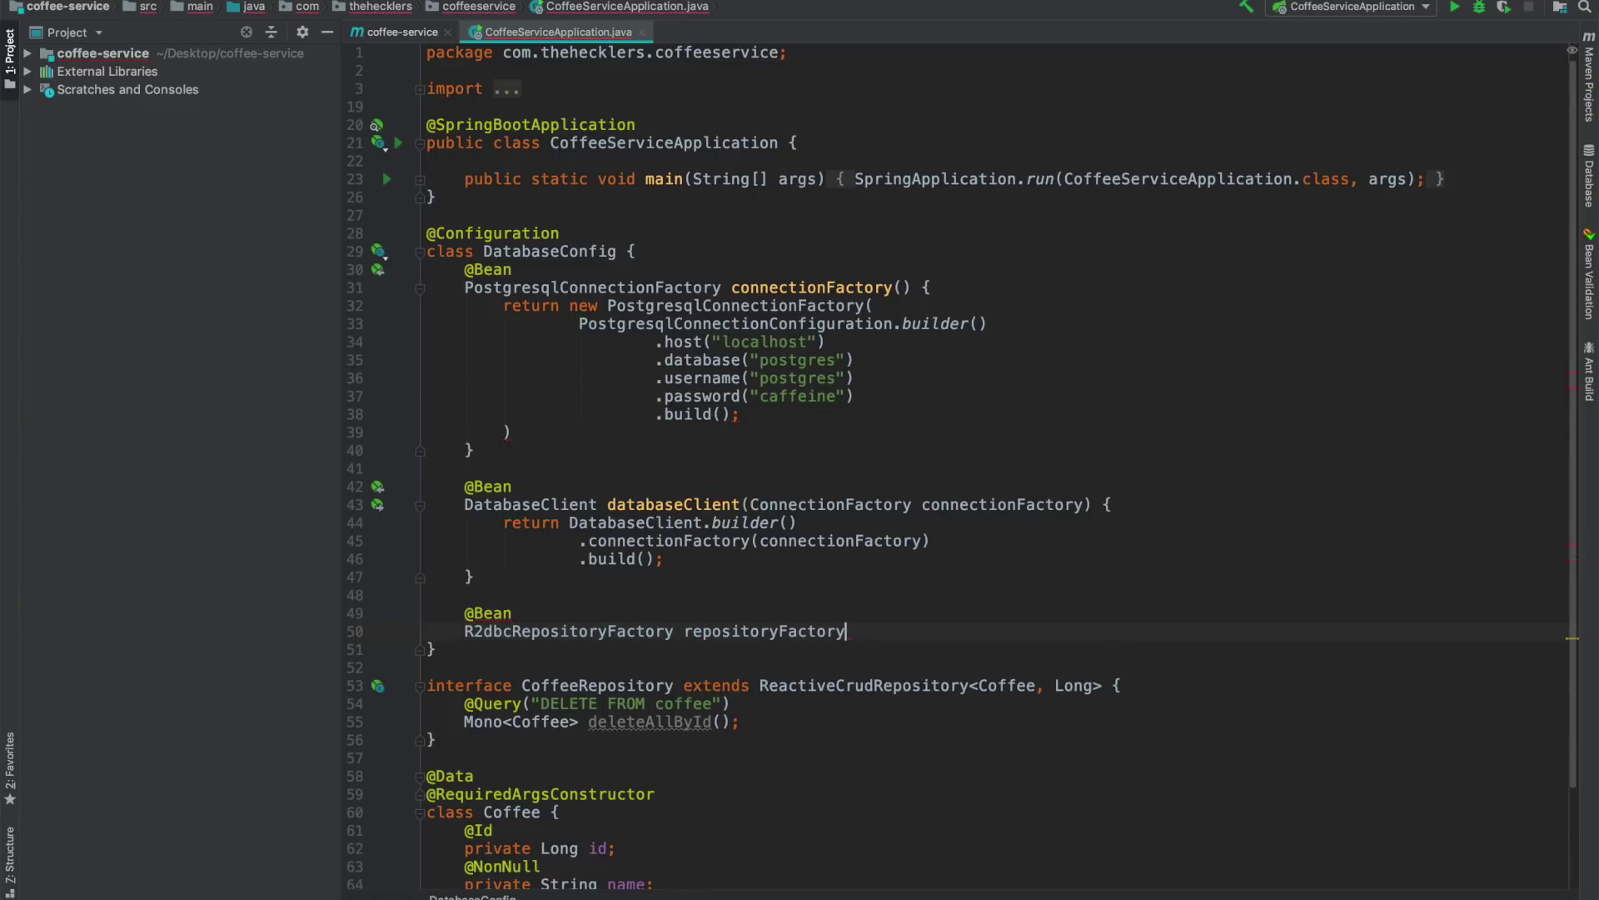
text((F)
key(BackSpace)
text(DataC)
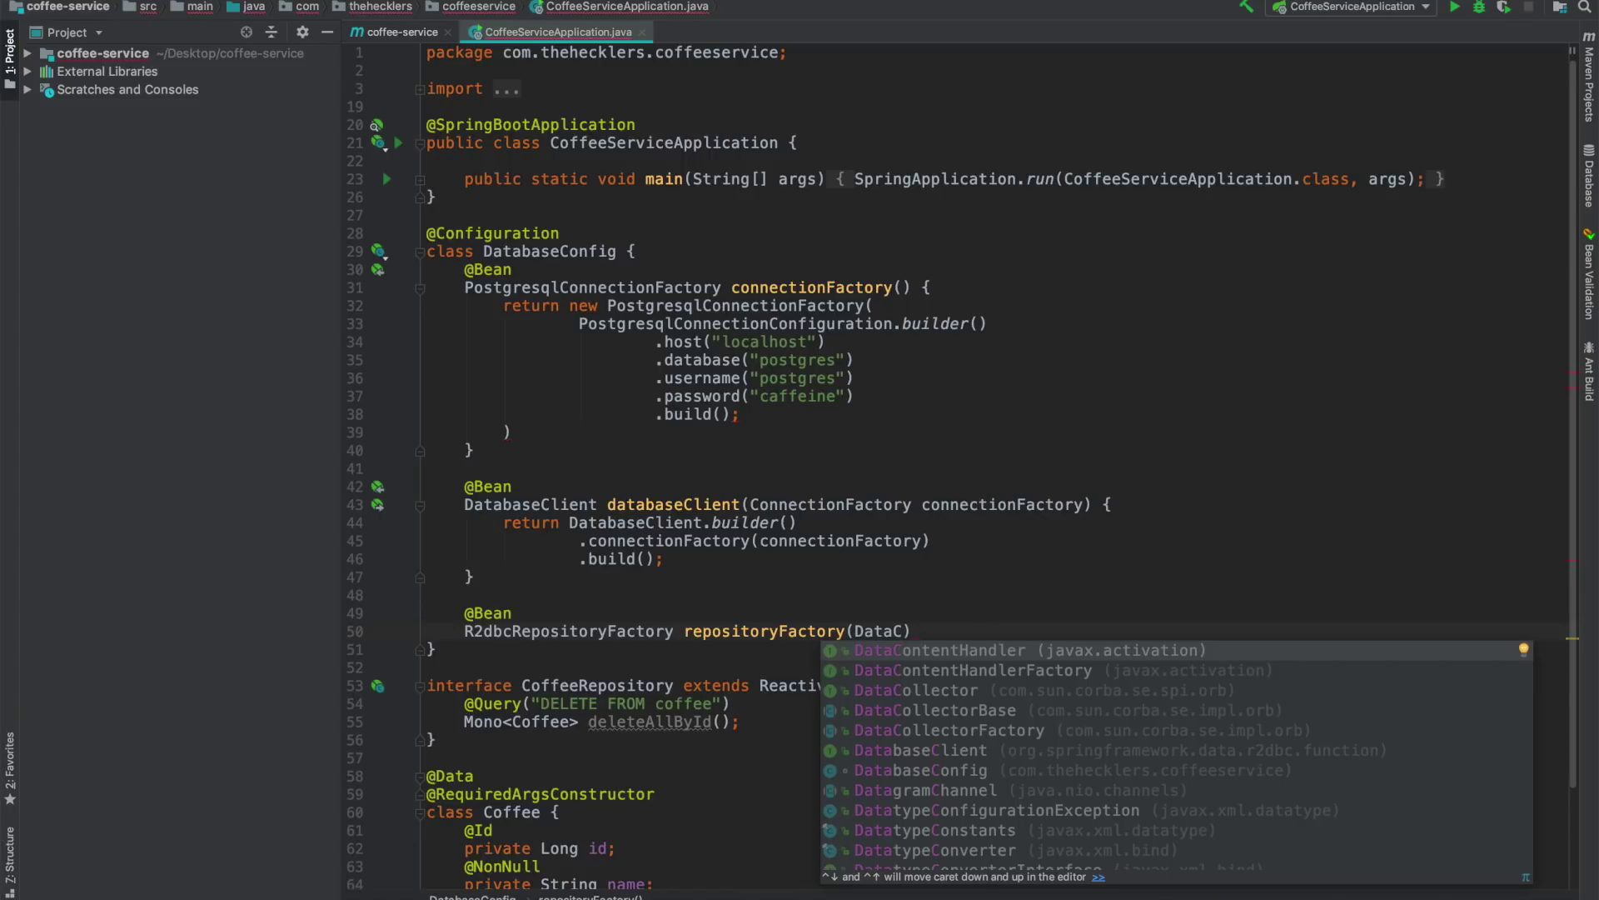
text(li)
key(Return)
text(client)
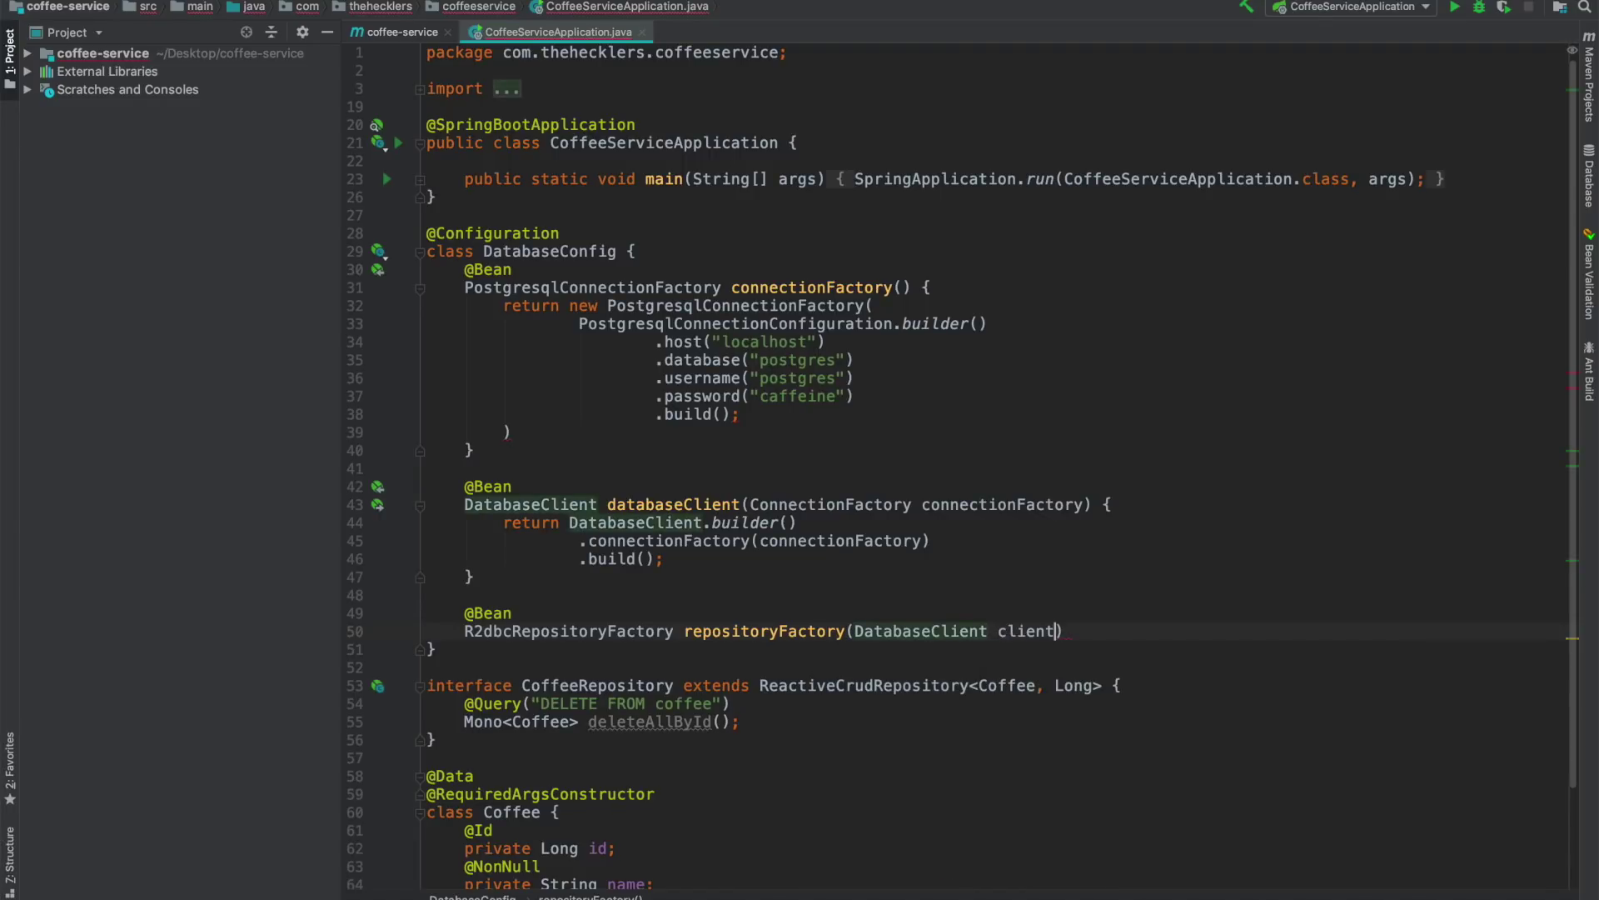
text() )
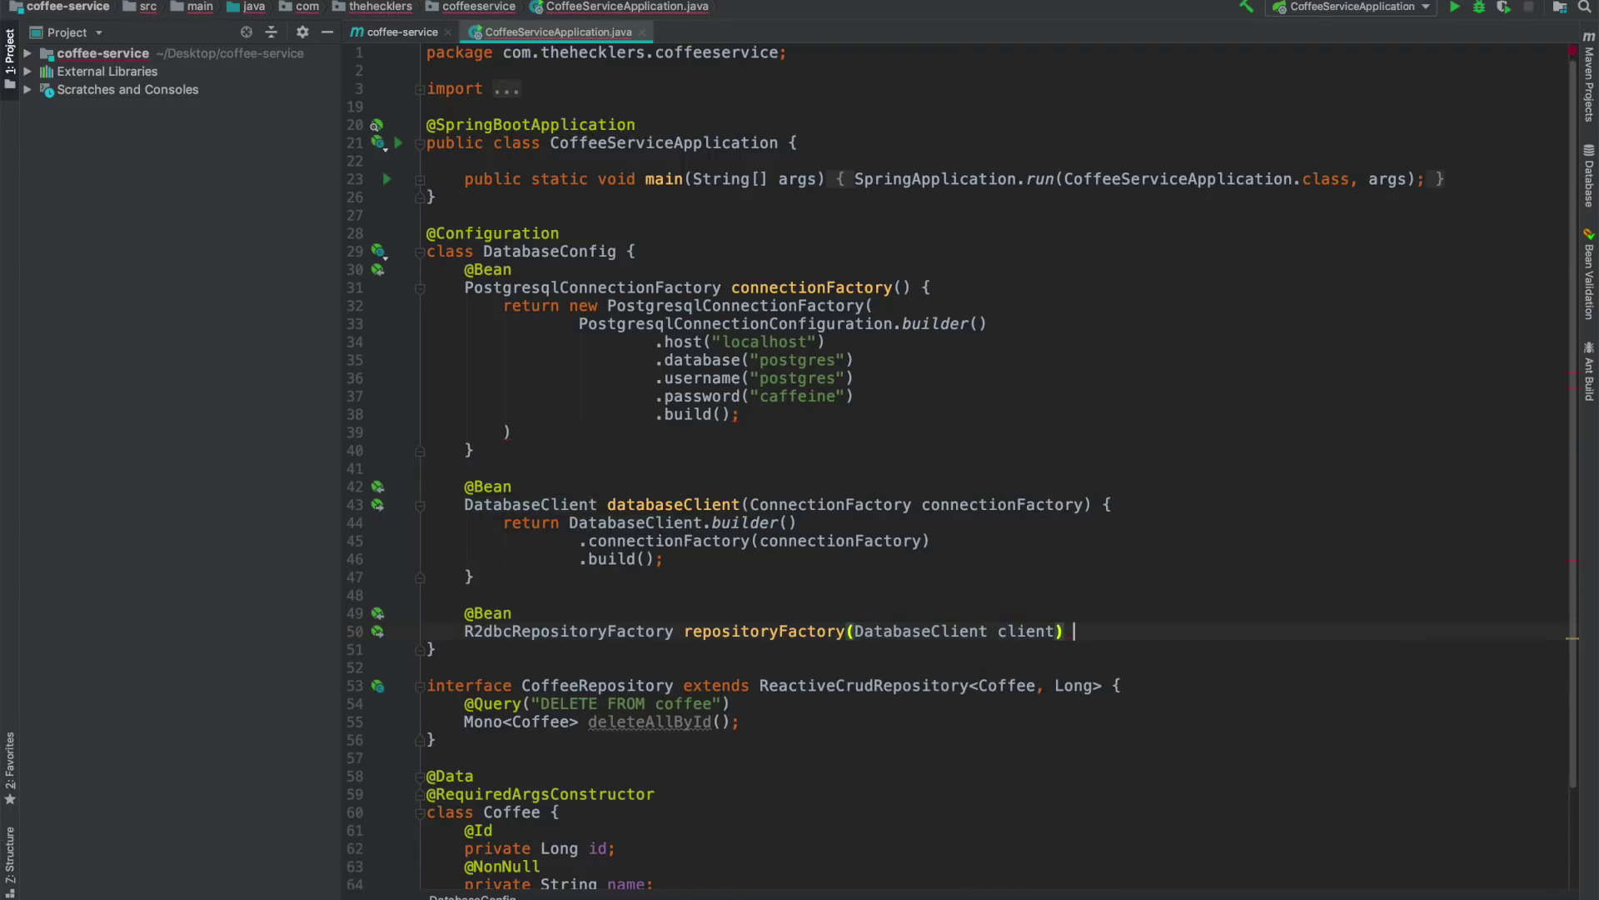
text({)
key(Return)
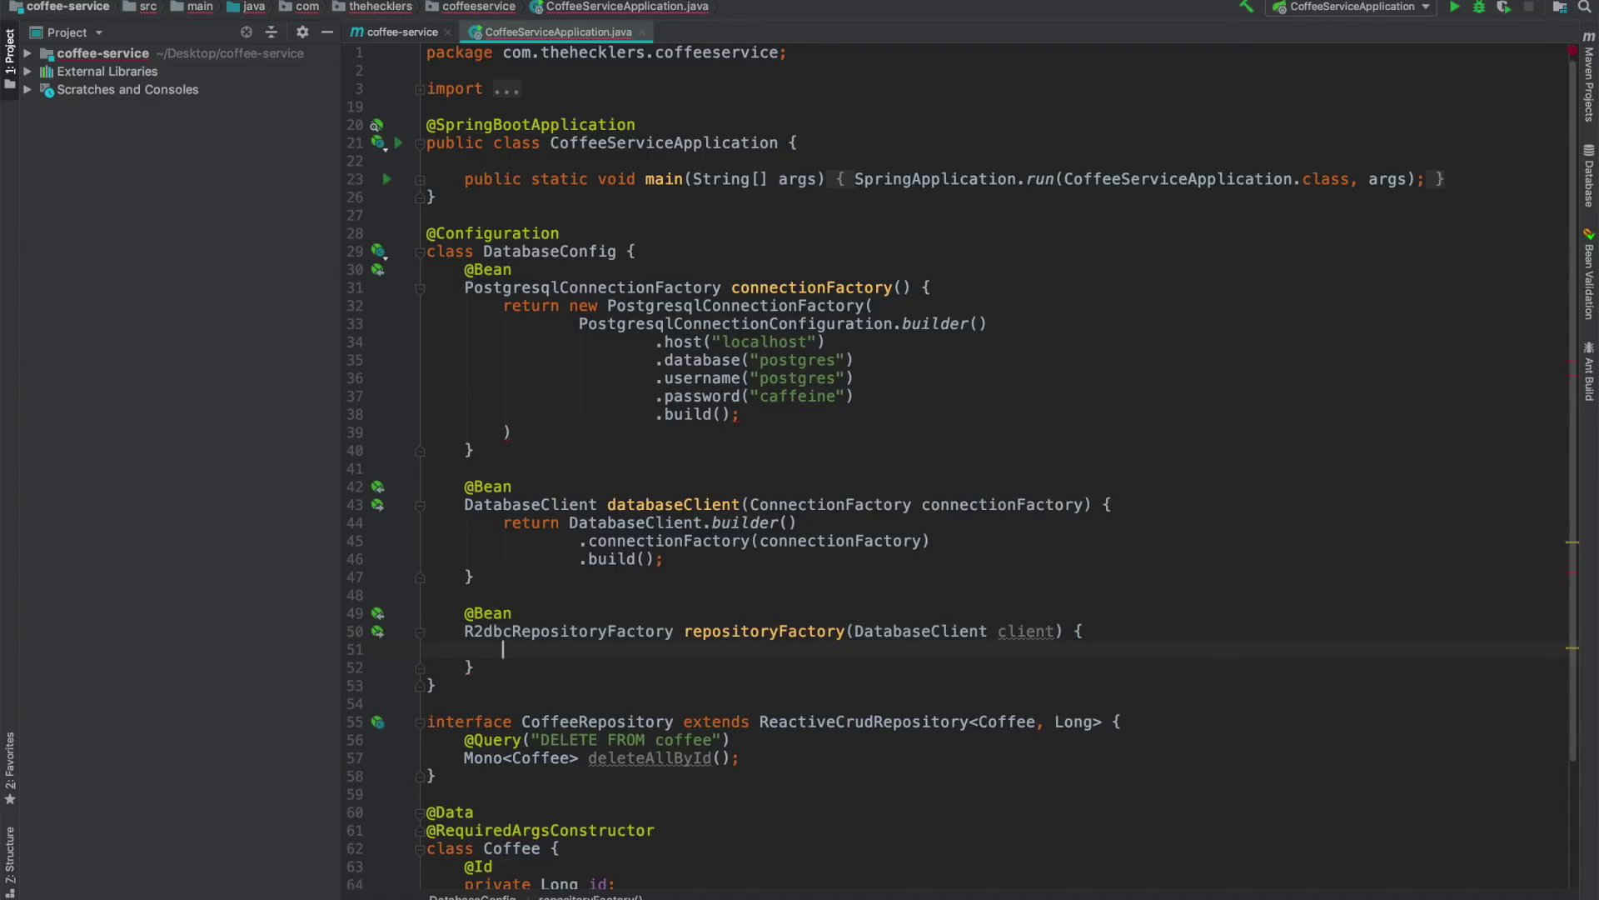
text(ReMap)
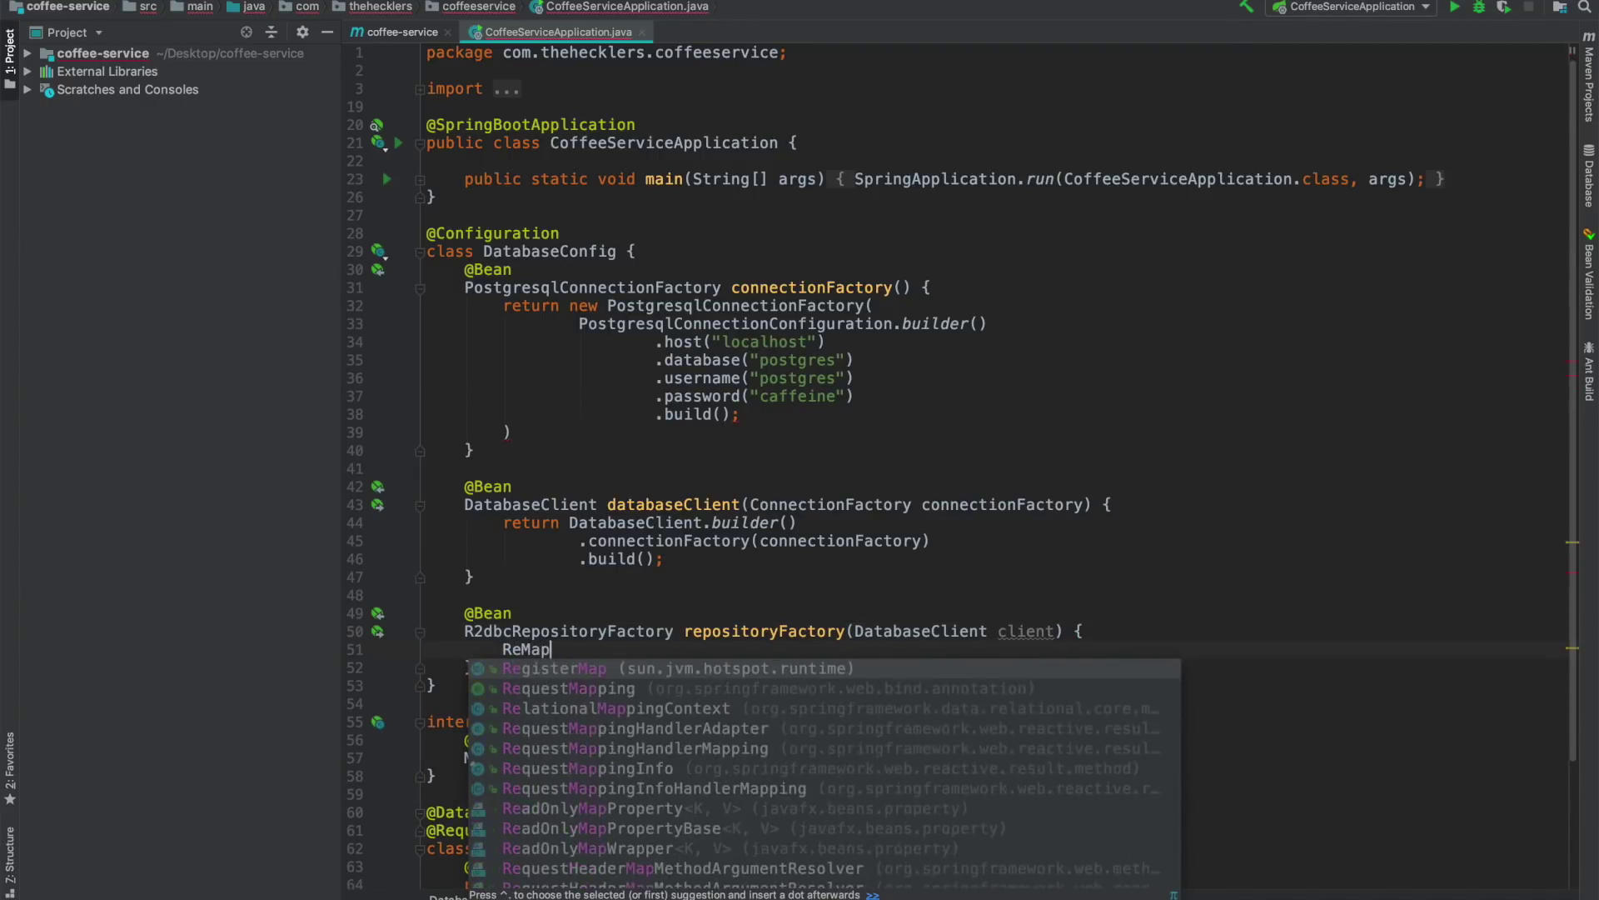
text(C)
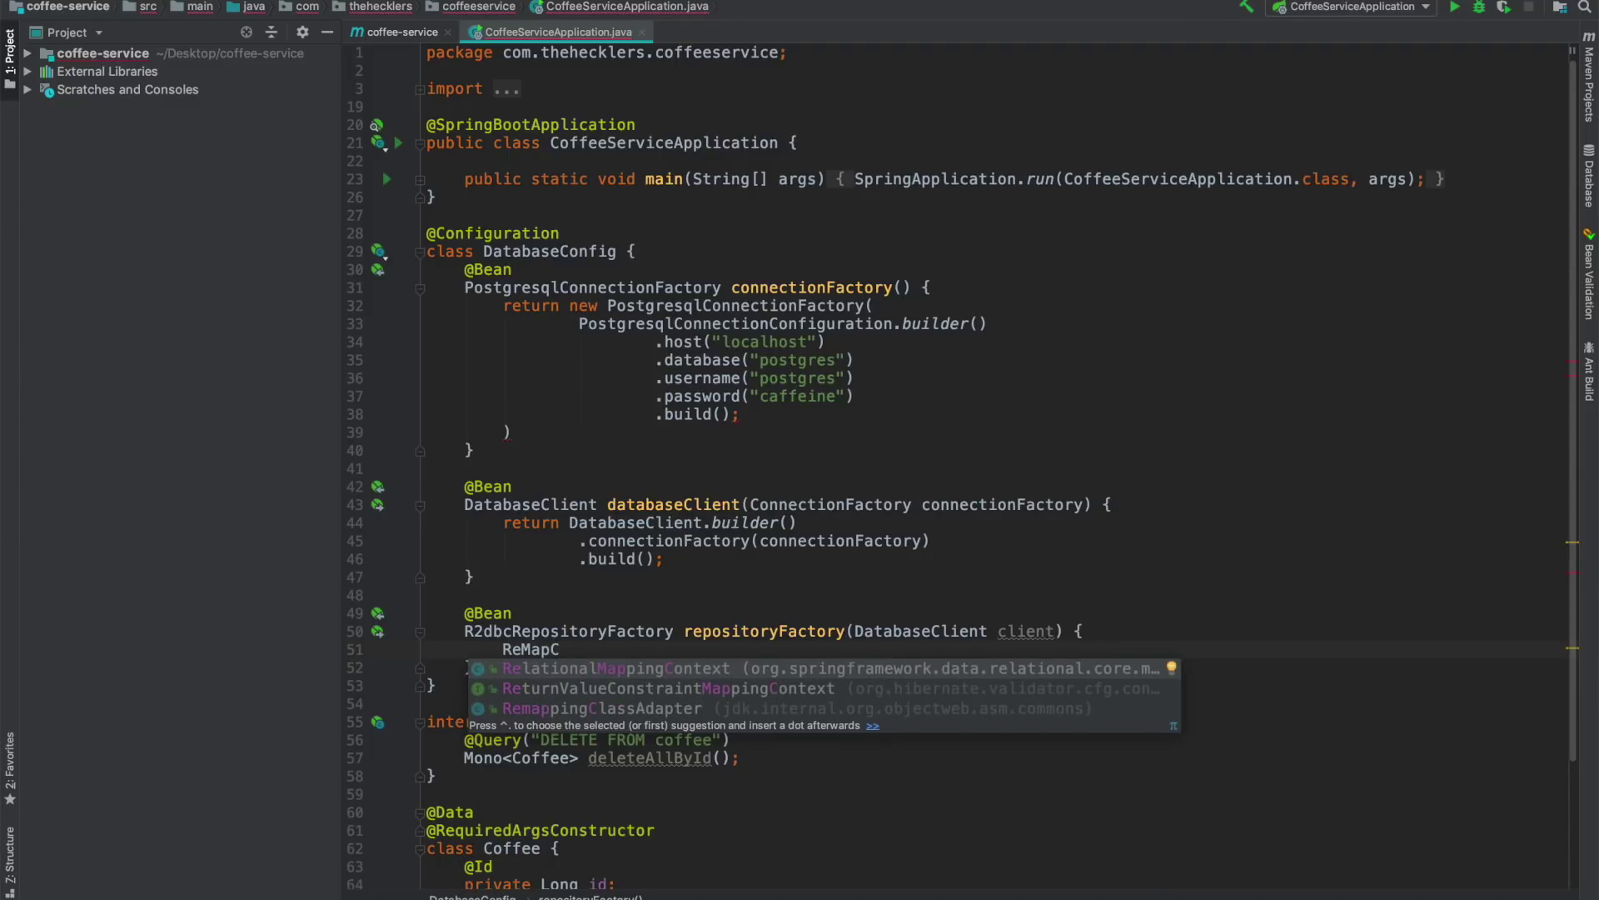
Create a RelationalMappingContext named context and call afterPropertiesSet() on it
key(Return)
key(Return)
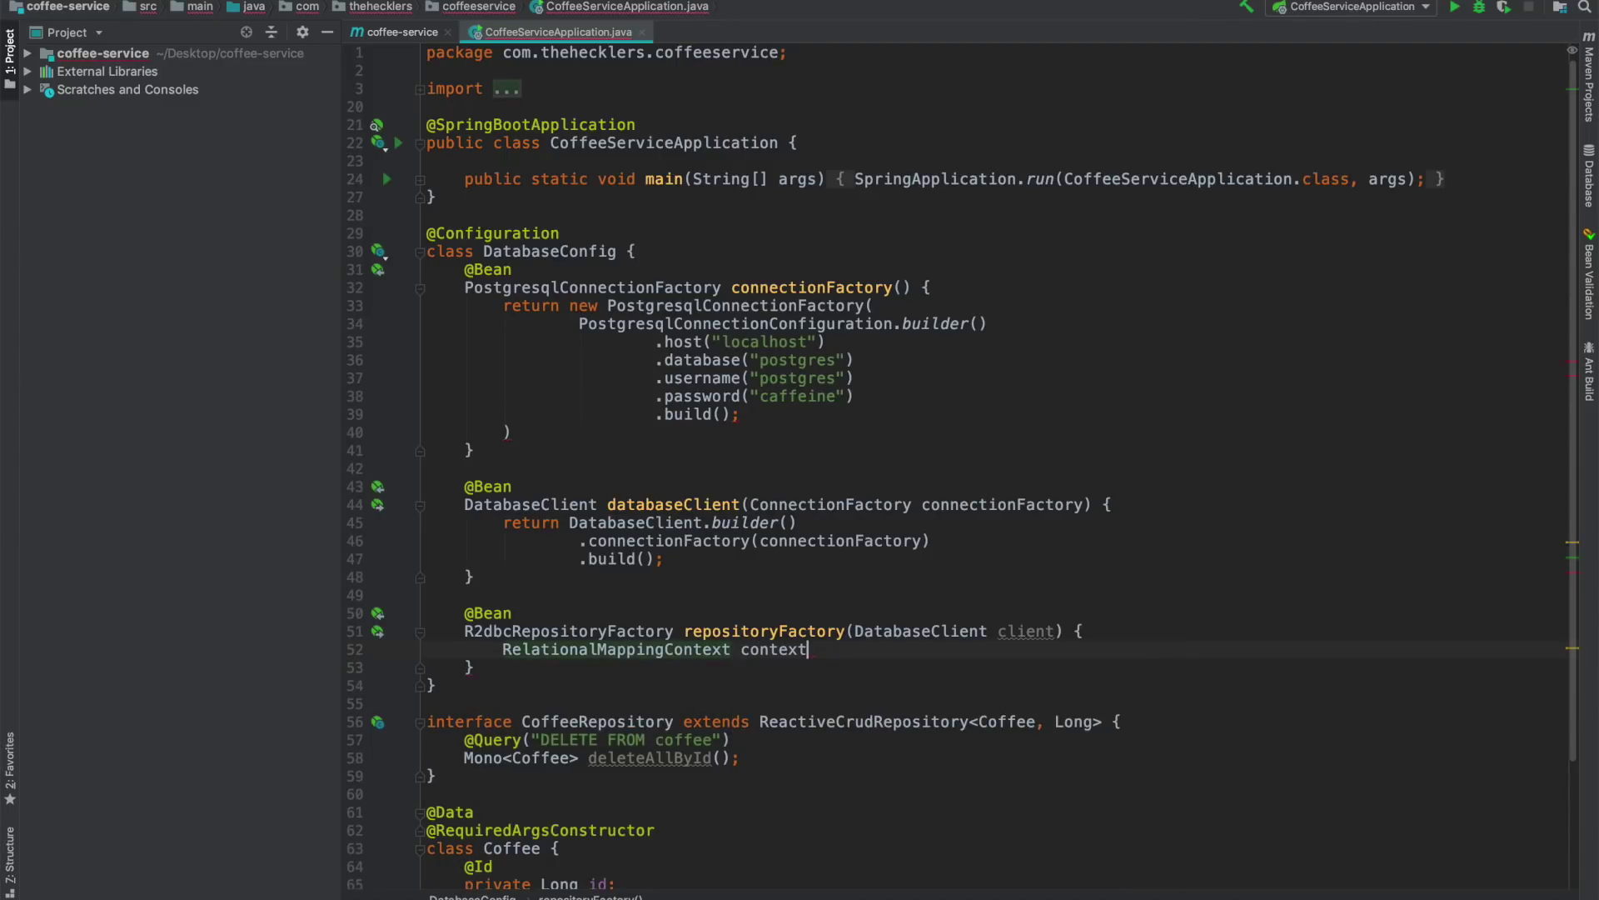
text(=)
text(R)
key(Return)
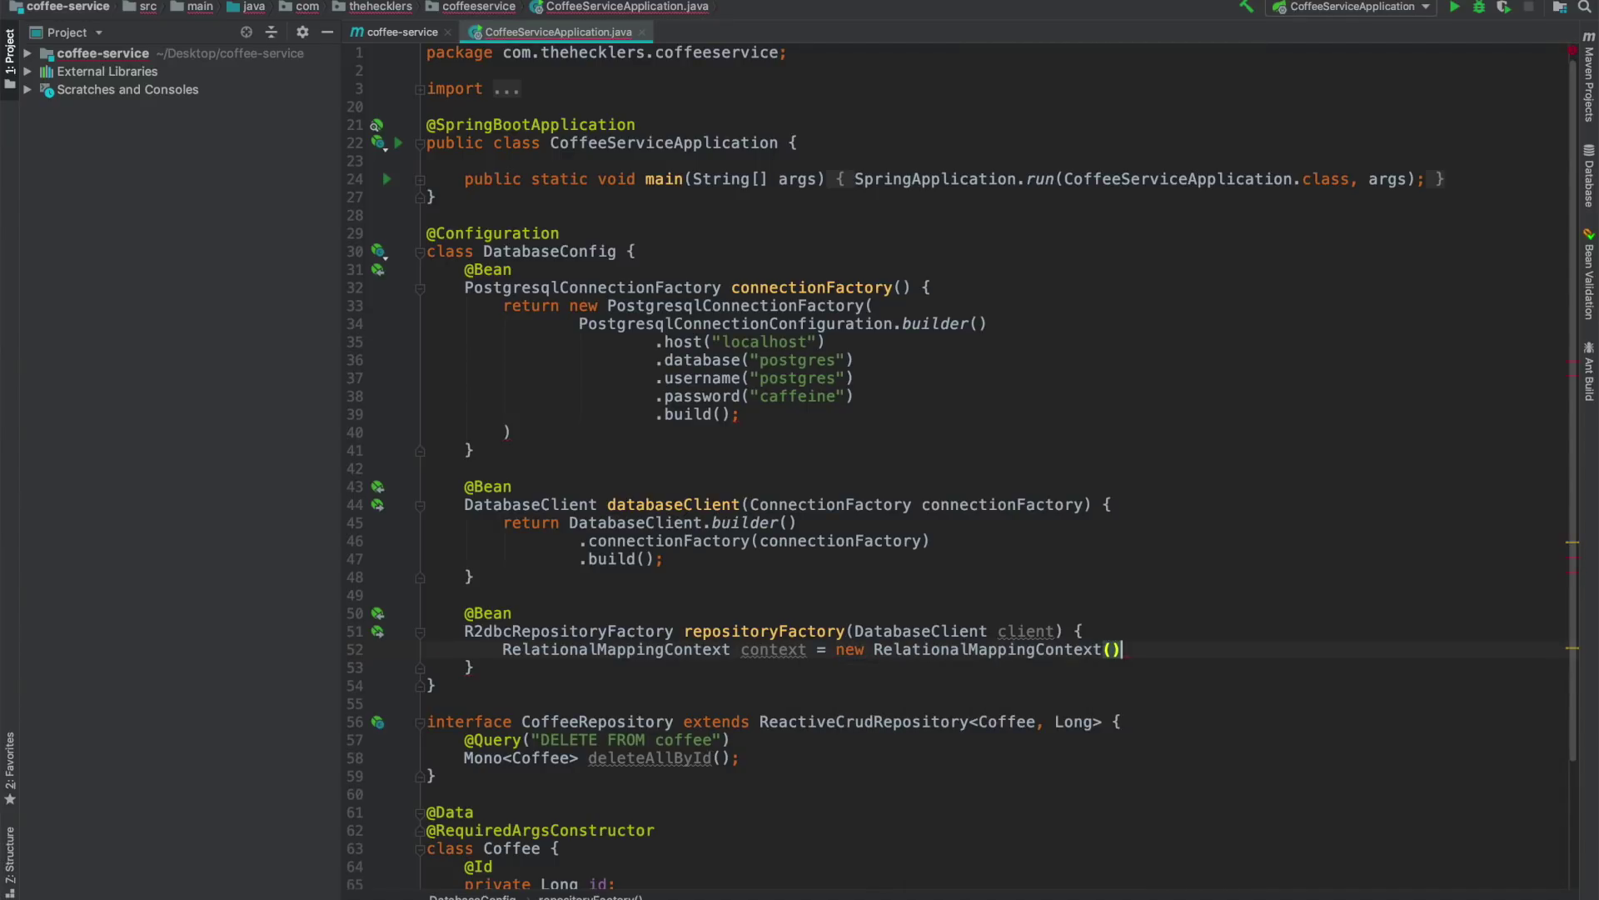
text(;)
key(Return)
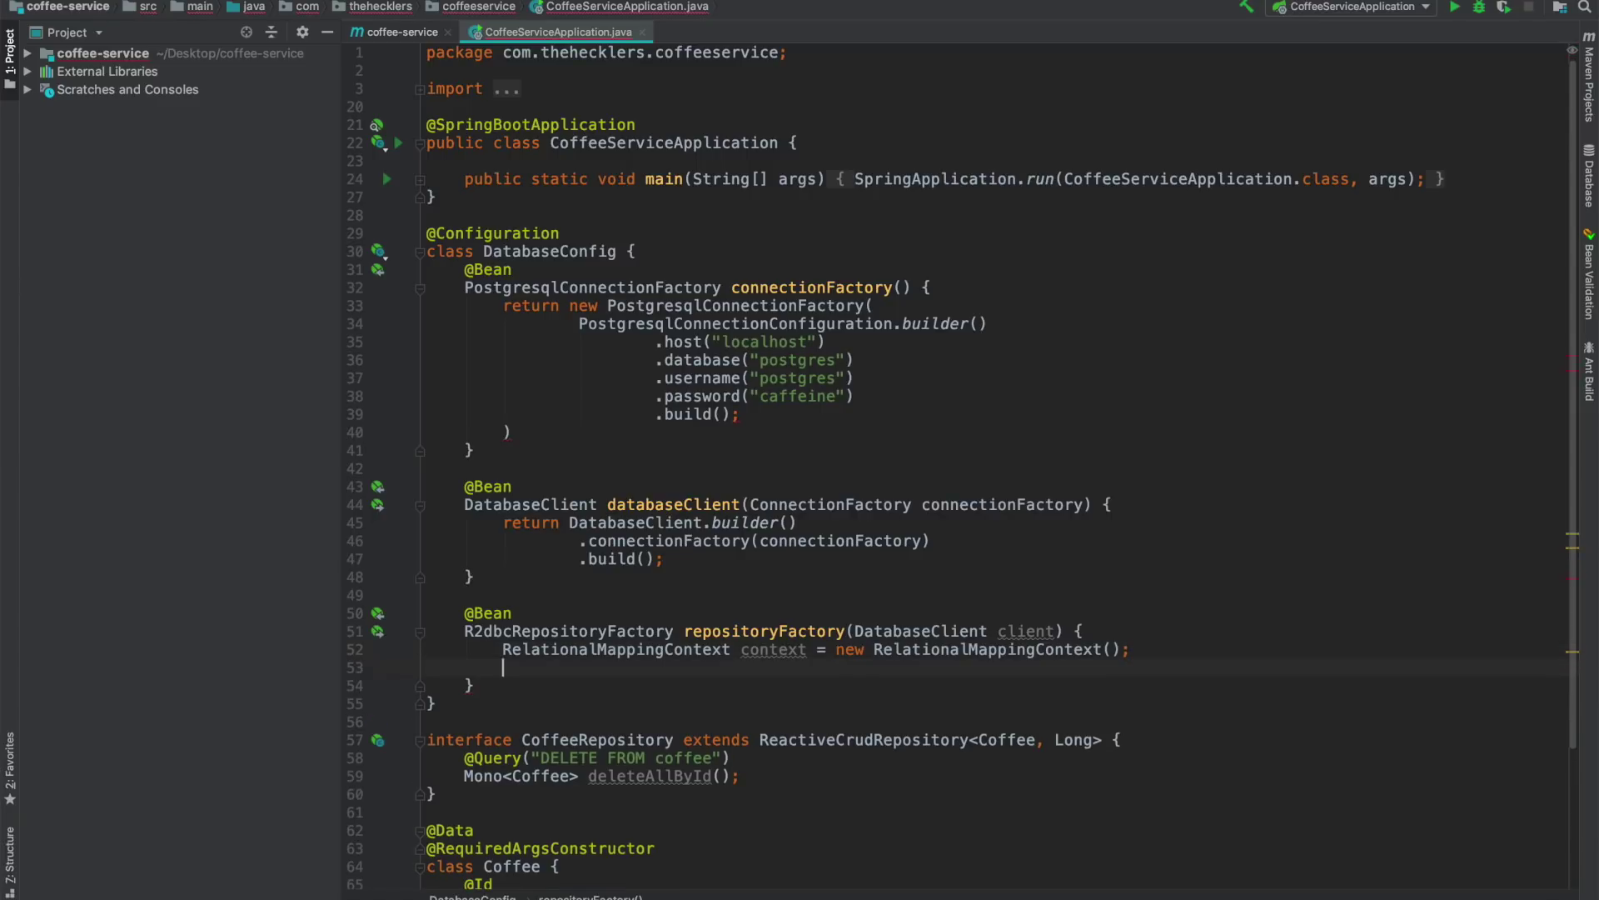
text(con)
key(Return)
text(.)
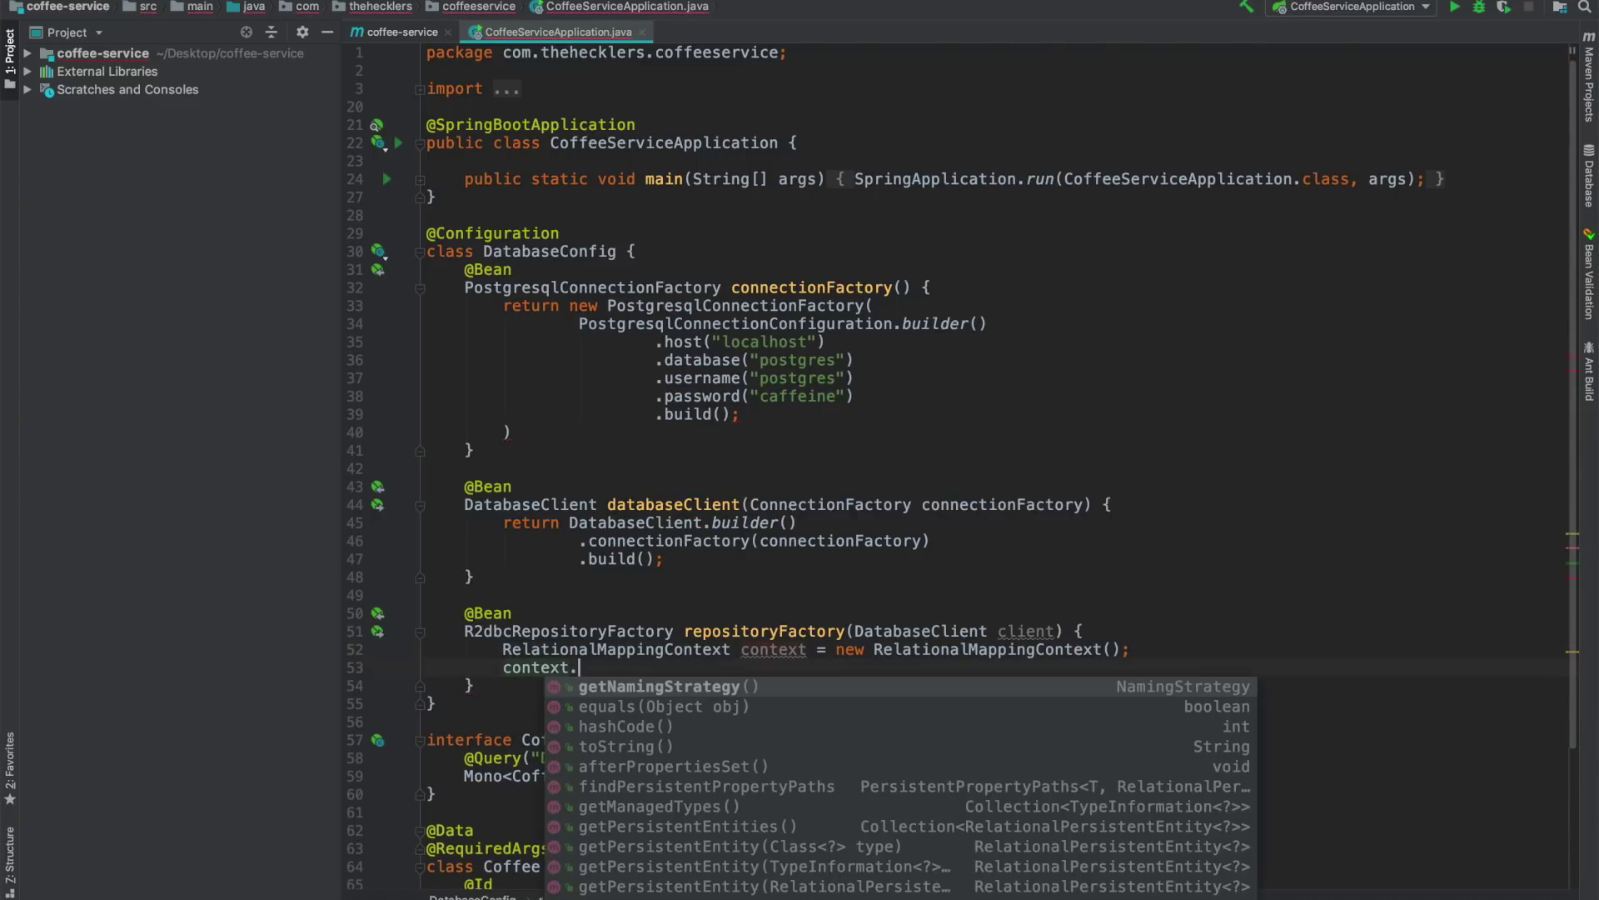
text(af)
key(Return)
text(;)
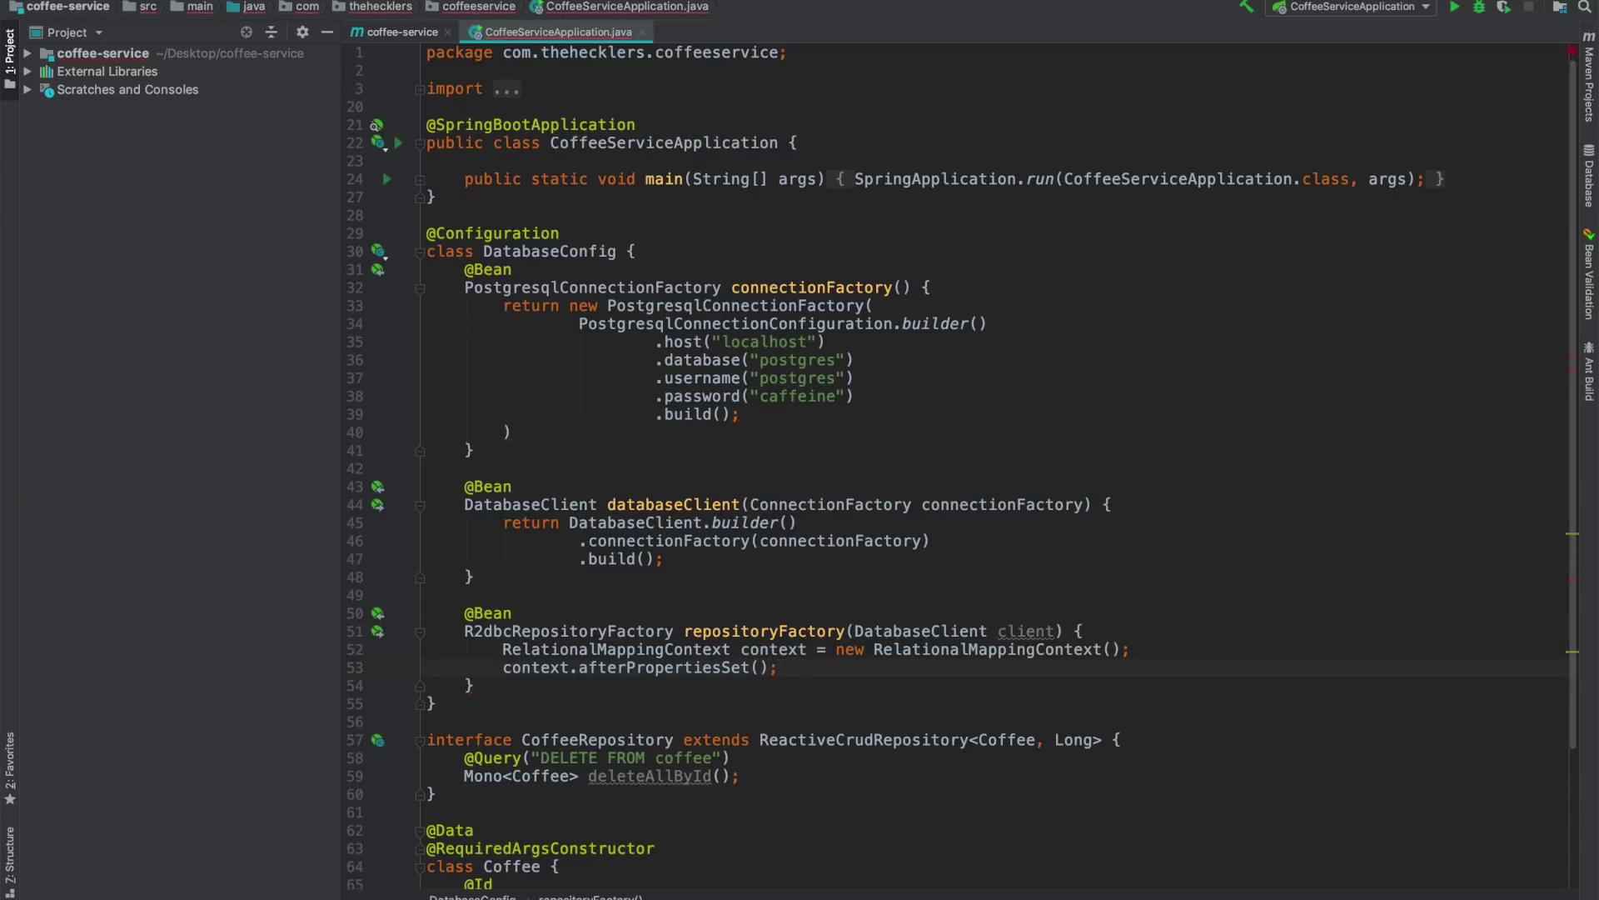
key(Return)
key(Return)
text(return new)
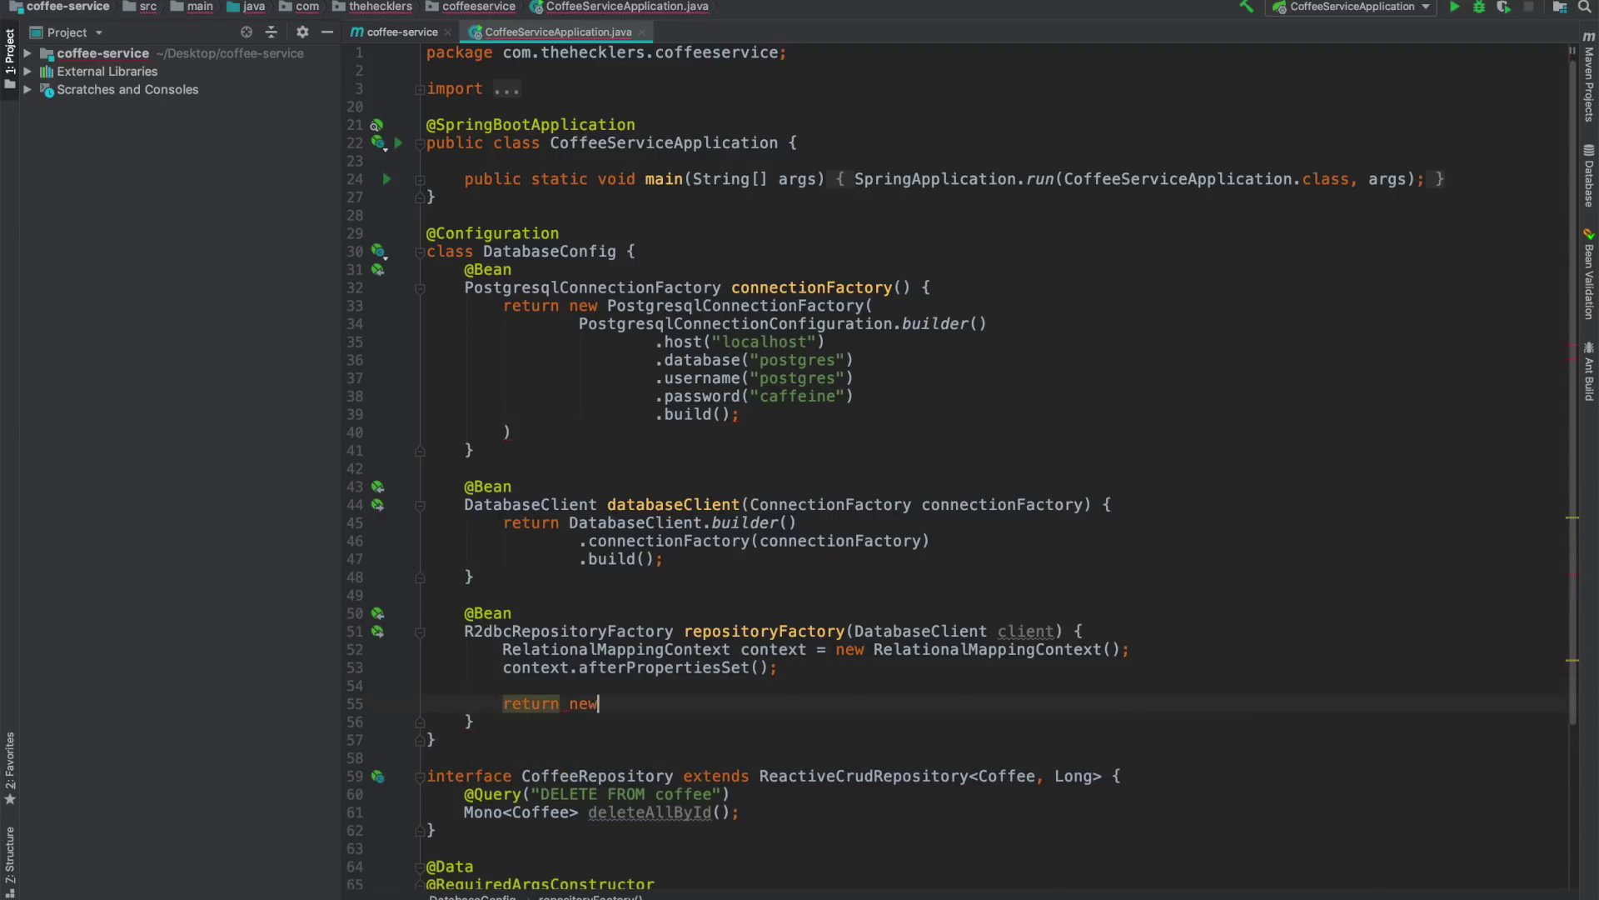
Return new R2dbcRepositoryFactory(client, context) from repositoryFactory
key(ctrl+space)
key(Return)
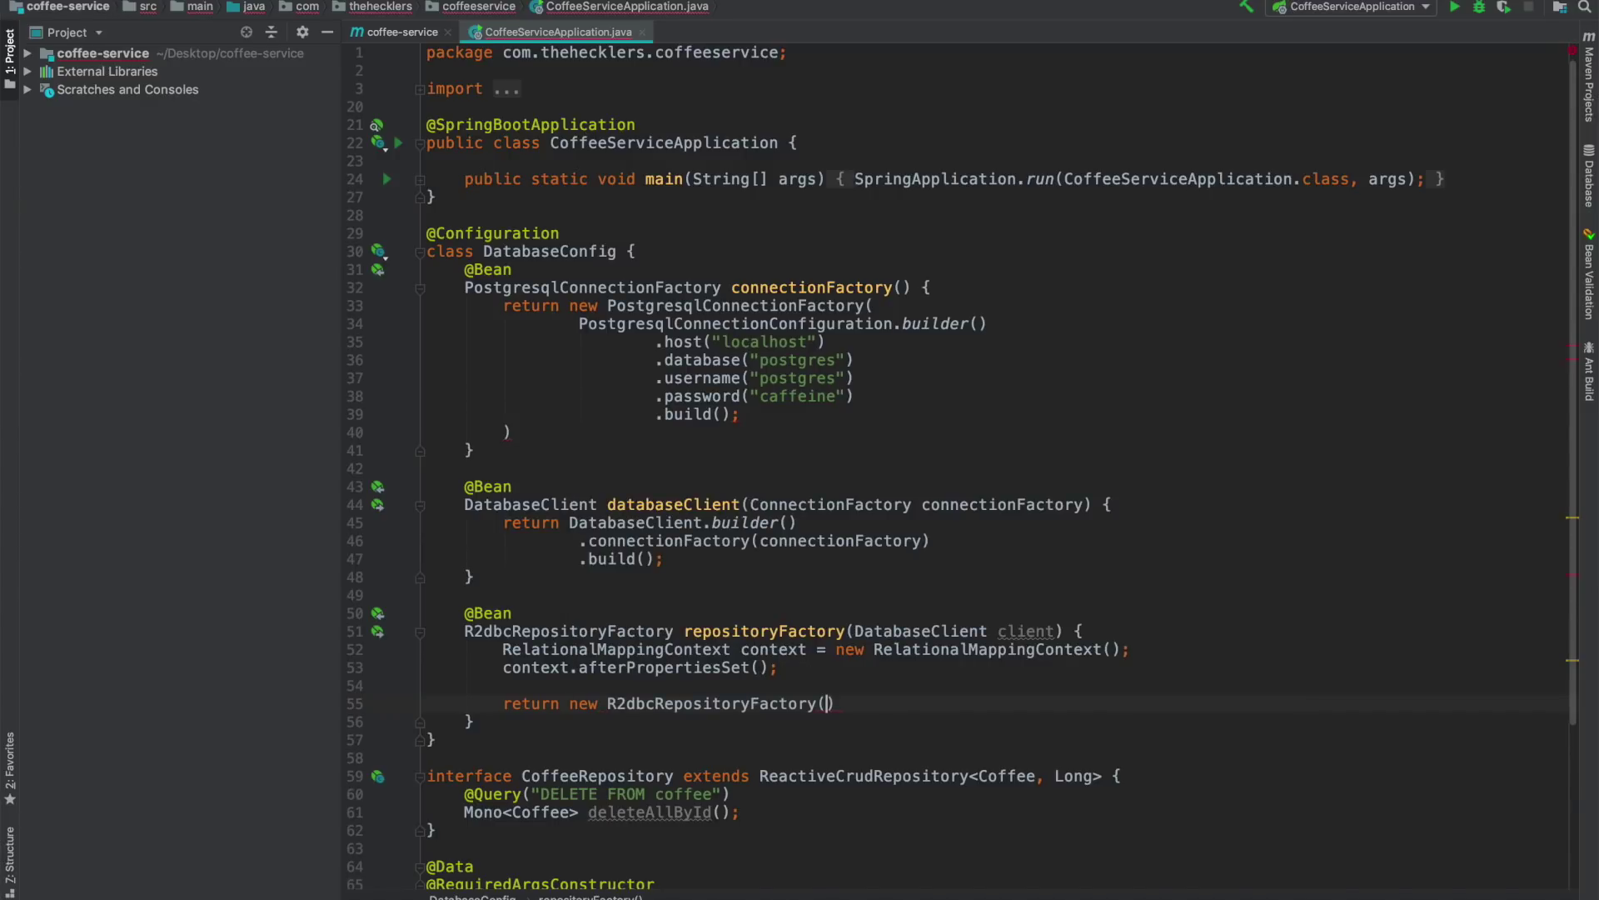
key(ctrl+space)
key(Return)
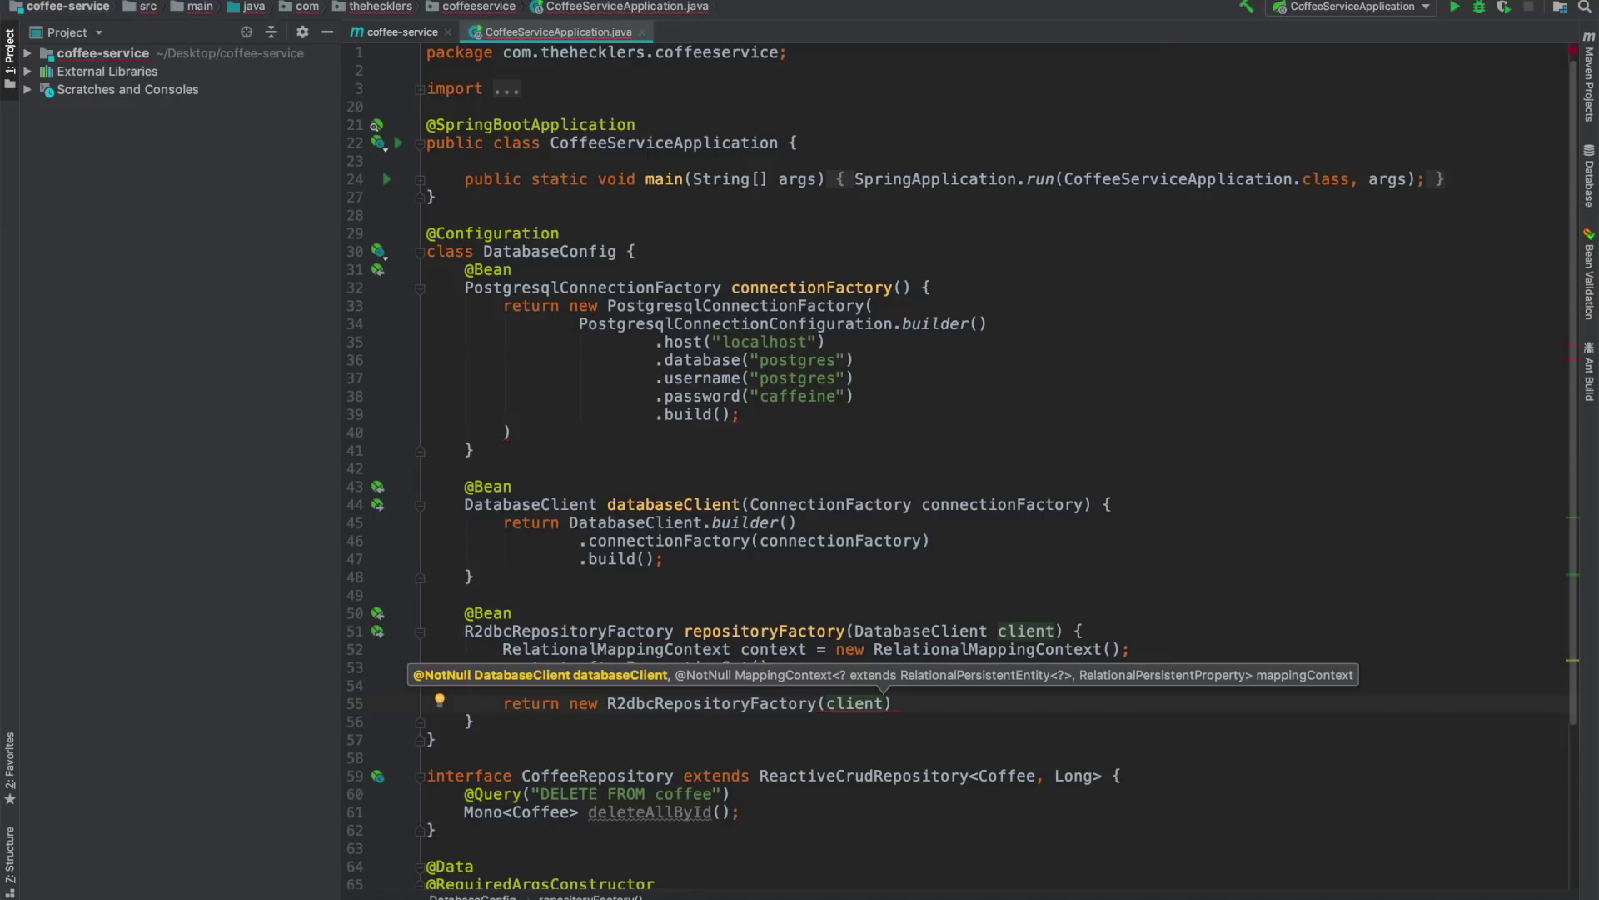
text(, con)
key(Return)
text(;)
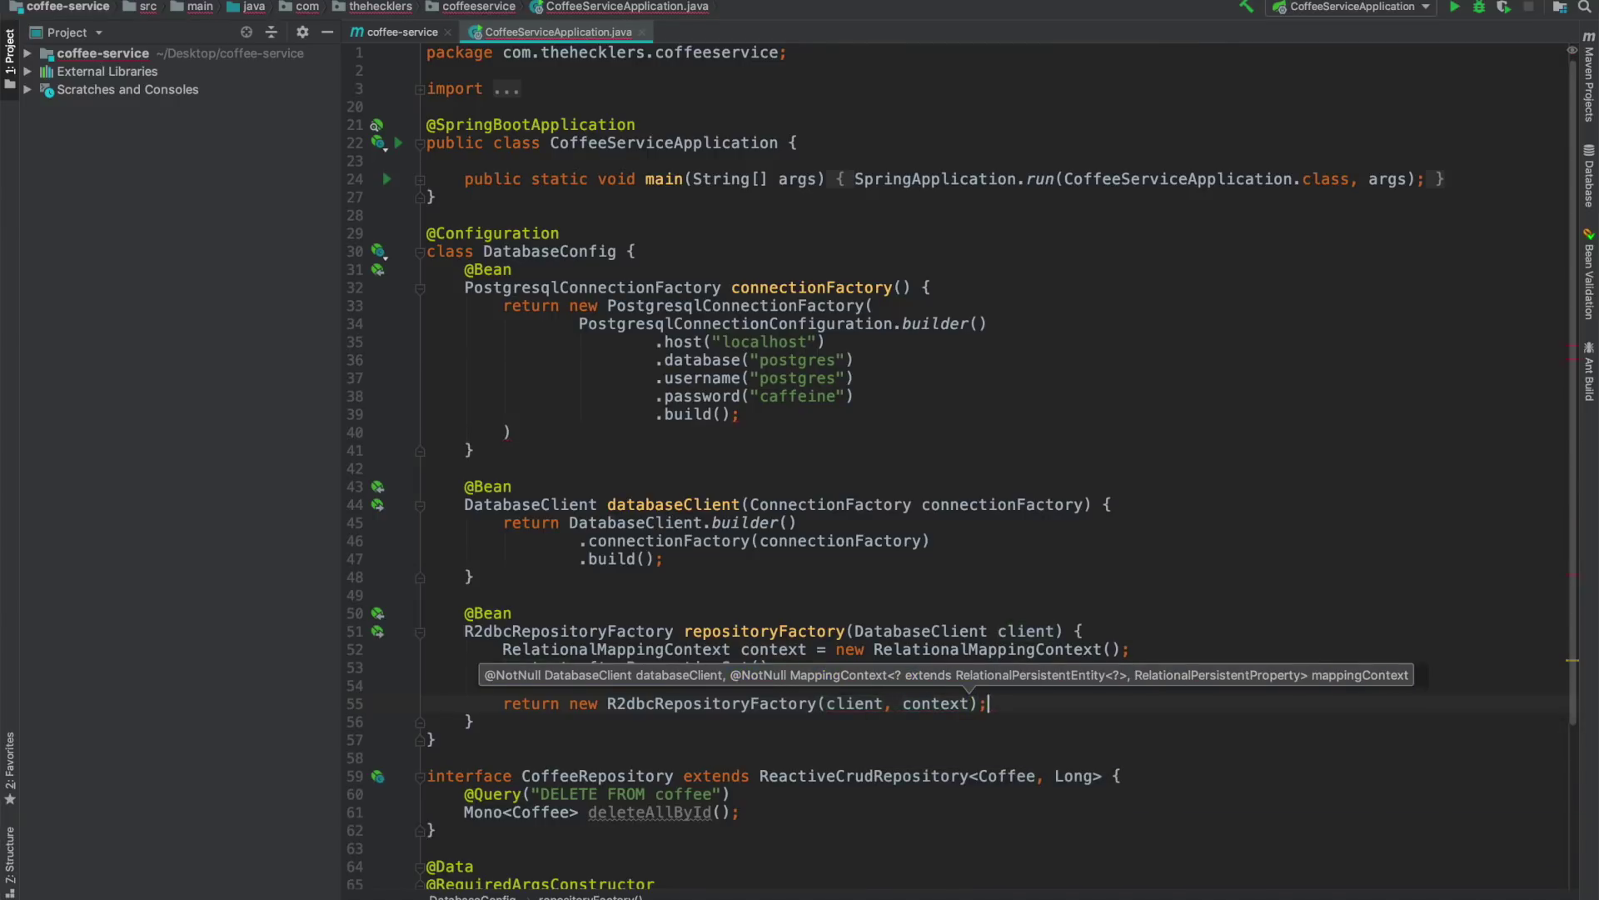
key(Down)
key(Return)
key(Return)
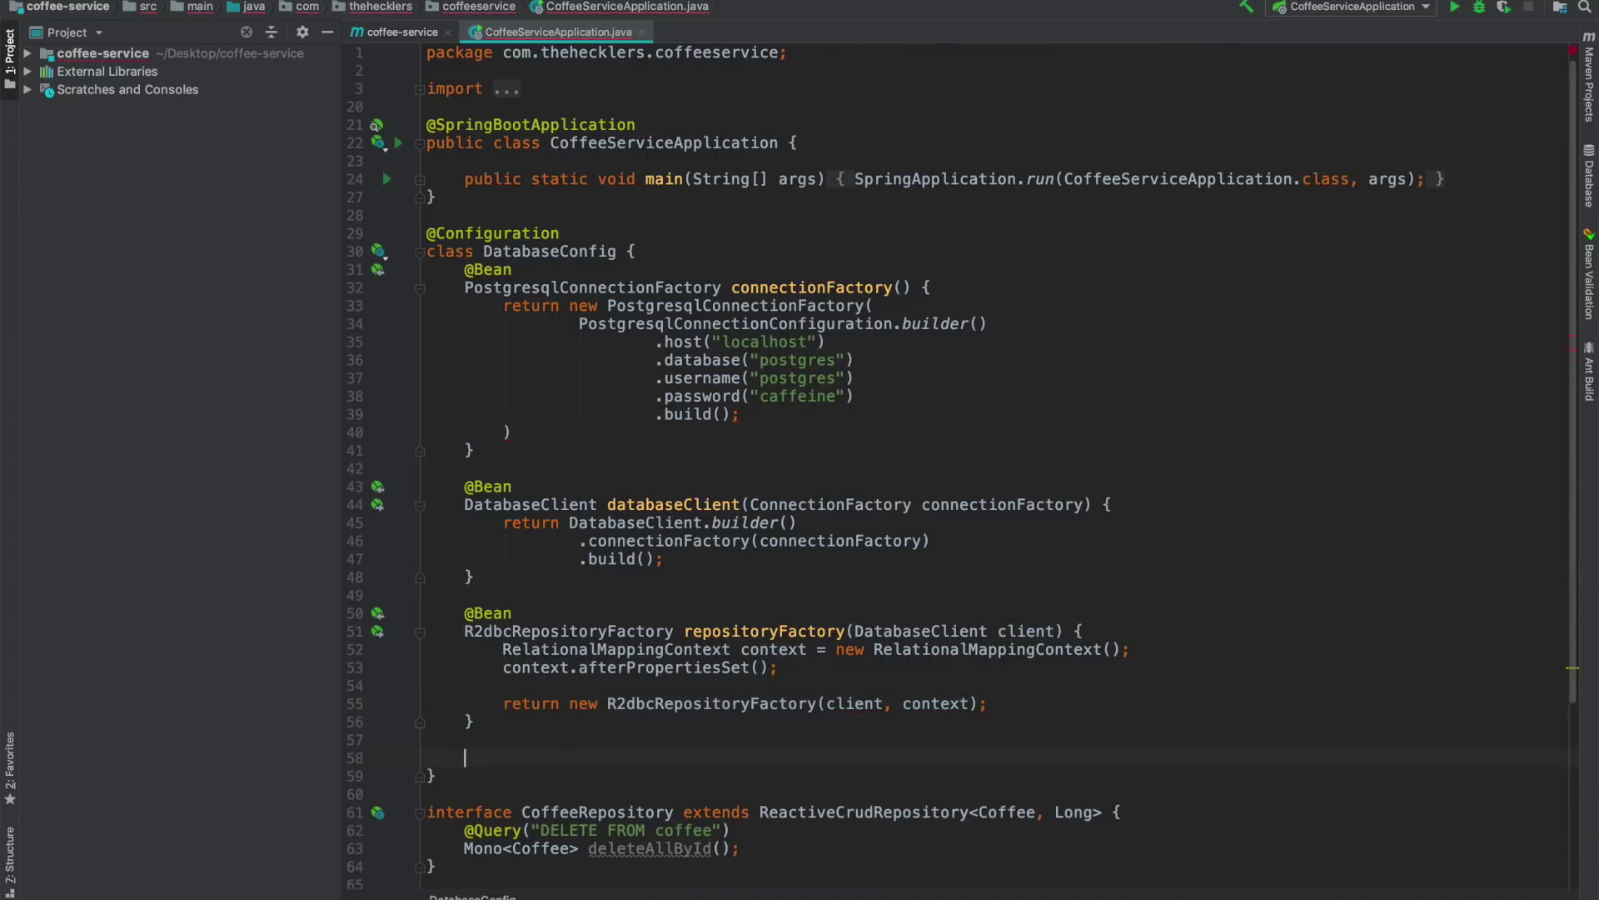
text(@)
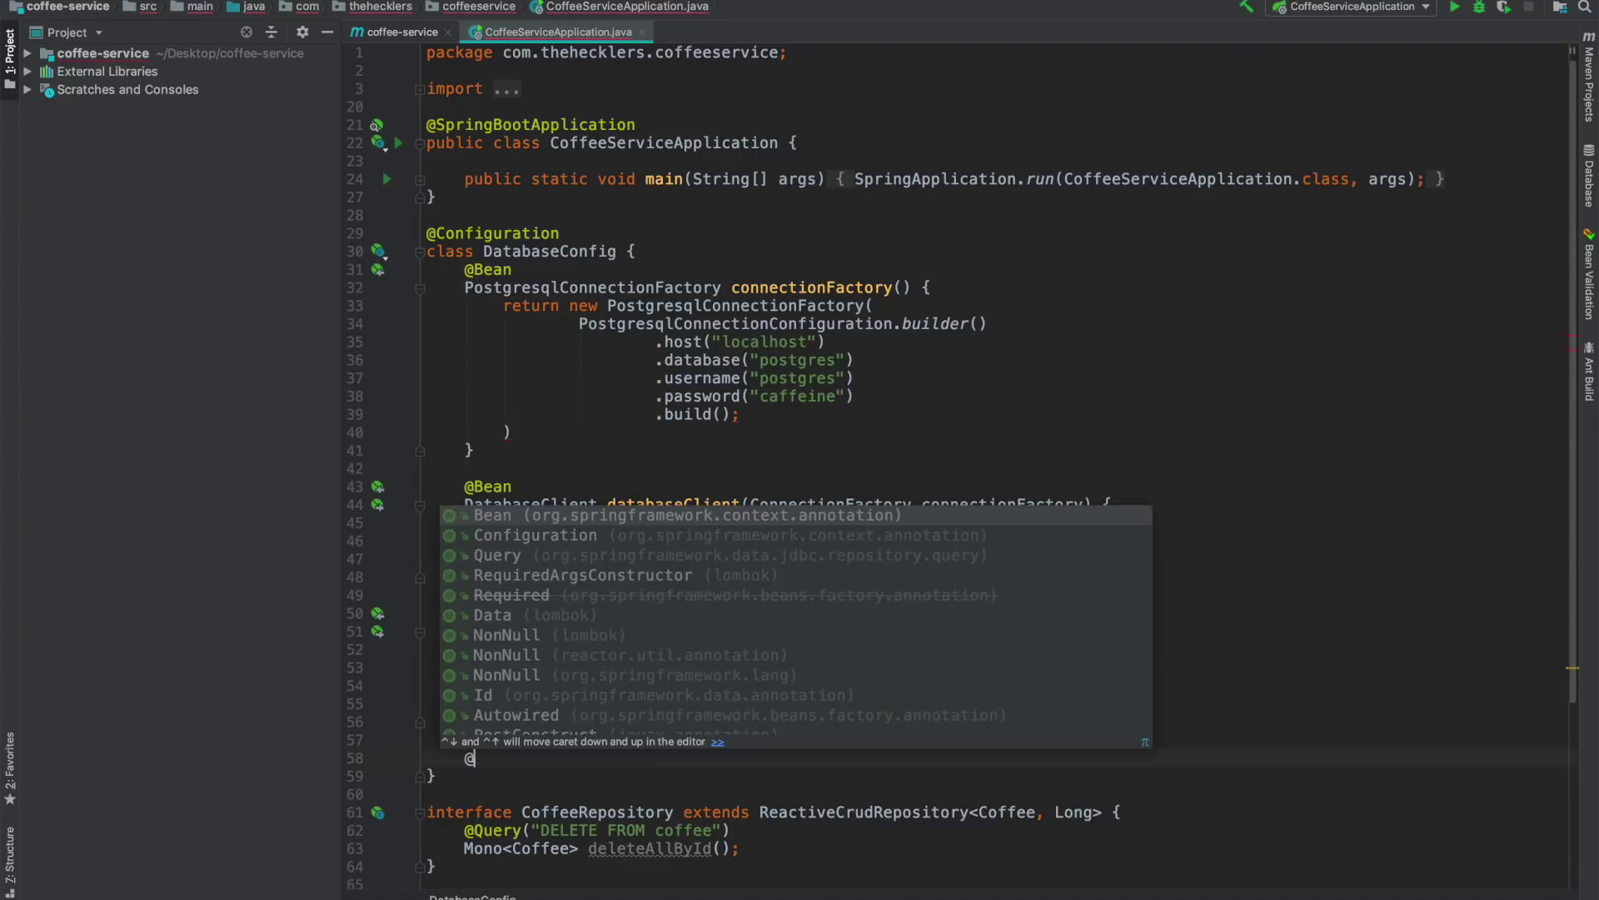
text(B)
key(Return)
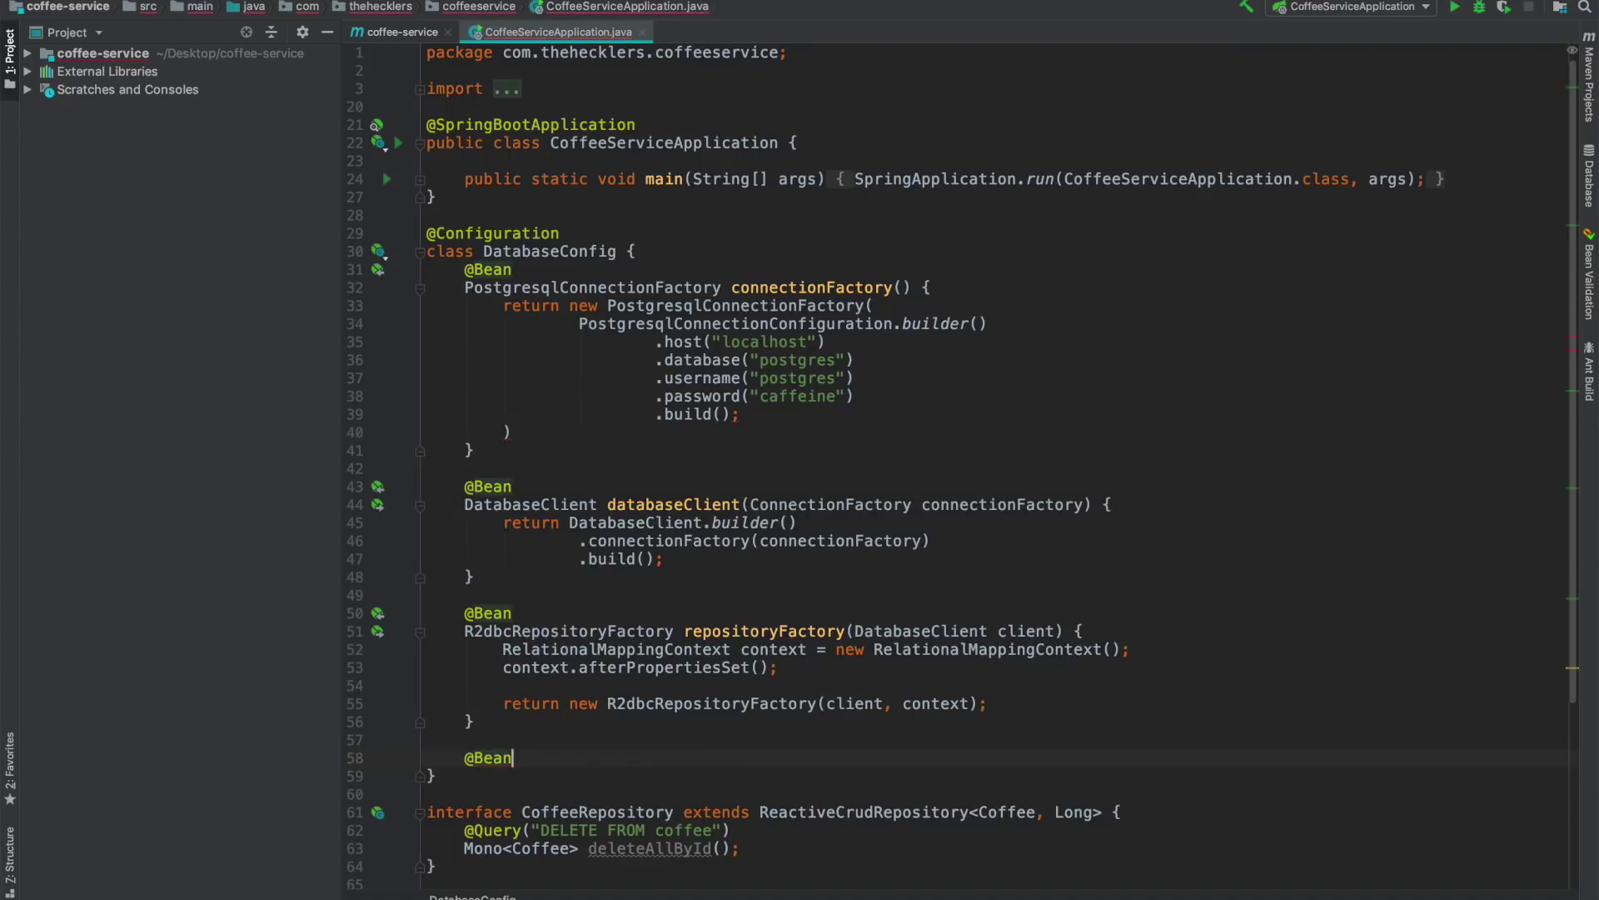
key(Return)
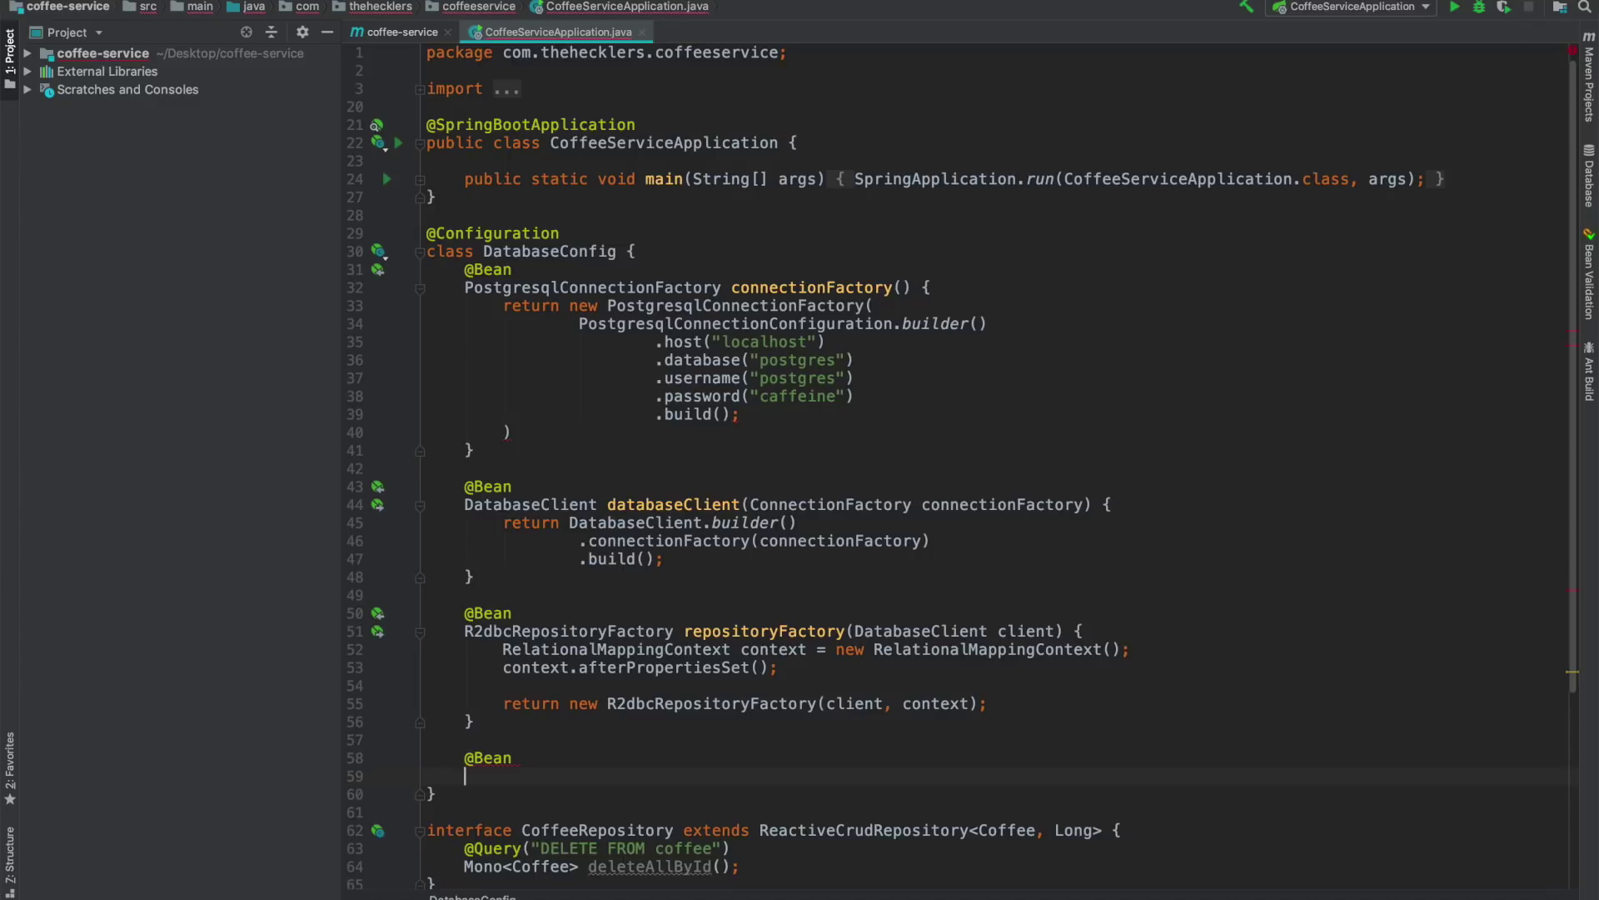
text(Co)
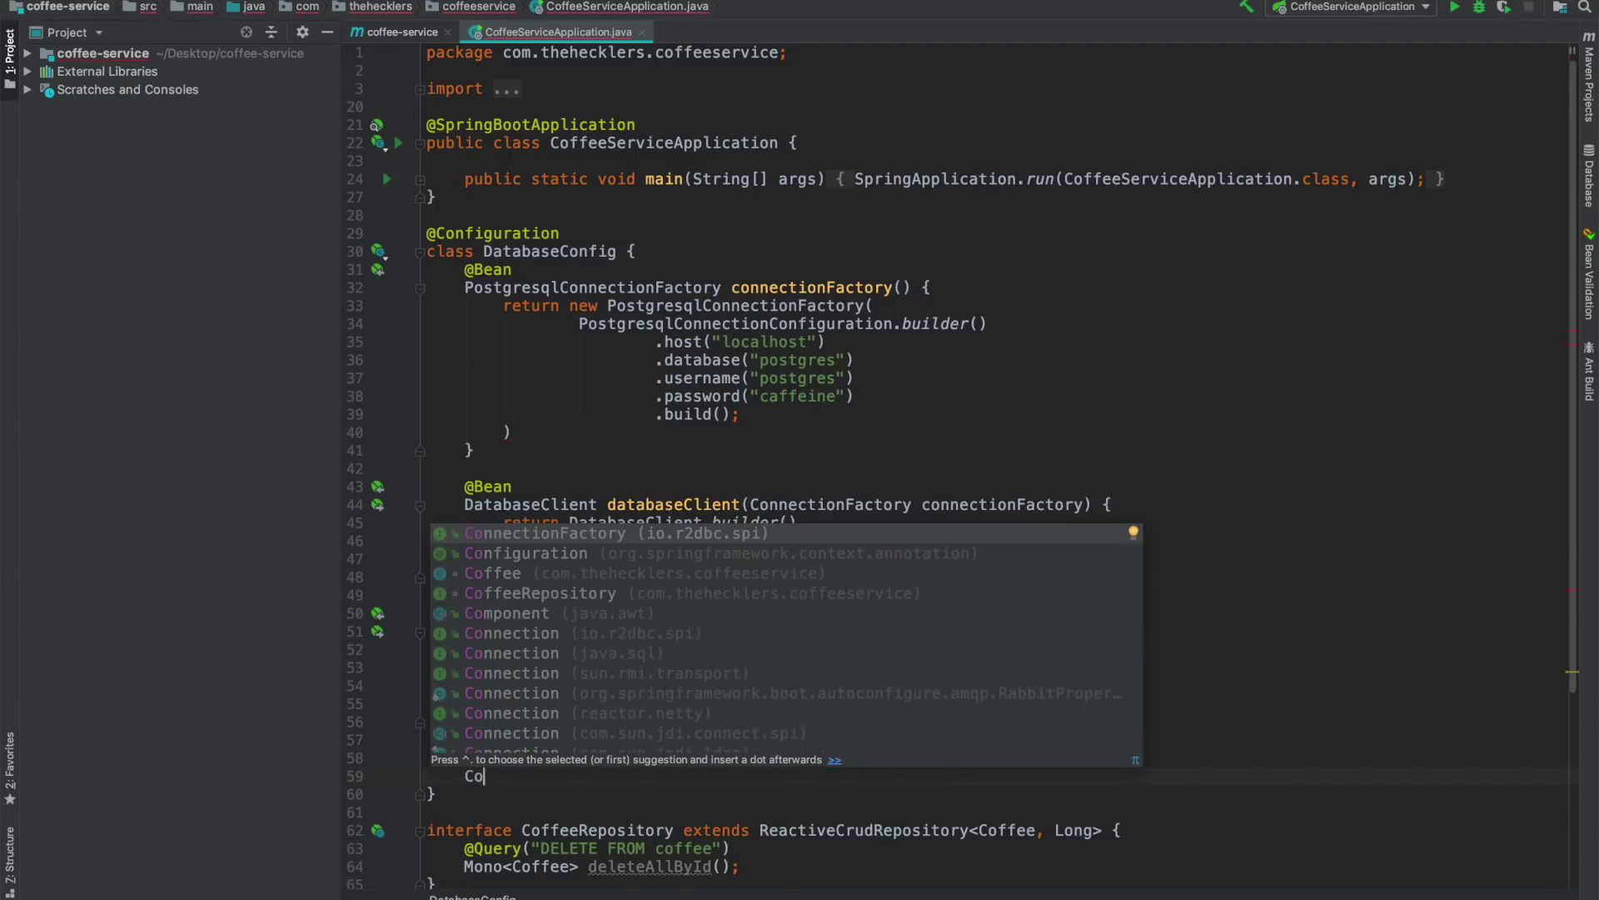
text(Re)
key(Return)
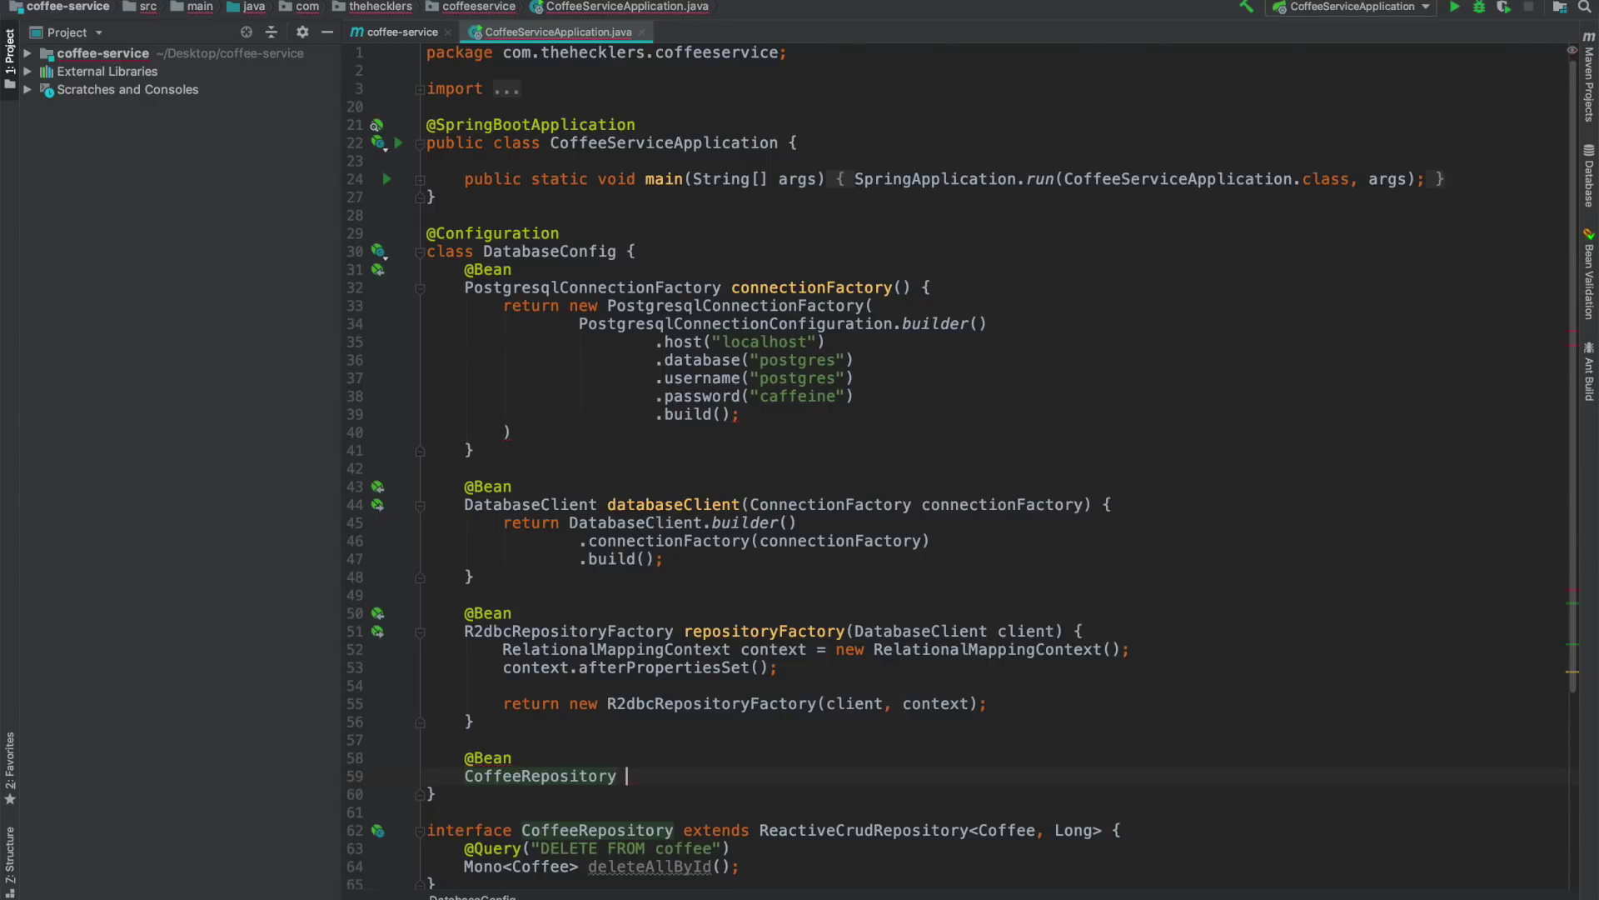
text(co)
key(Return)
text(()
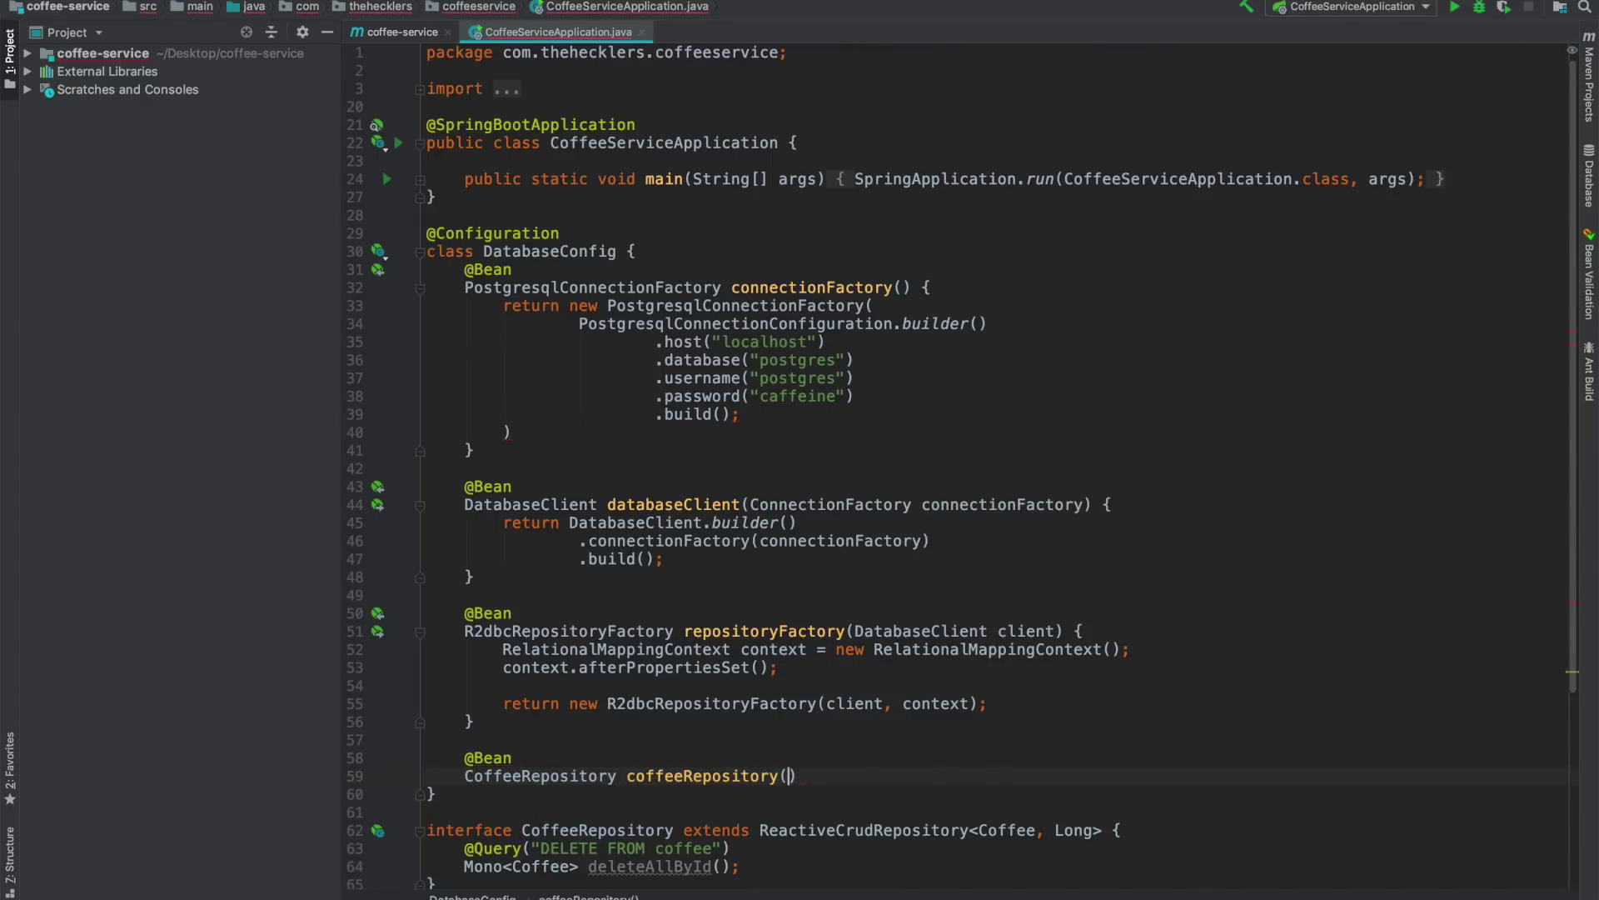
text(R2)
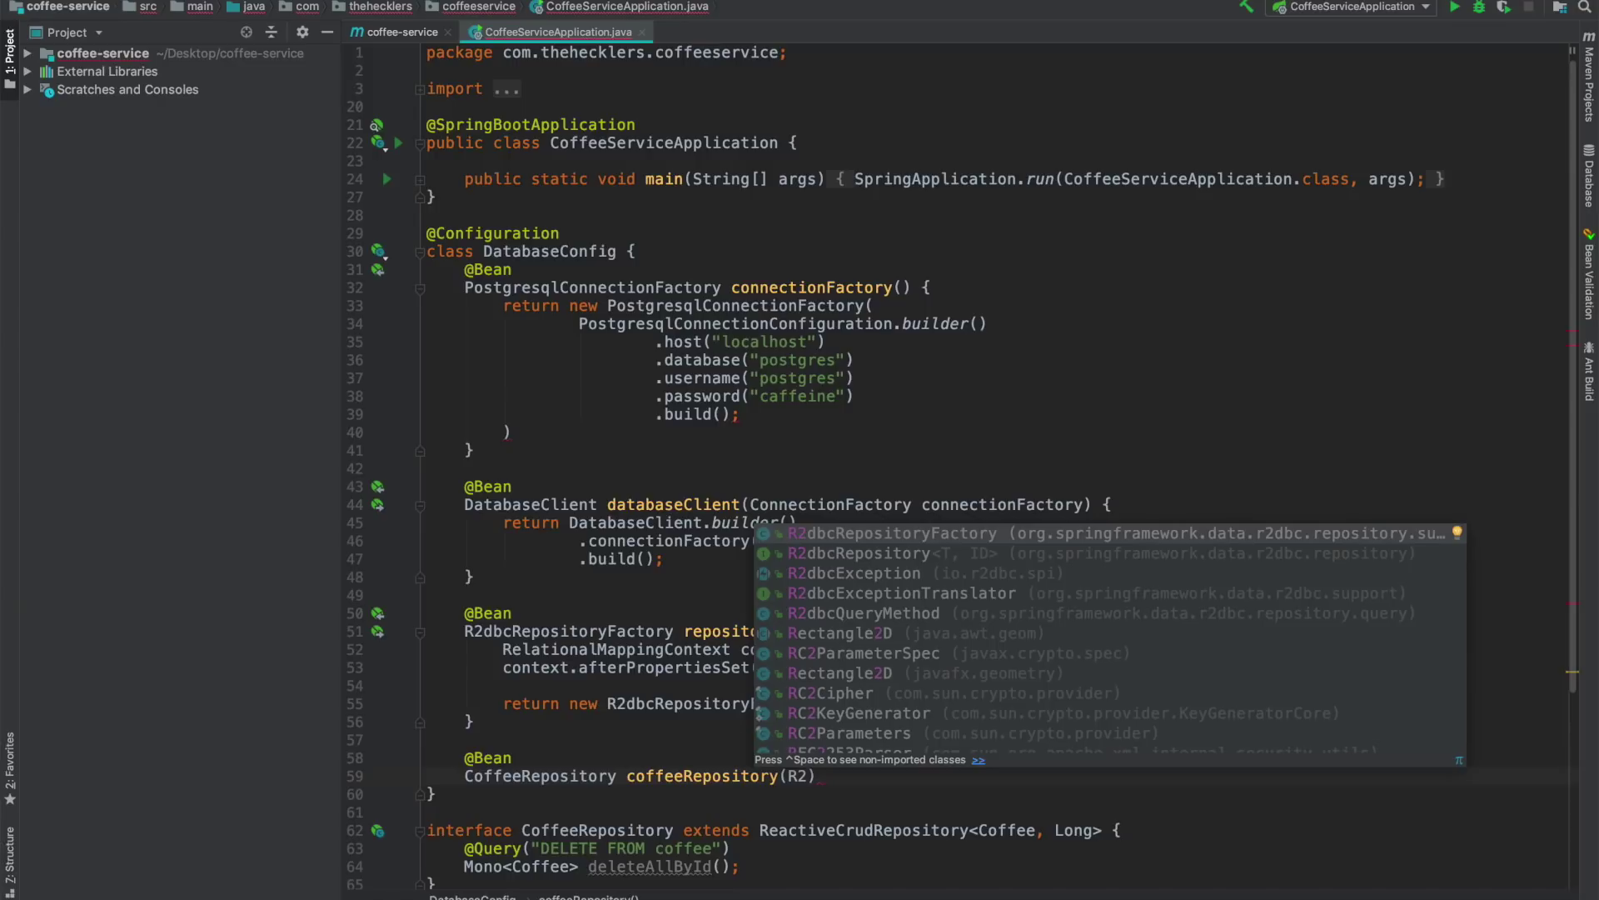
key(Return)
text(fa)
key(Return)
text() )
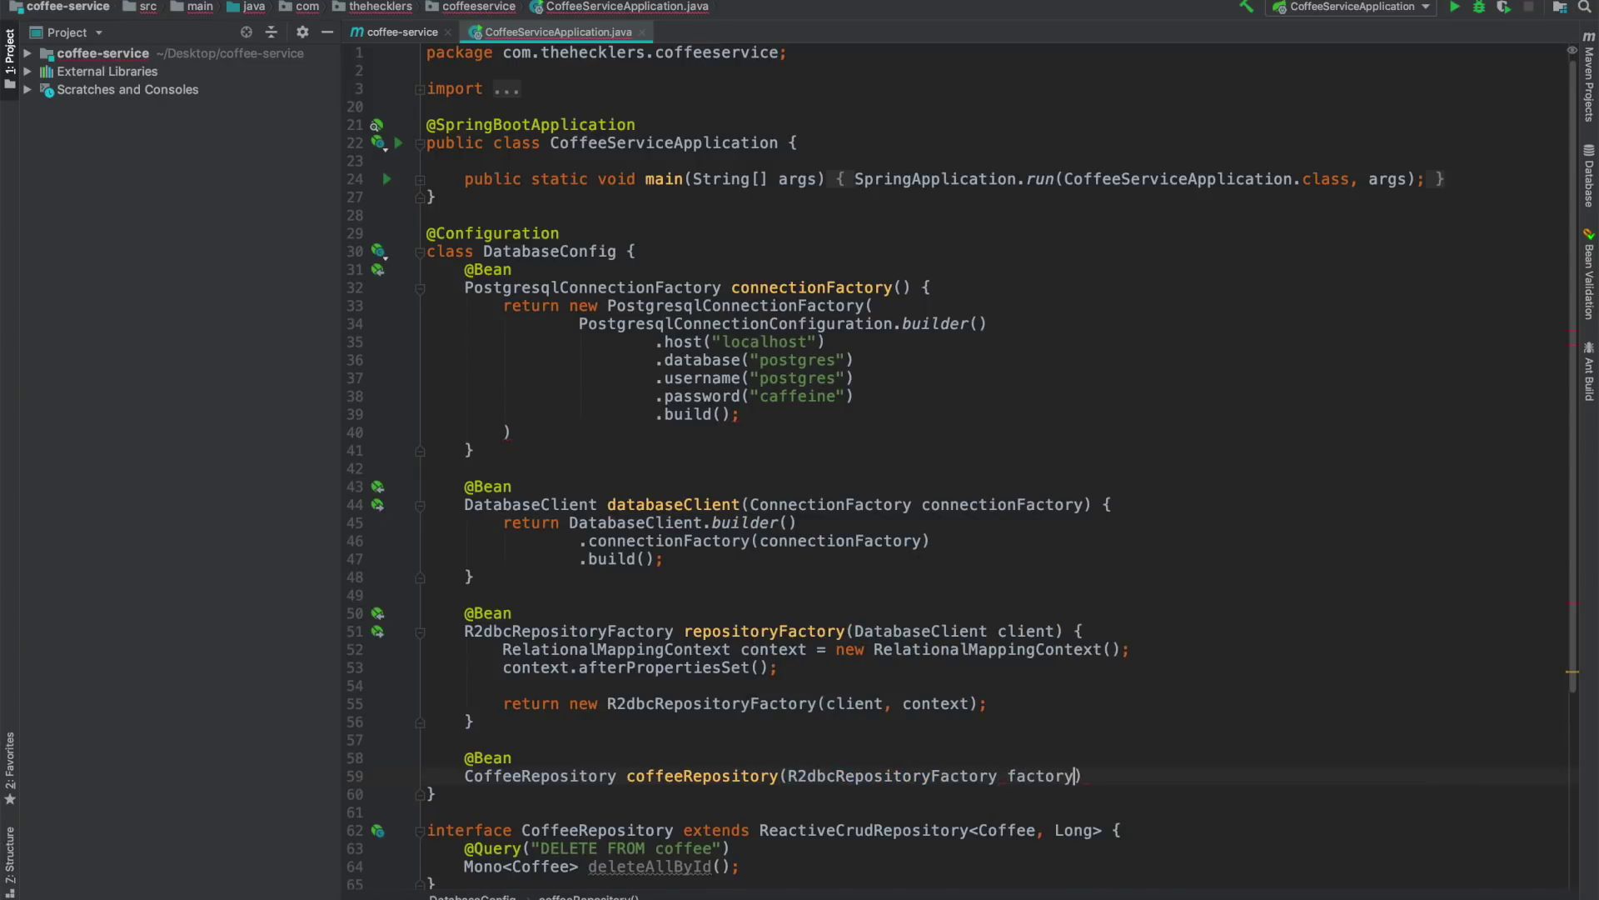
text({)
key(Return)
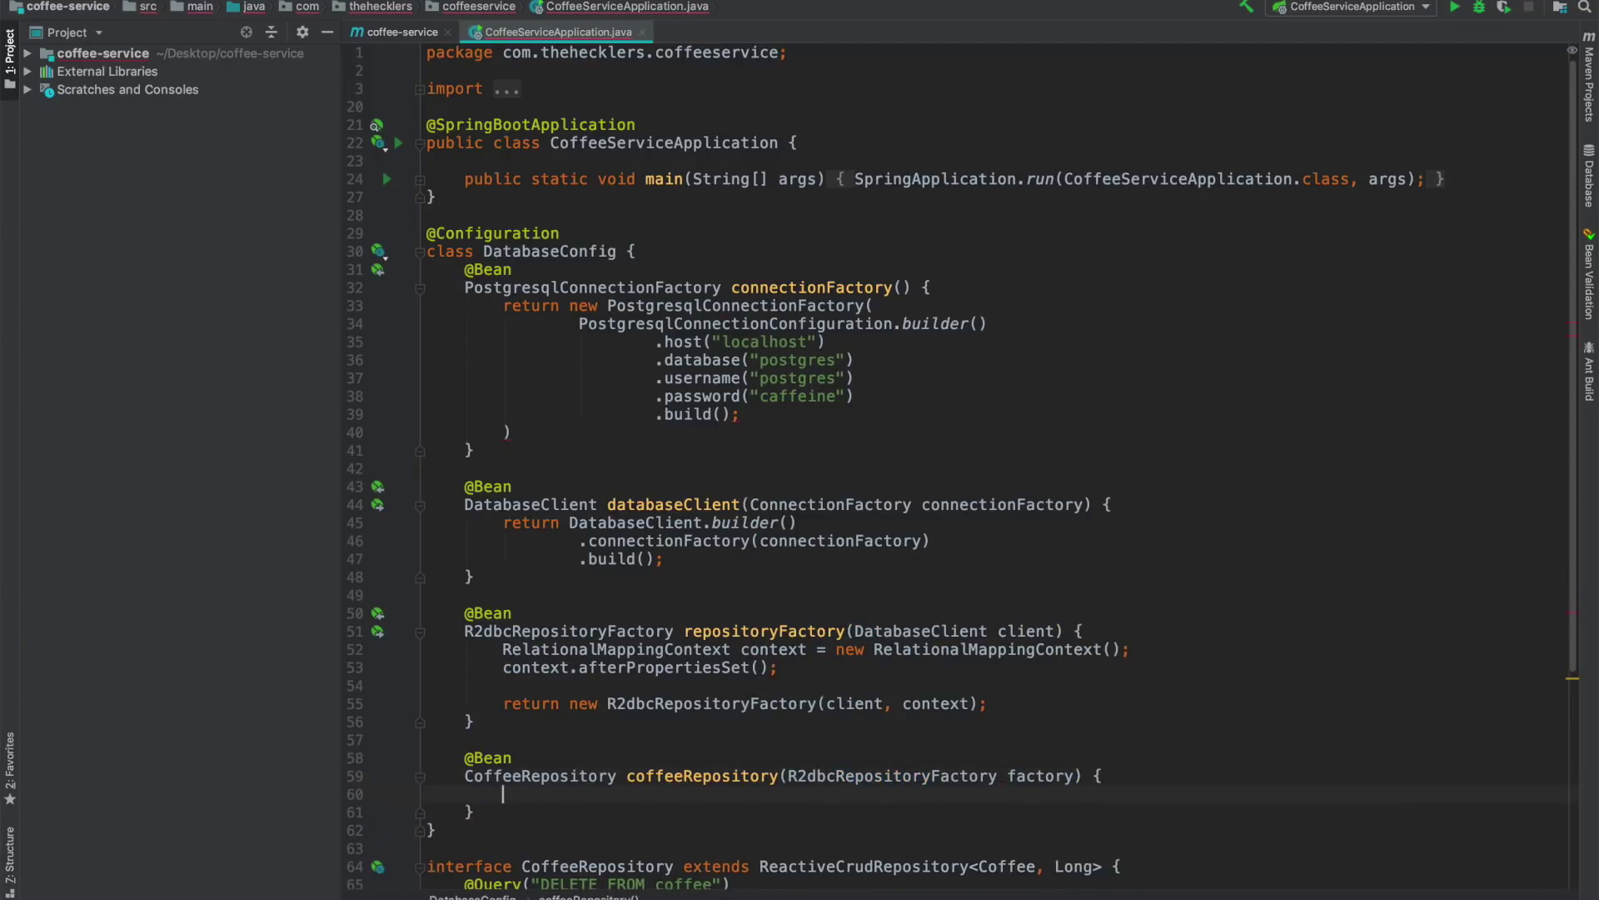
text(return )
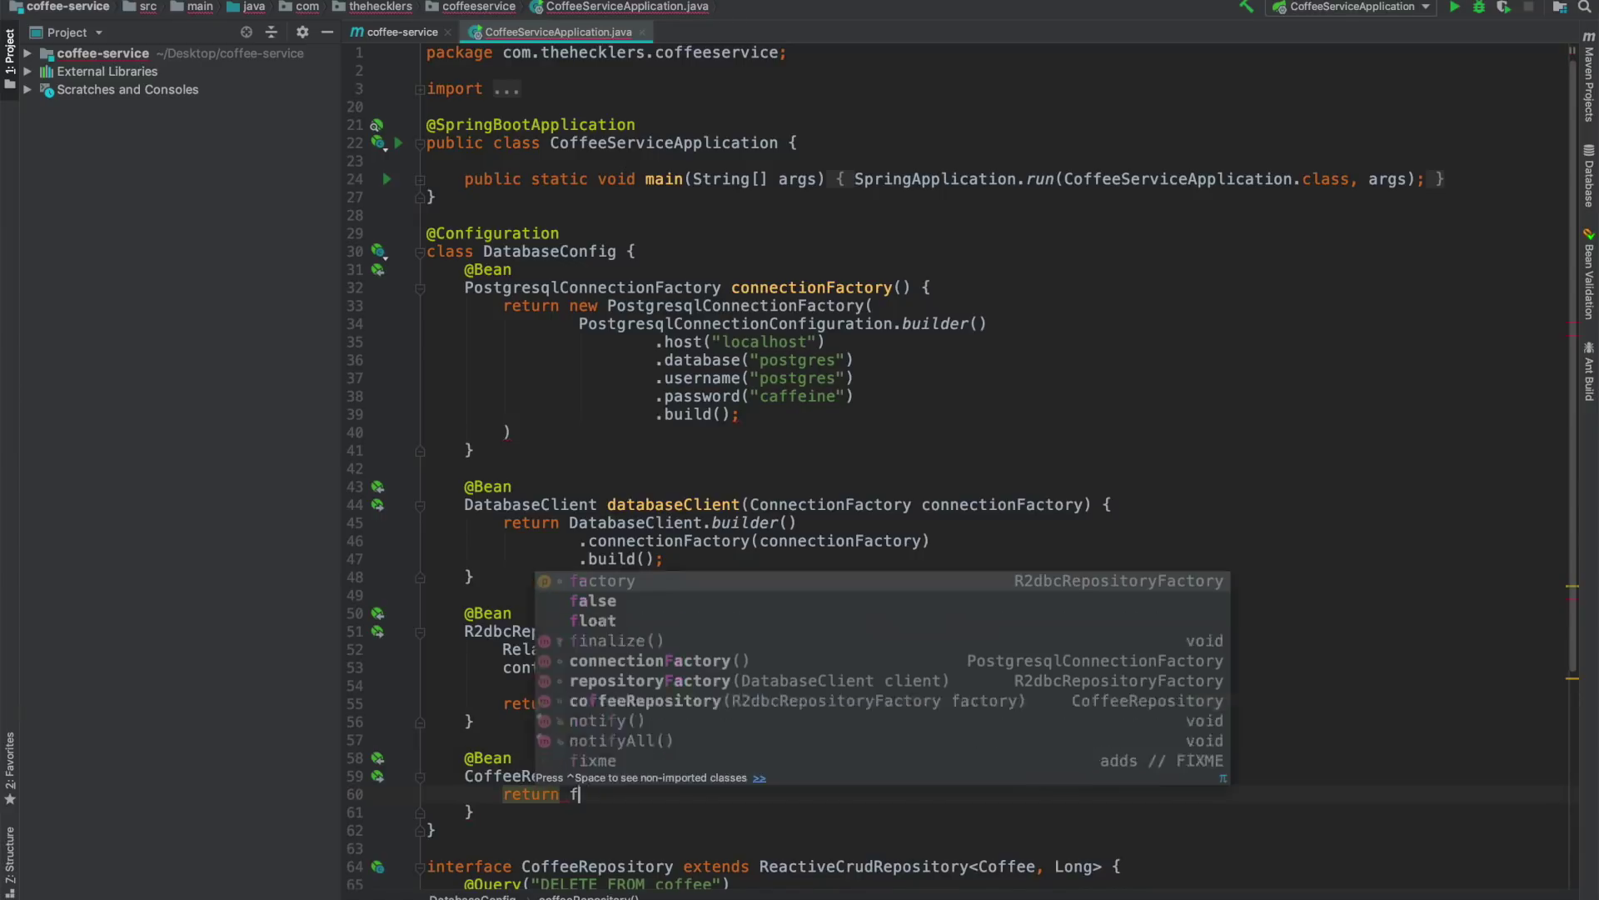
text(fa)
key(Return)
text(.g)
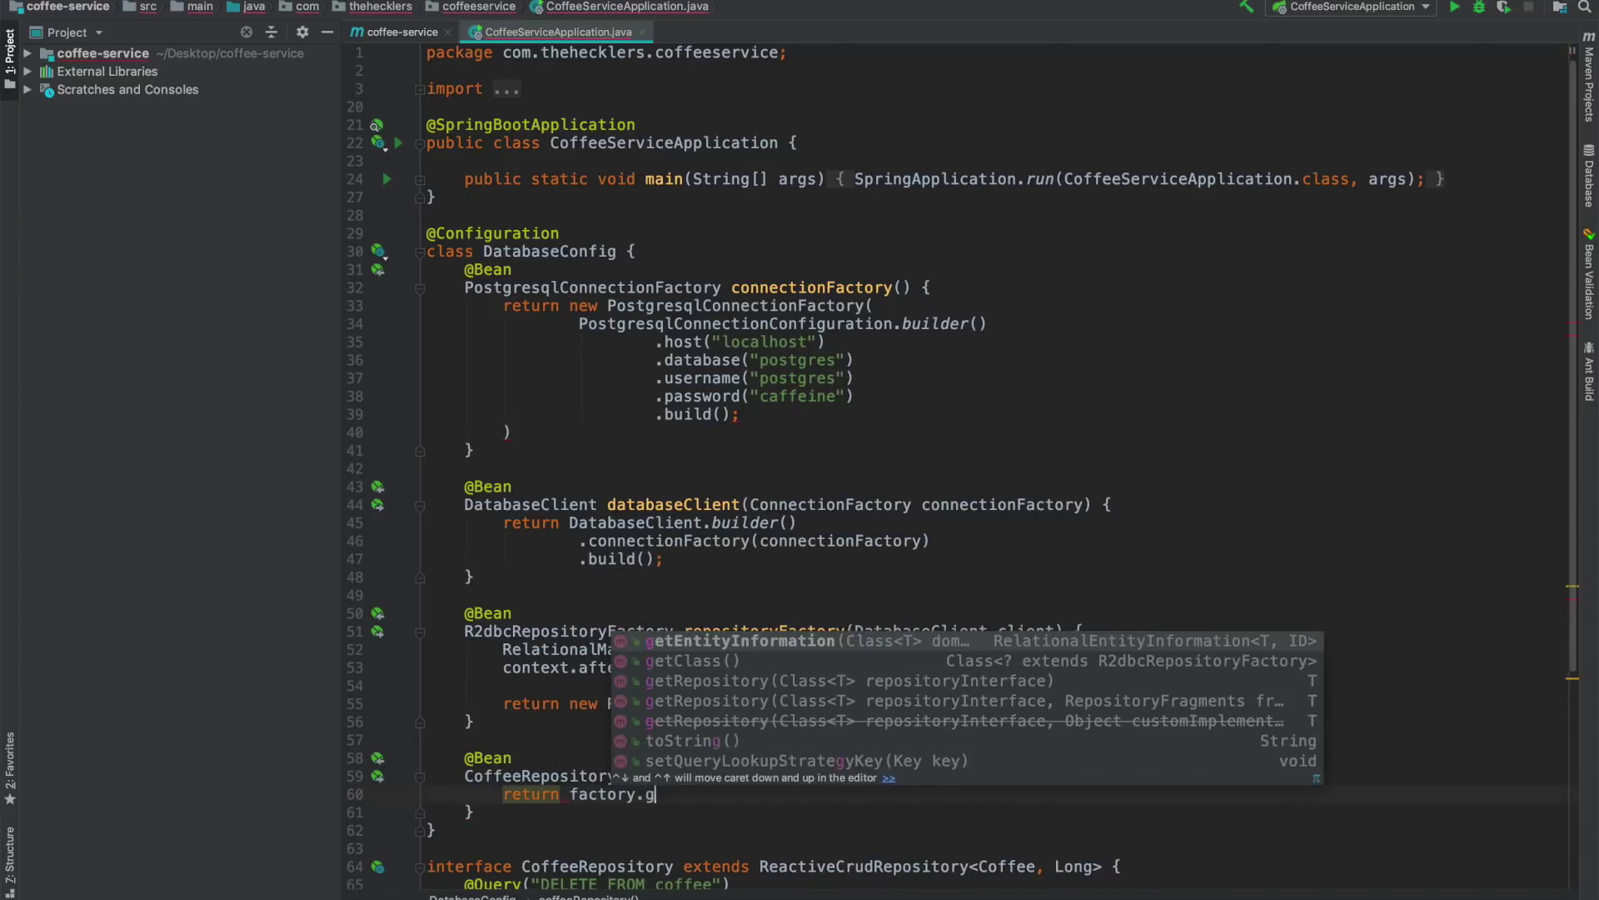
text(etR)
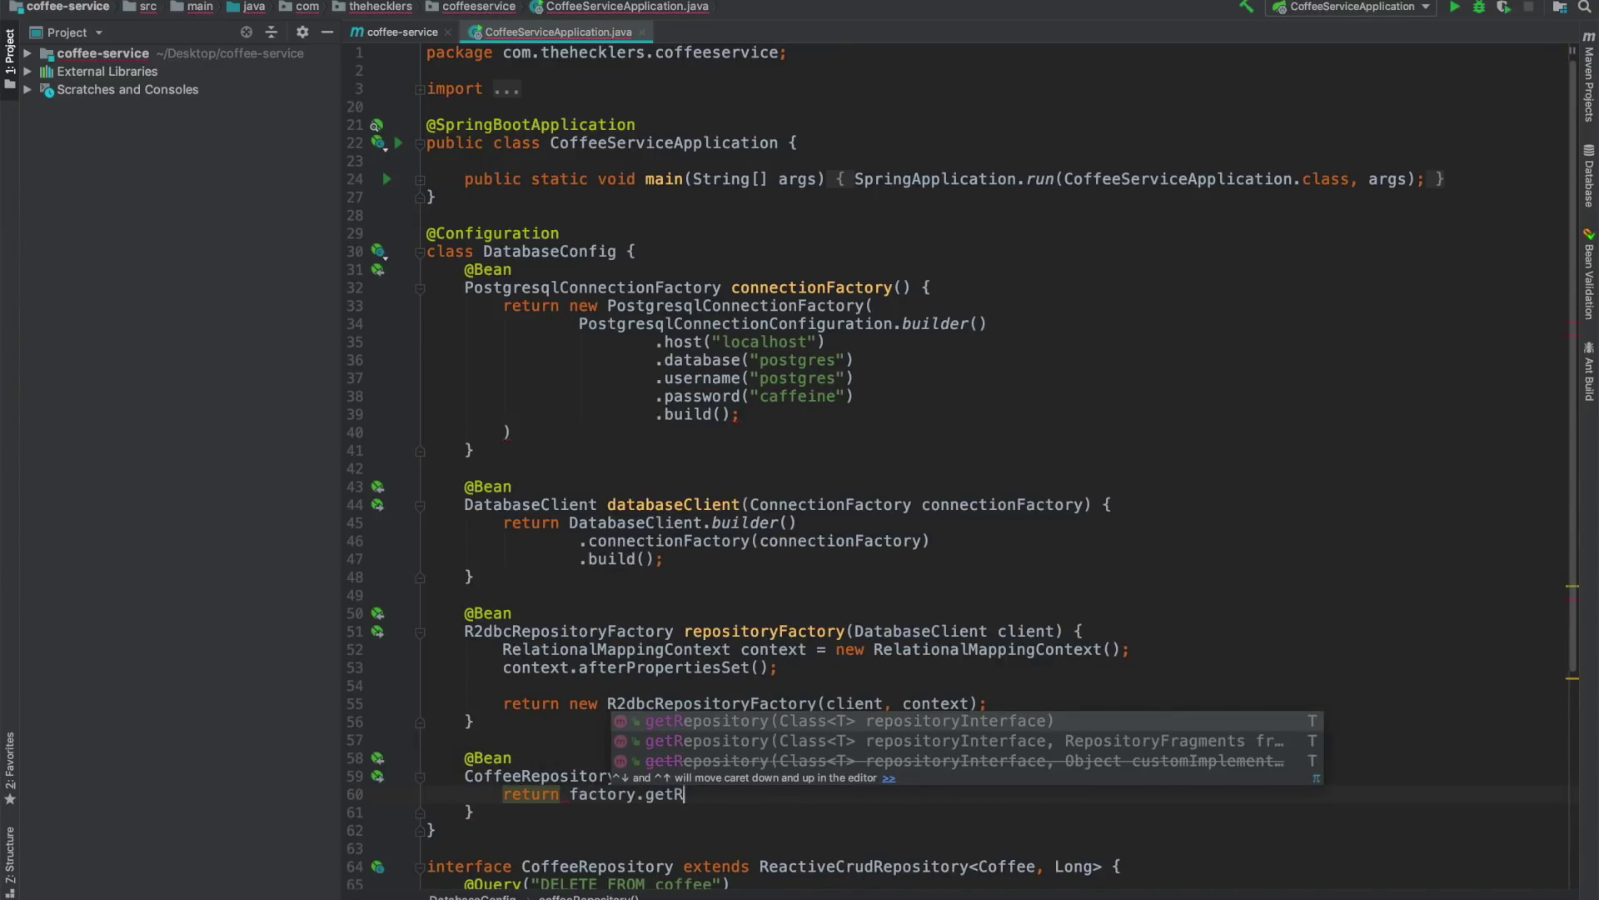
key(Return)
text(Coffee)
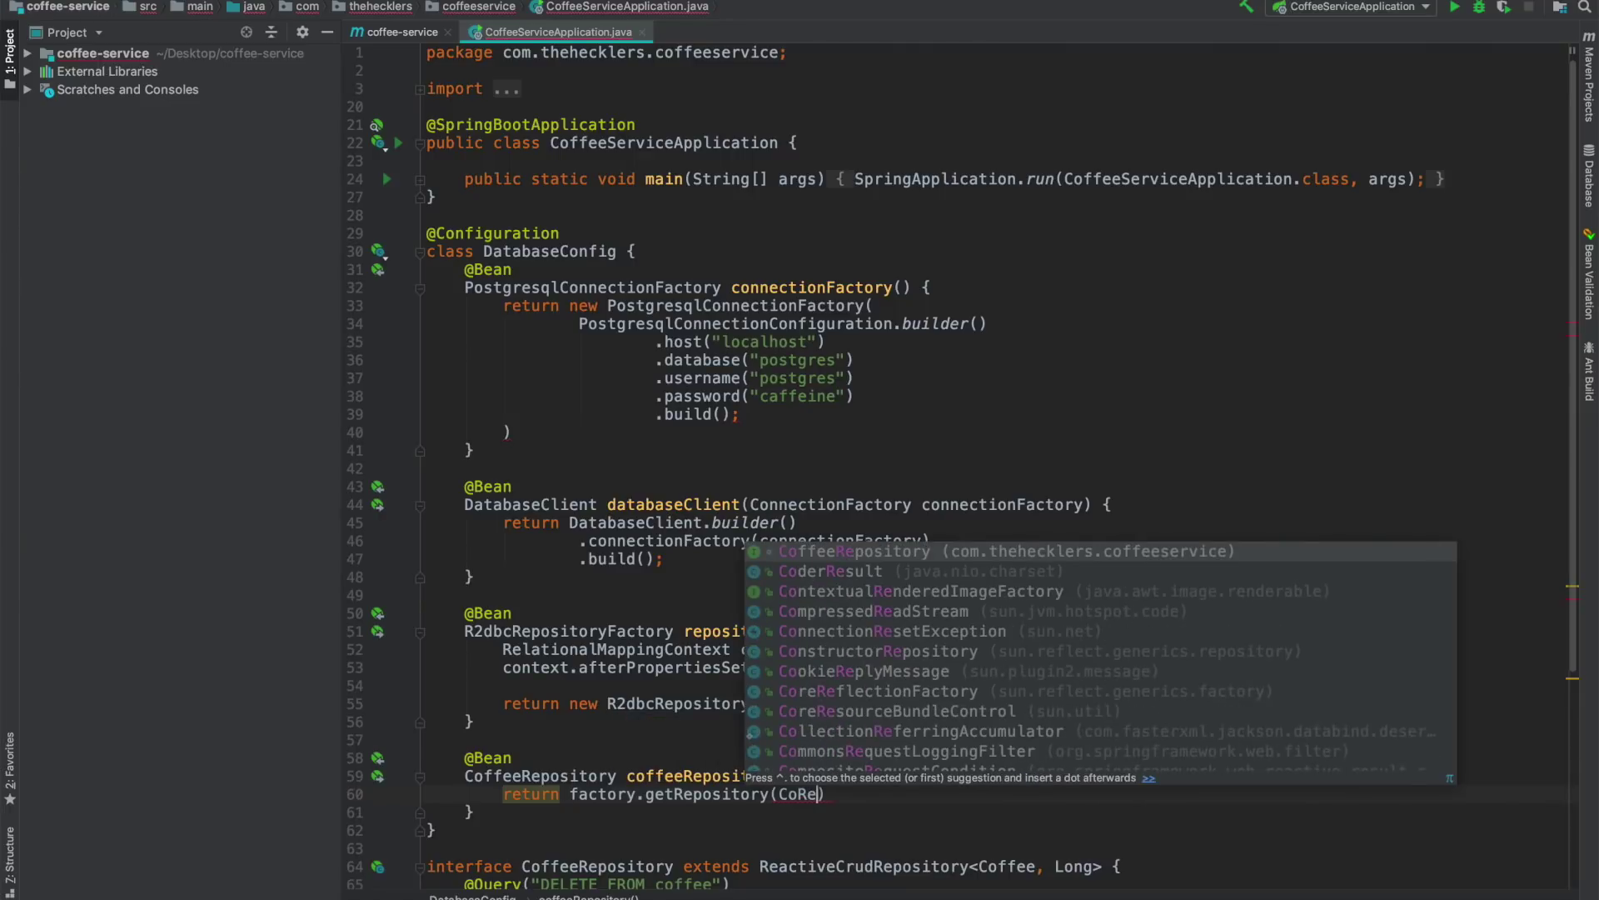
key(Return)
text(.class))
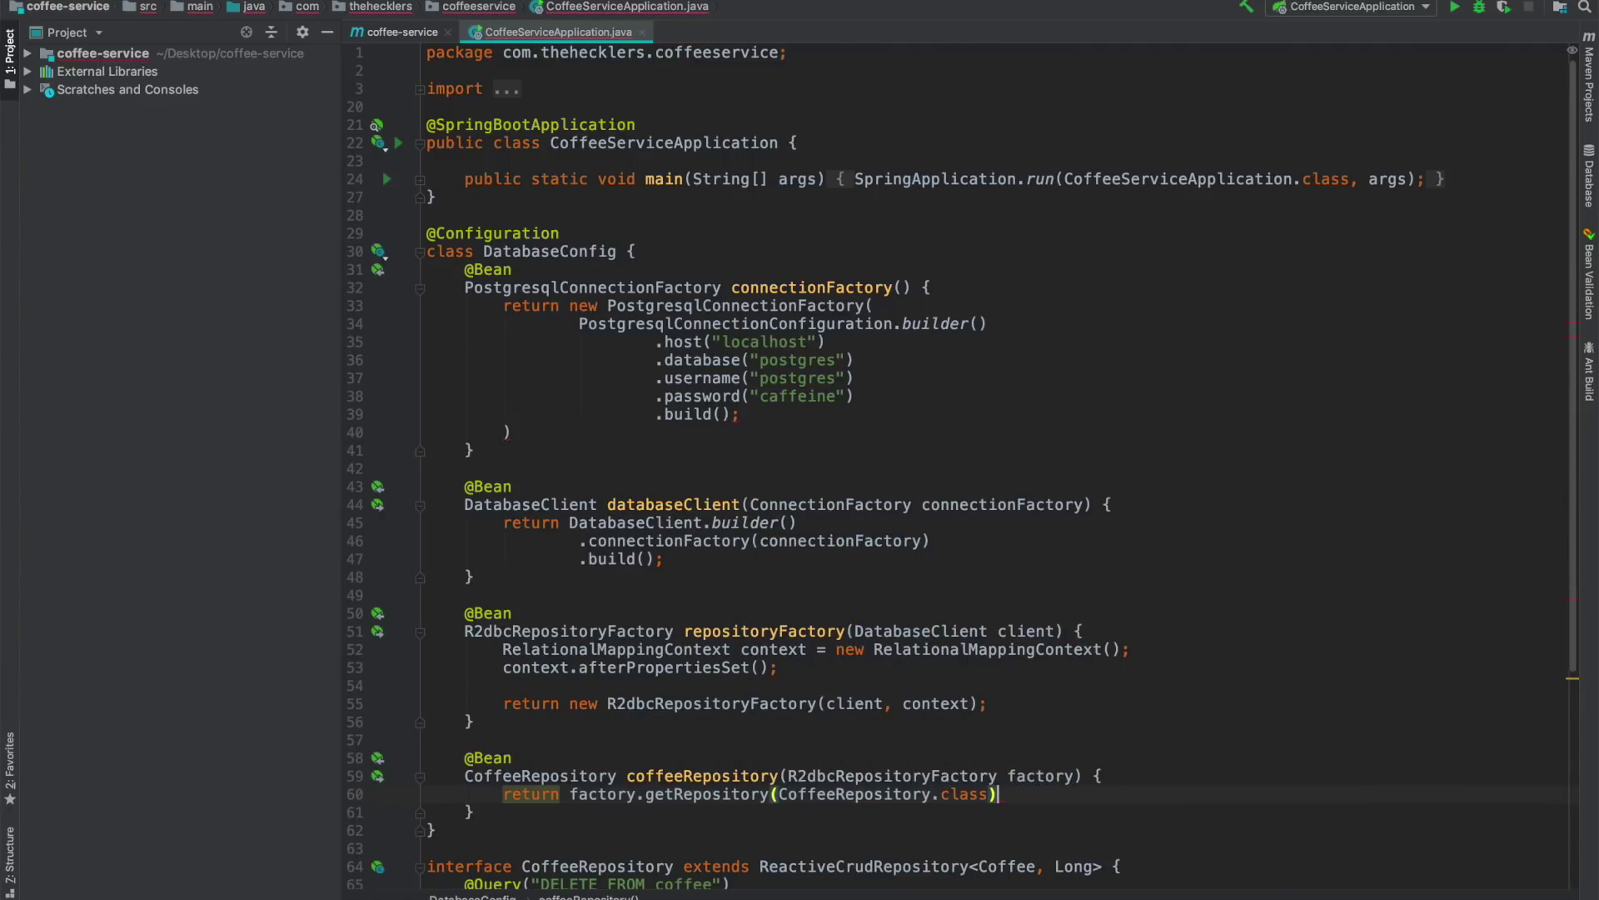
text(;)
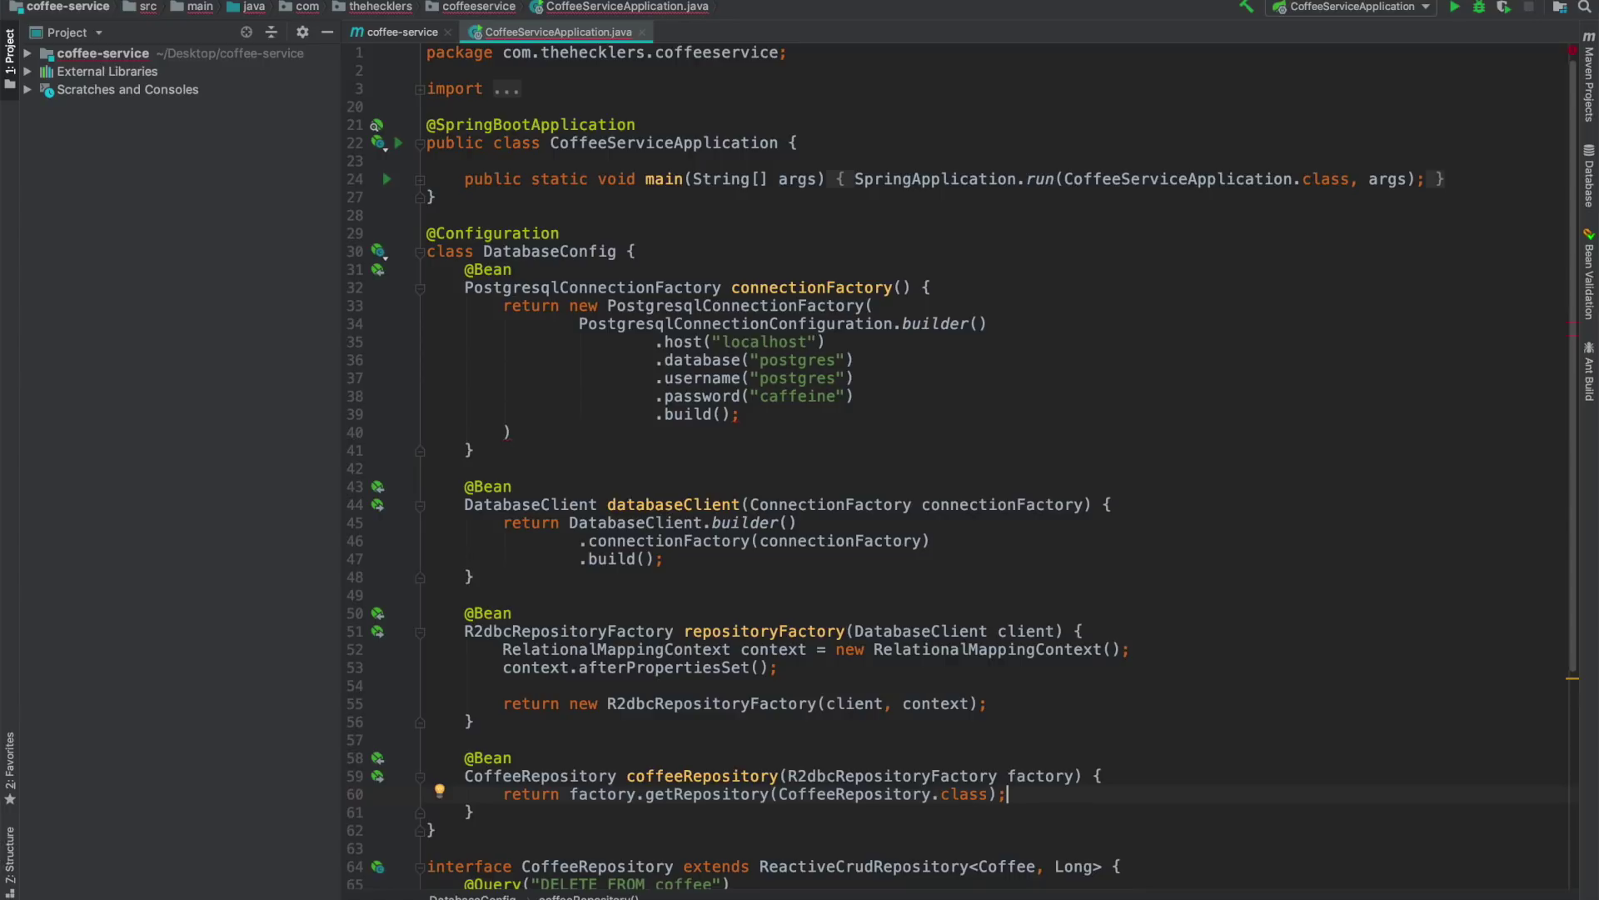
Insert blank lines after the closing brace of CoffeeServiceApplication
click(608, 201)
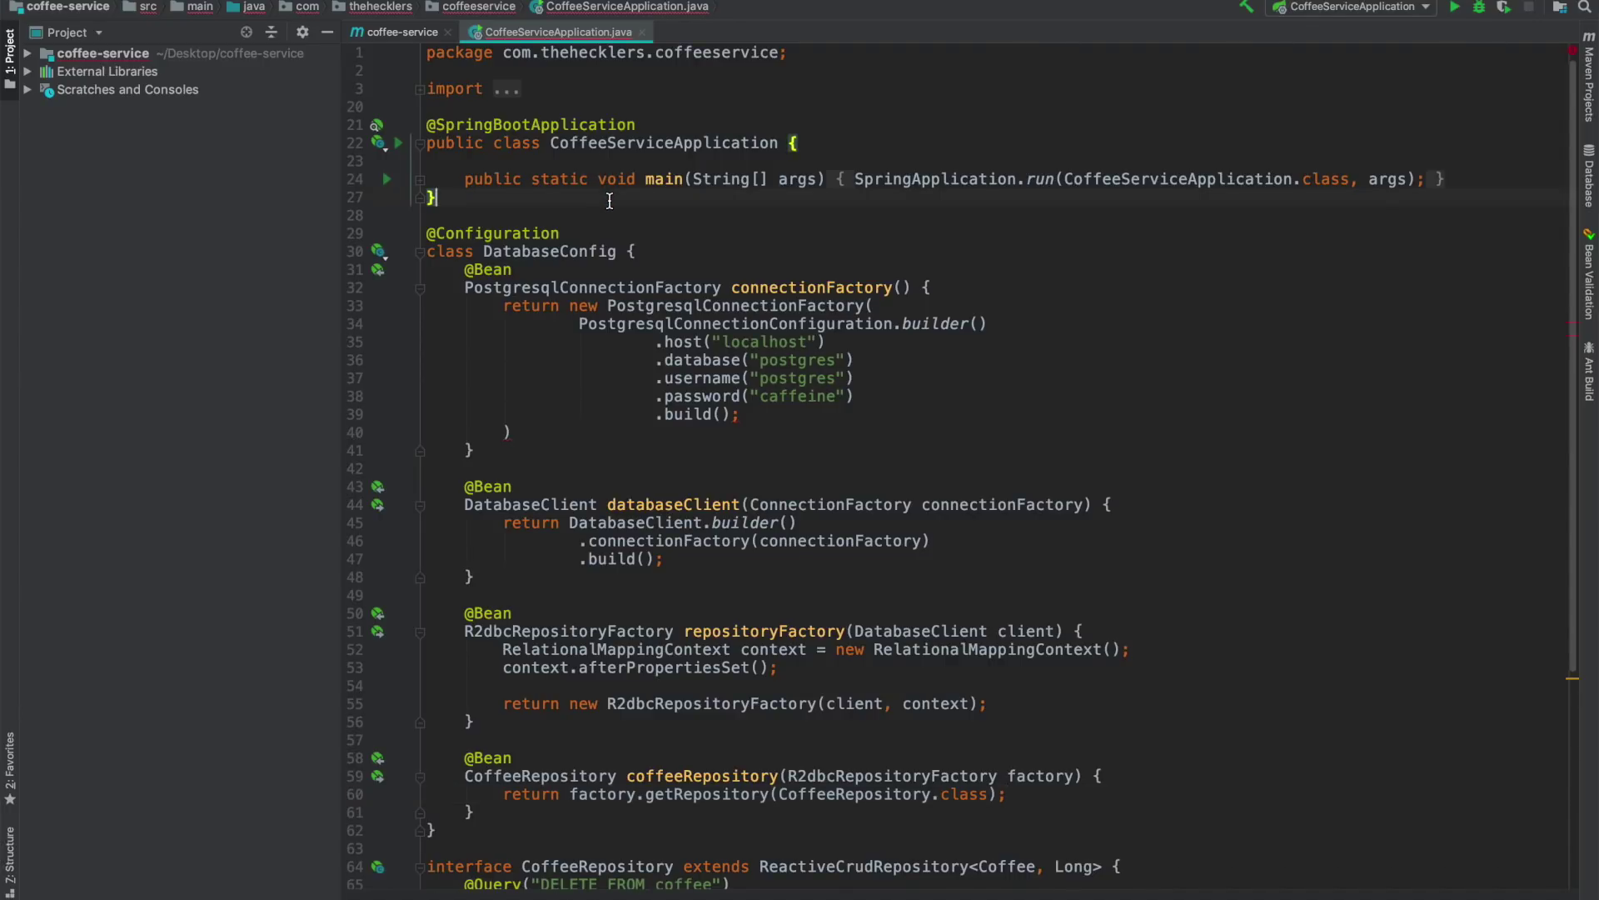
key(Return)
key(Return)
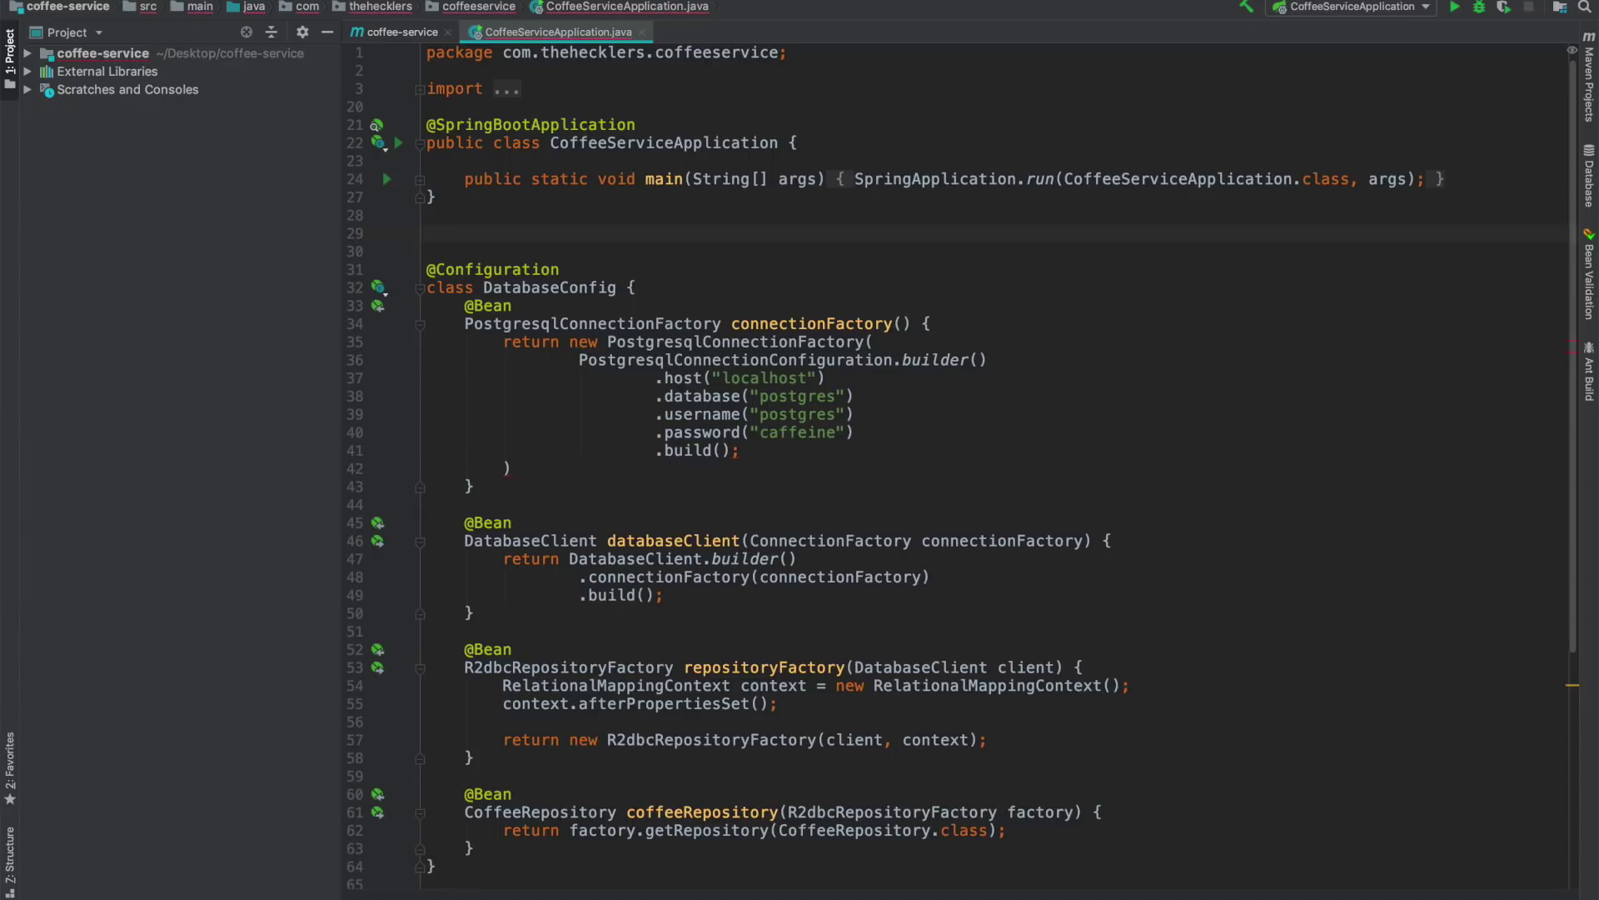
text(@Com)
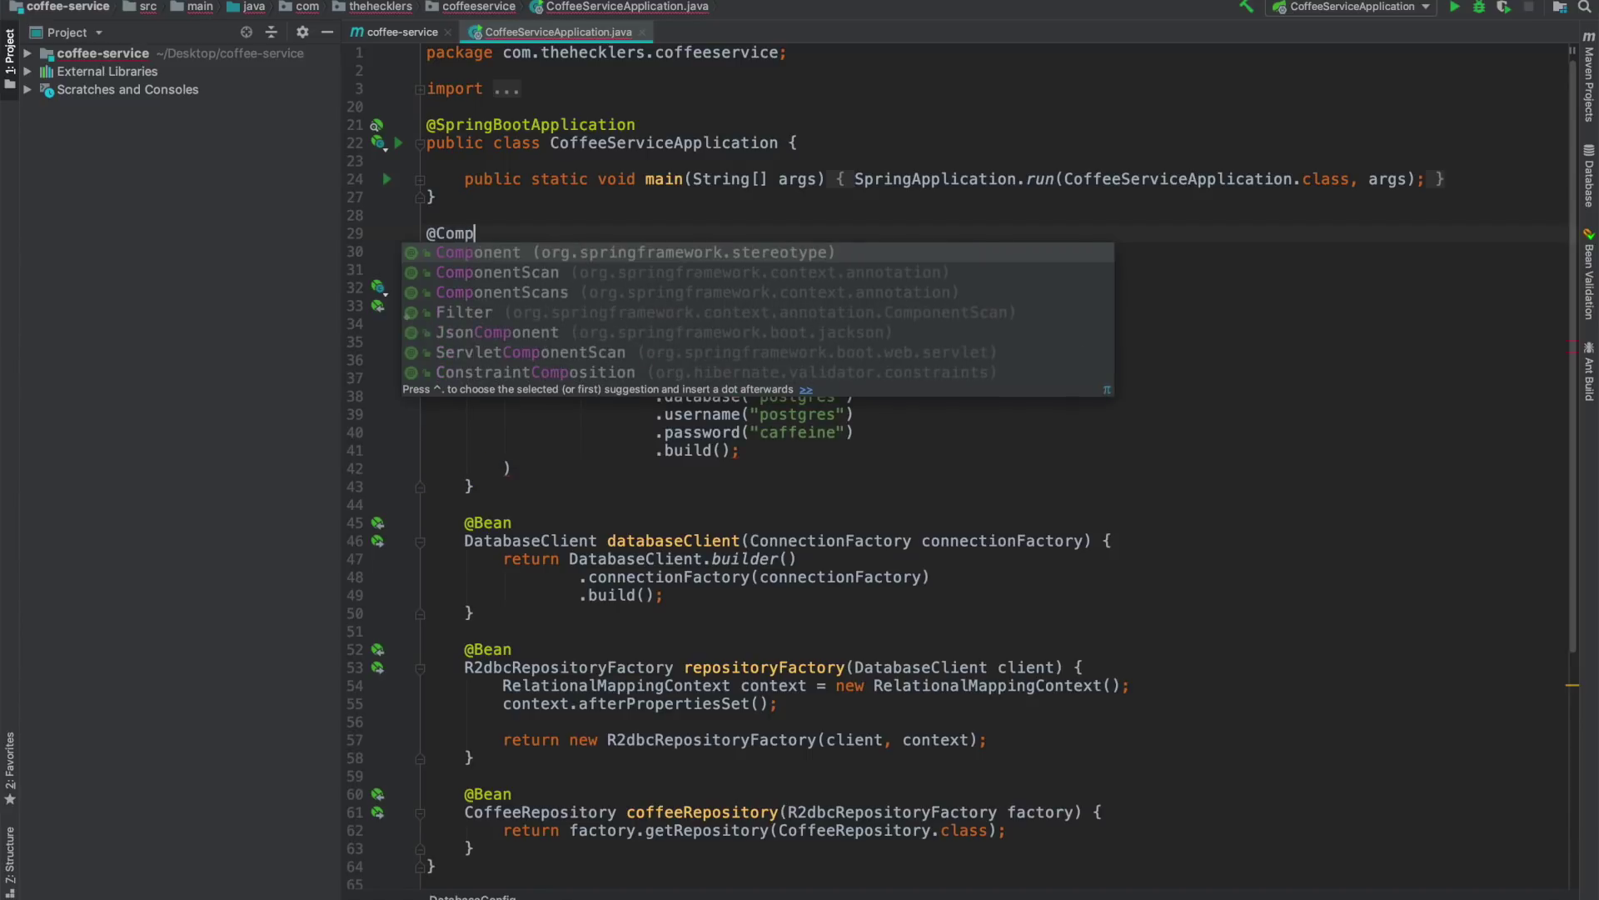
text(p)
key(Return)
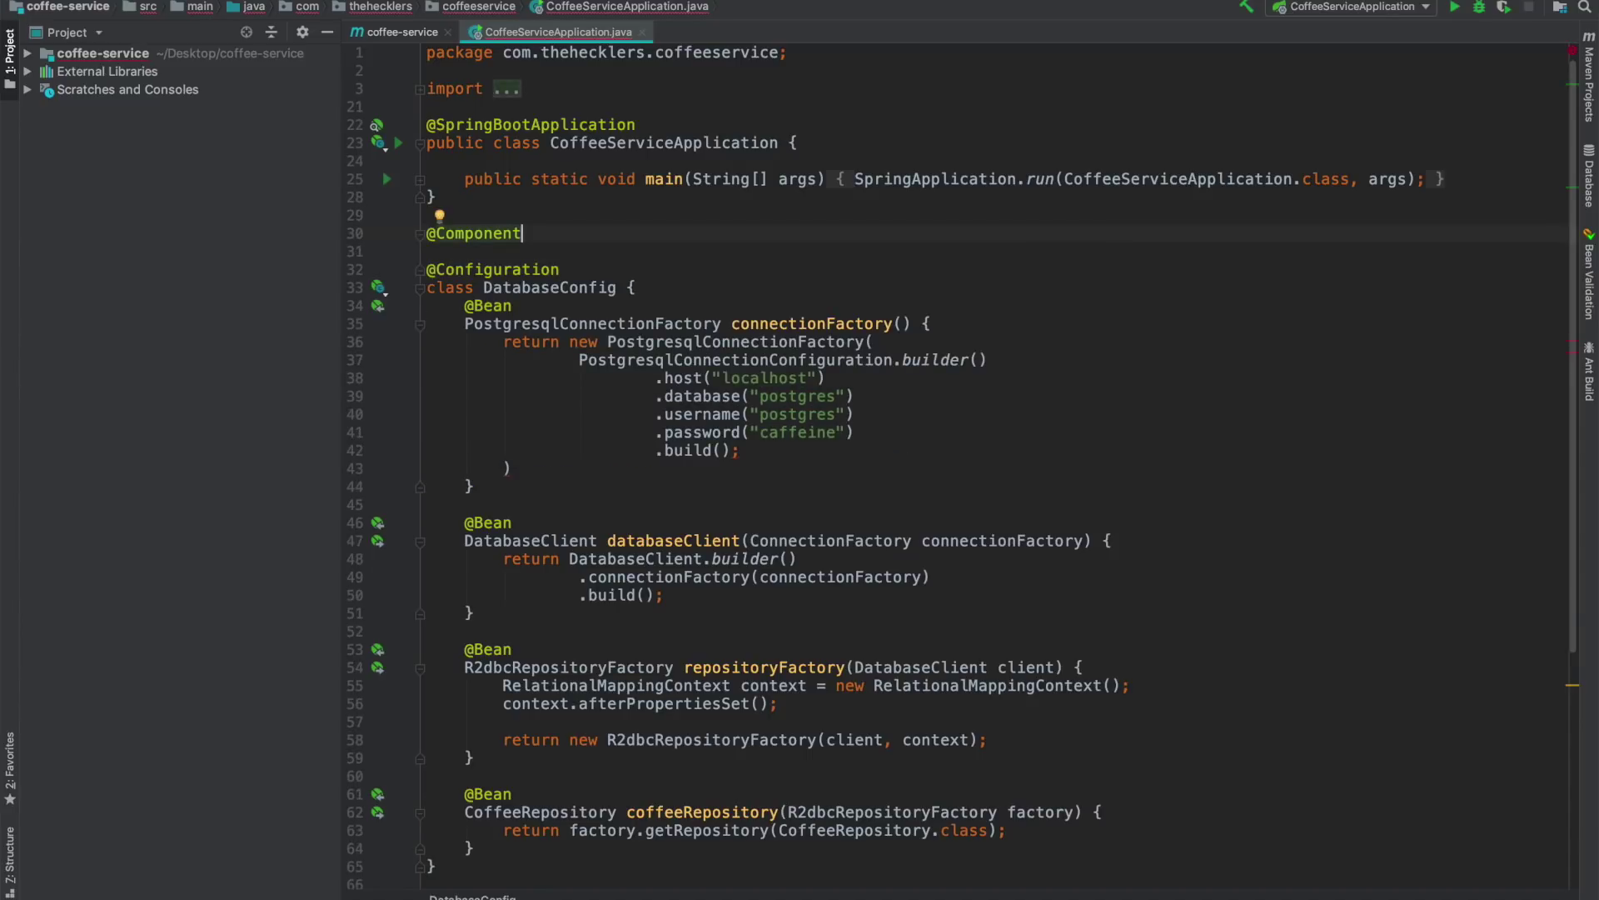
key(Return)
text(class Da)
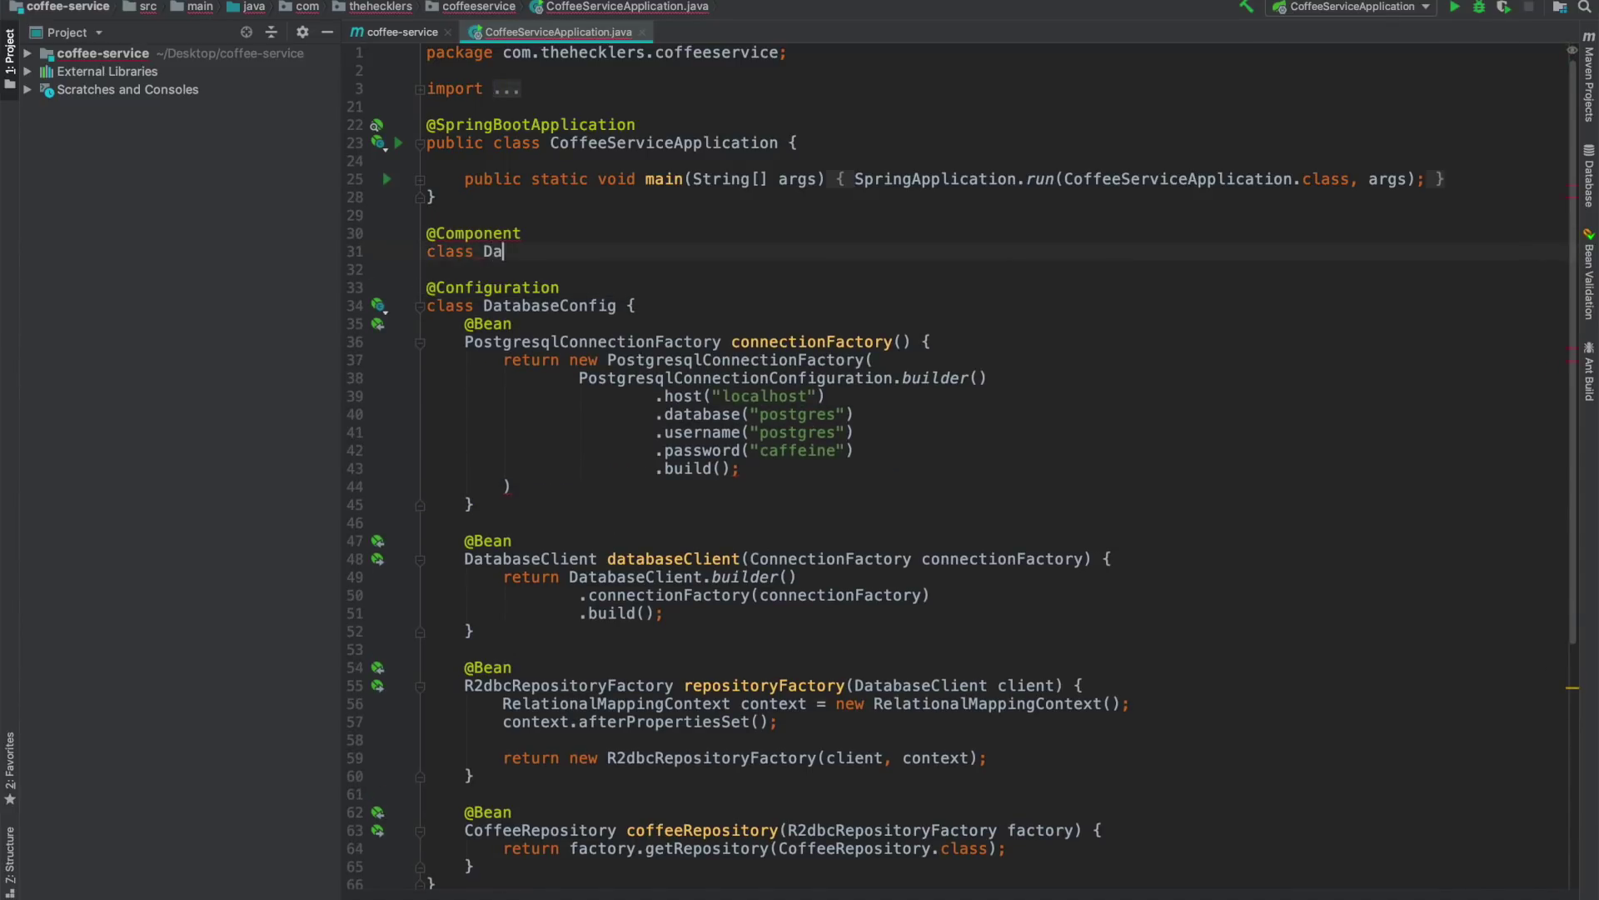
text(a)
key(BackSpace)
text(taLoad)
key(BackSpace)
key(BackSpace)
text(ader )
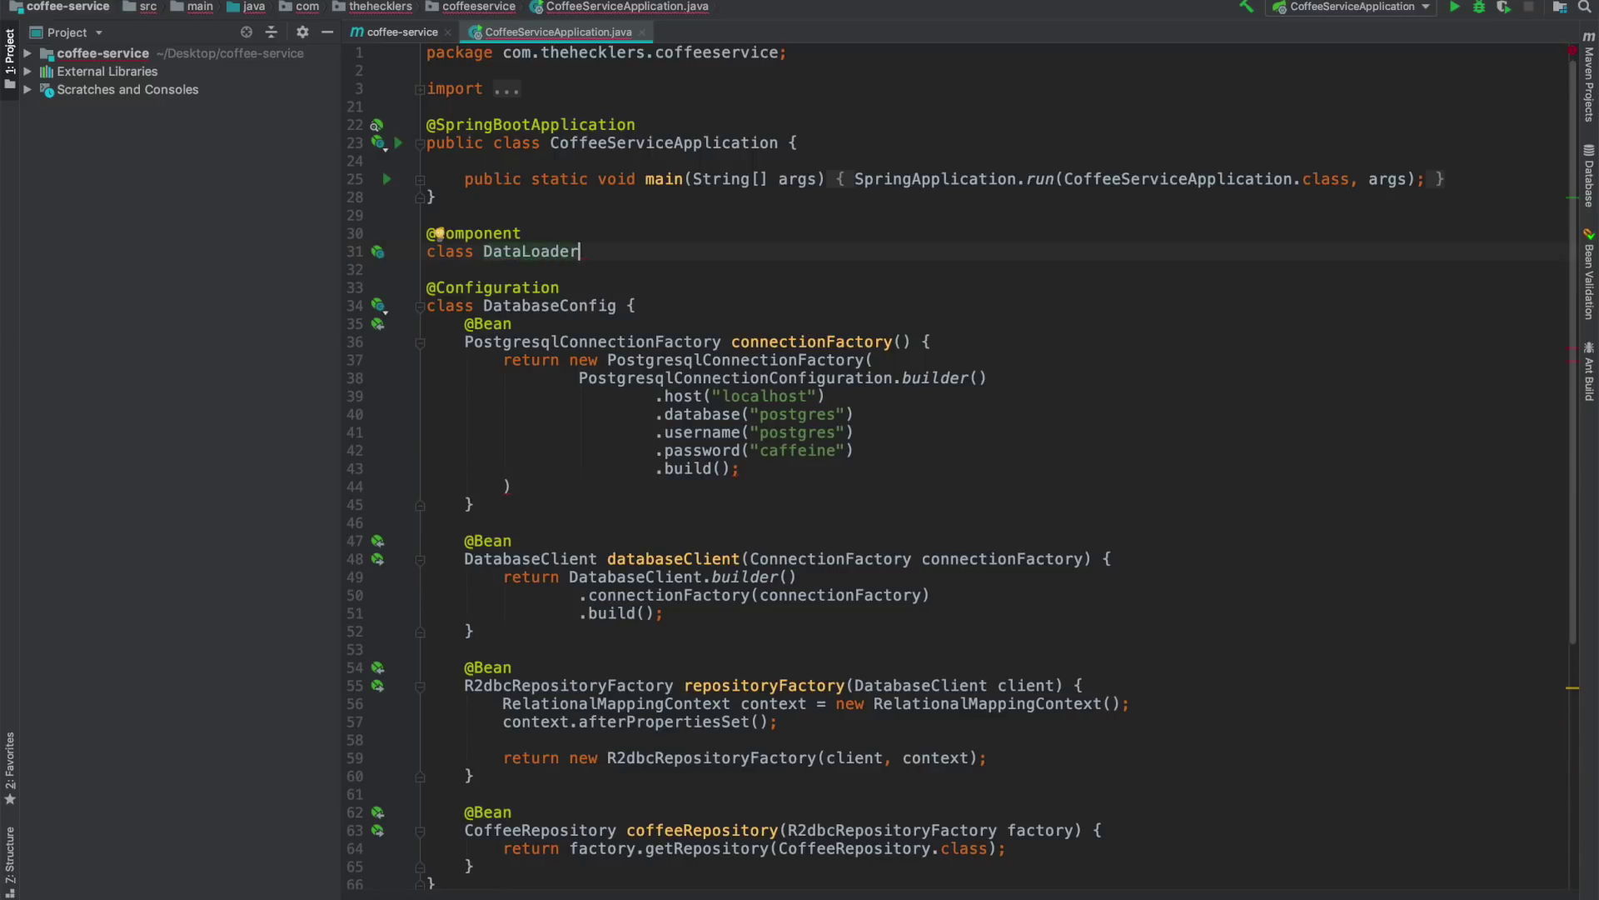
text({)
key(Return)
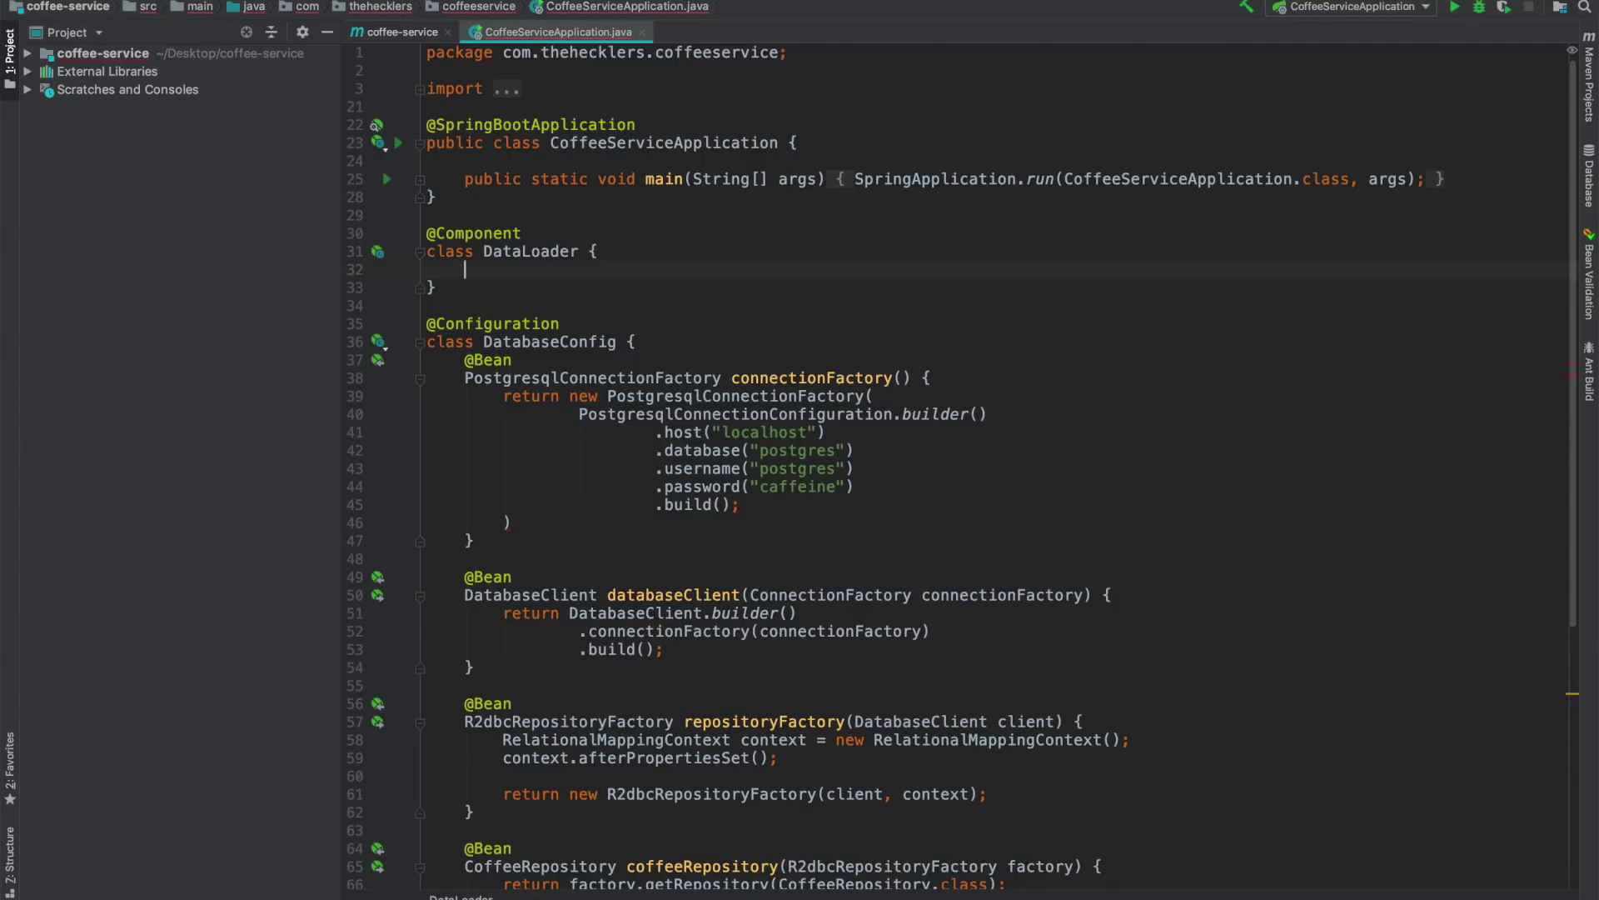
text(prf)
key(Return)
text(CoRe)
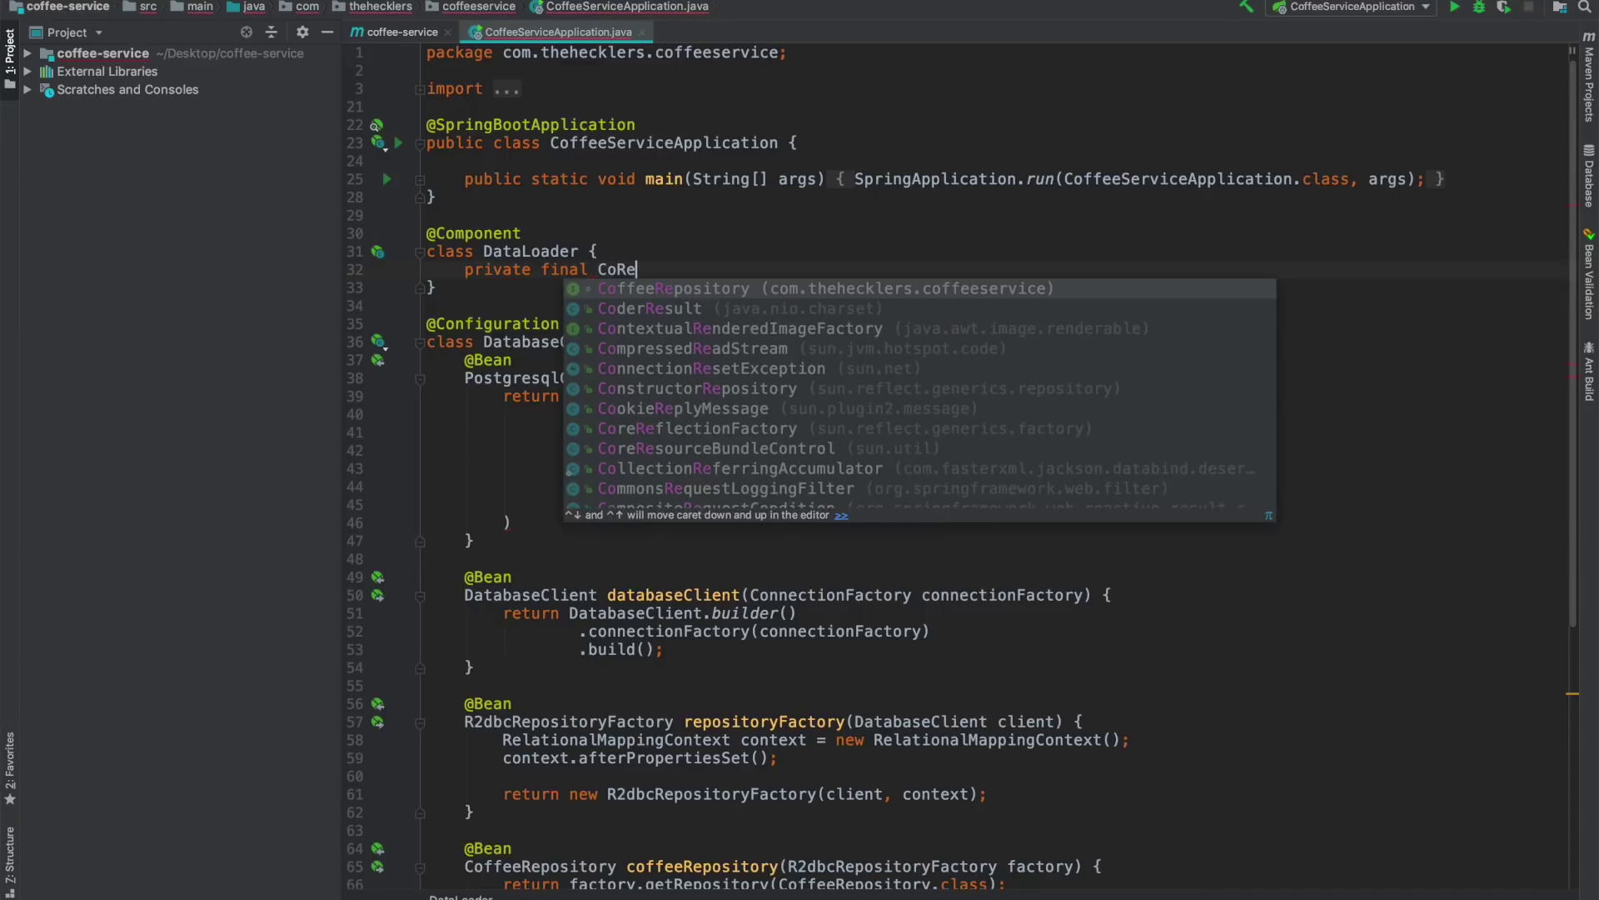
key(Return)
text(repo;)
key(alt+Return)
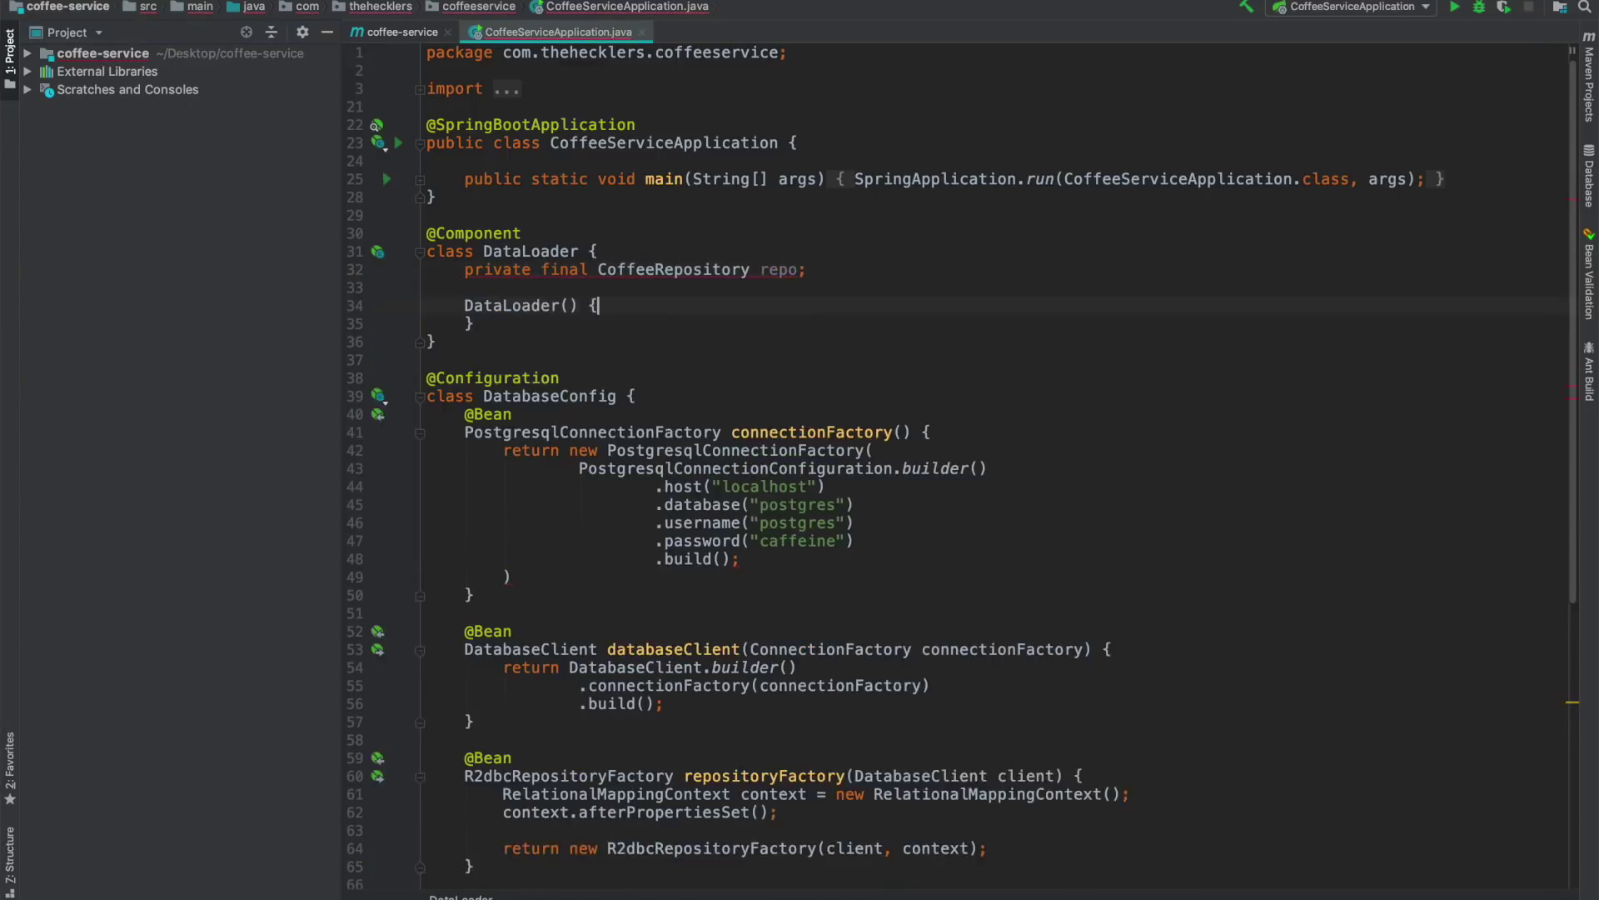
key(Return)
key(Return)
key(Return)
text(@)
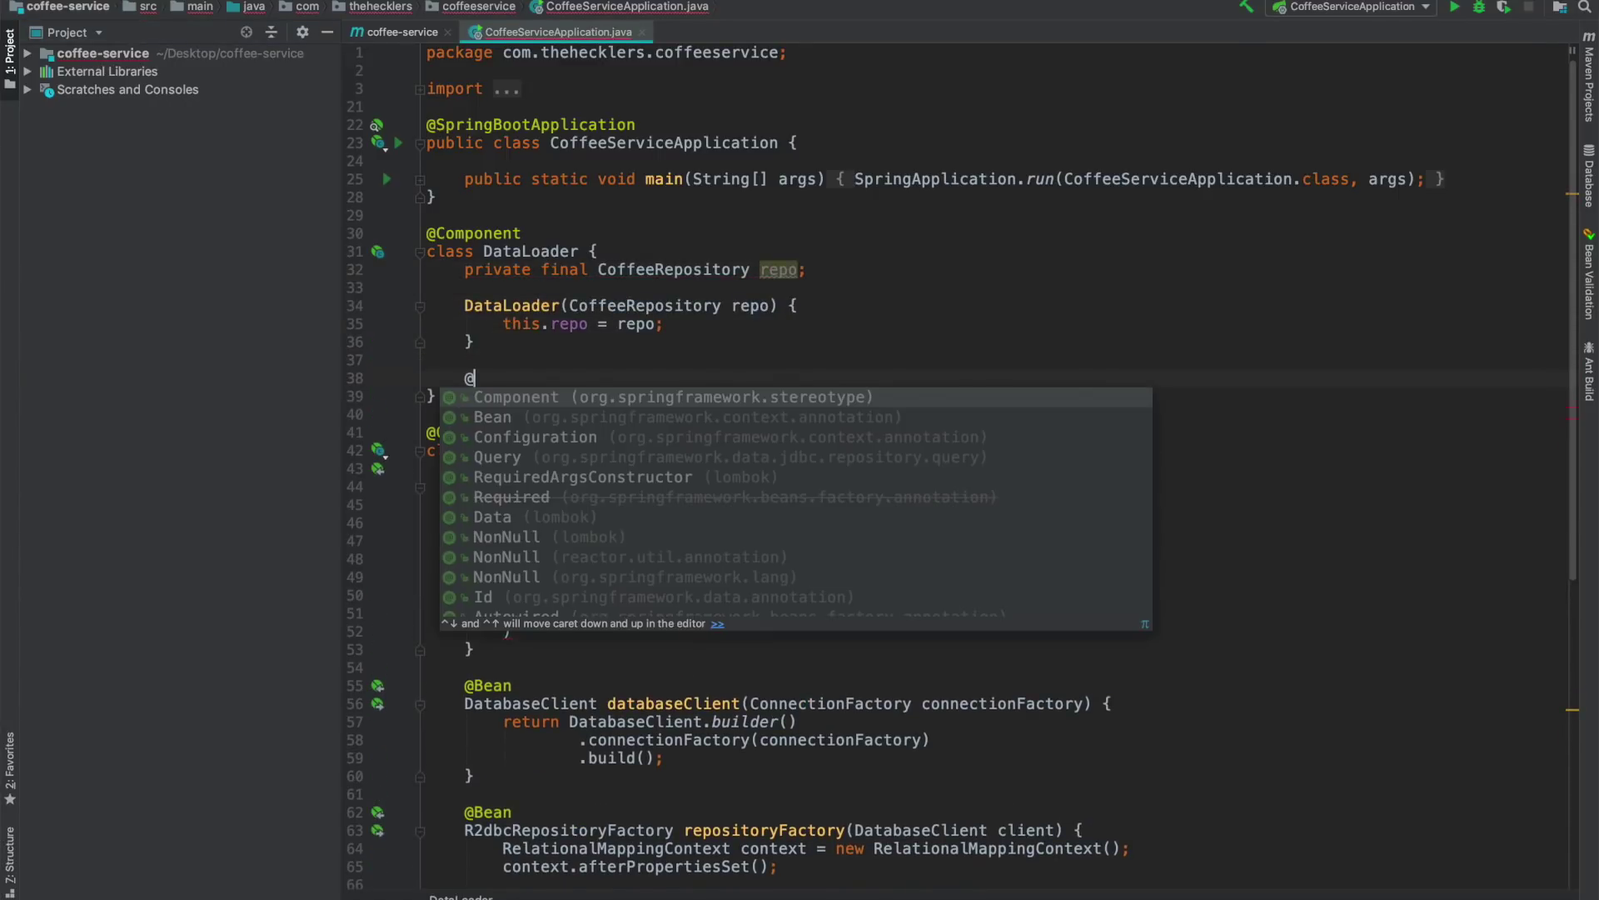
text(Po)
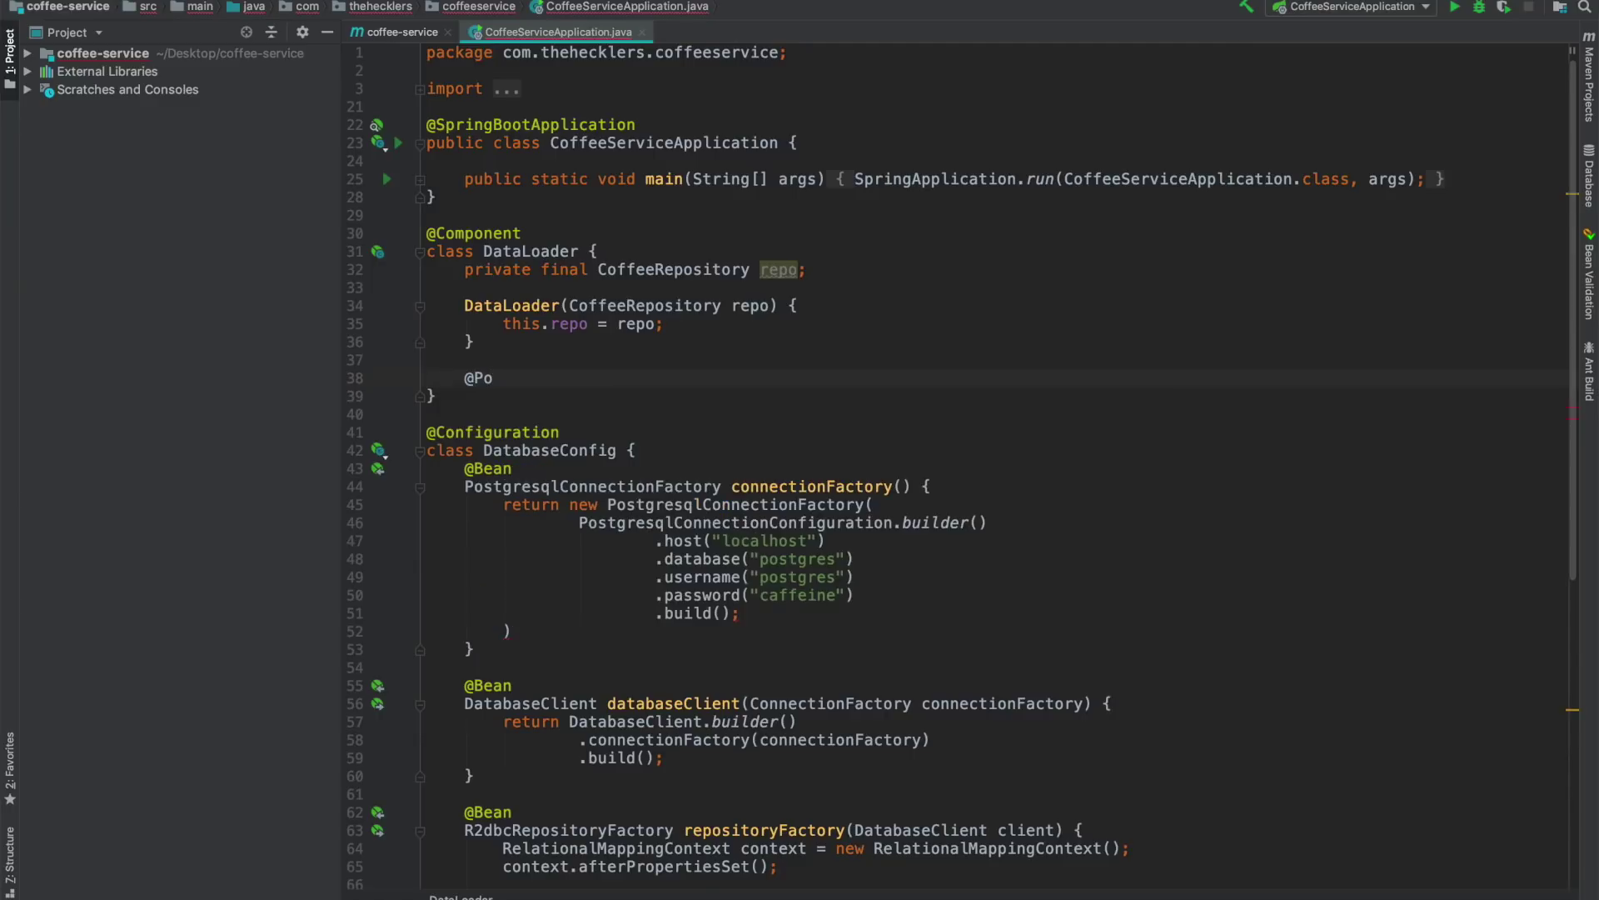
key(Return)
key(Return)
text(pr)
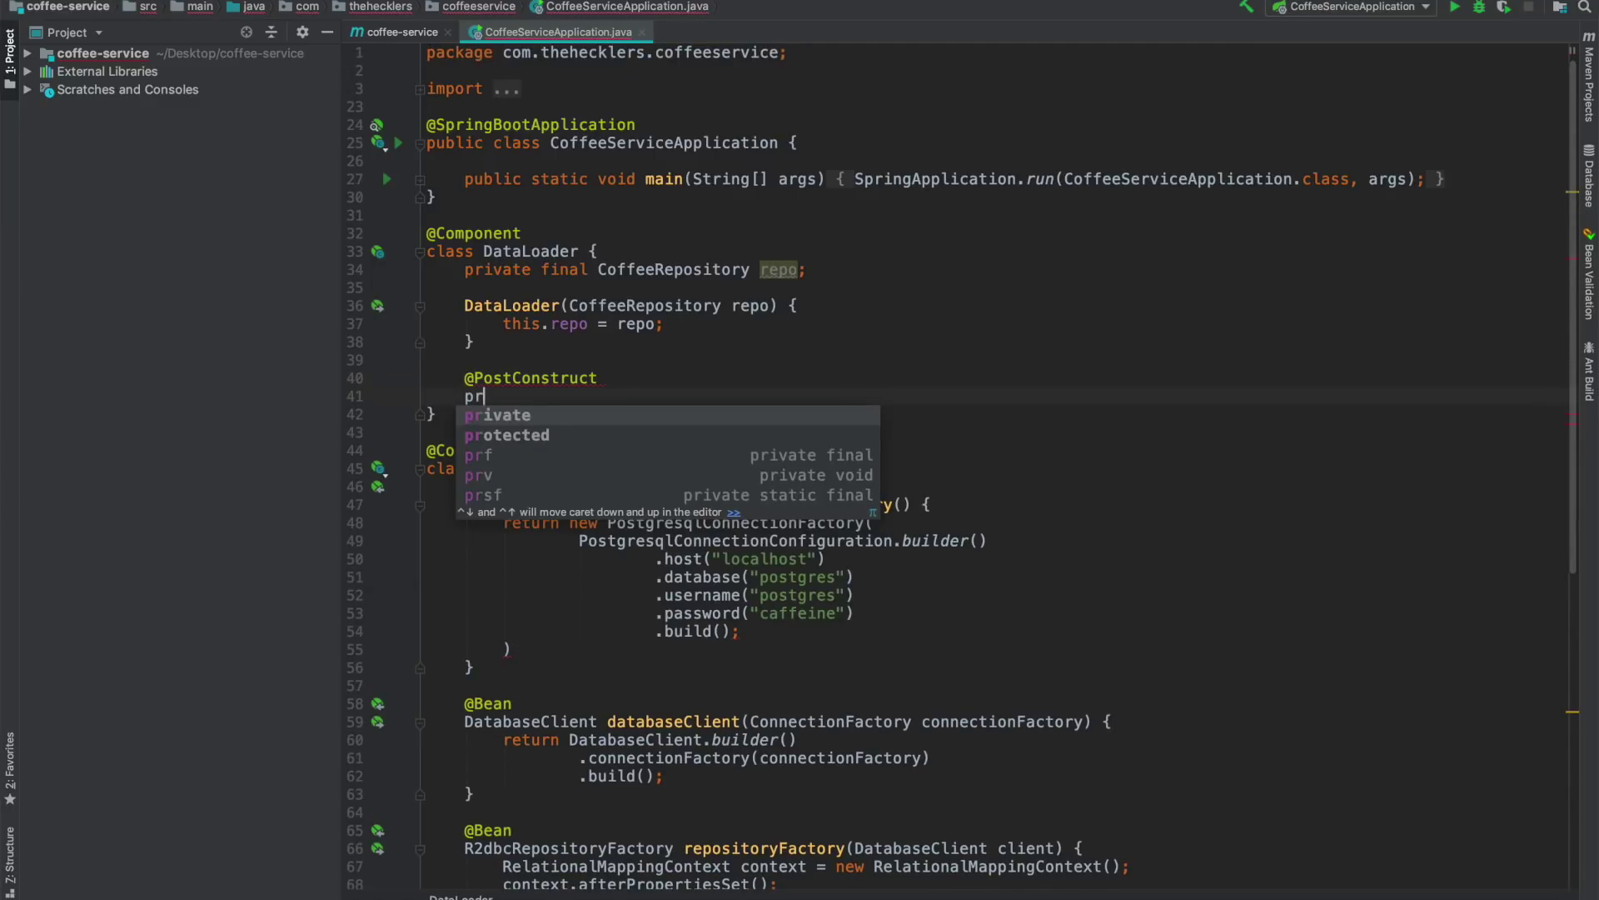
text(v)
key(Tab)
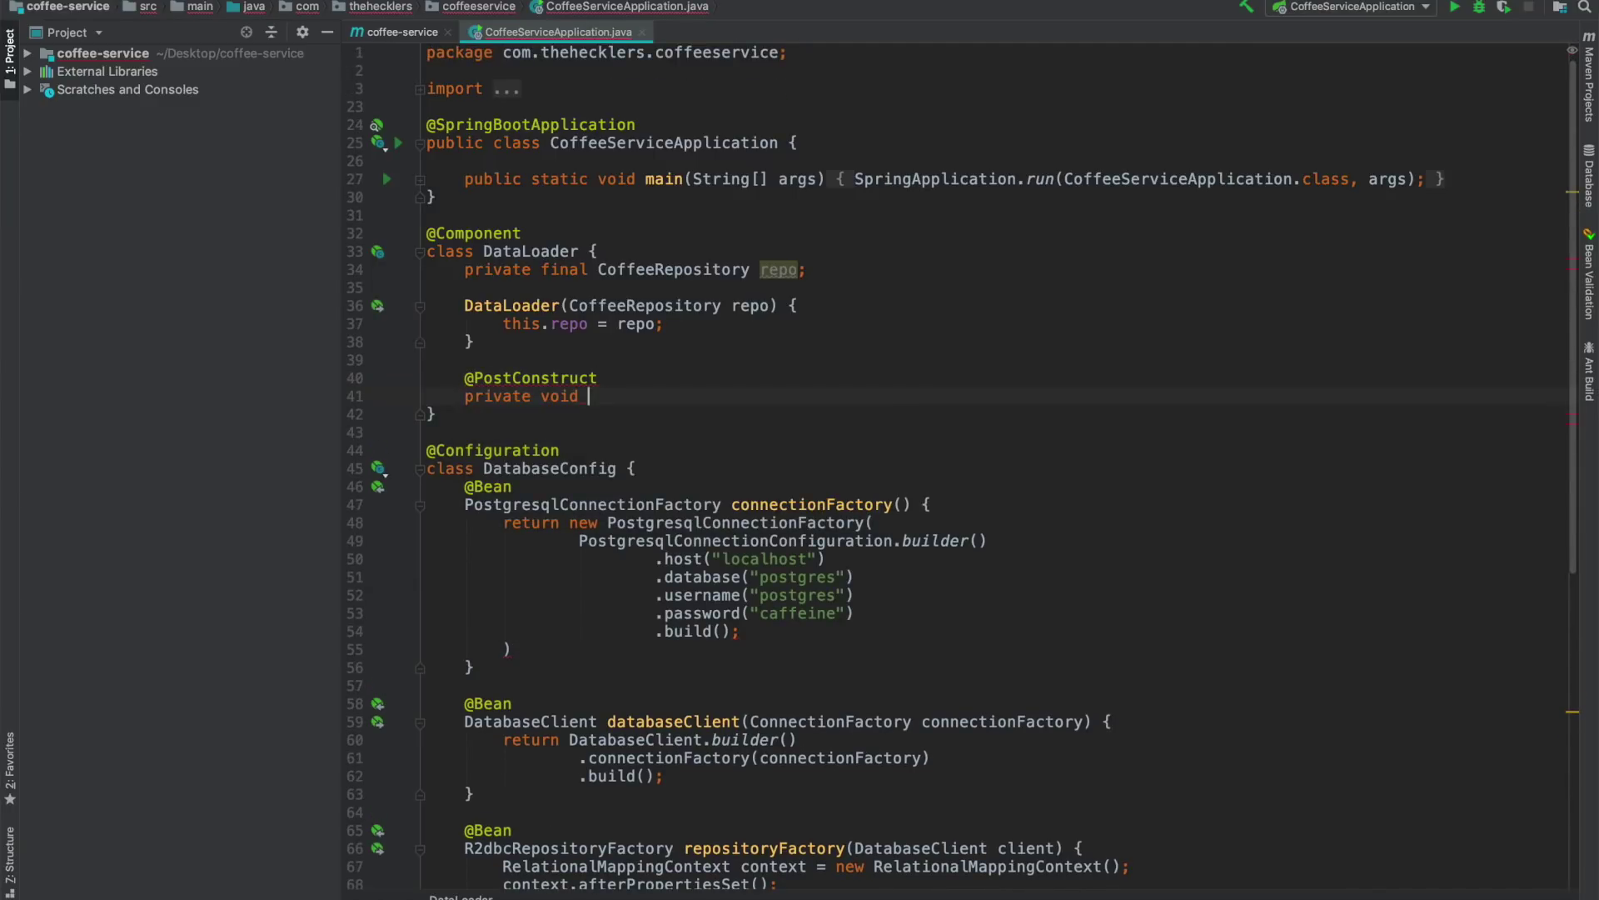
text(loa)
text(d() {)
key(Return)
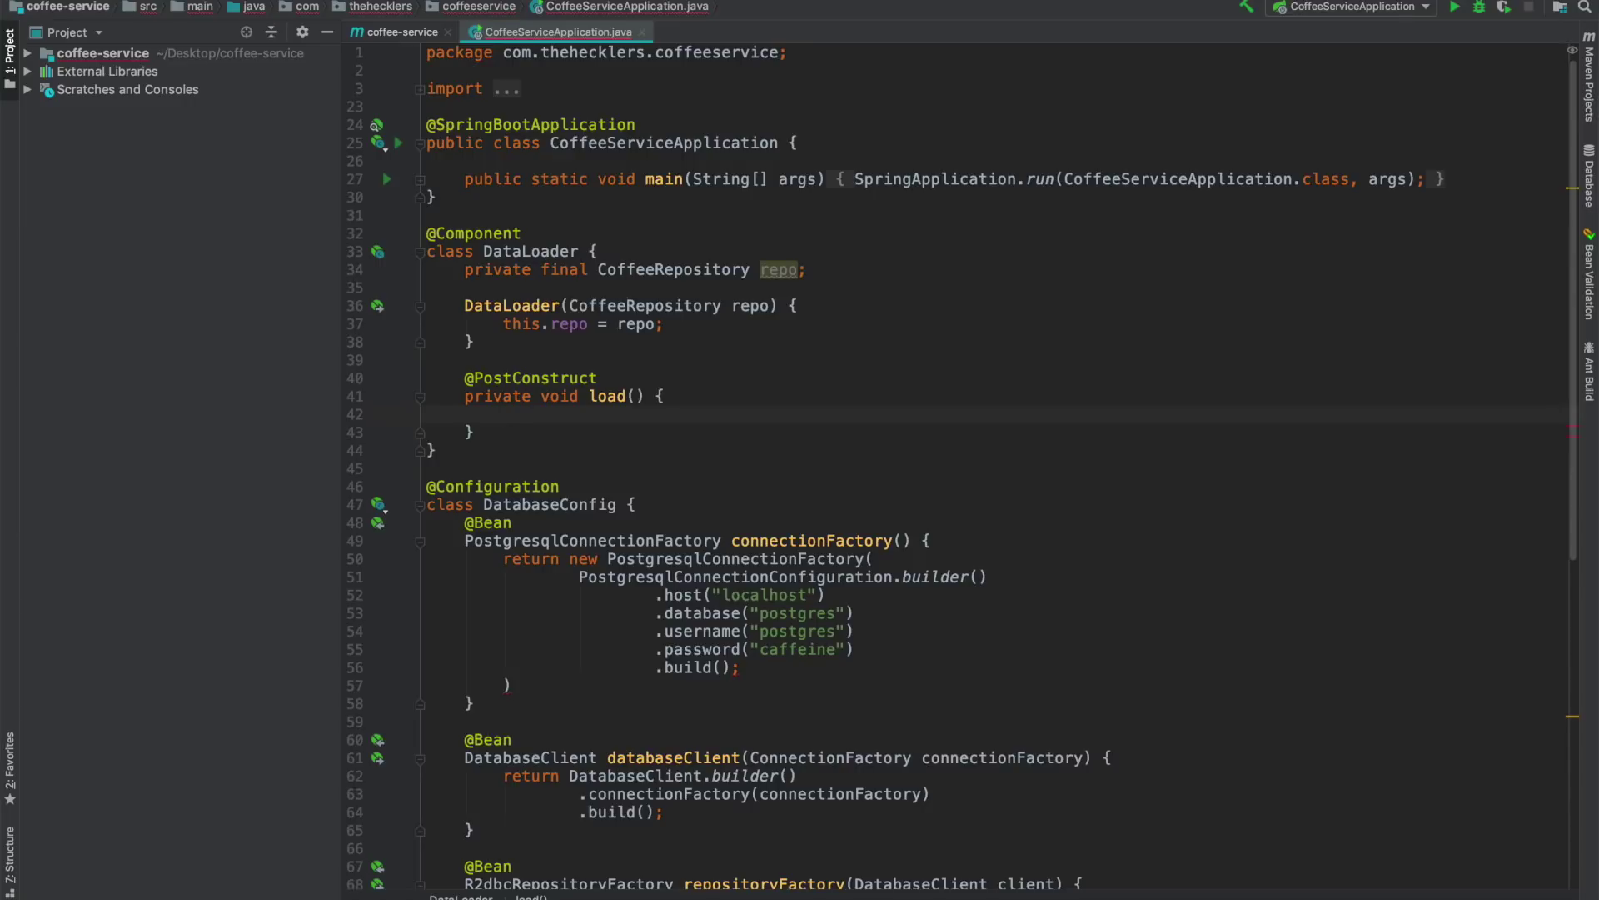
text(repo.)
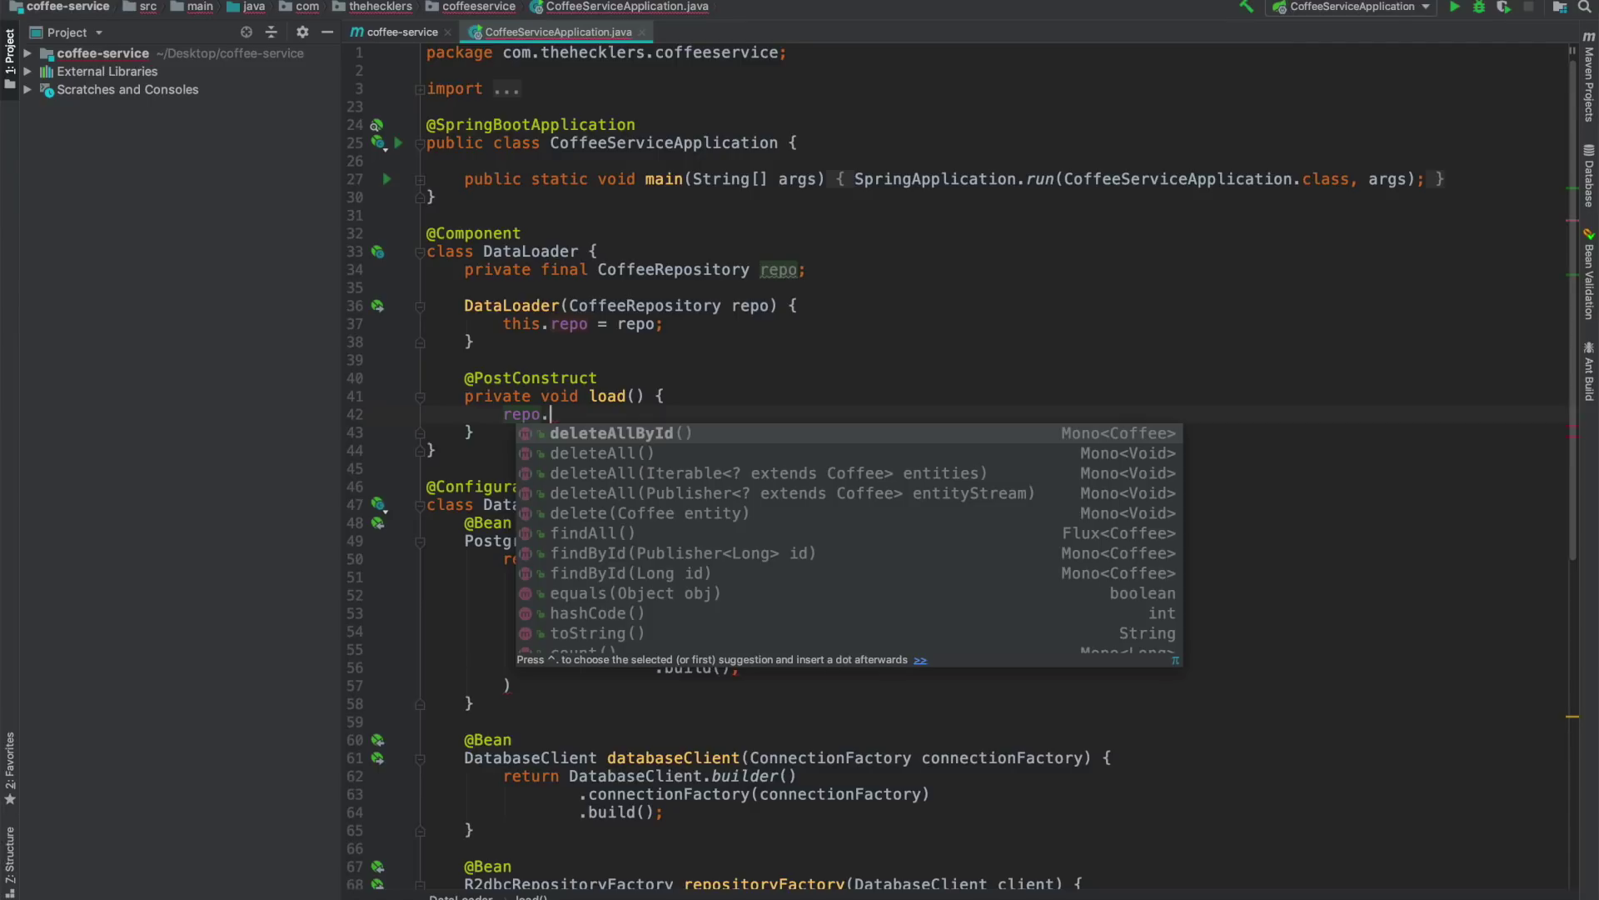
Start load() with repo.deleteAllById() and a dot for chaining
key(Return)
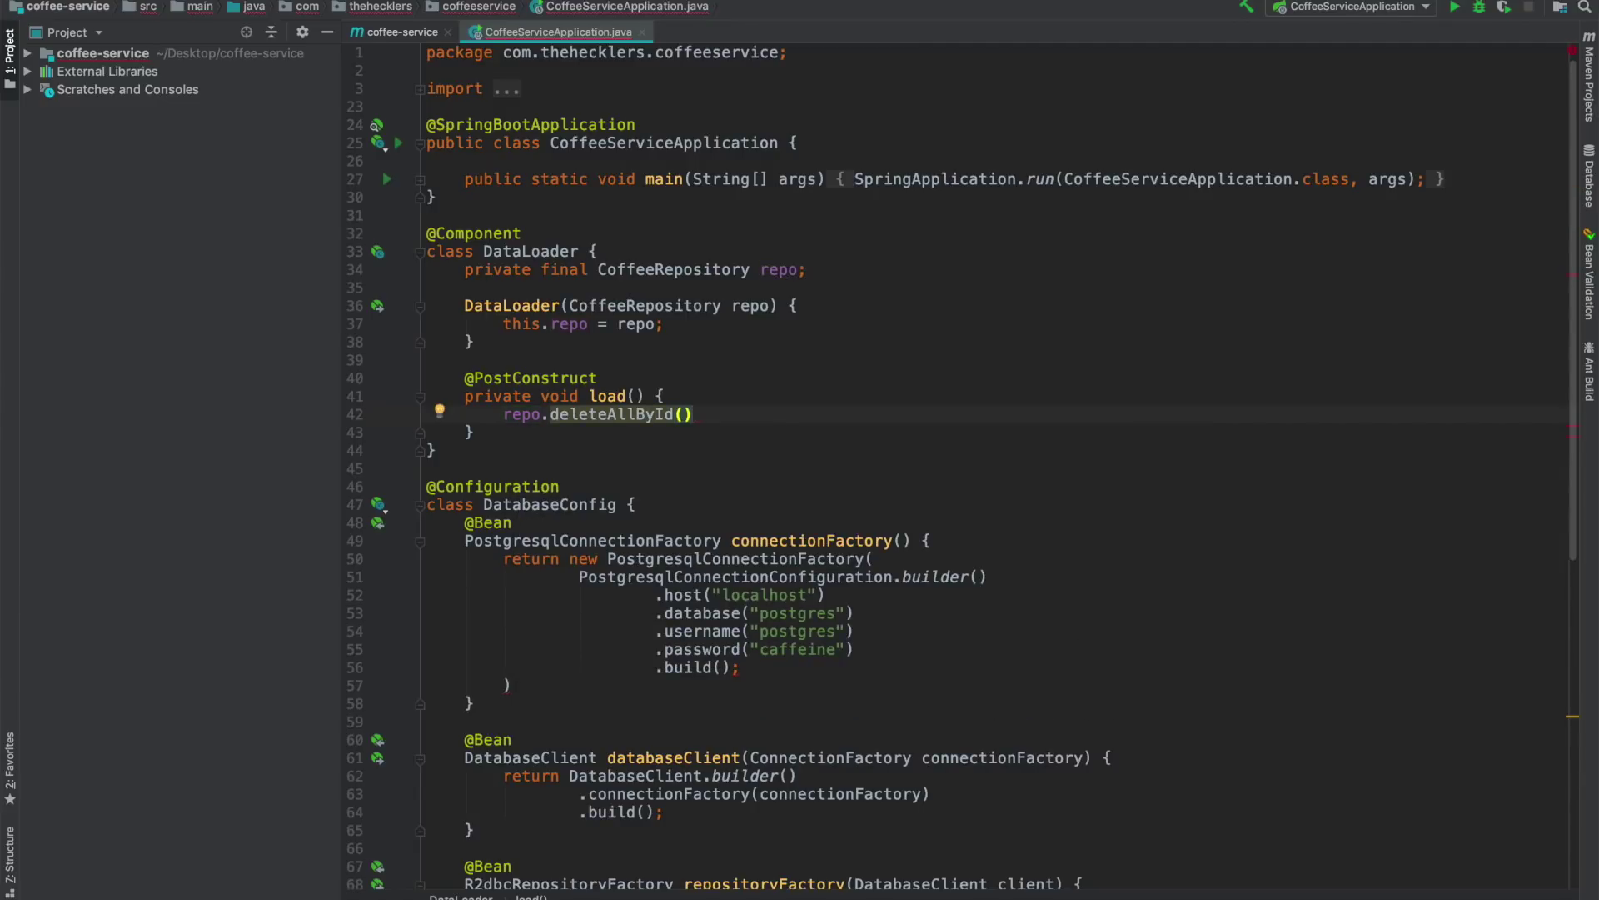
text(.)
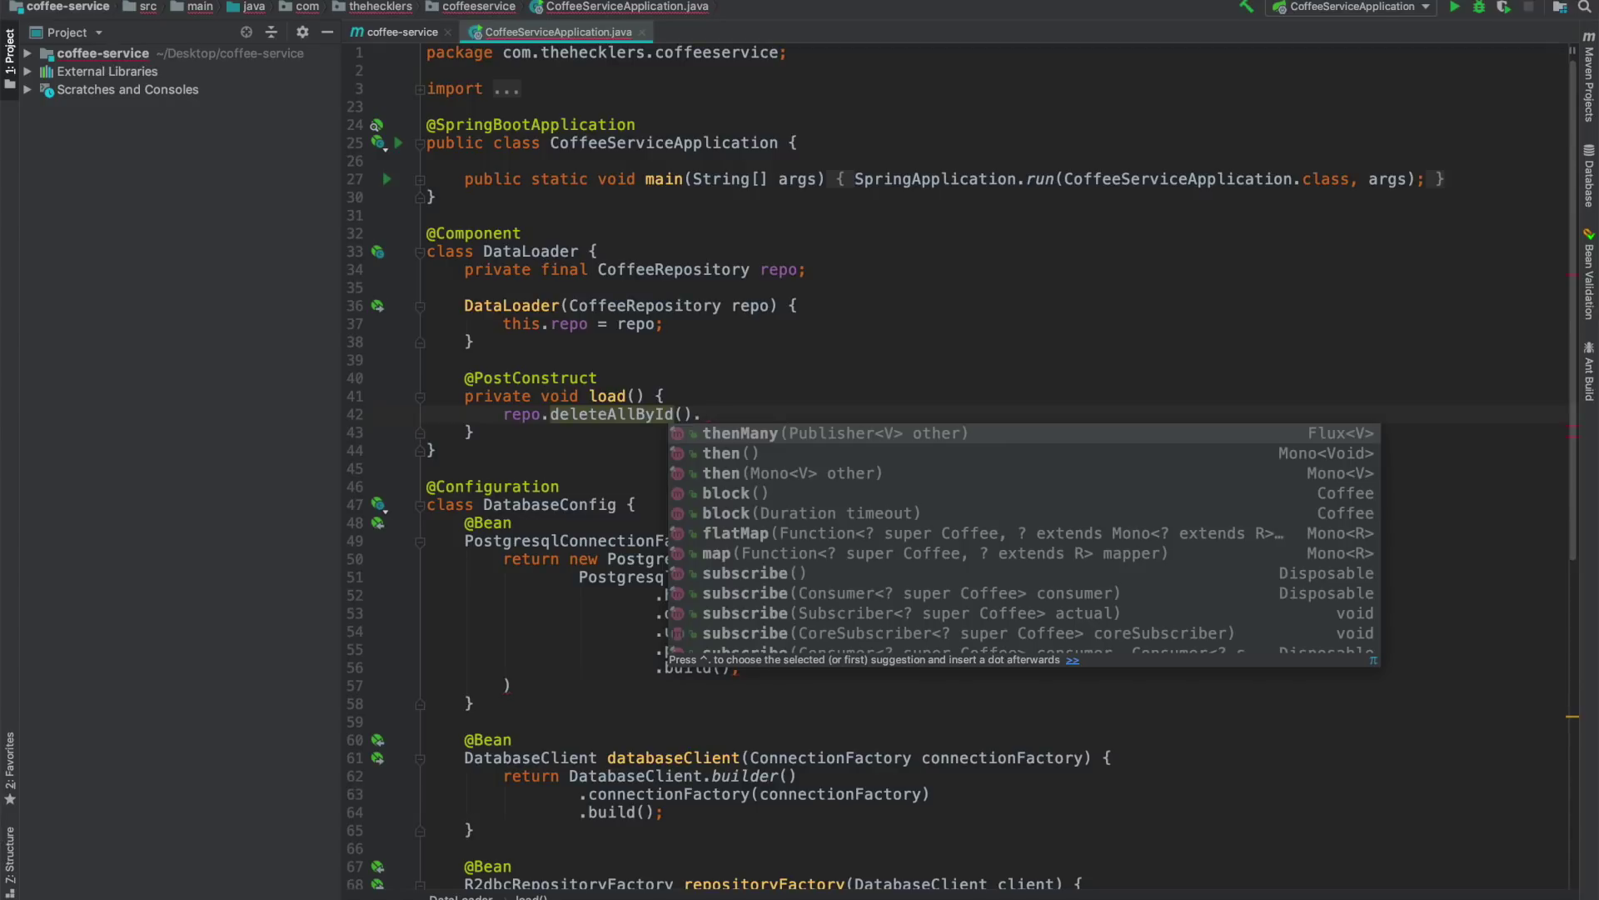
Chain .thenMany(Flux.just("Peet's Coffee", "Philz Coffee", "Blue Bottle Coffee"))
key(Return)
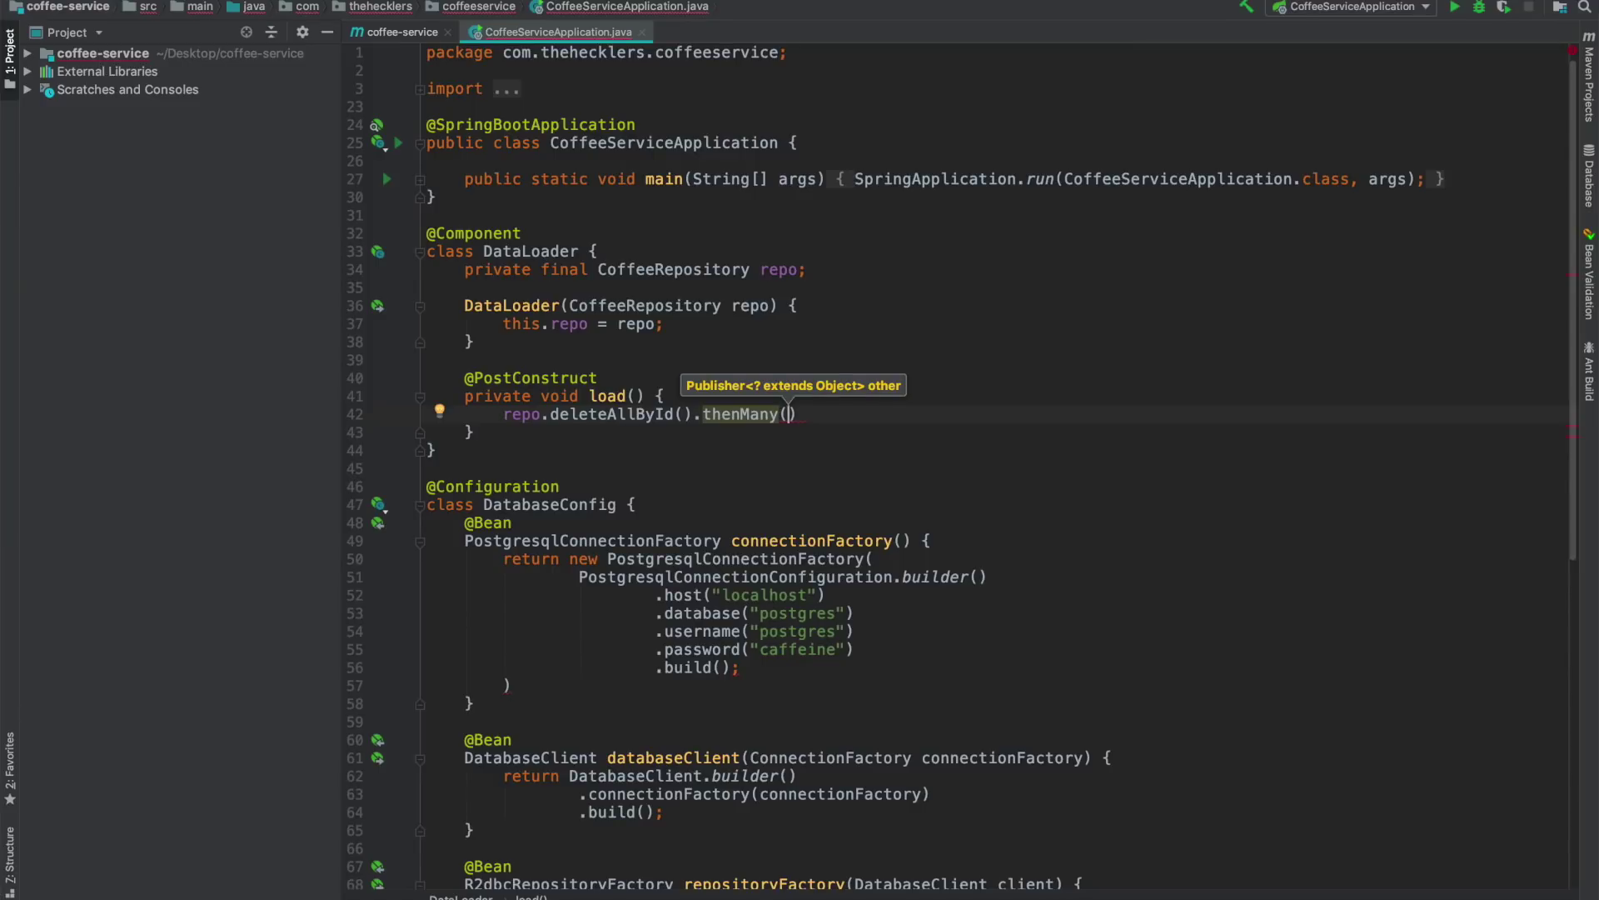
key(Return)
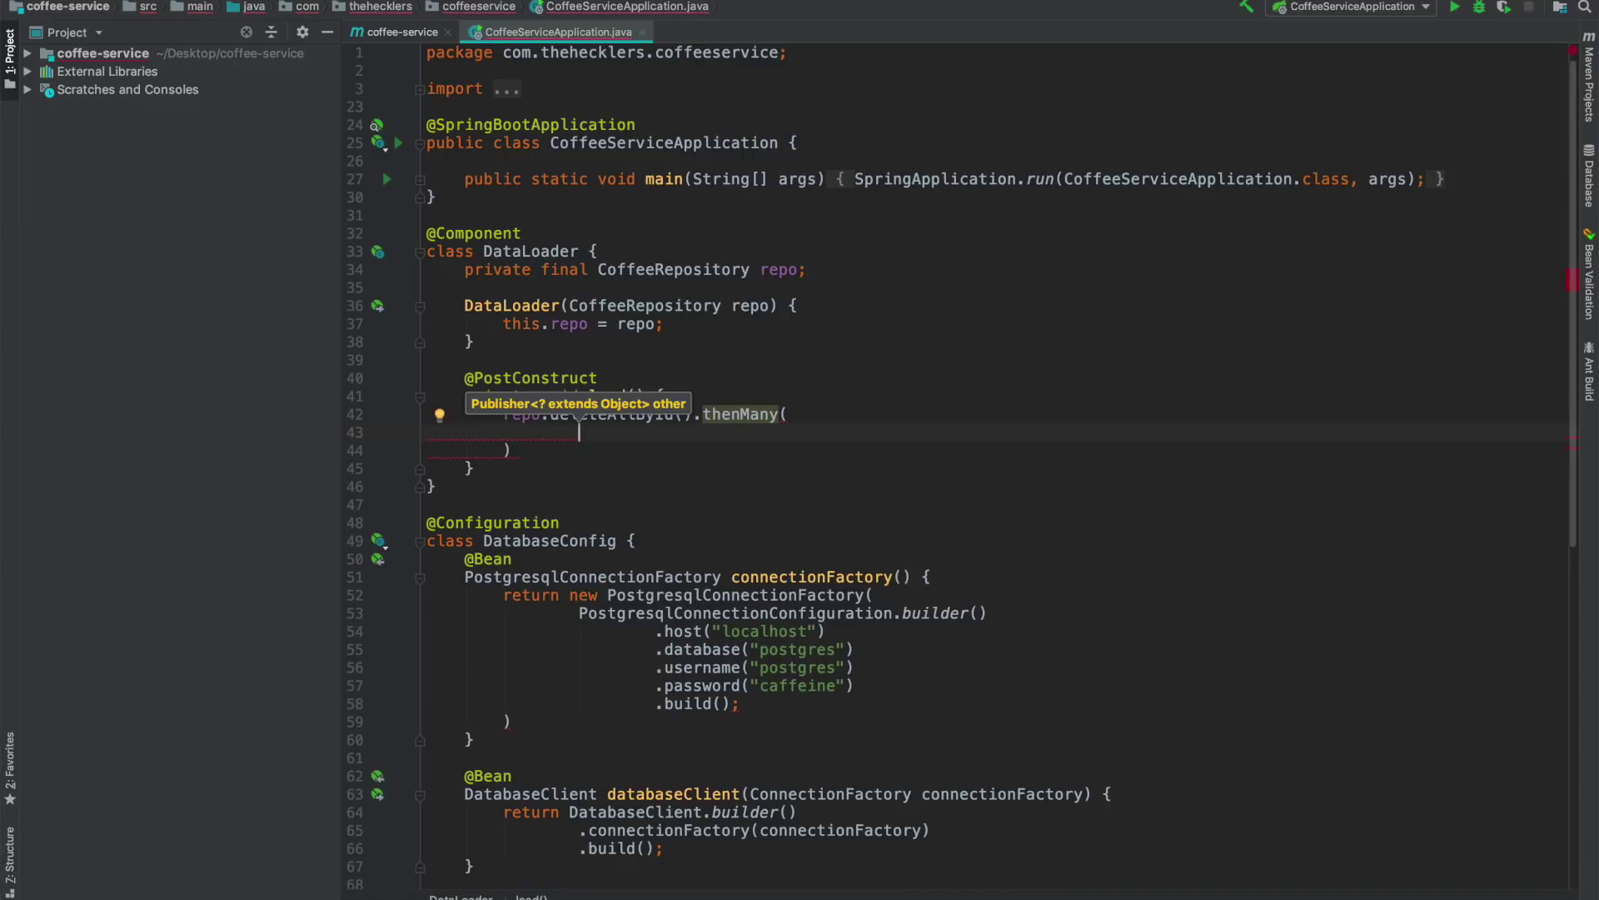
text(Flu)
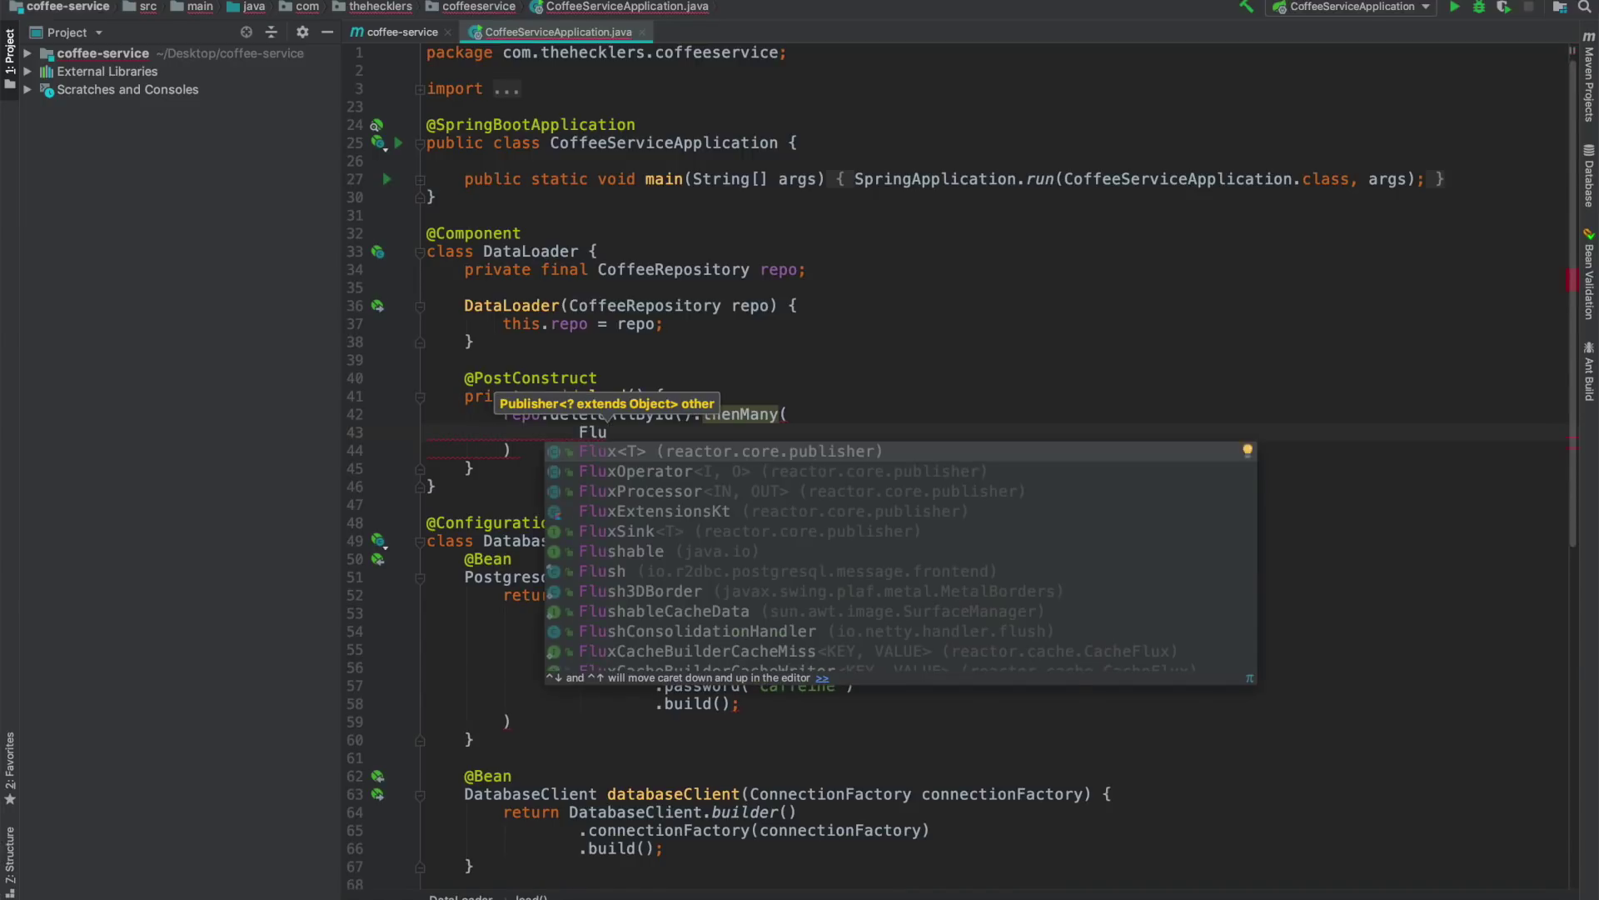
text(x.)
key(Return)
text(")
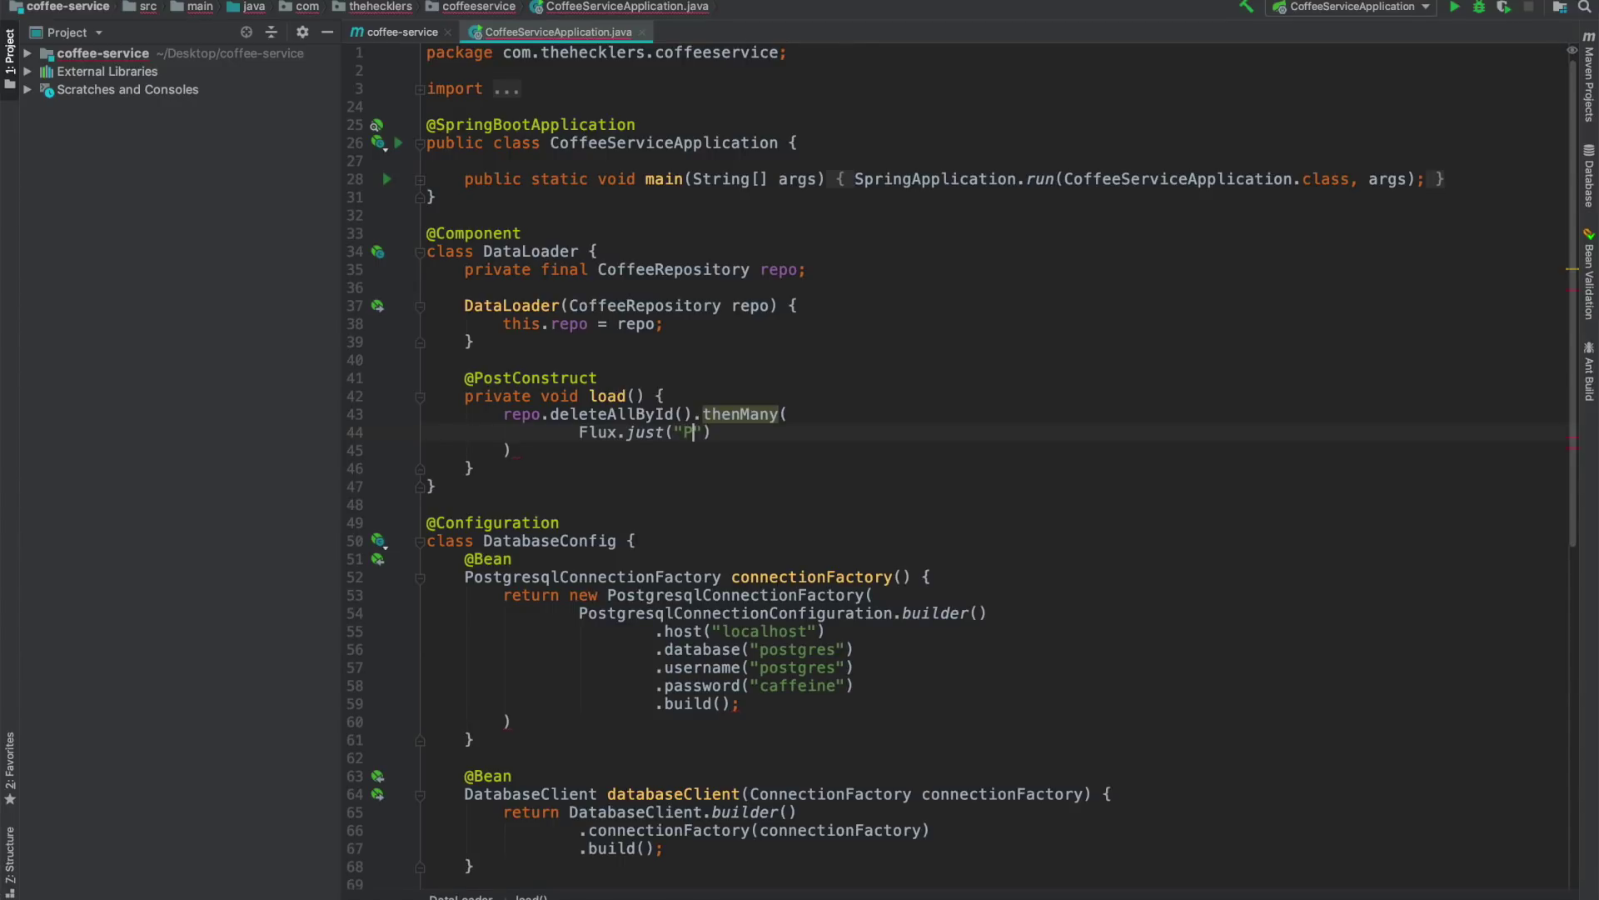
text(Peet's Co)
text(ffee", )
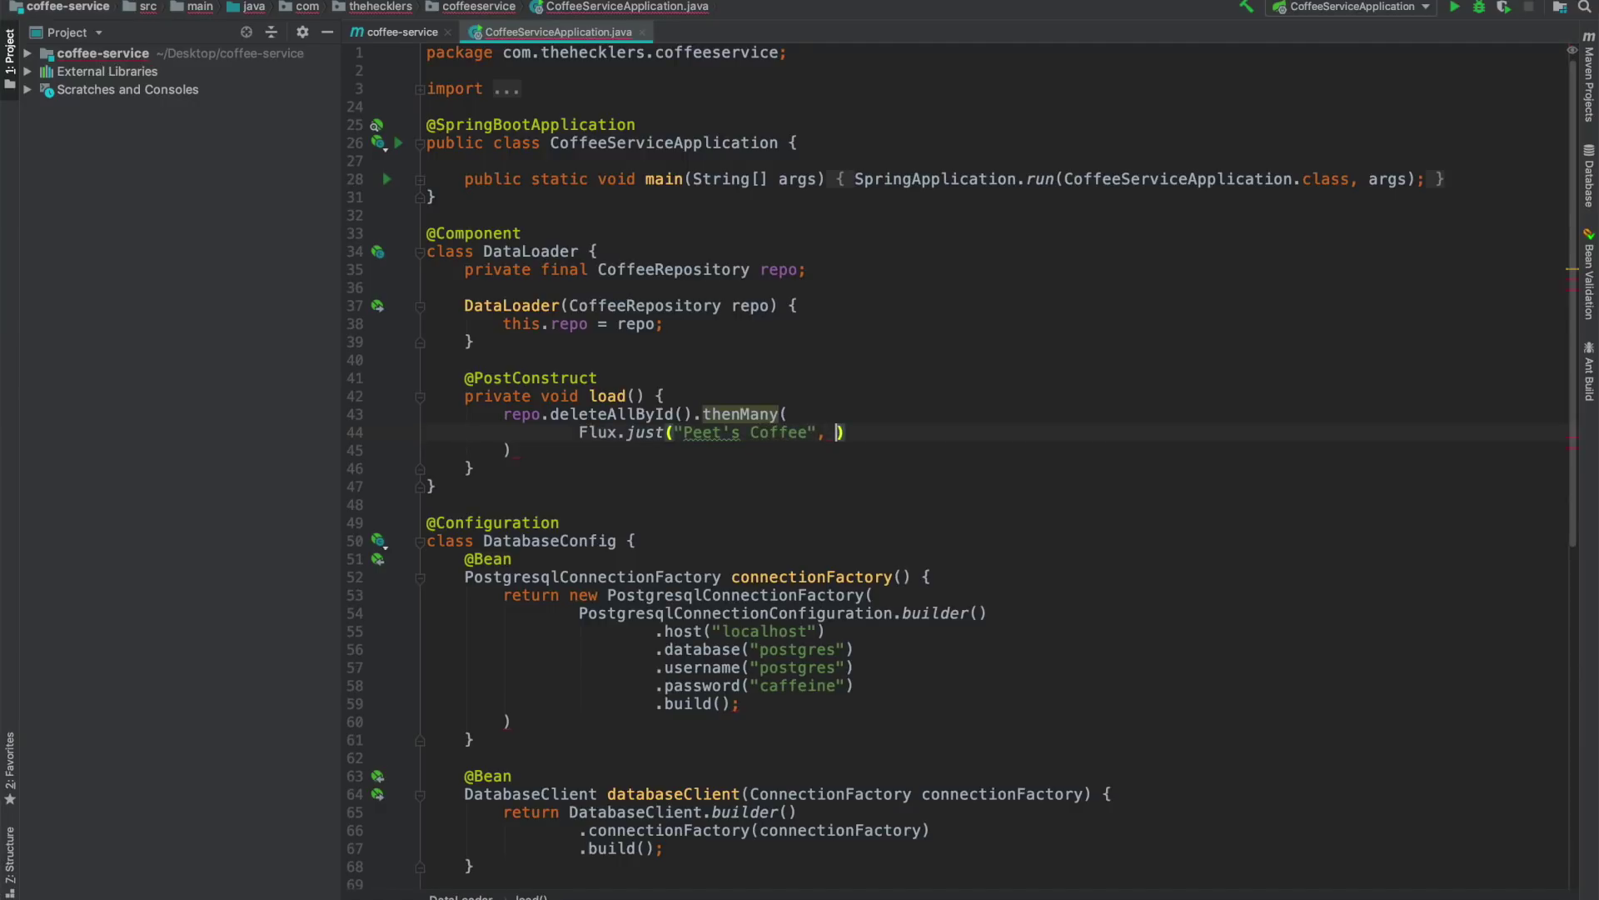
text(")
text(Philz C)
text(offee",)
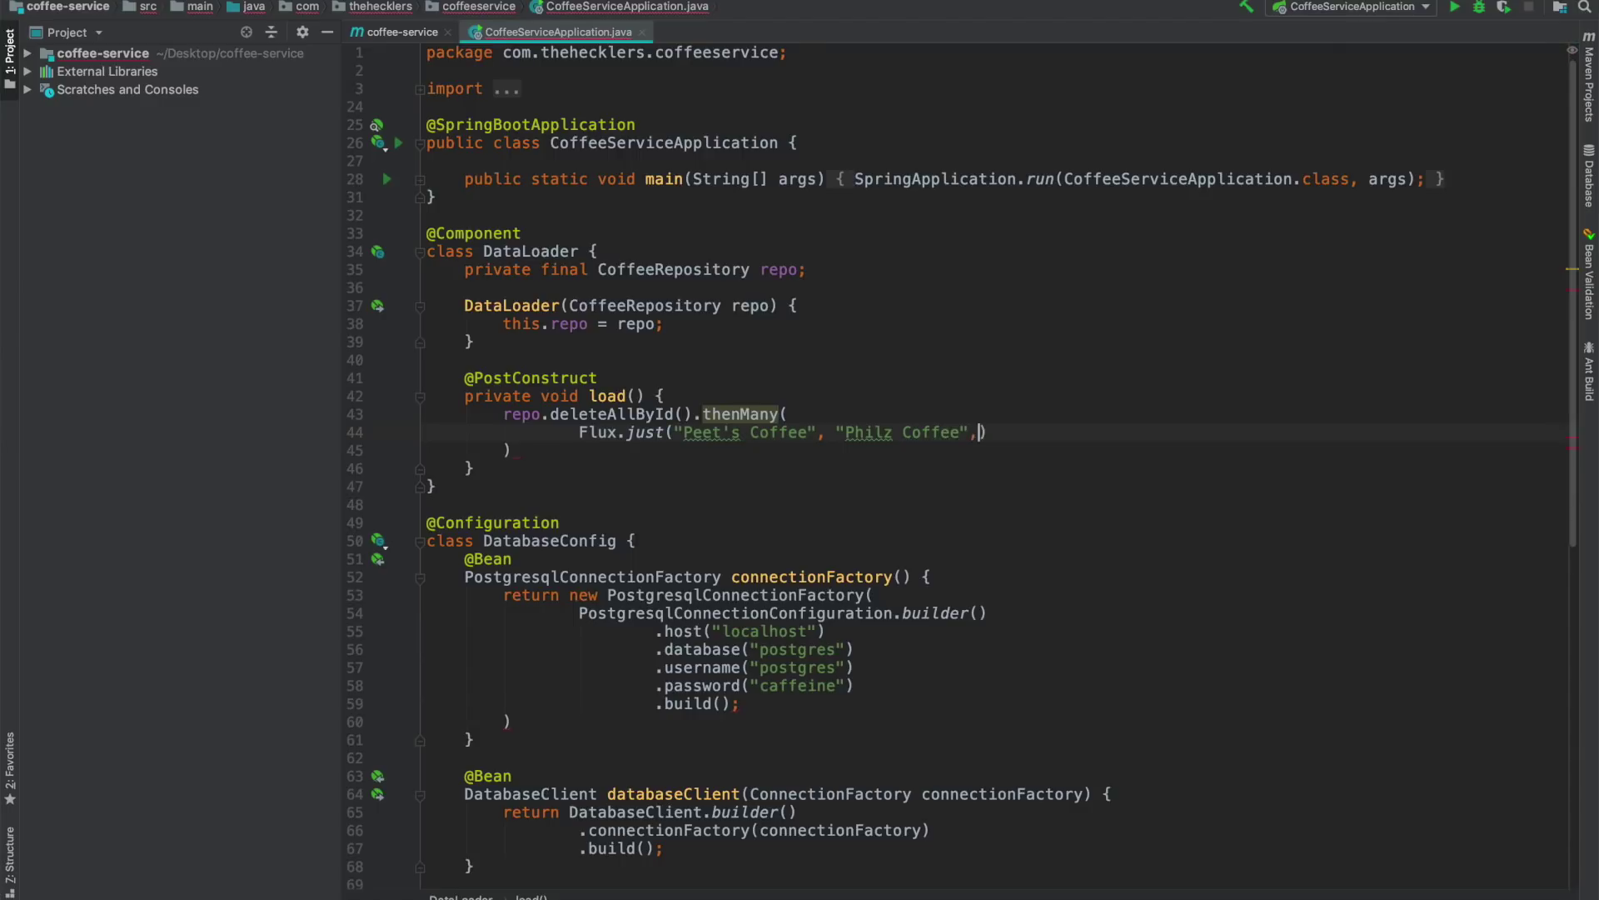
text( ")
text(Blue )
text(Bottle C)
text(offf)
key(BackSpace)
text(ee)
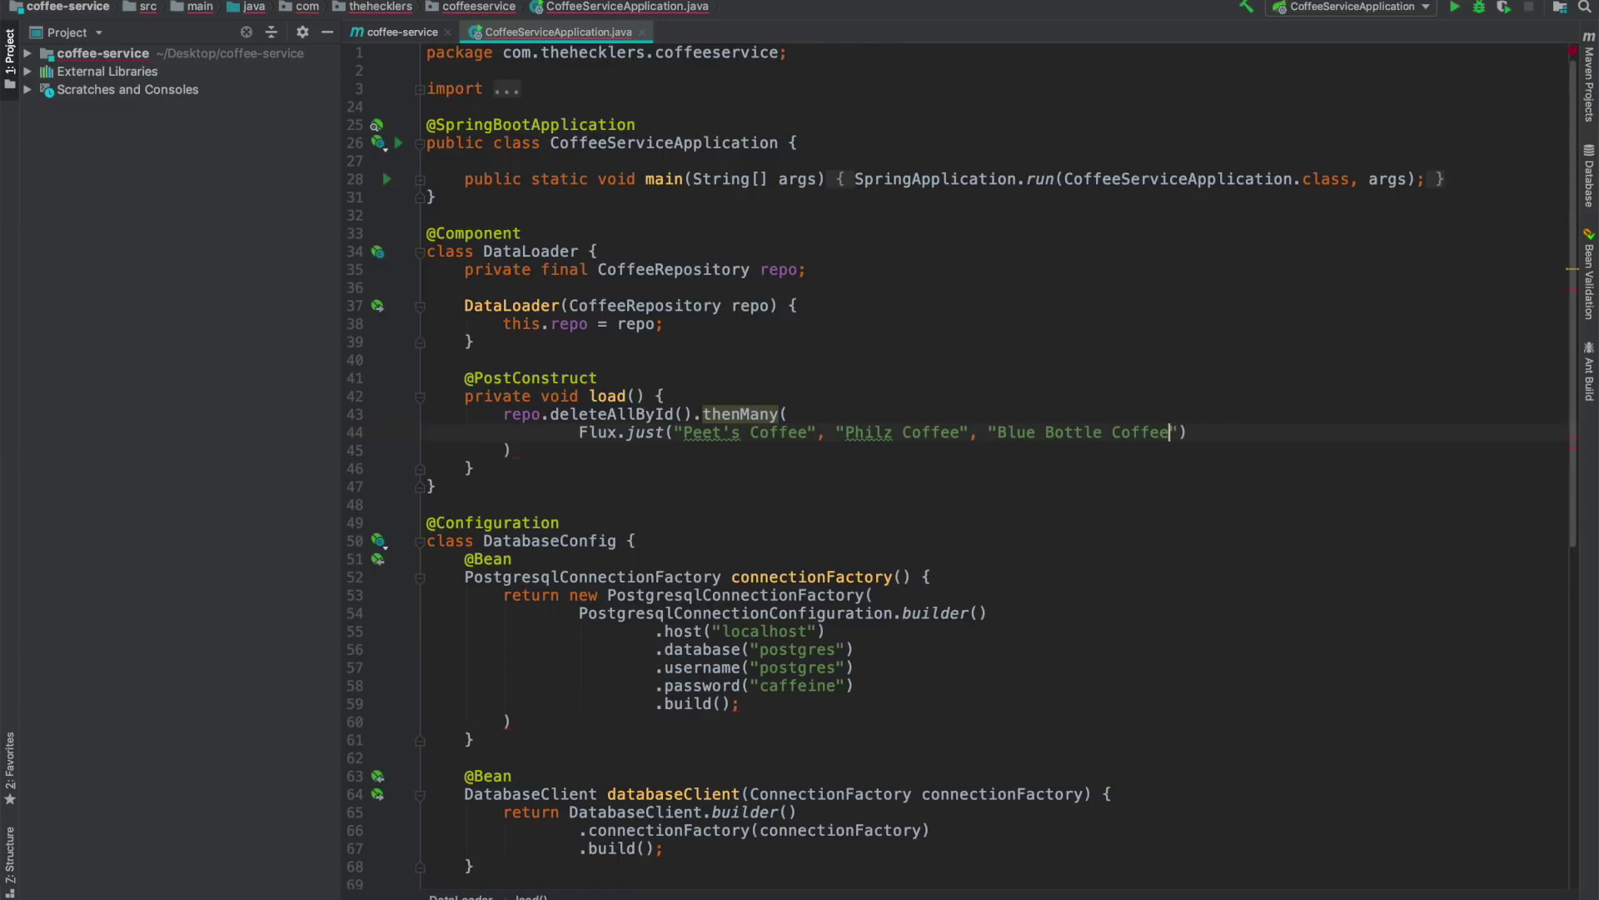
text("))
Add .map(Coffee::new) and .flatMap(repo::save) to the coffee-name Flux
key(Return)
text(.)
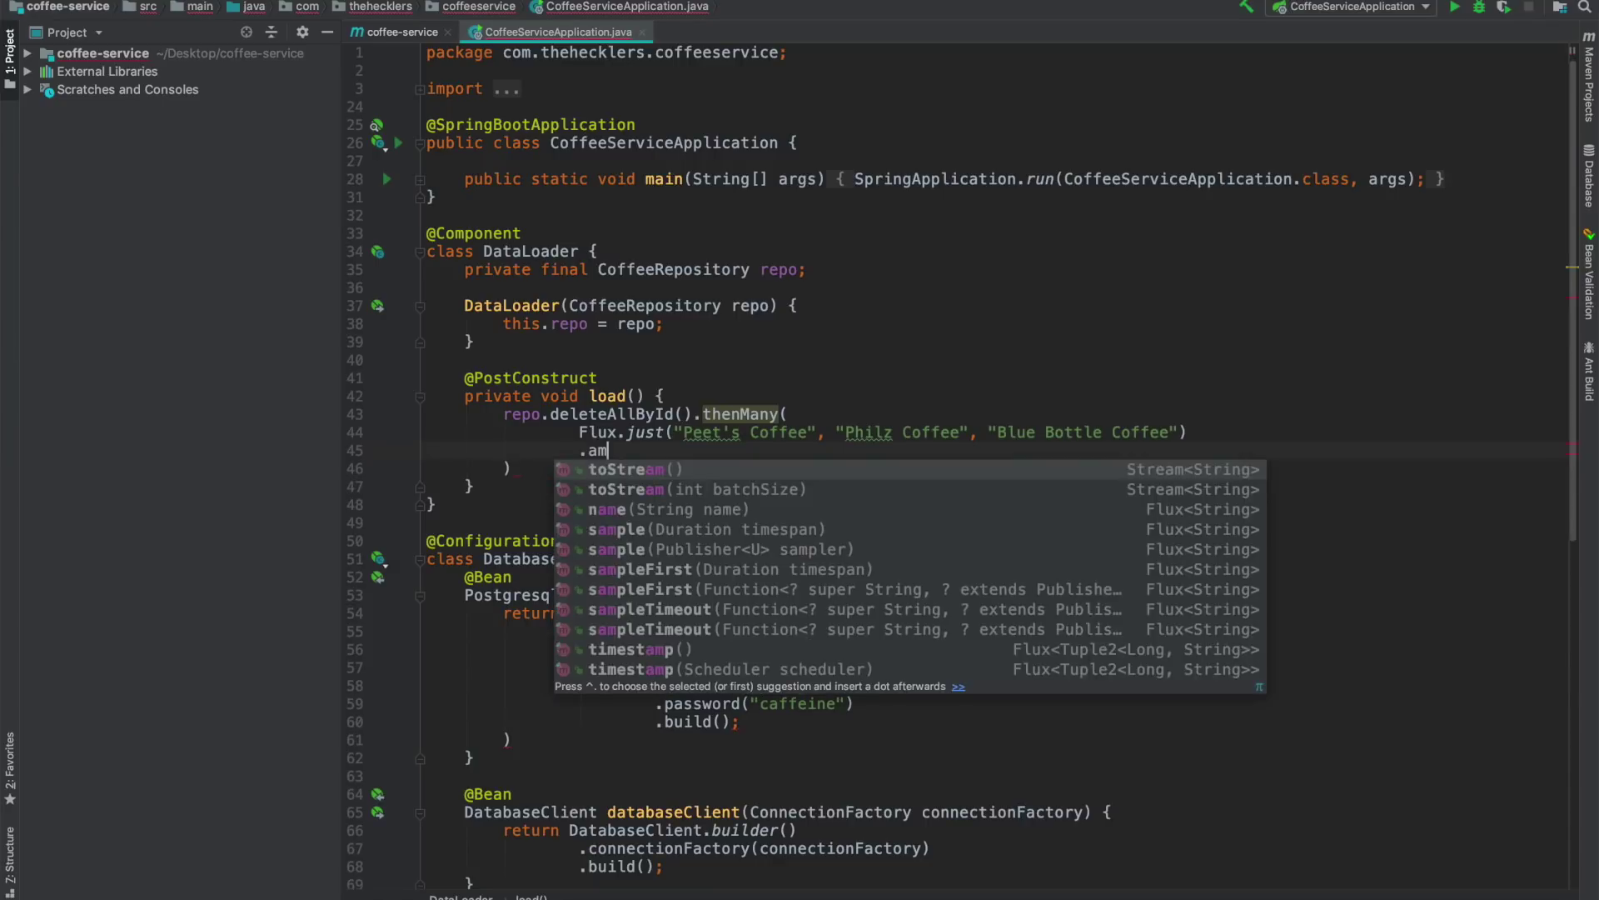
text(map)
key(Return)
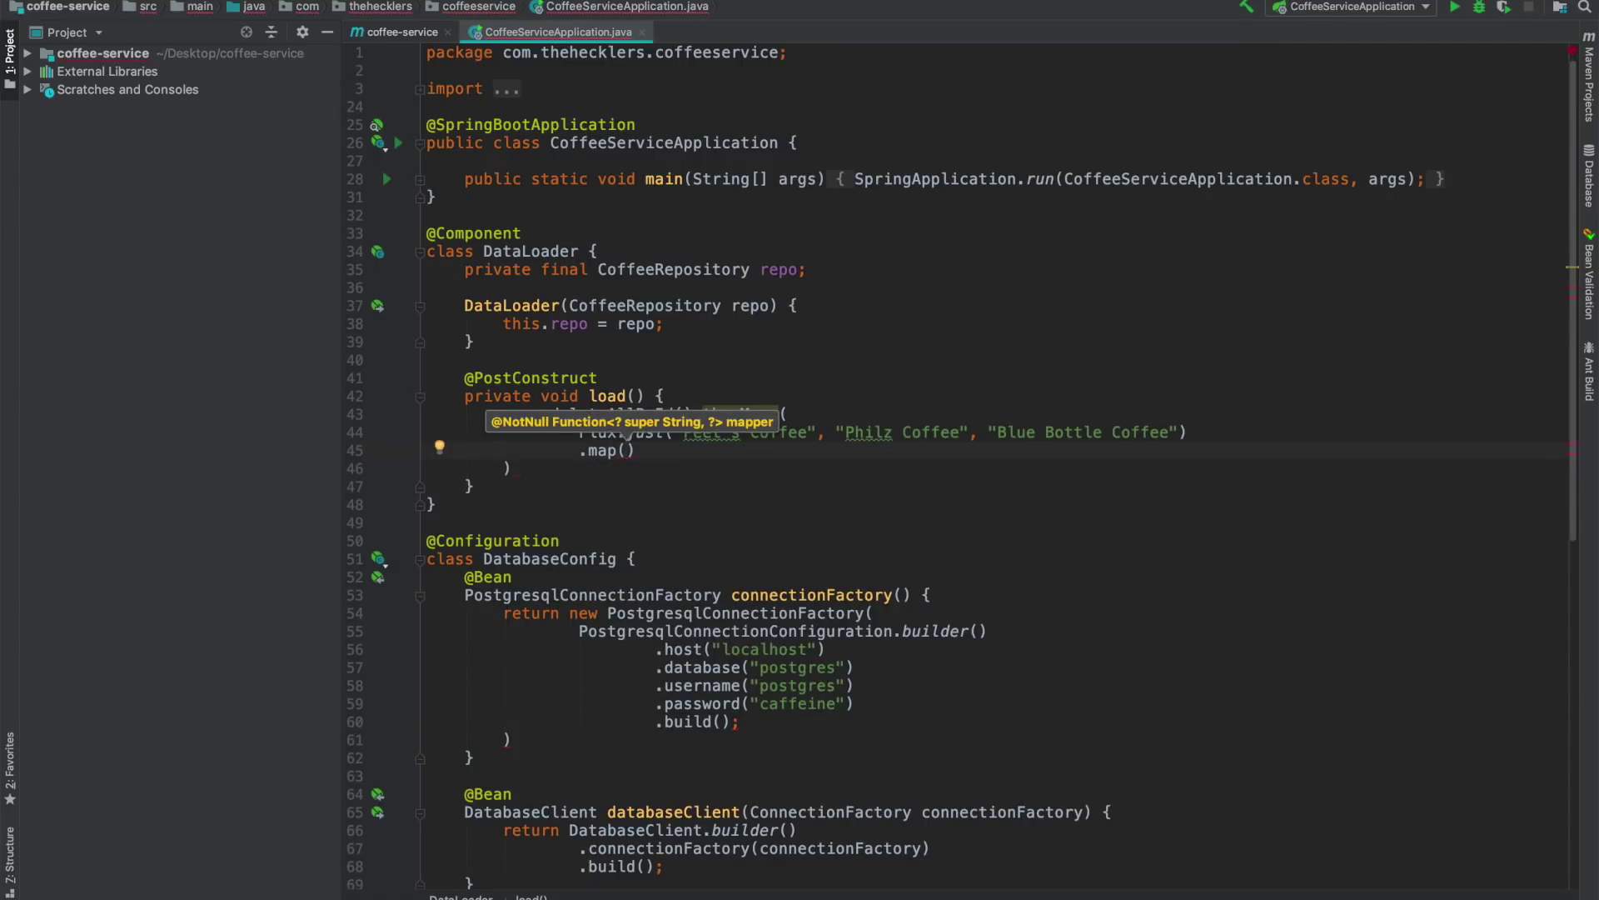
text(Coffee)
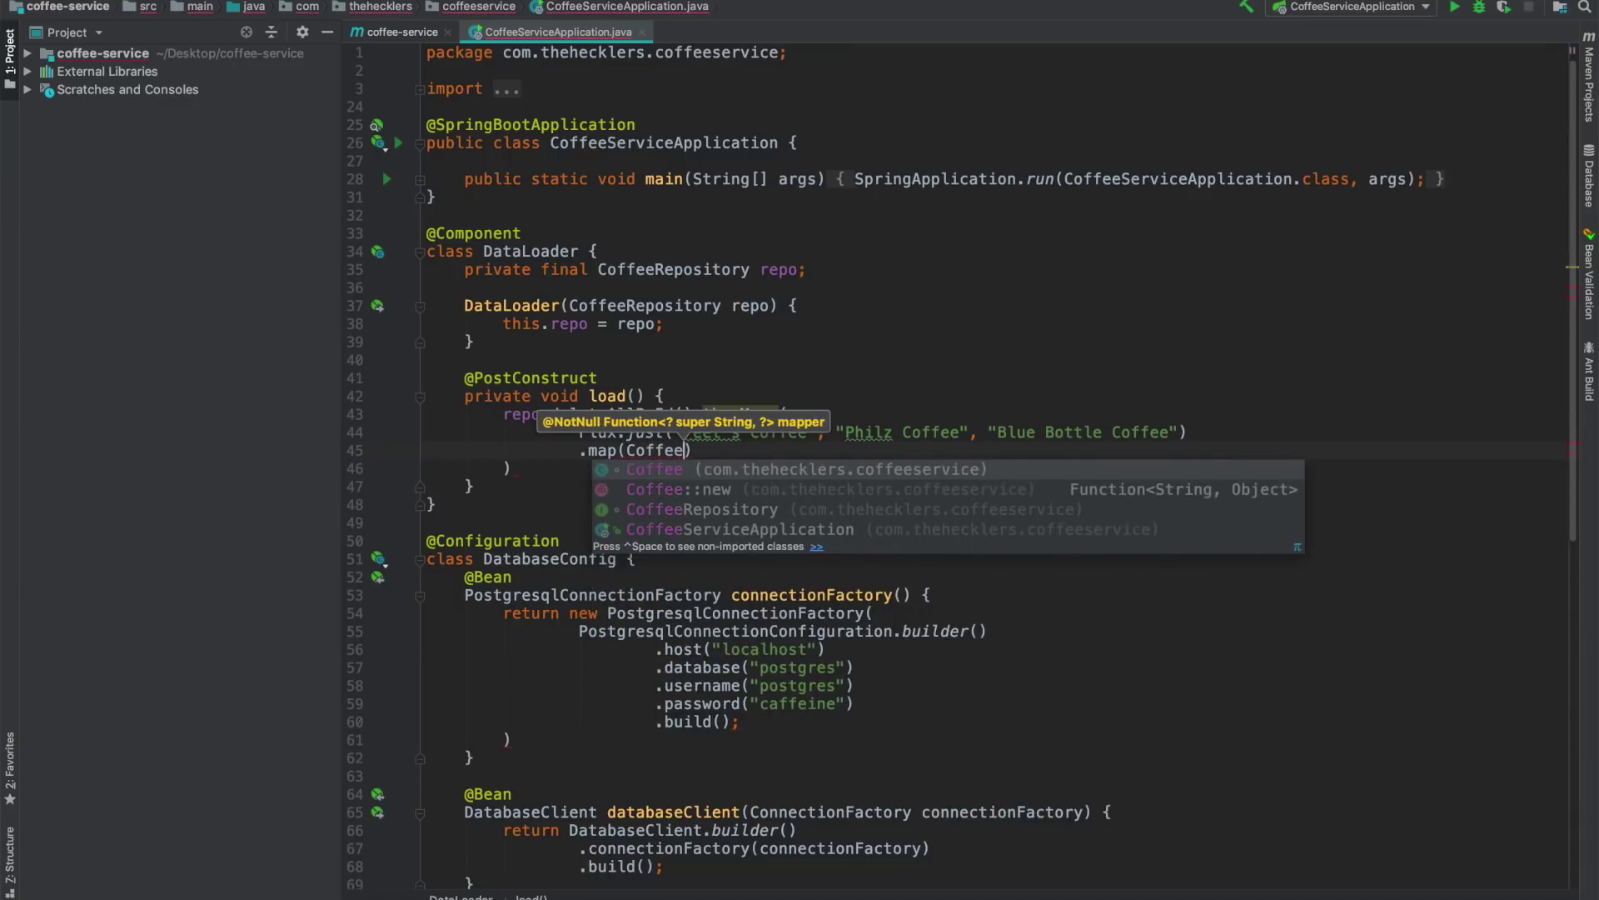
key(Escape)
text(::n)
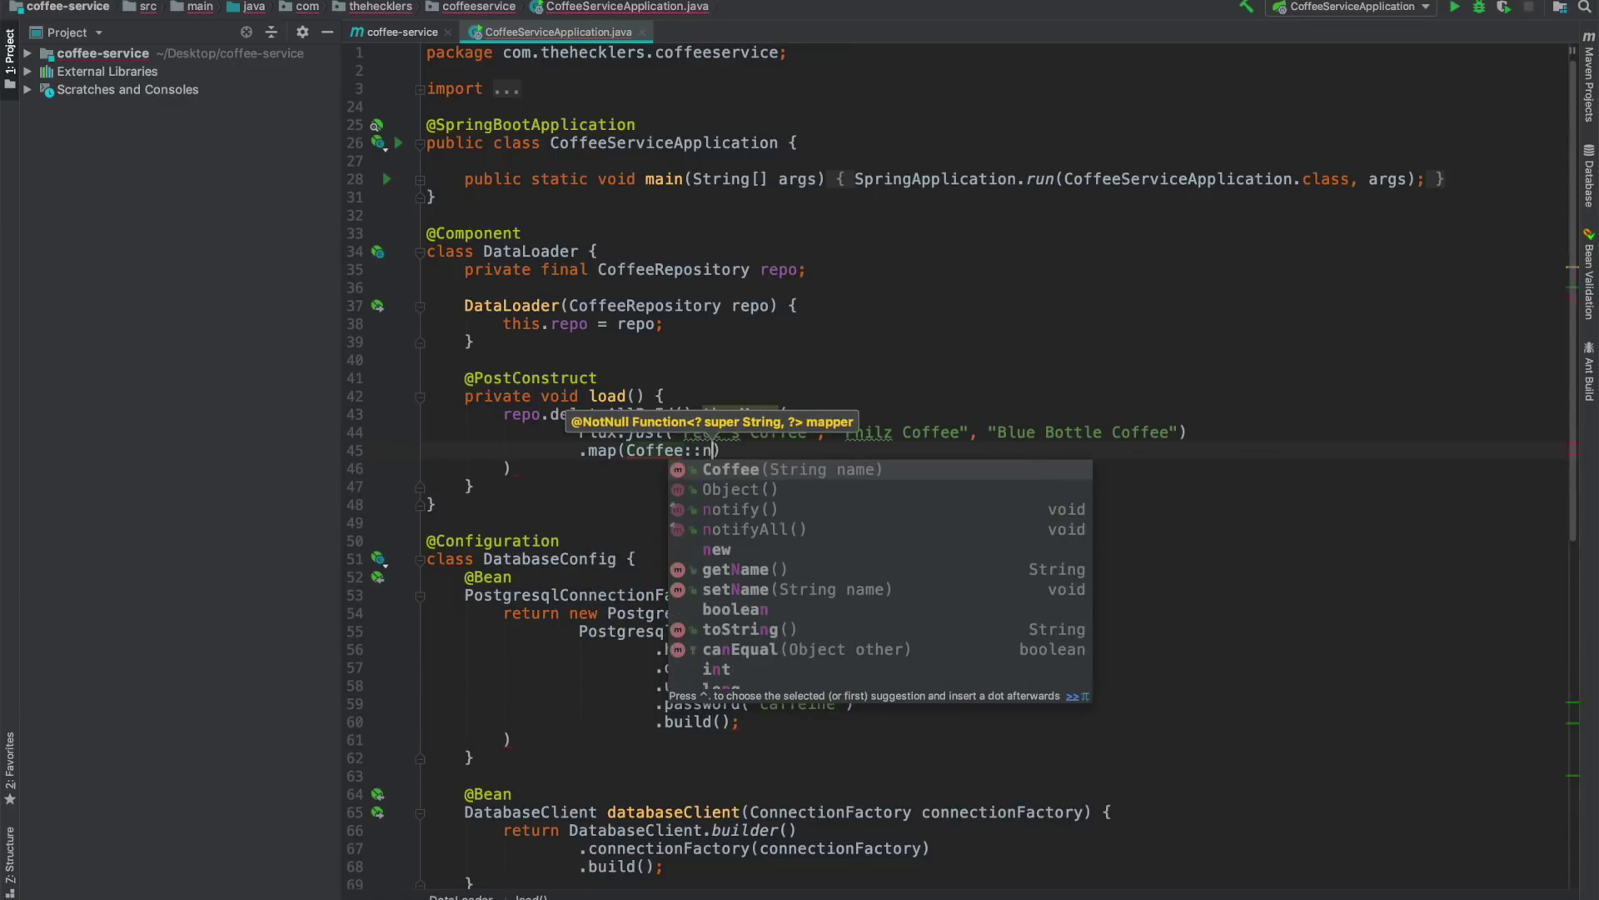
text(ew)
key(Escape)
key(Return)
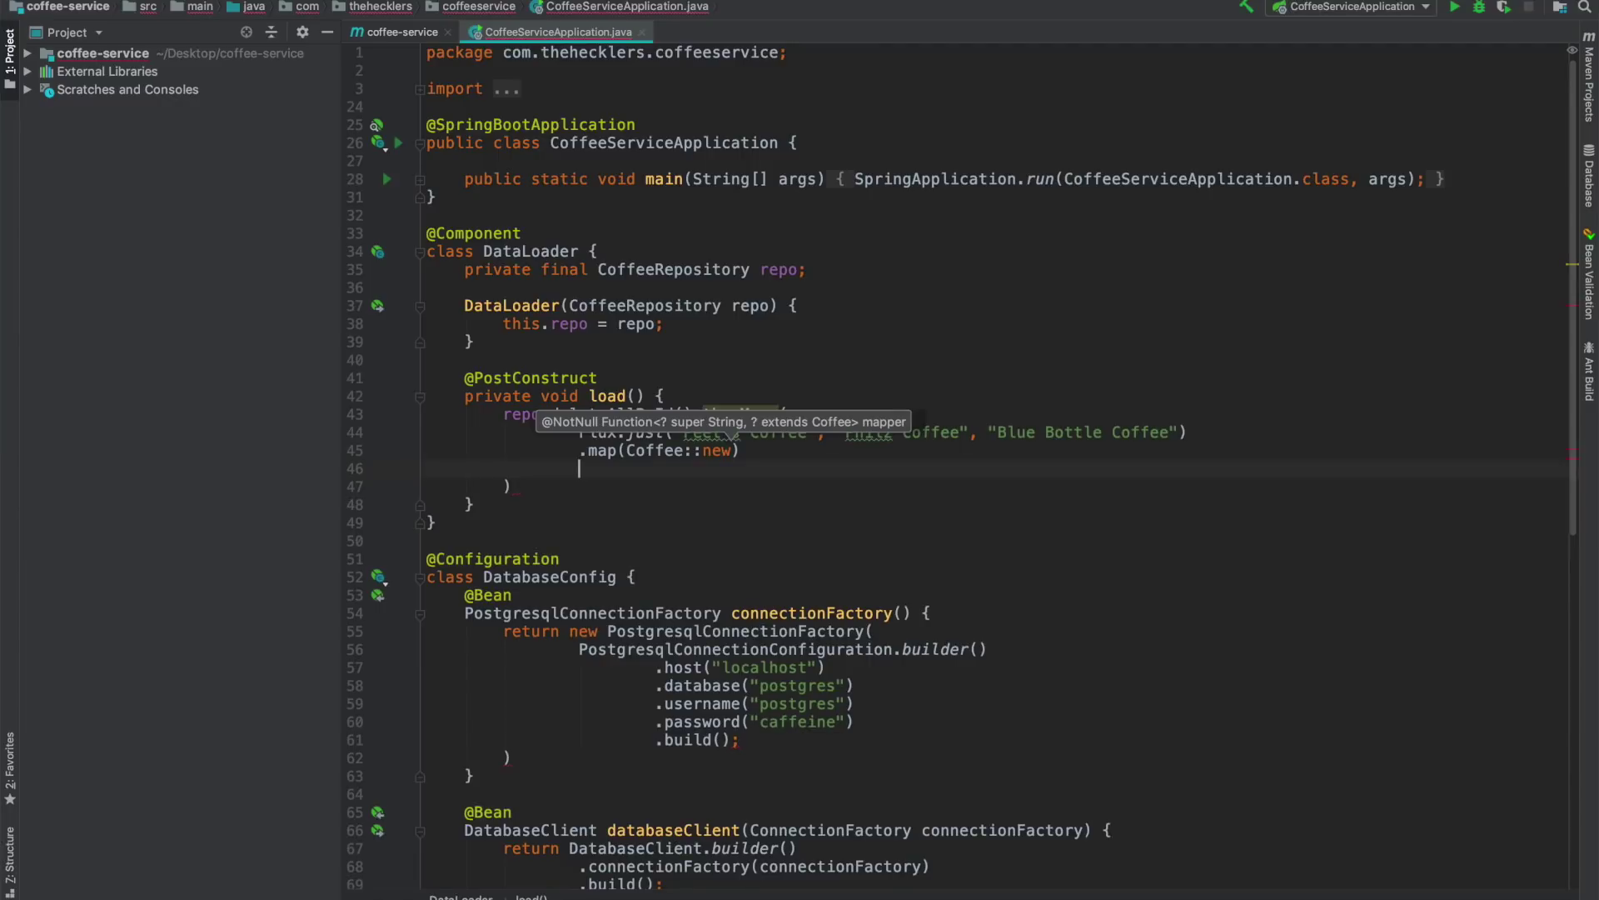
text(.fl)
key(Return)
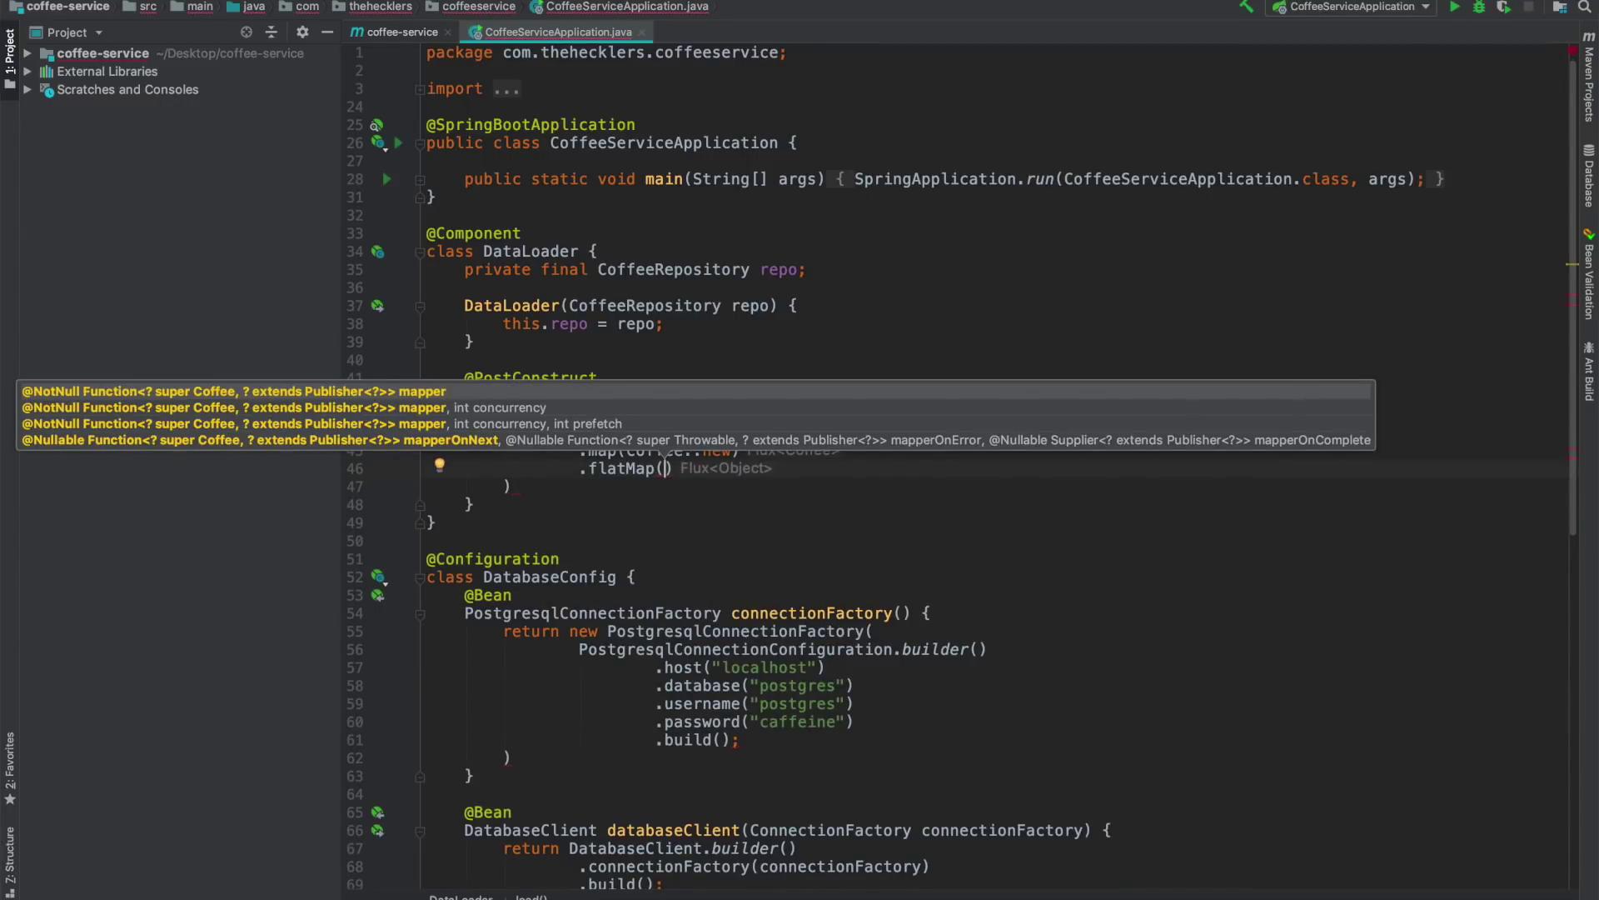
text(repo)
text(::sa)
key(Return)
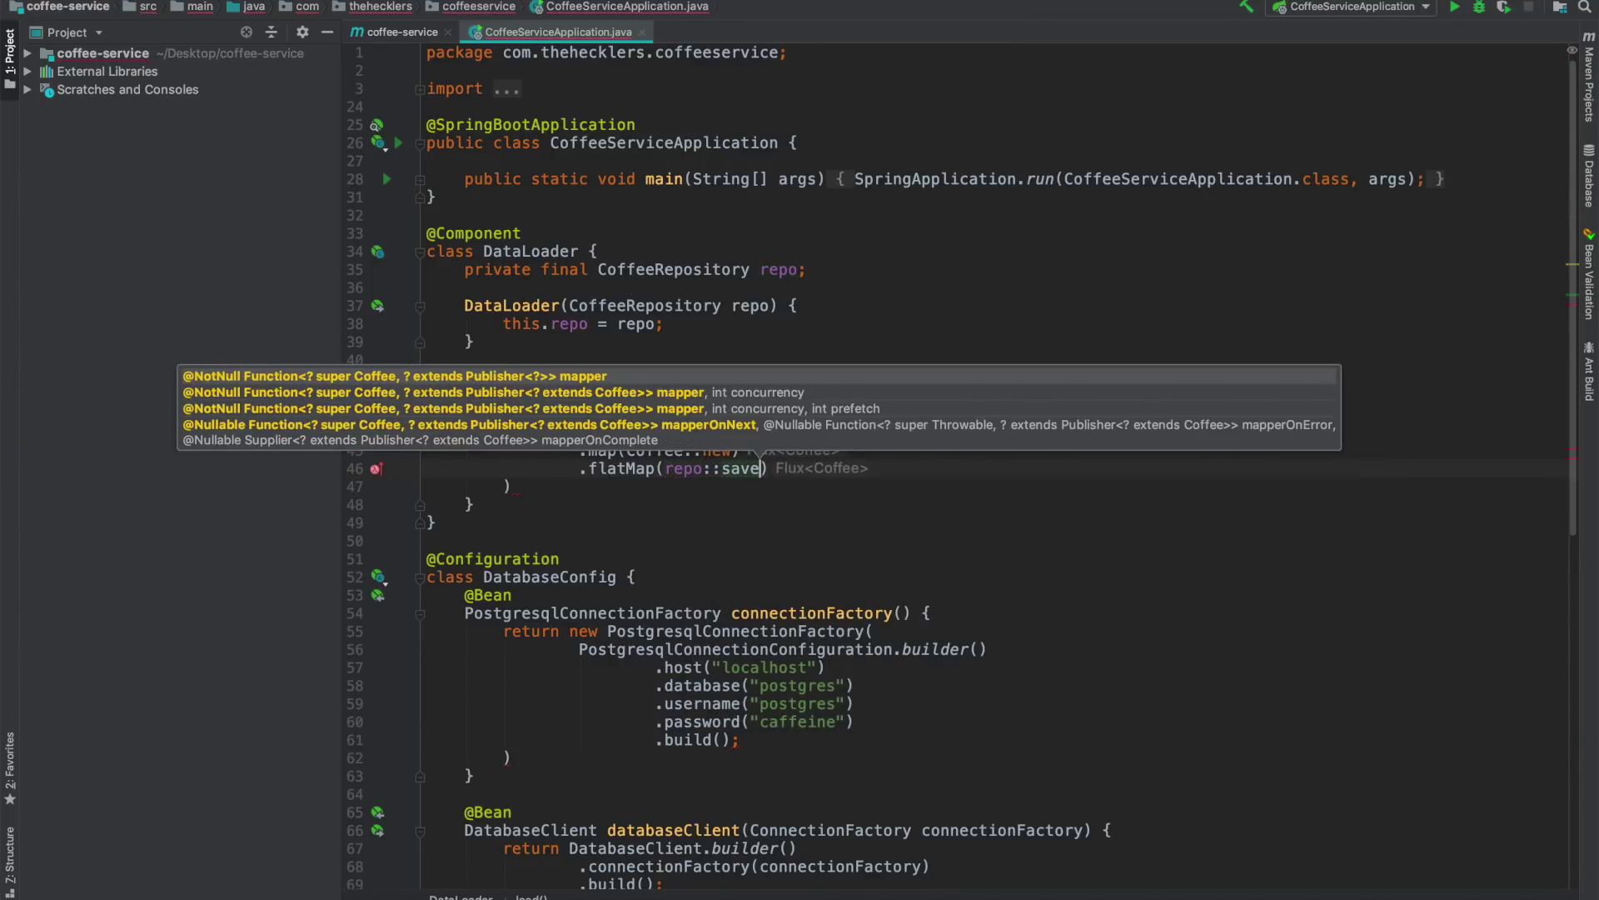
Join flatMap's closing parenthesis onto its line, then select and deselect the seeding chain
key(End)
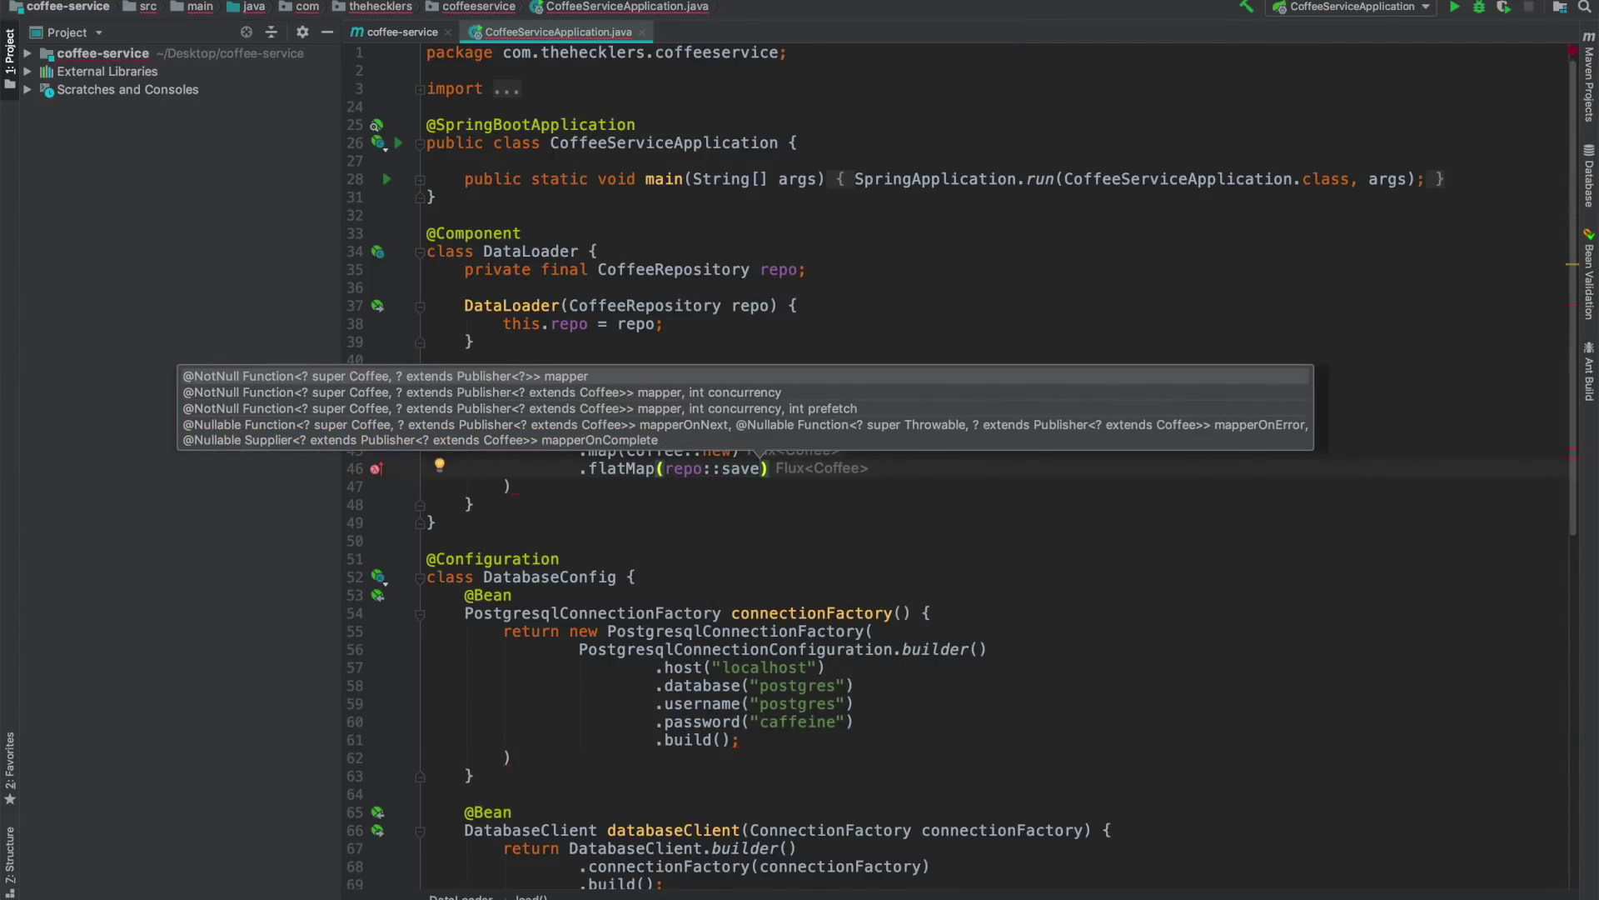
key(shift+Down)
key(BackSpace)
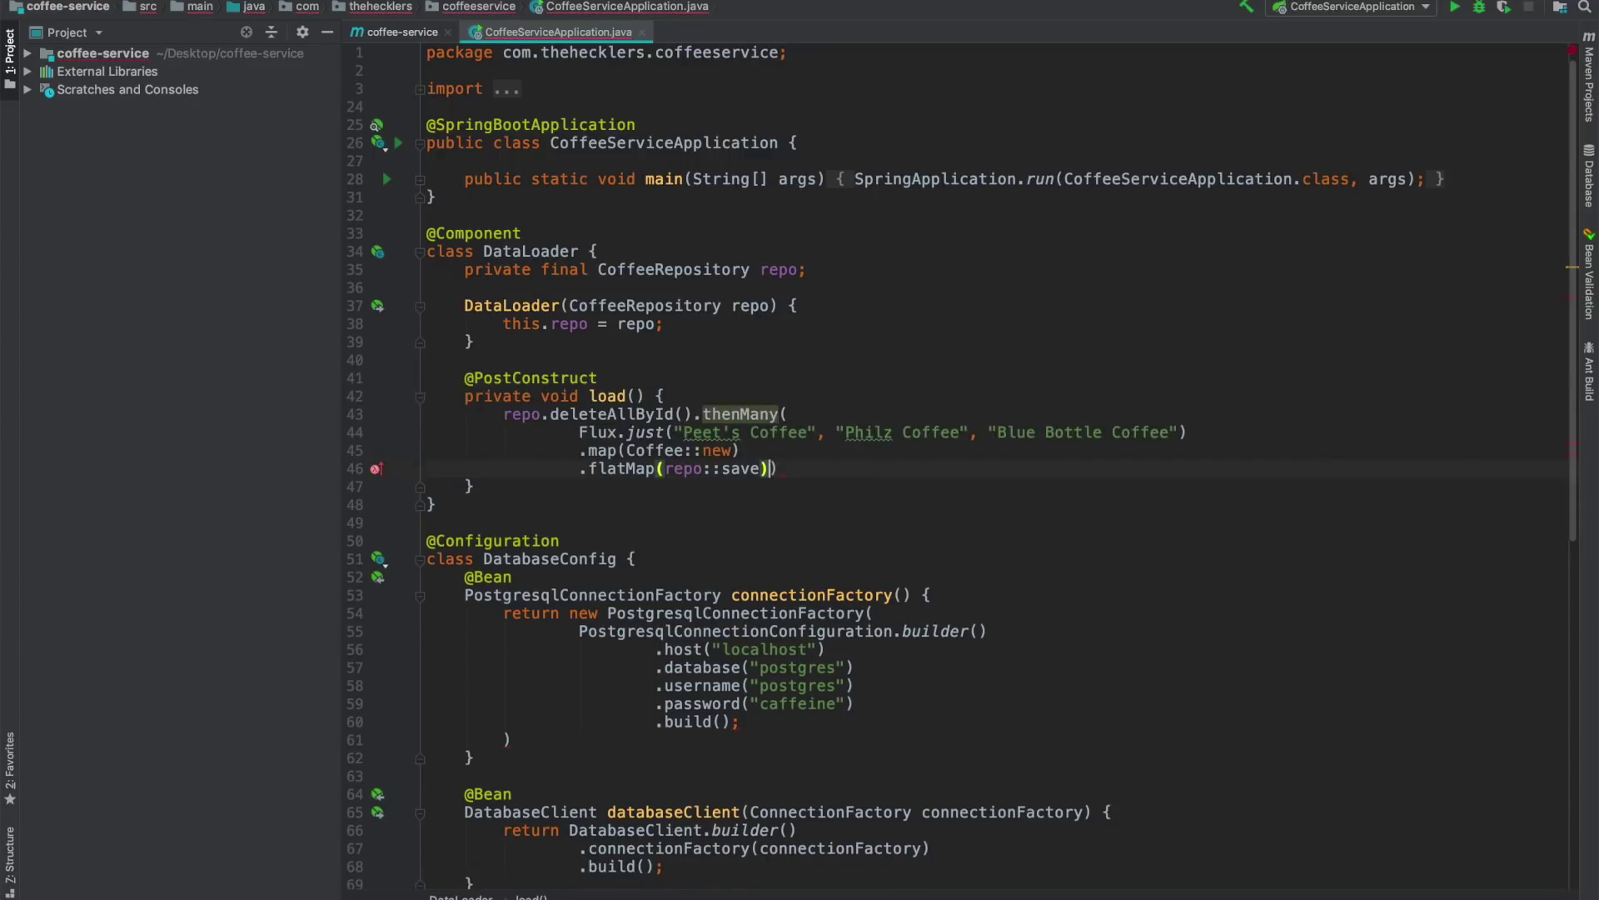
key(shift+Up)
key(shift+Up)
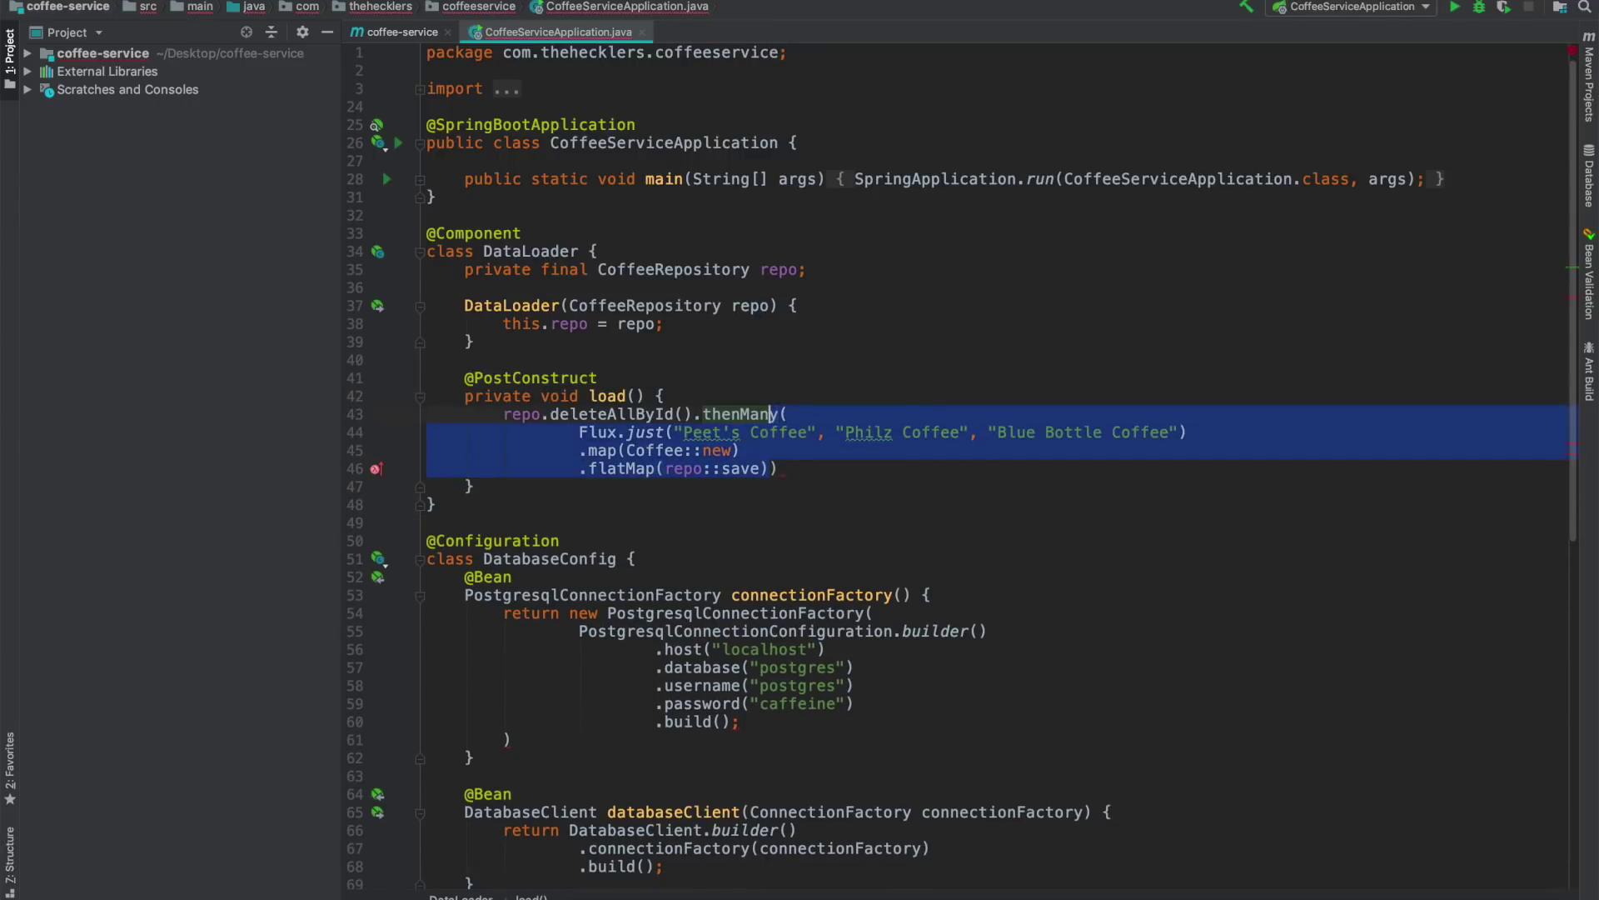
key(shift+Up)
key(shift+Right)
key(Right)
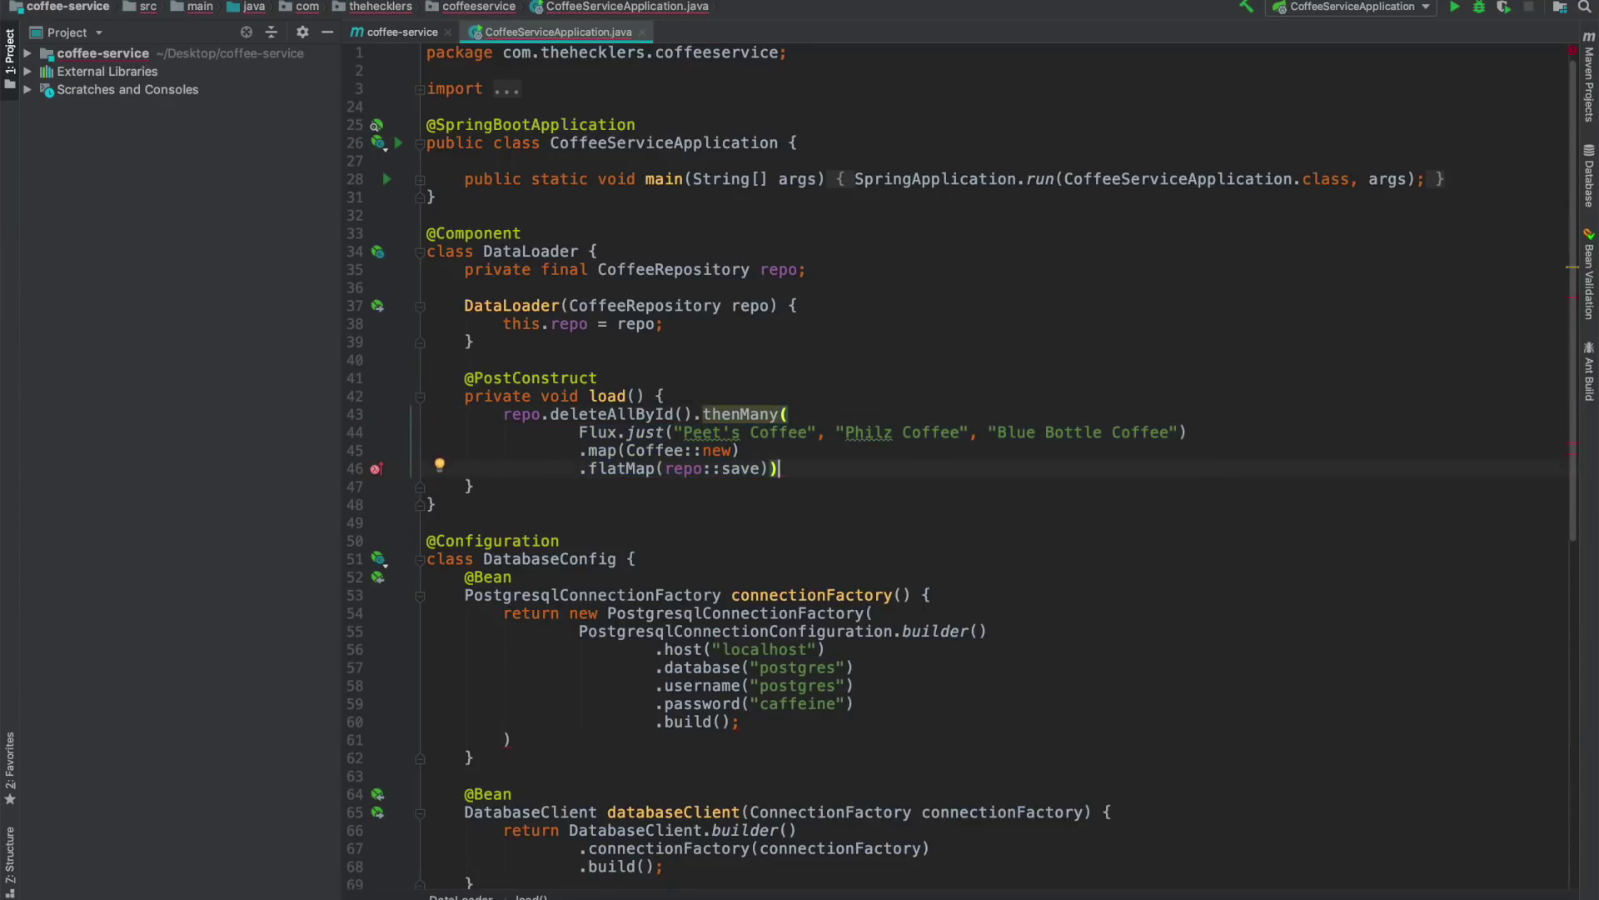
Append .thenMany(repo.findAll()) and .subscribe(System.out::println) to the chain
key(Return)
text(.)
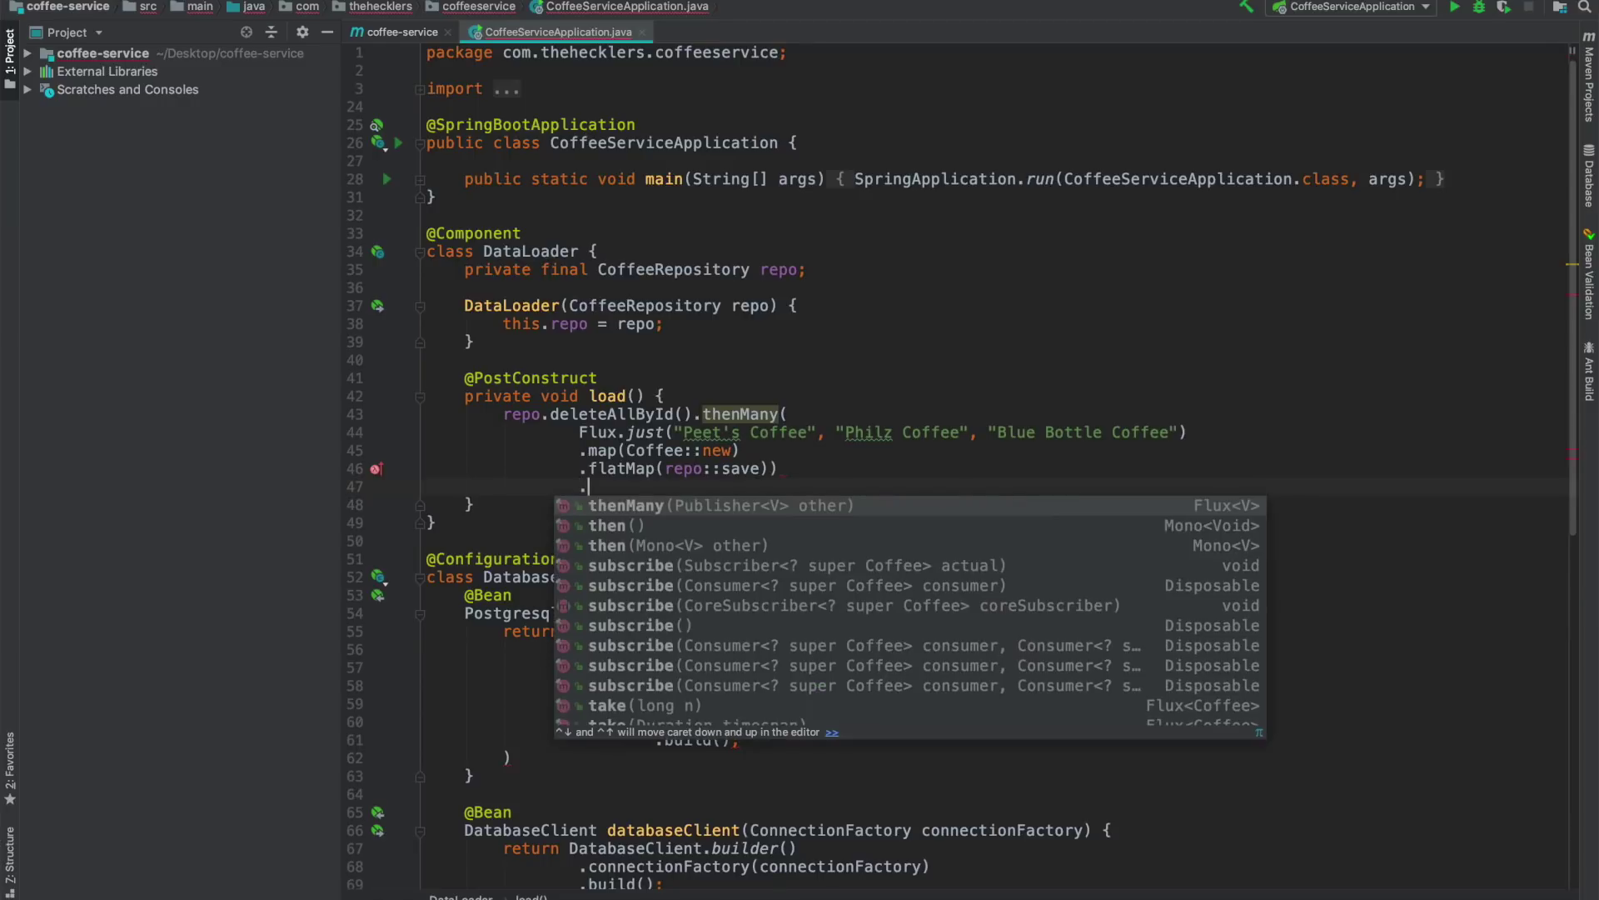
key(Return)
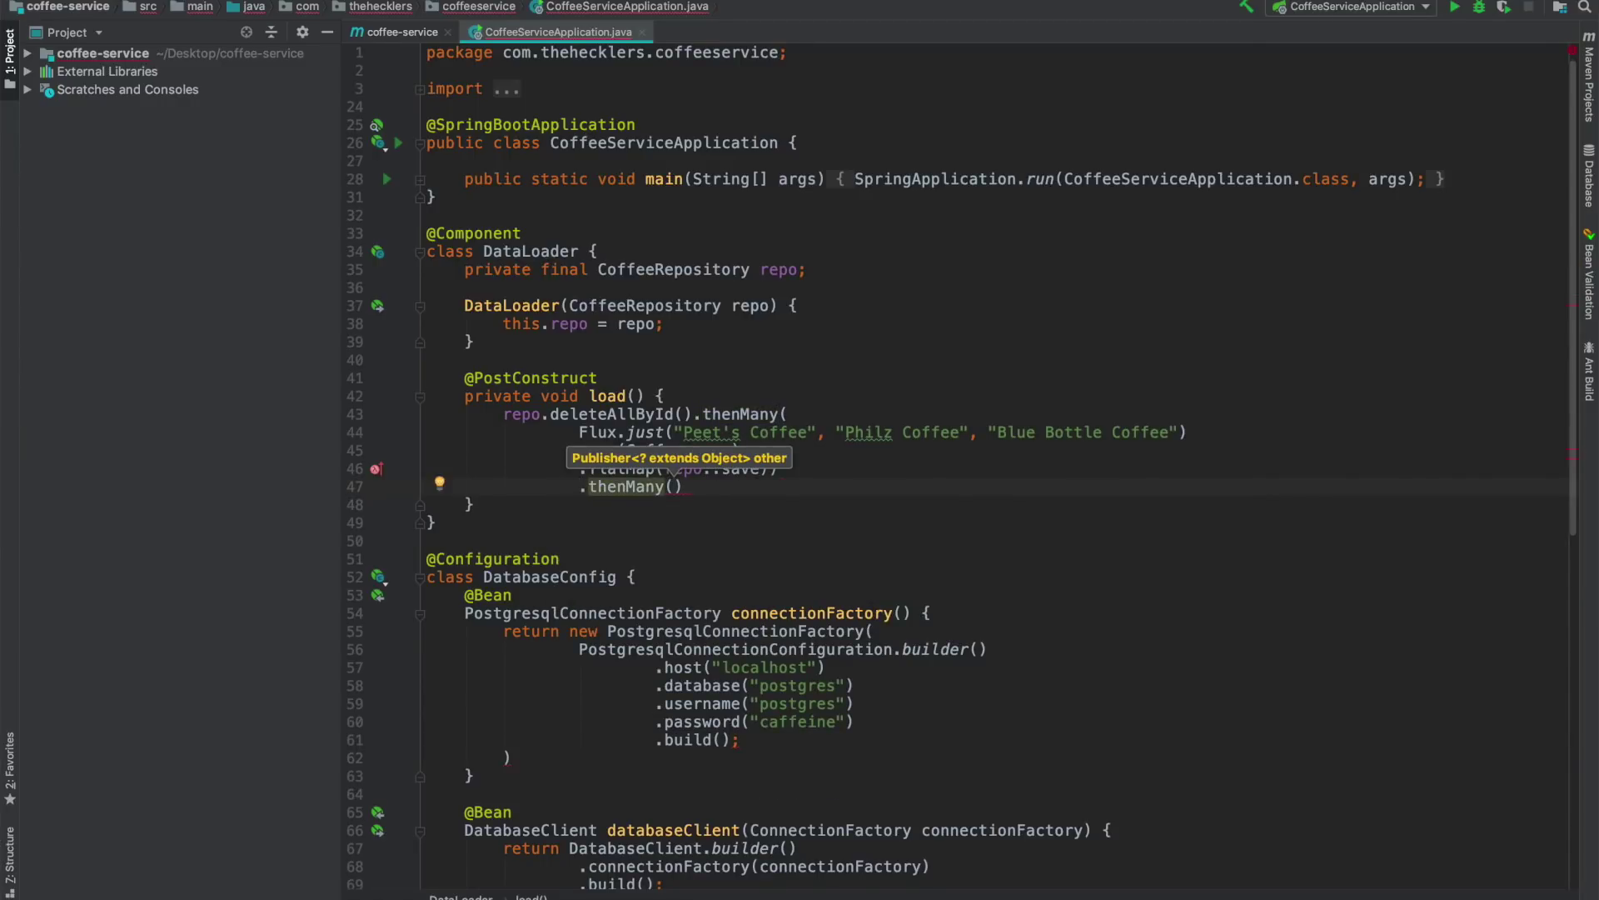
text(repo.find)
key(Return)
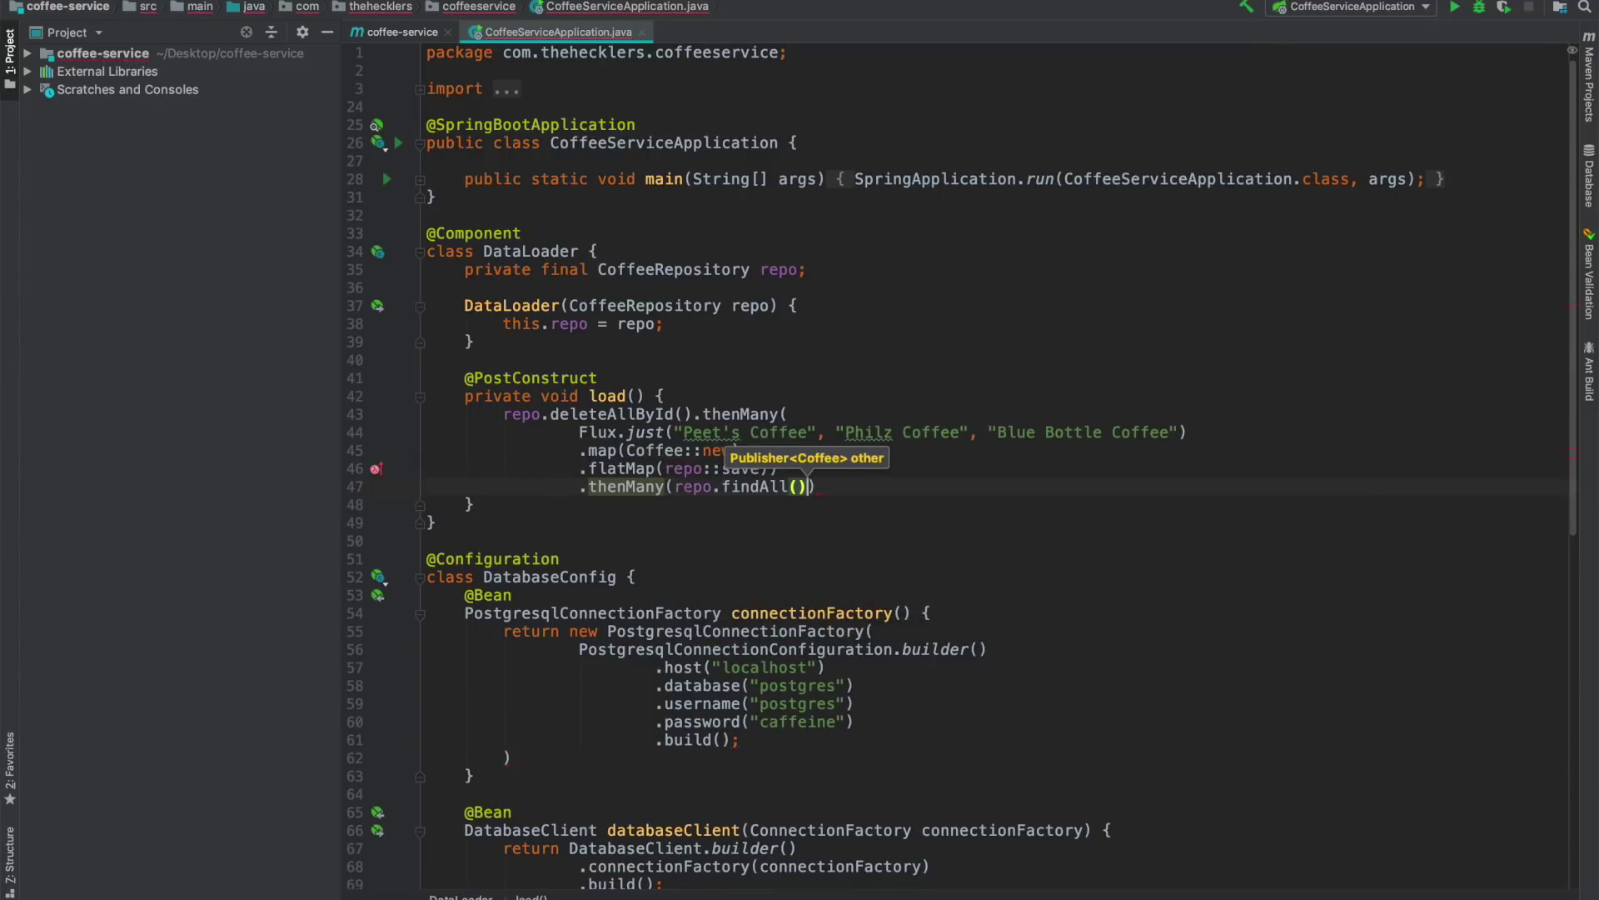
key(Right)
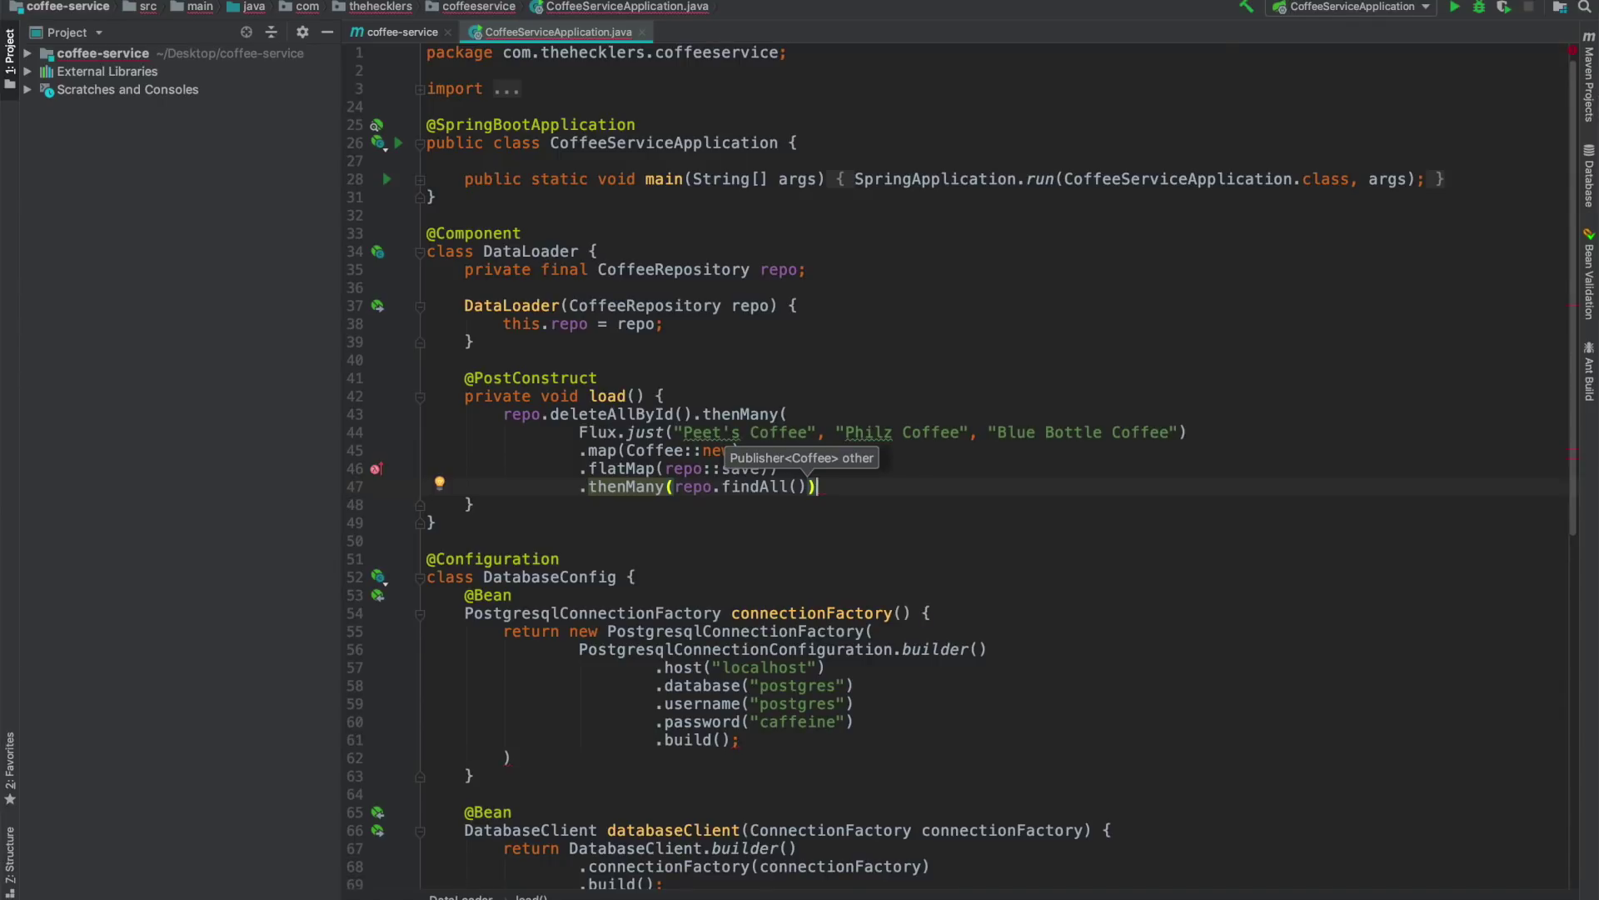
key(Return)
text(.su)
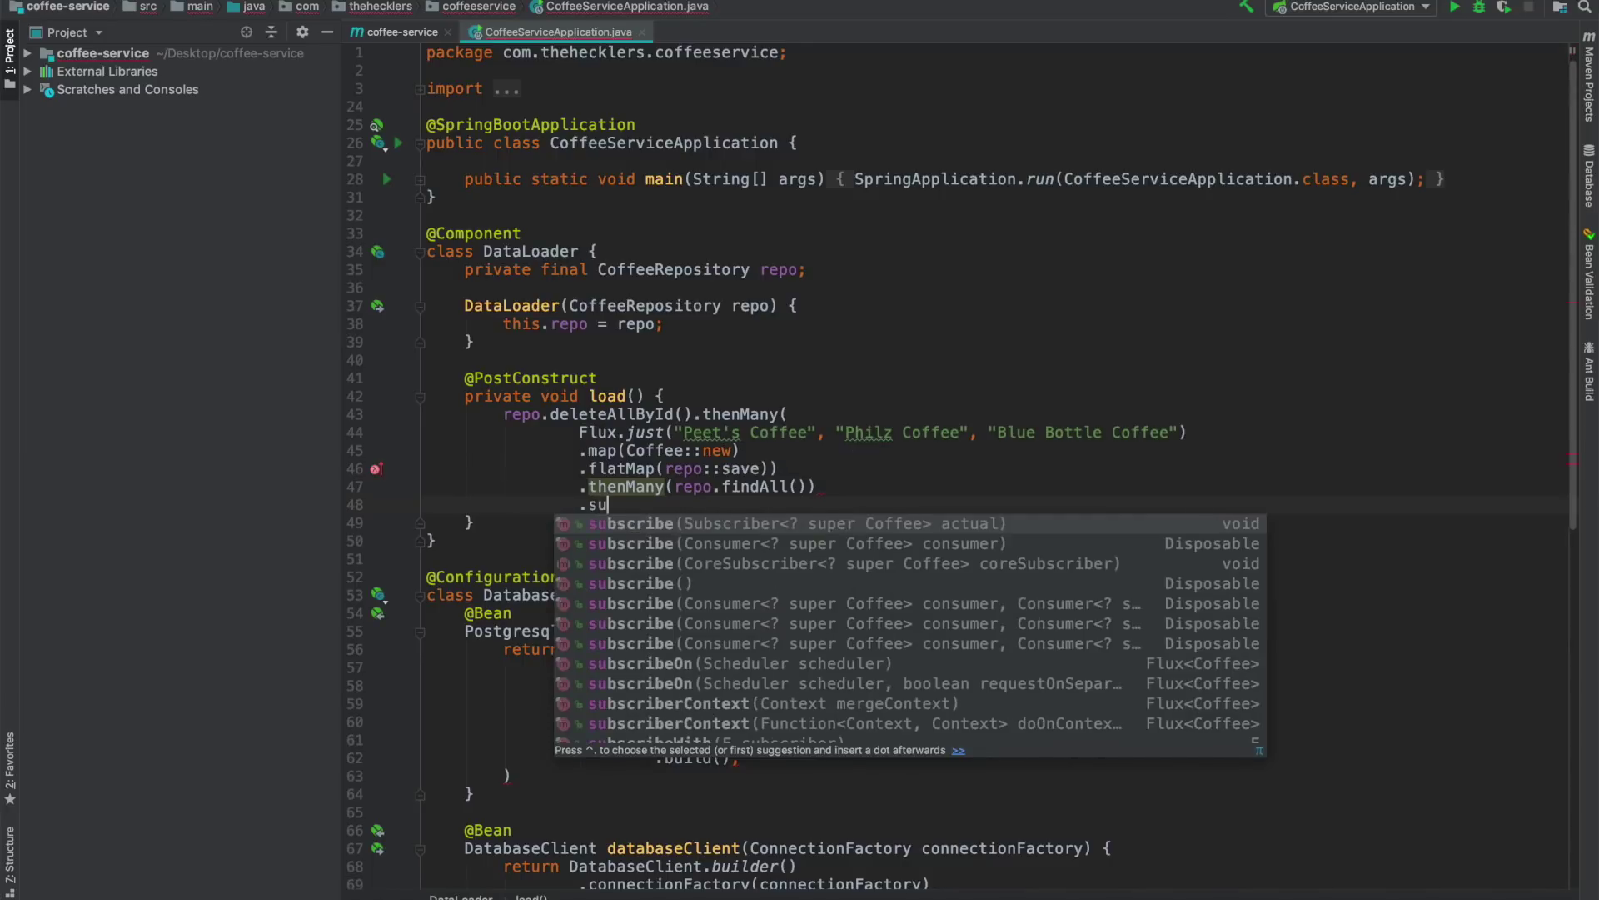
key(Return)
text(System.)
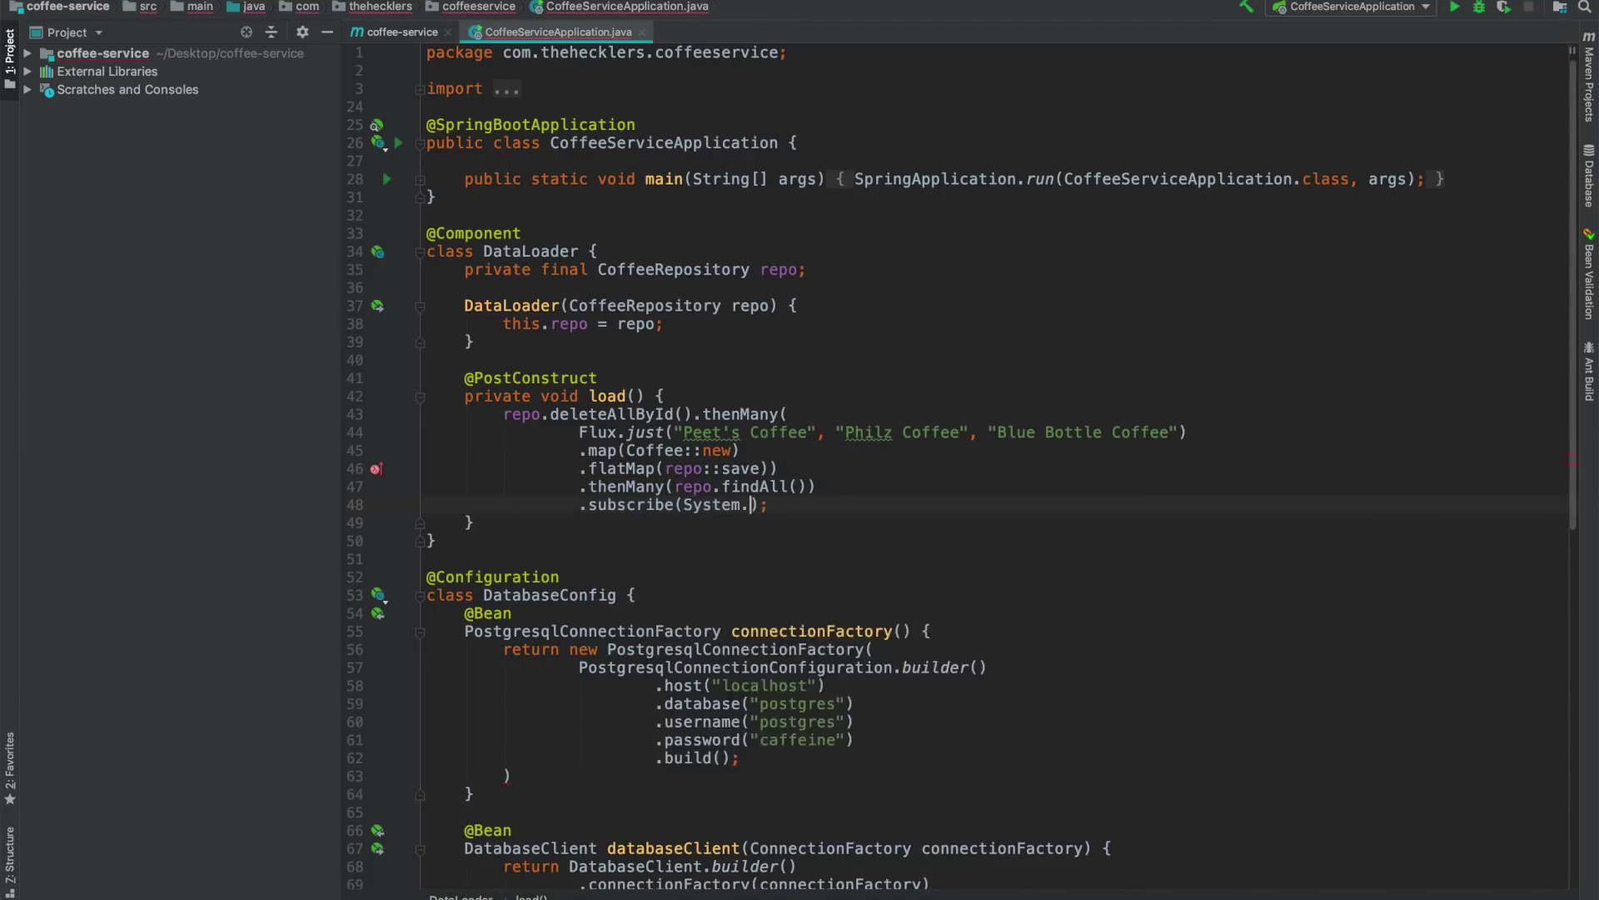
text(out::pring)
key(BackSpace)
key(BackSpace)
text(ntl)
key(Return)
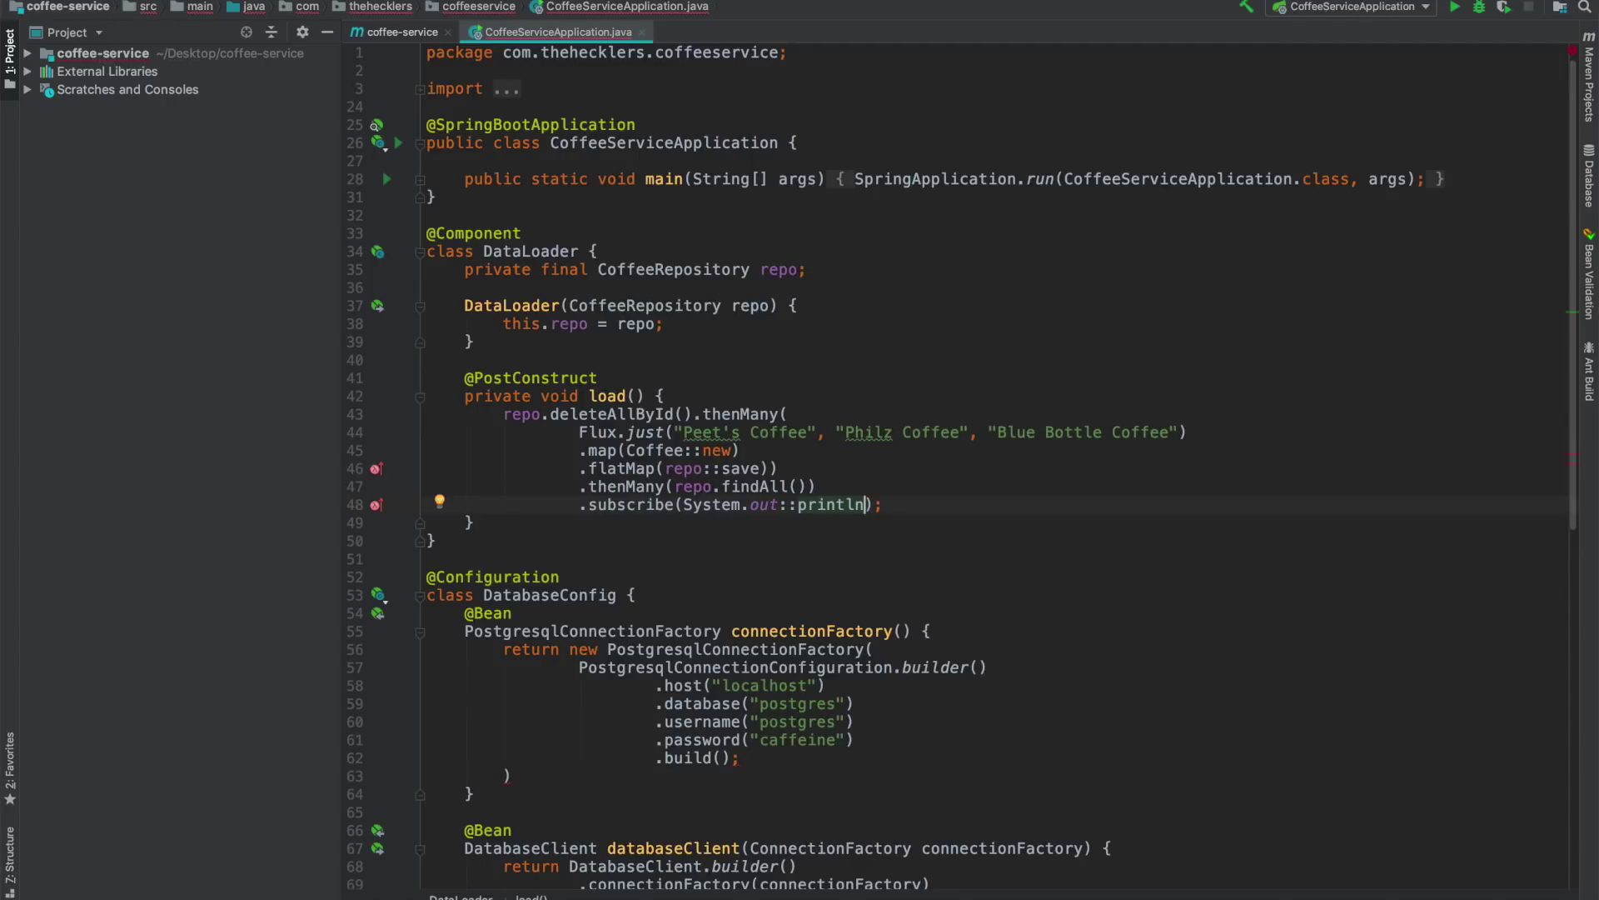
Reformat the seeding chain and build-run, hitting a missing ')' error at line 62
key(super+alt+l)
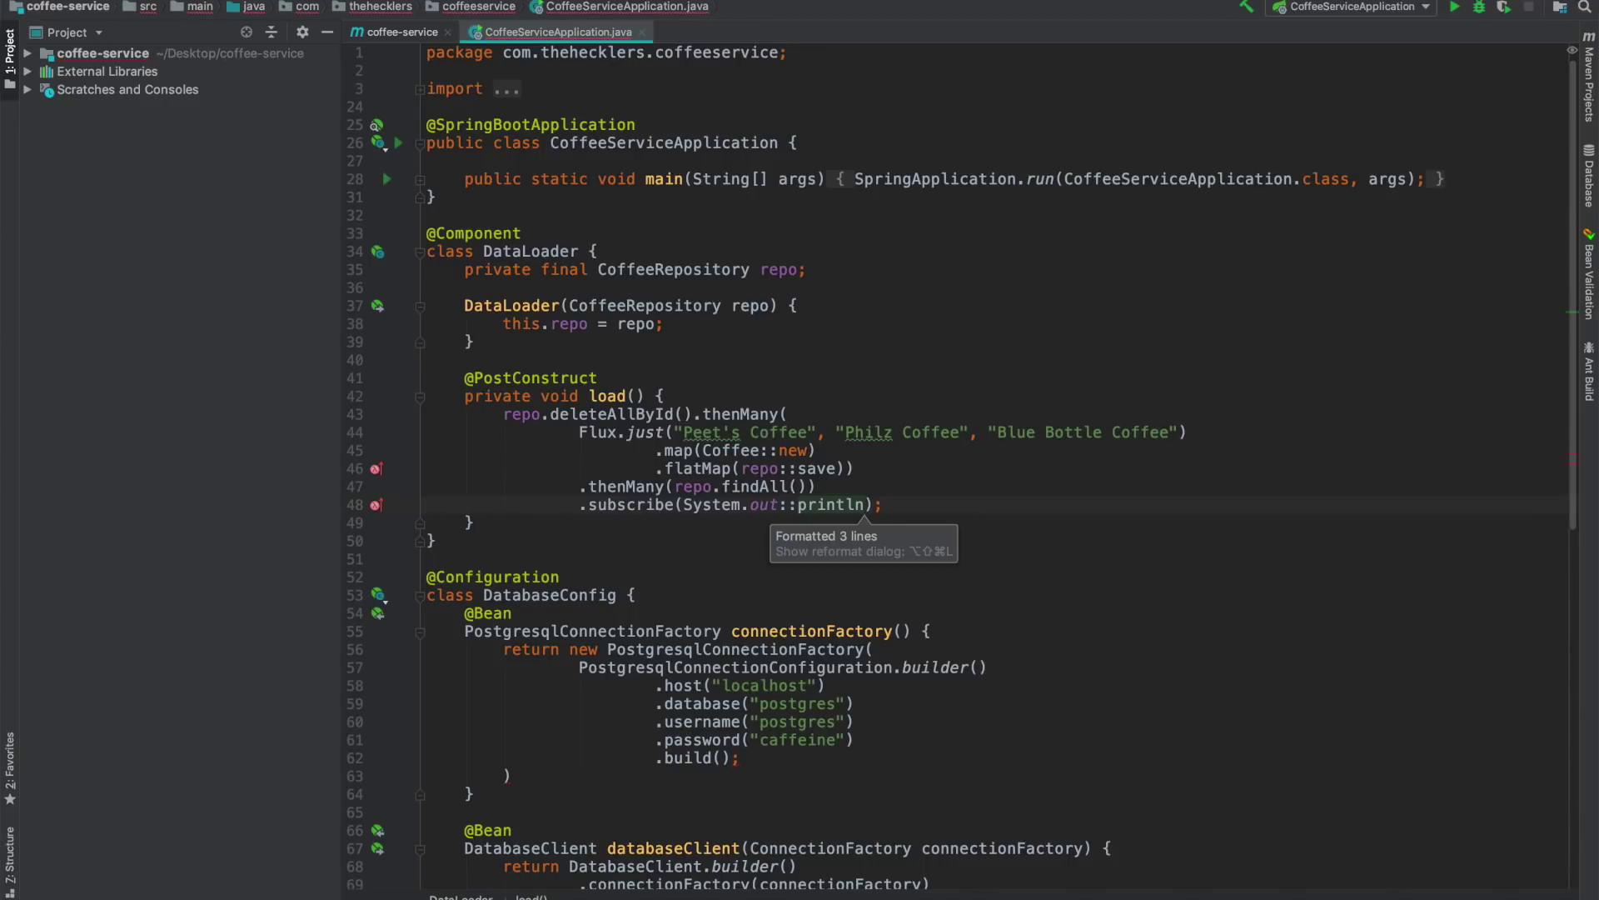
key(ctrl+r)
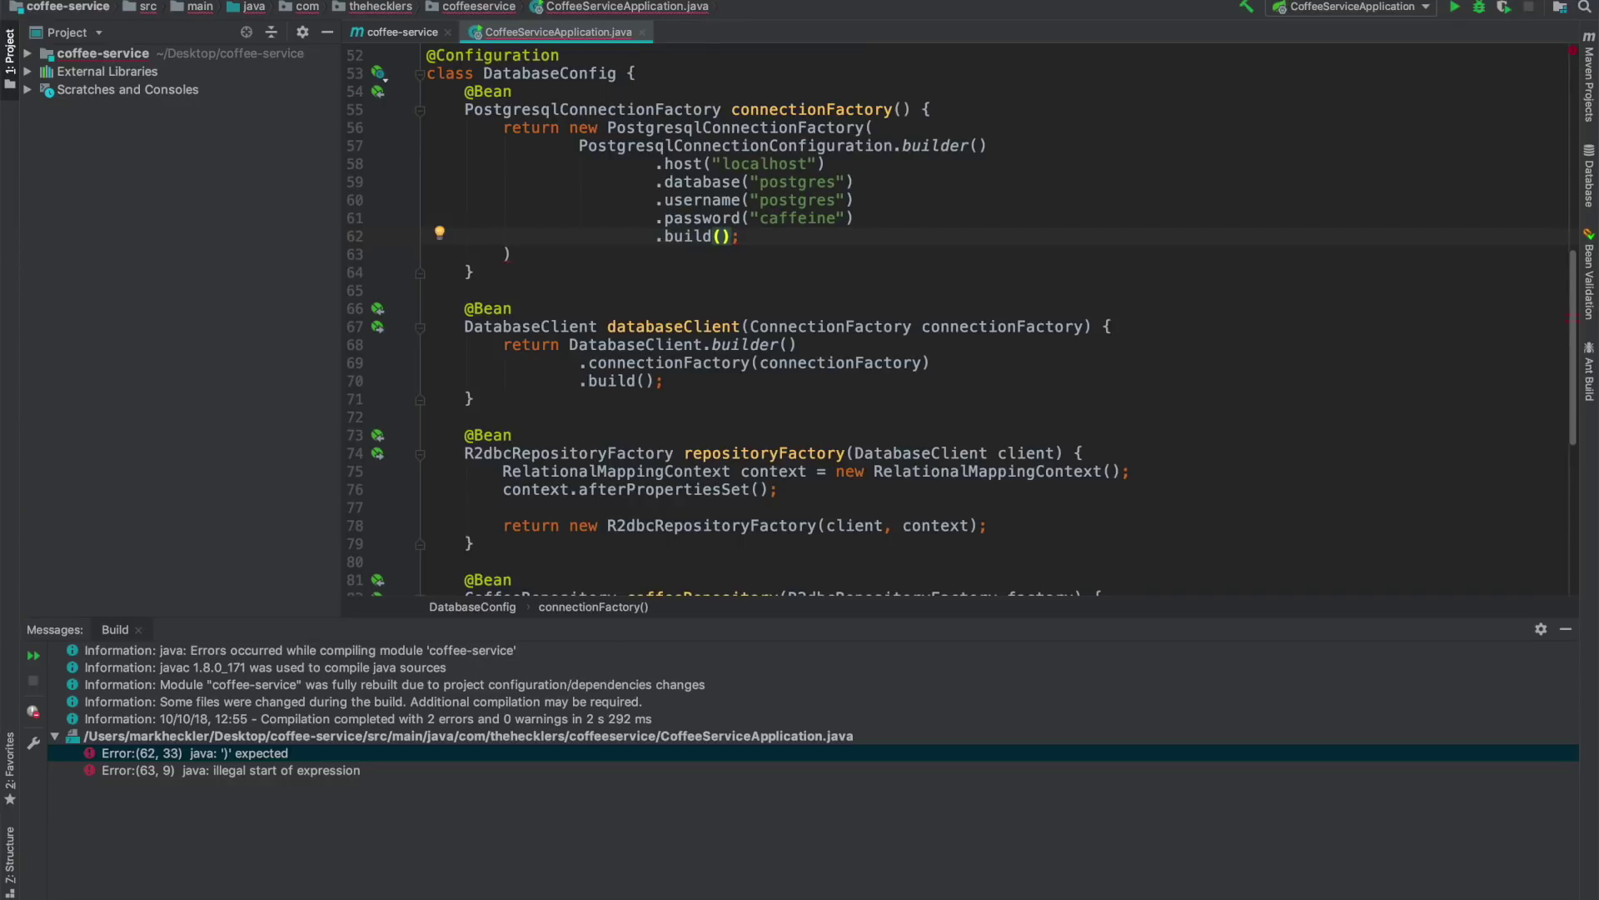
Add the missing closing parenthesis after .build() on line 62 and rebuild the project
key(Up)
key(End)
key(Down)
key(Left)
text())
key(ctrl+r)
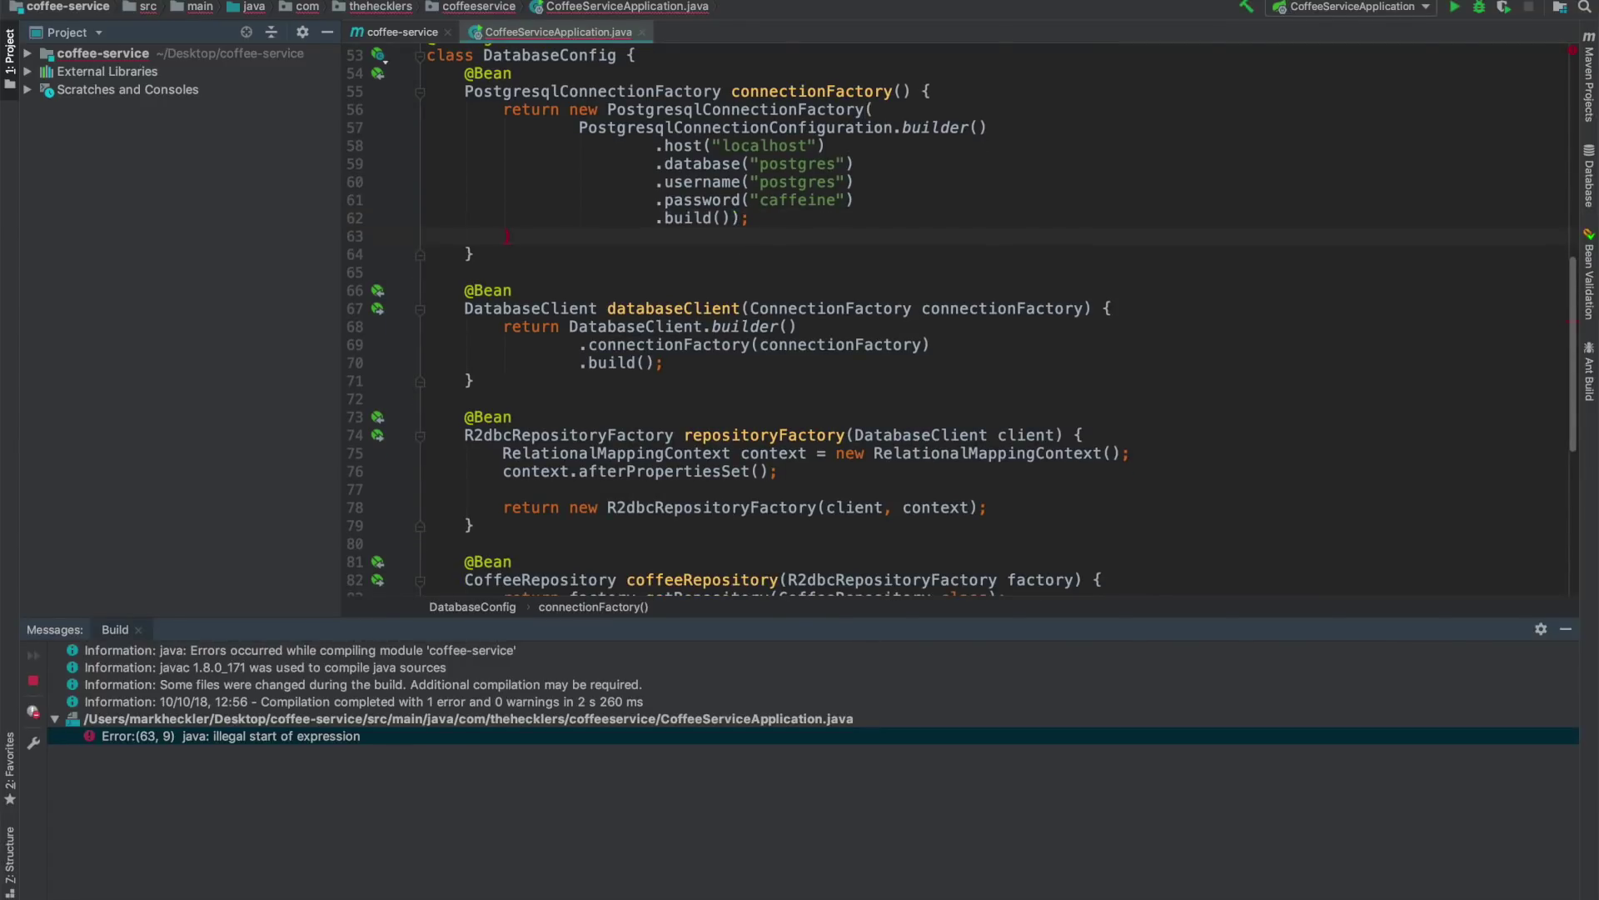
Delete the stray empty line 63 and close the Messages panel
key(alt+1)
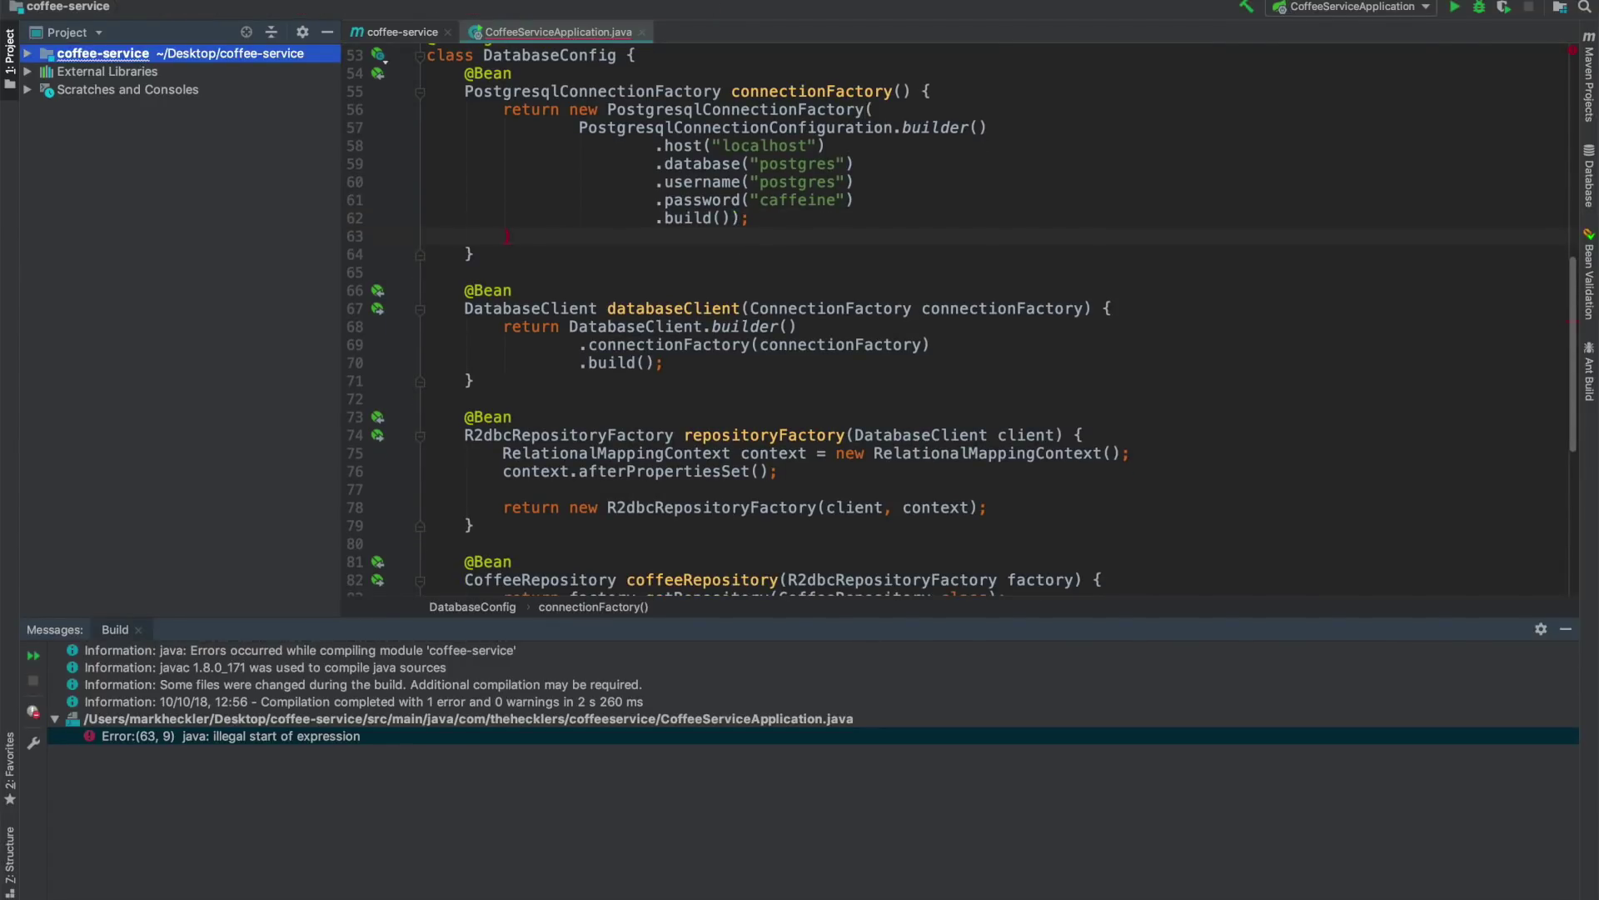
click(558, 243)
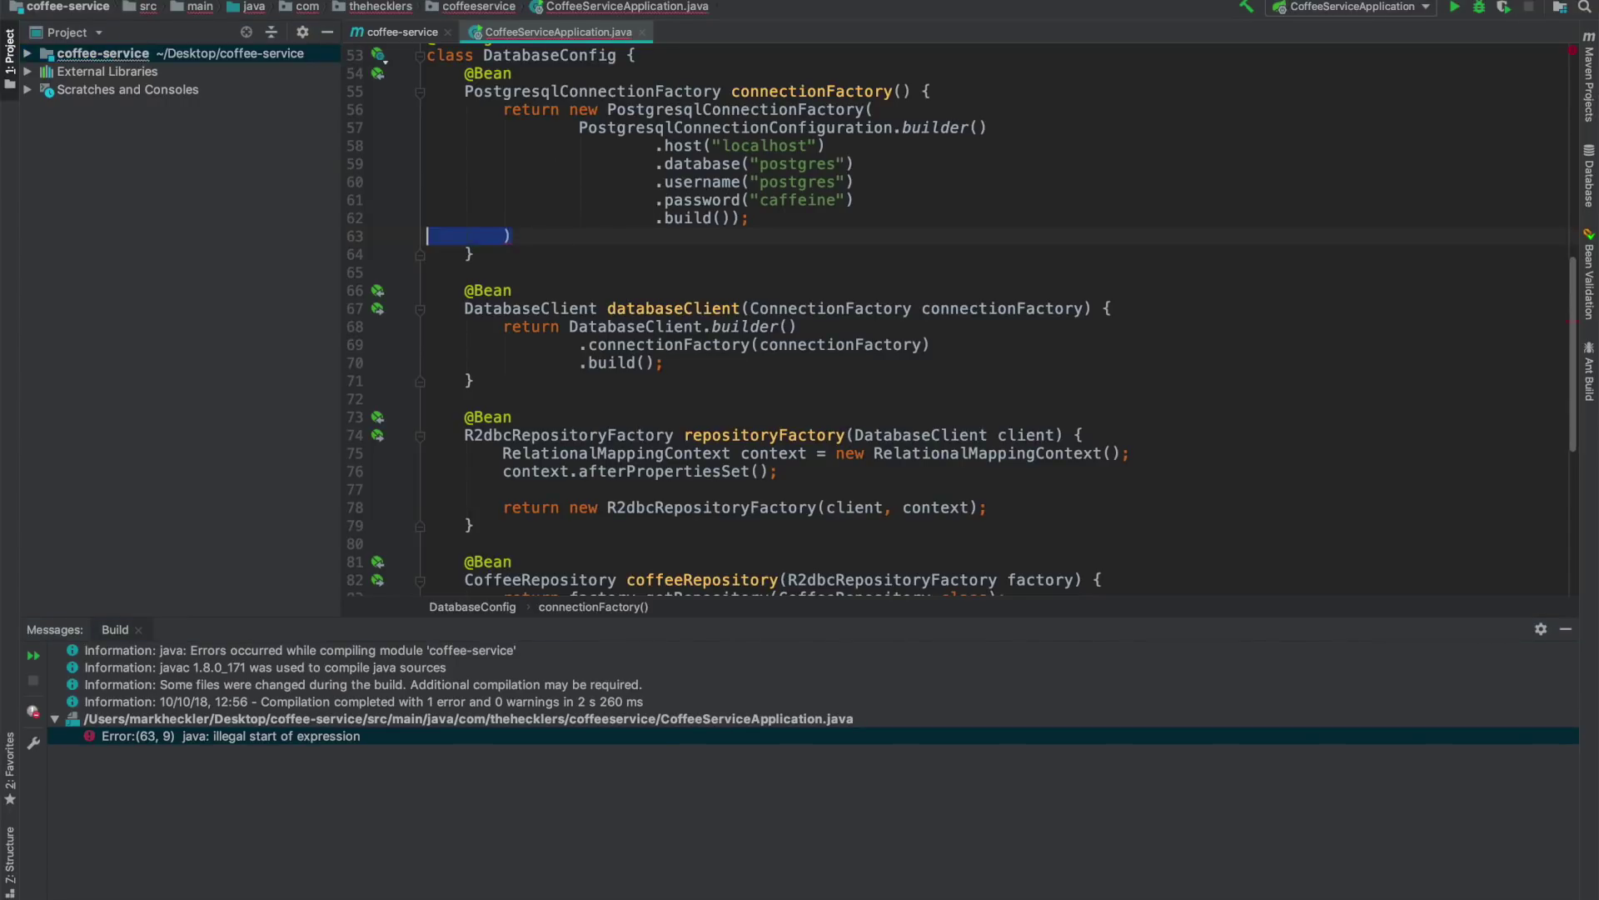
key(BackSpace)
key(BackSpace)
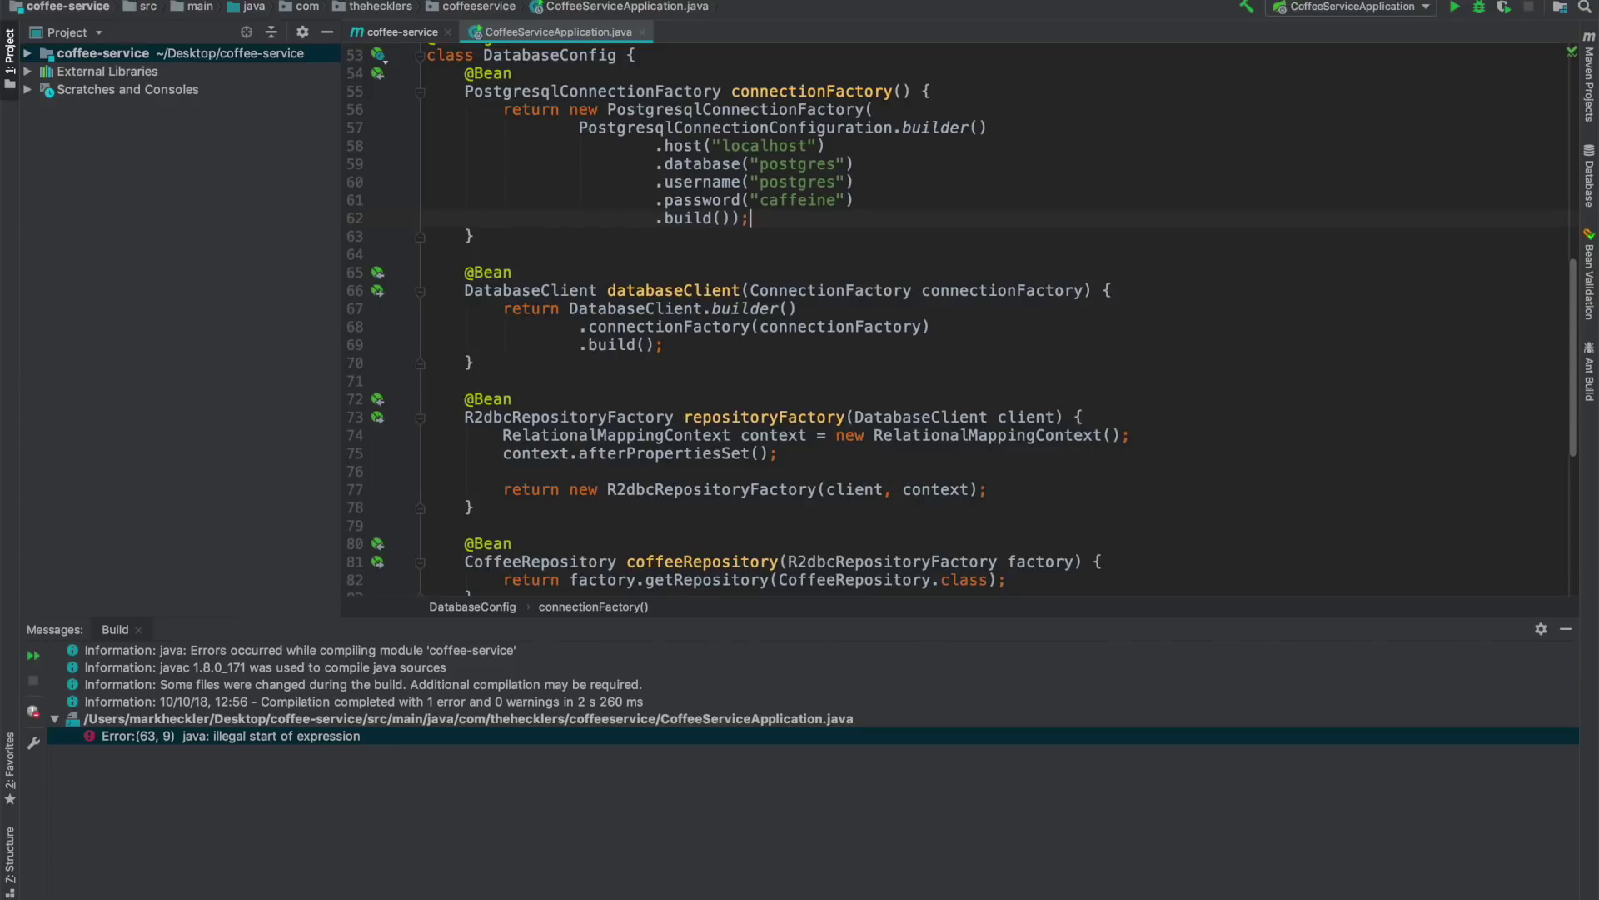
key(alt+1)
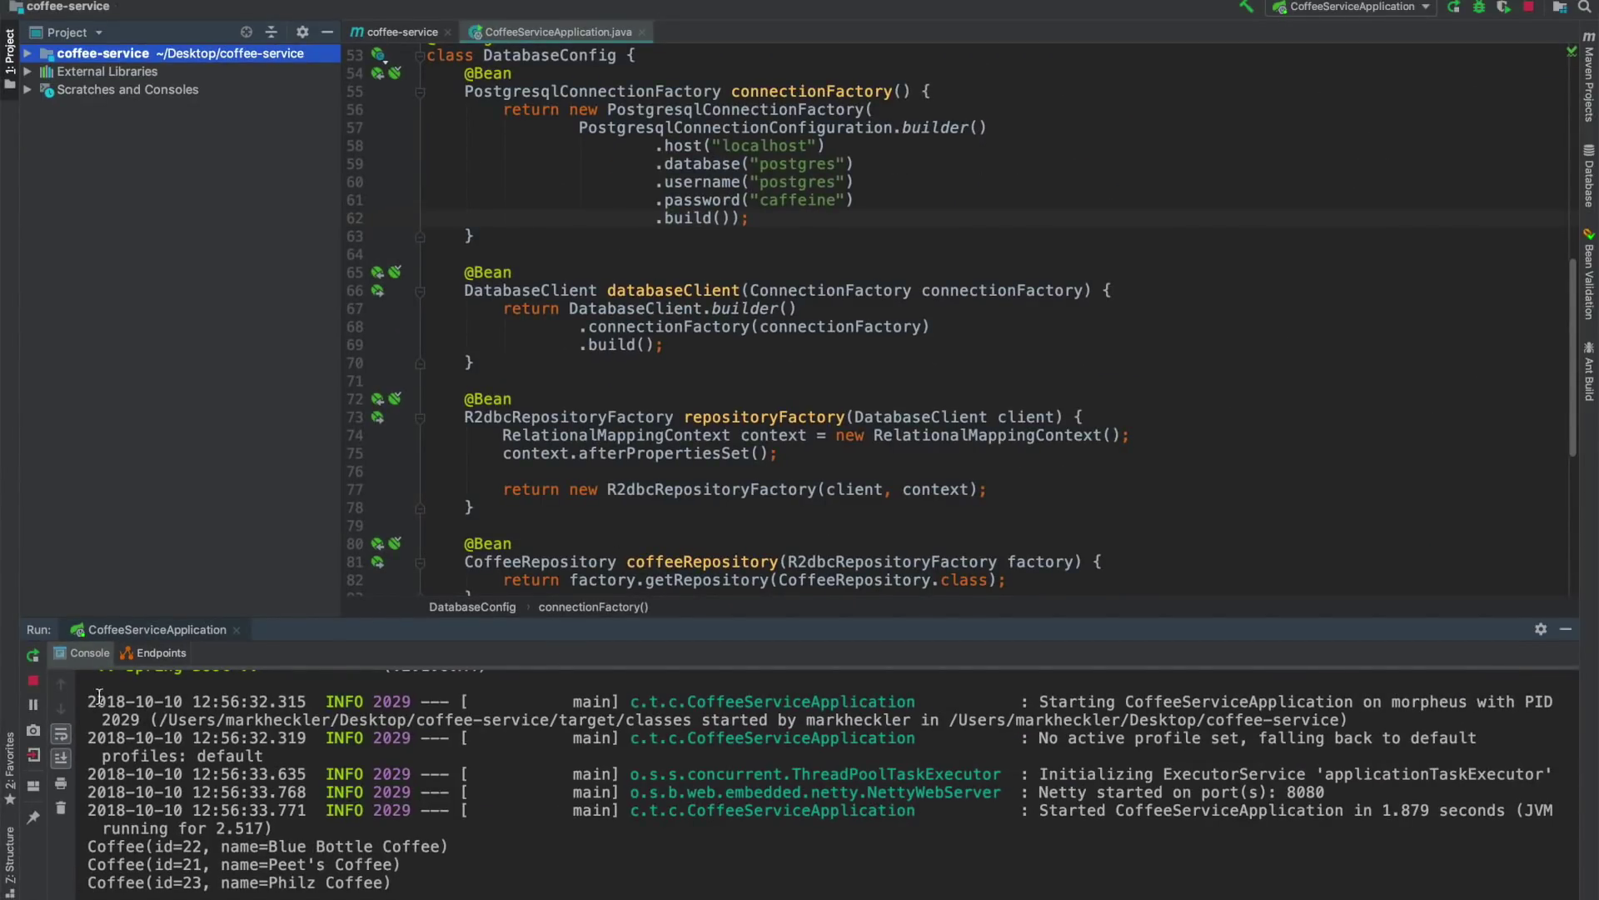
Stop the running CoffeeServiceApplication, close the Run window and hide the Project panel
click(34, 683)
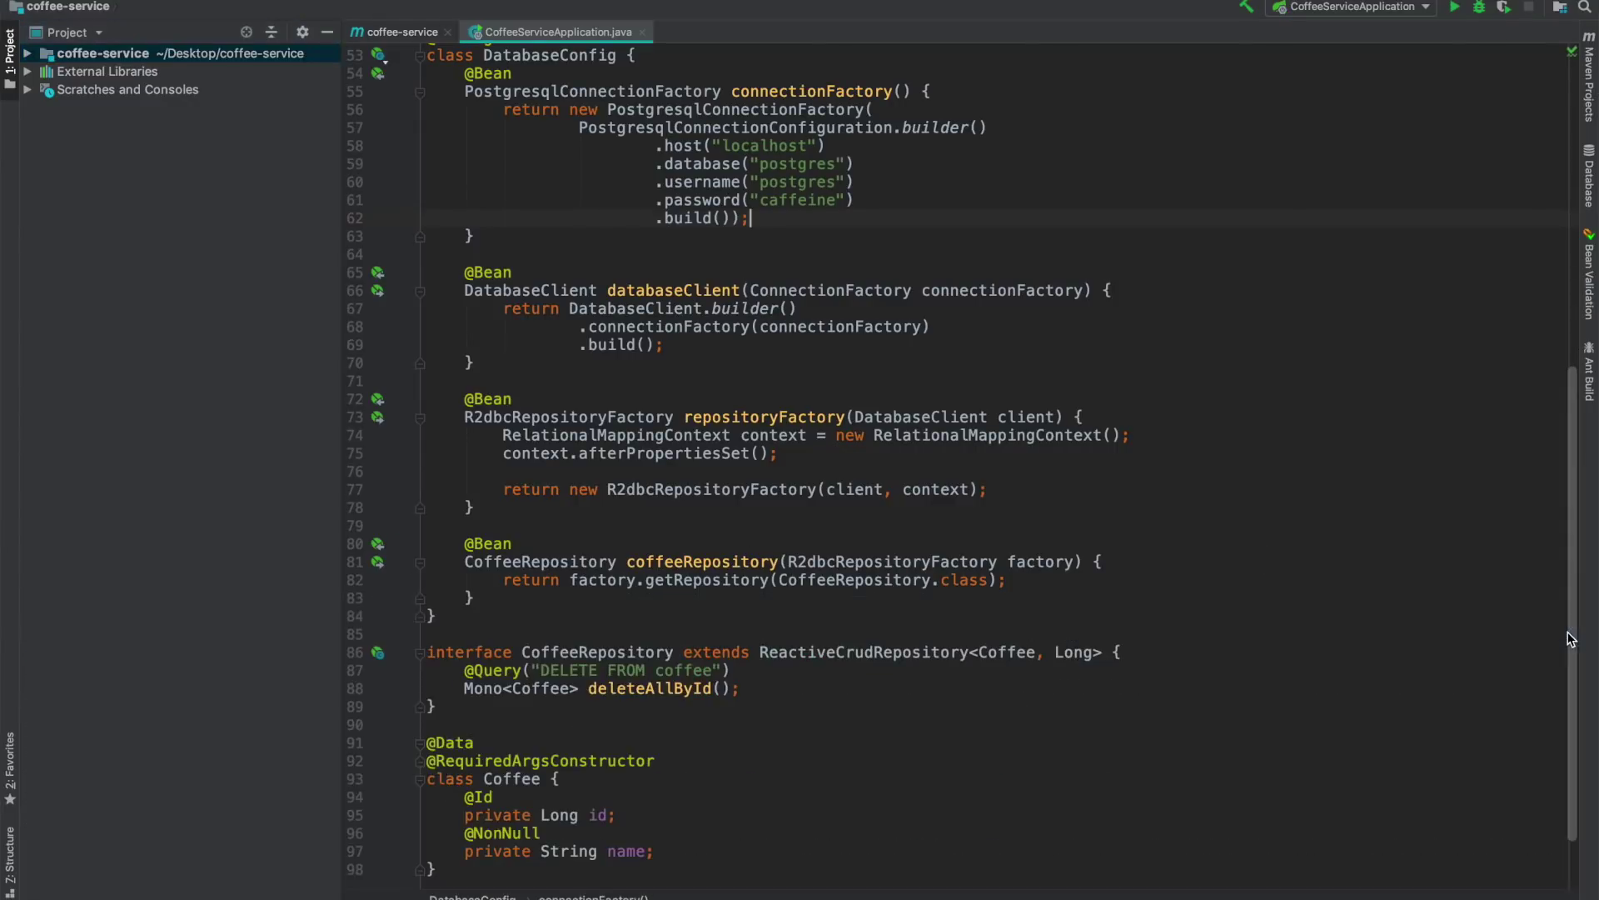
click(1565, 630)
key(super+1)
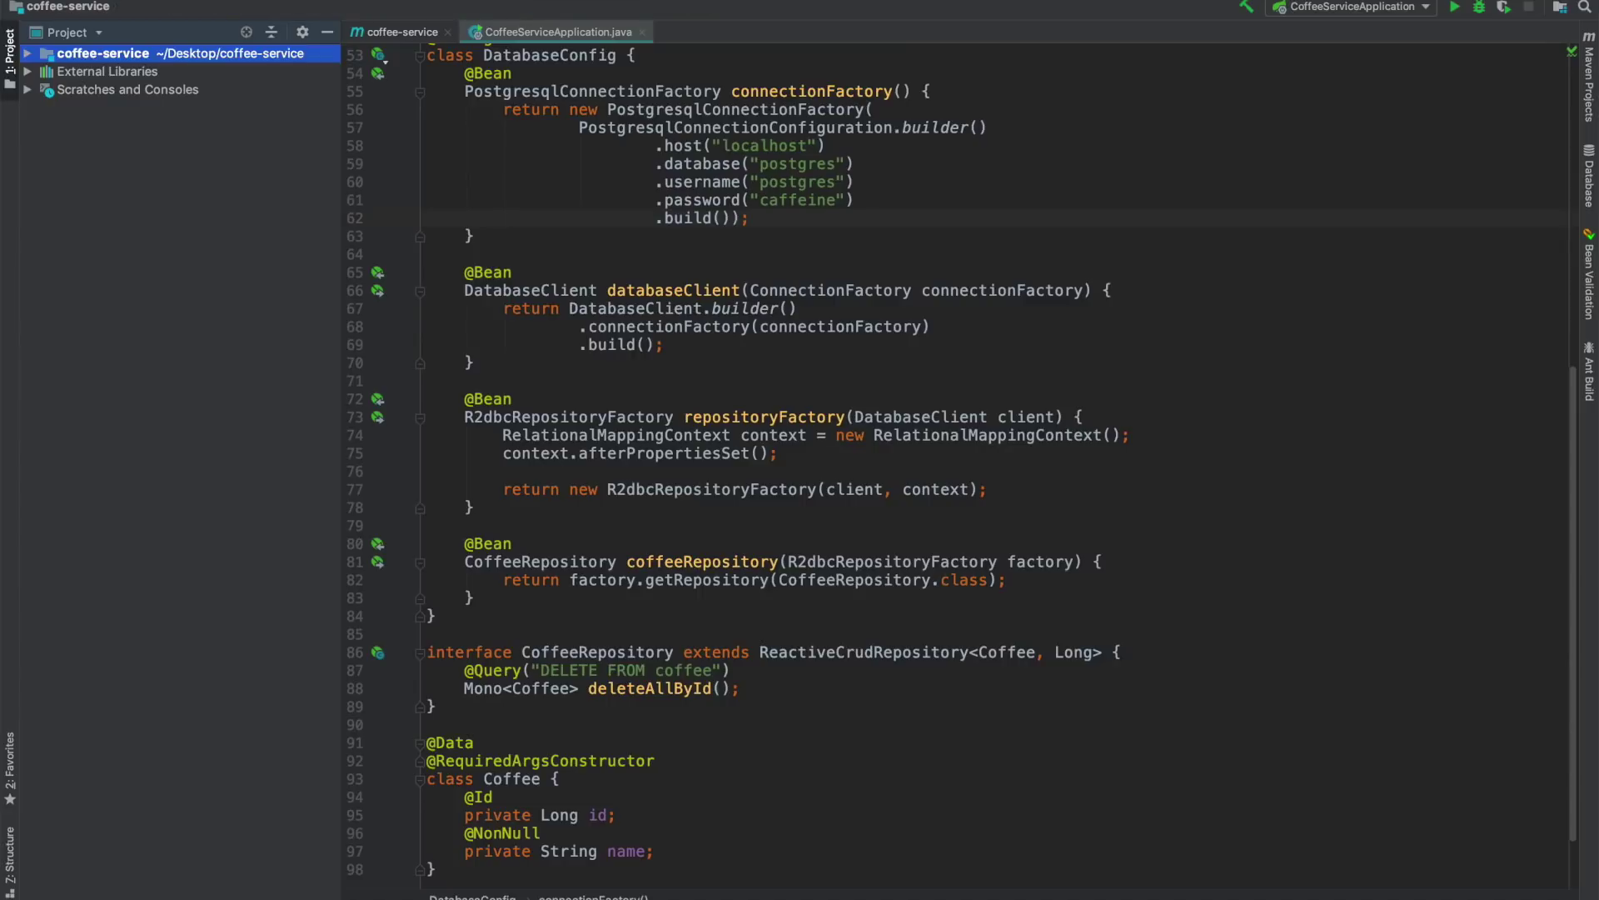
key(super+1)
scroll(1136, 505, up, 2)
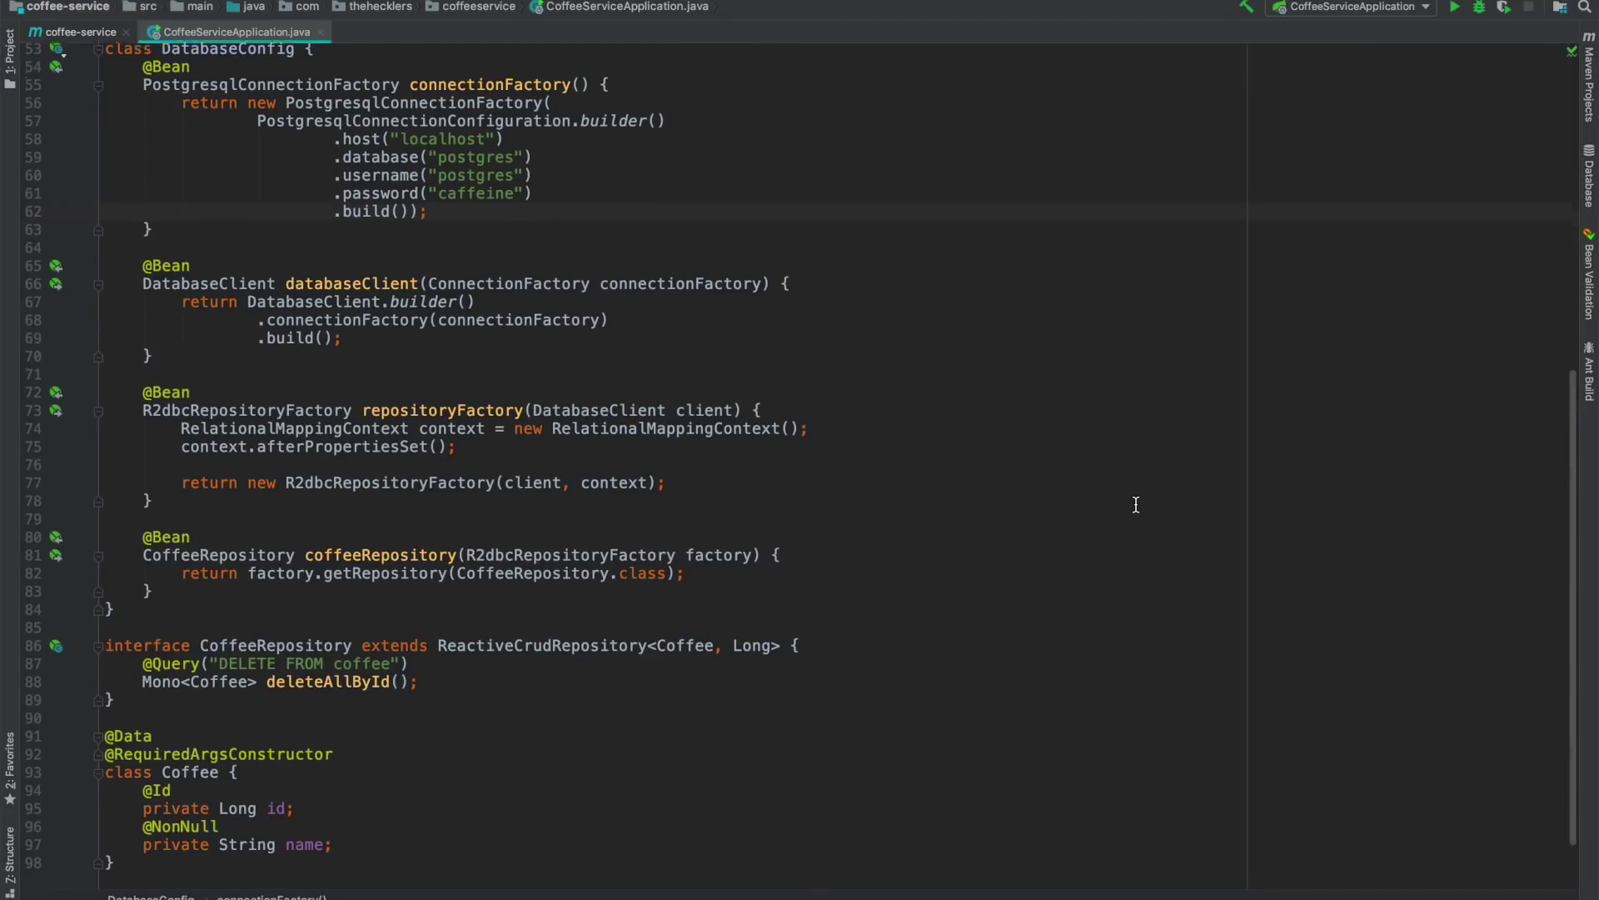
scroll(1136, 505, up, 2)
scroll(1136, 505, up, 6)
scroll(1135, 505, up, 1)
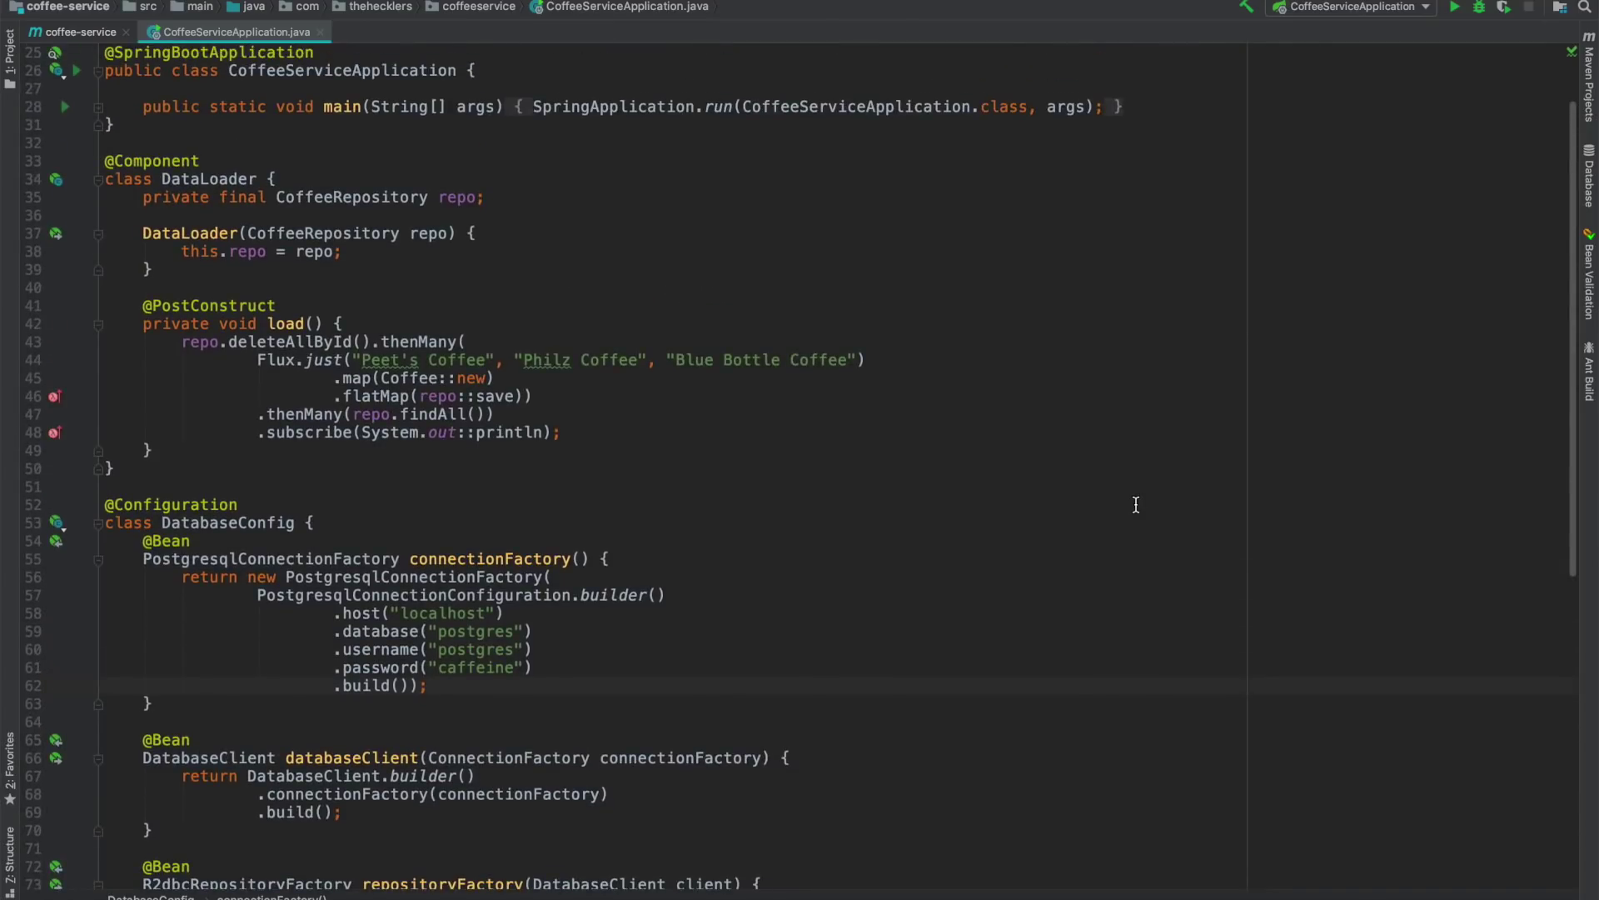
Bring Chrome to the front on the github.com/r2dbc tab
key(super+Tab)
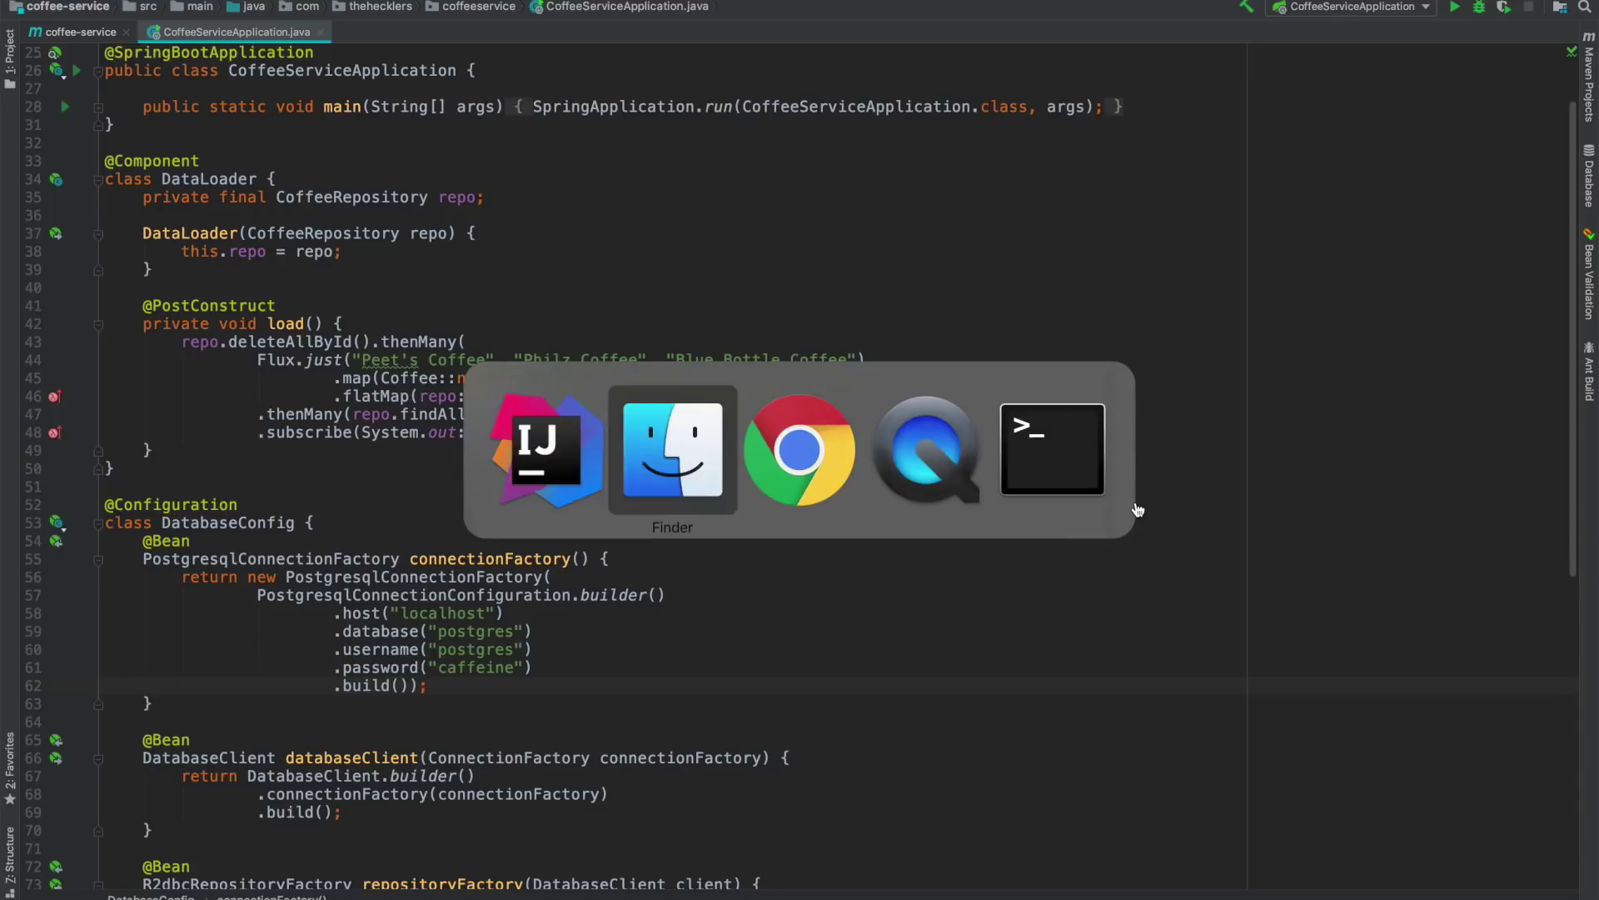
key(super+Tab)
key(ctrl+shift+Tab)
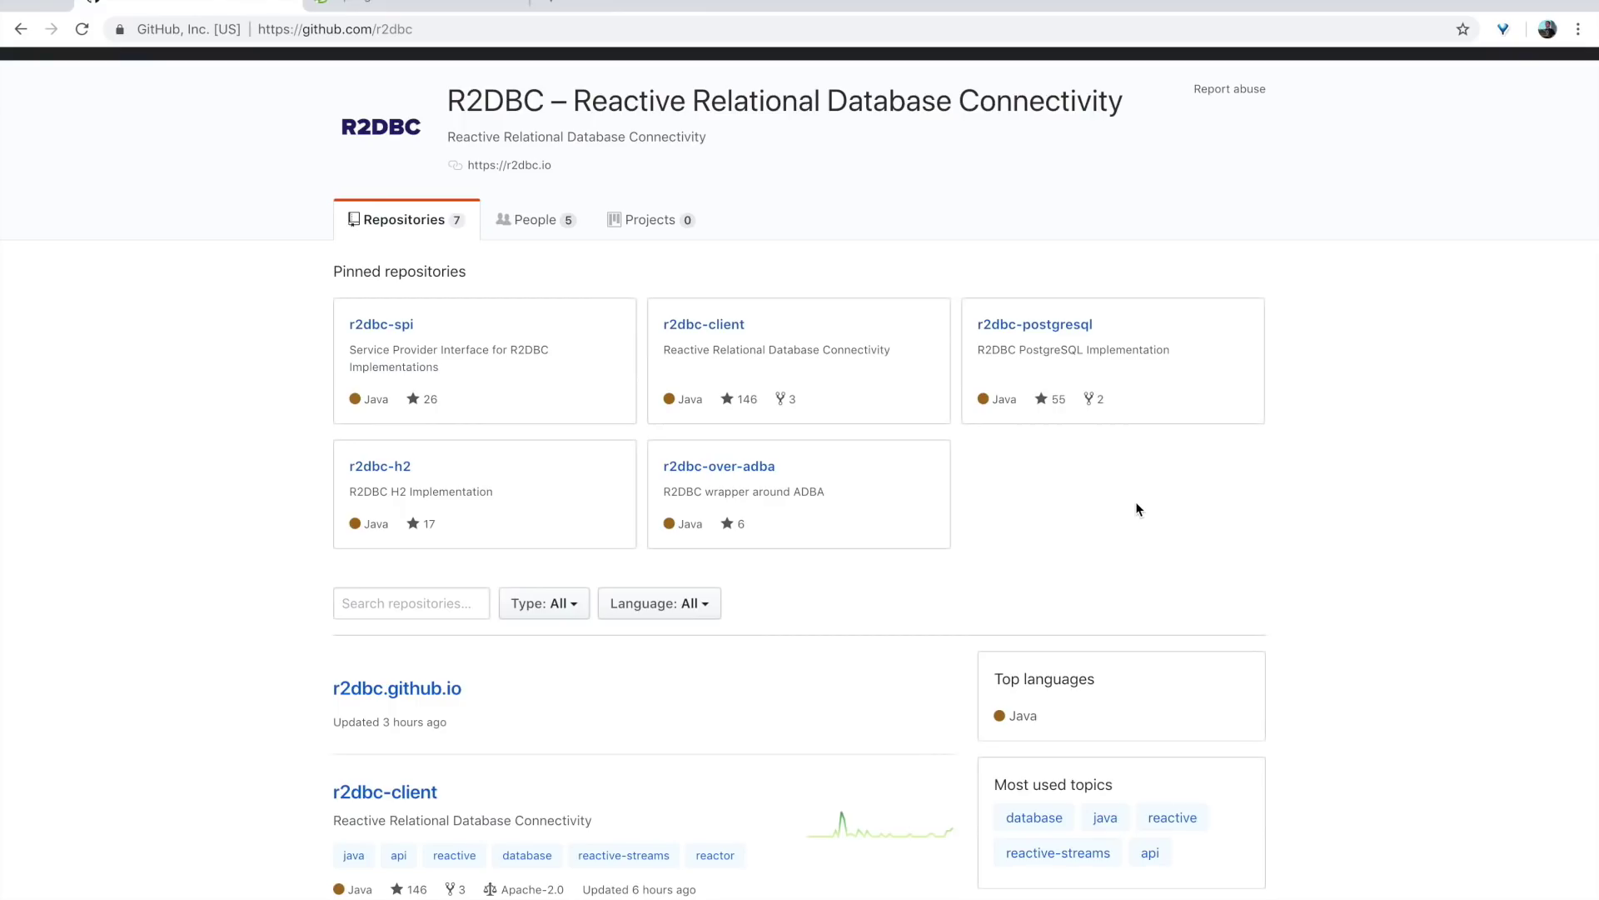